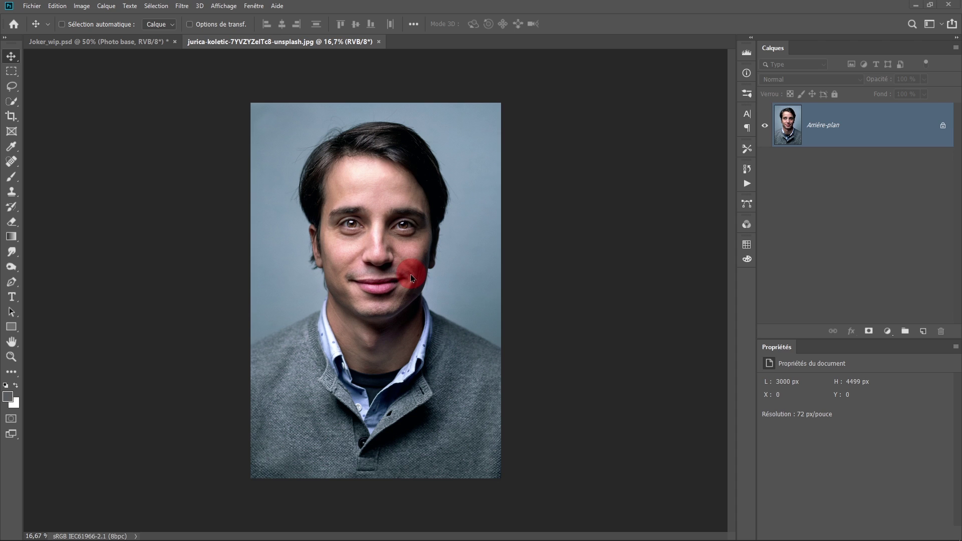
Convert the locked Arrière-plan layer into the editable layer Calque 0
drag(401, 273, 385, 263)
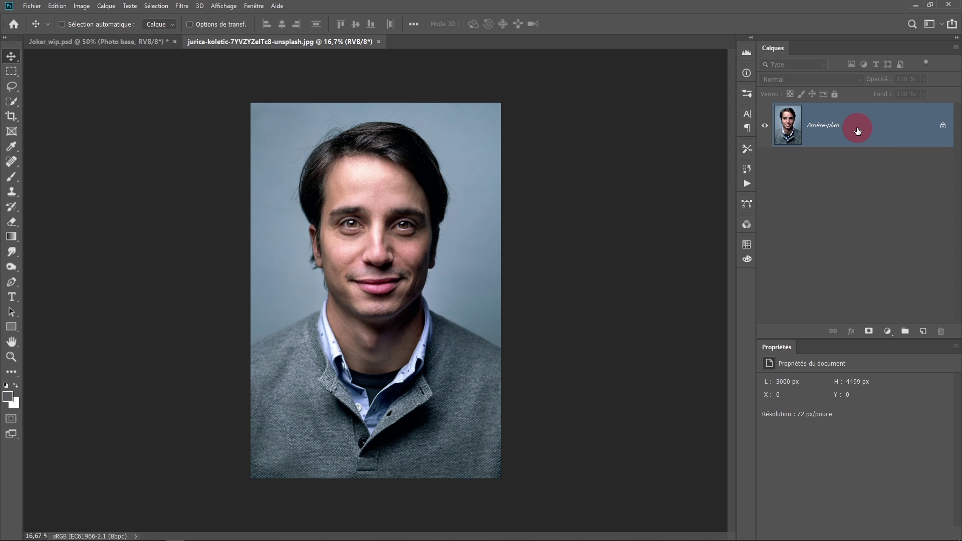
right_click(857, 130)
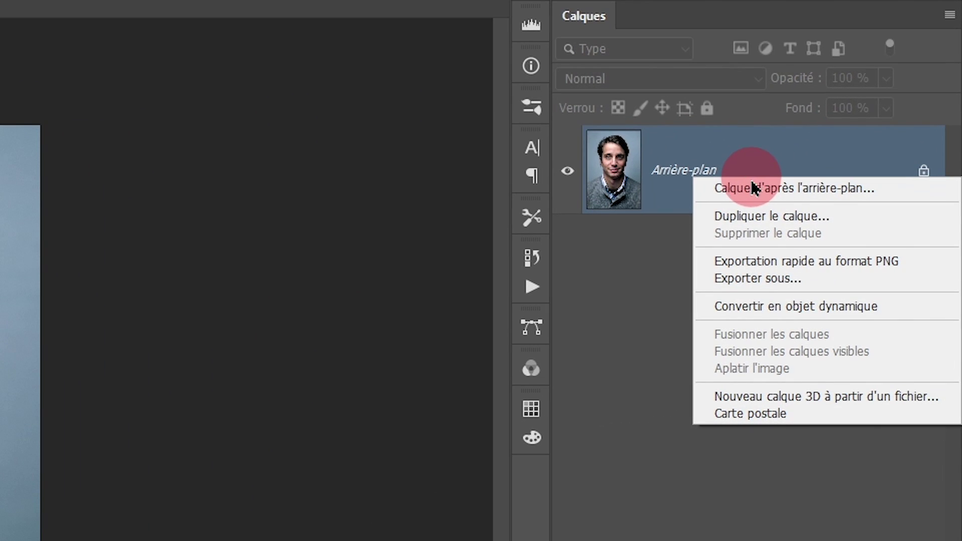
click(700, 307)
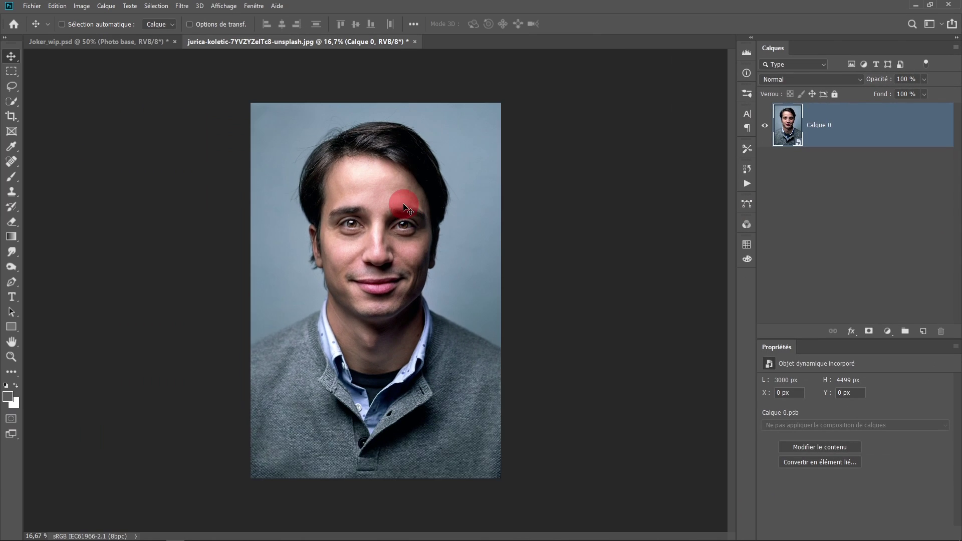
Zoom in around the nose and centre the face in the view
ctrl+click(405, 207)
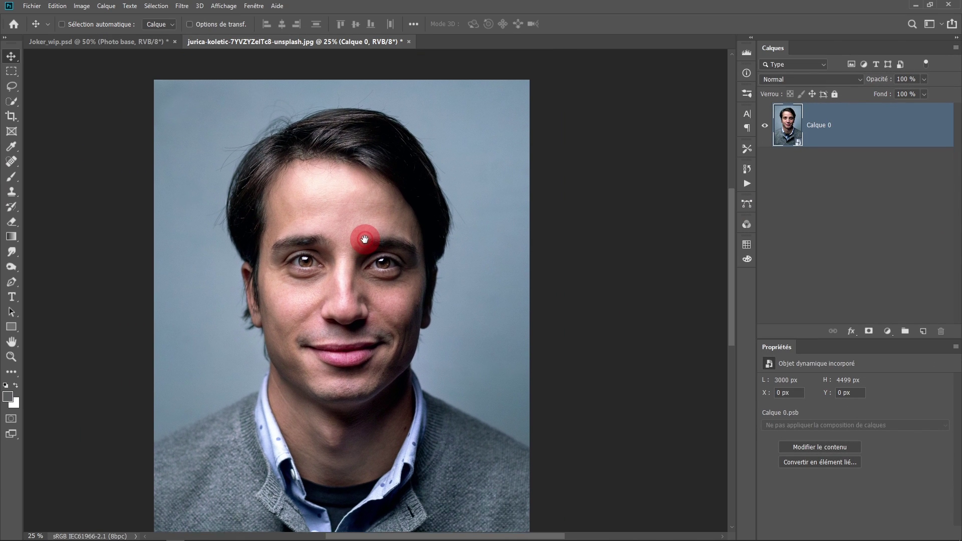
ctrl+click(364, 240)
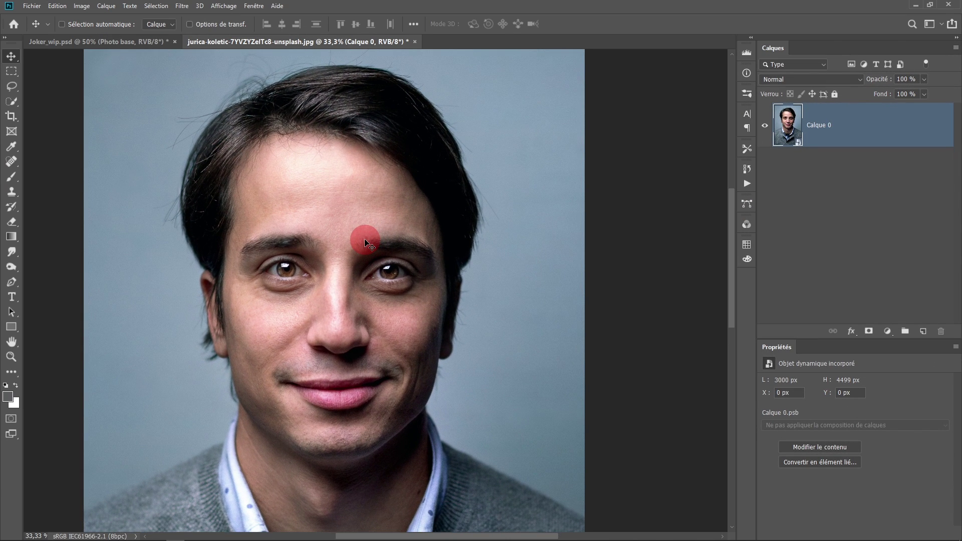
ctrl+click(354, 329)
mouse_move(354, 312)
mouse_down()
mouse_move(394, 350)
mouse_move(347, 297)
mouse_up()
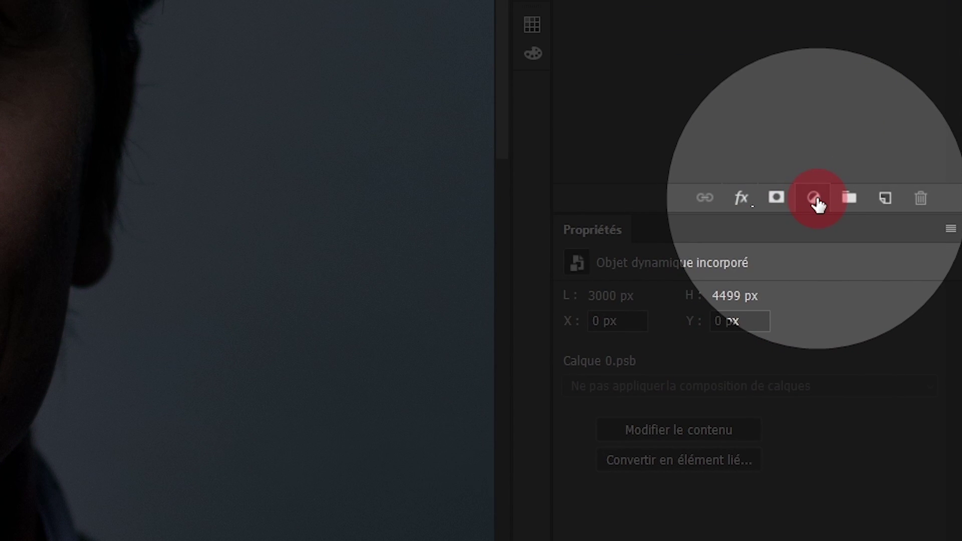
Add a Couleur unie fill layer set to pure white (ffffff) above Calque 0
click(816, 204)
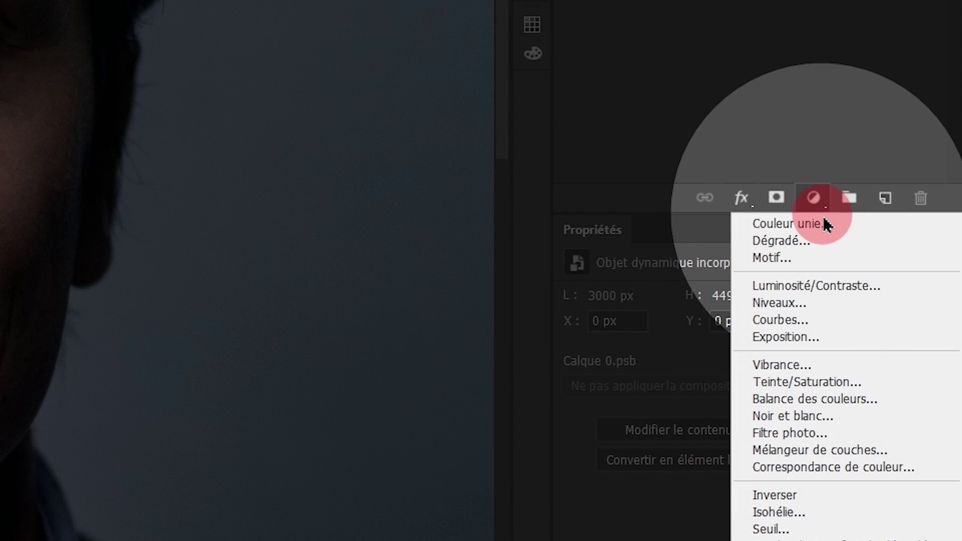
click(850, 231)
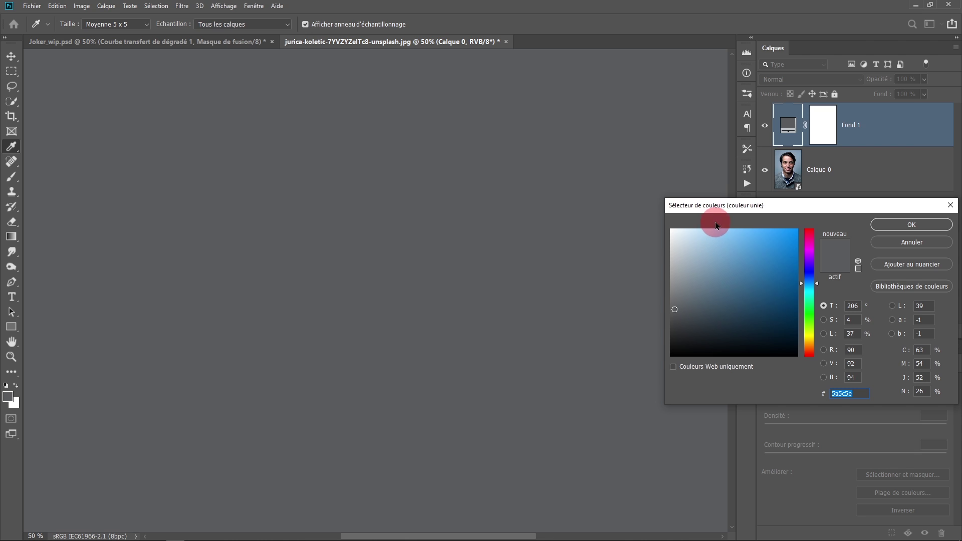
drag(712, 208, 608, 166)
mouse_move(567, 221)
mouse_down()
mouse_move(538, 171)
mouse_move(493, 314)
mouse_up()
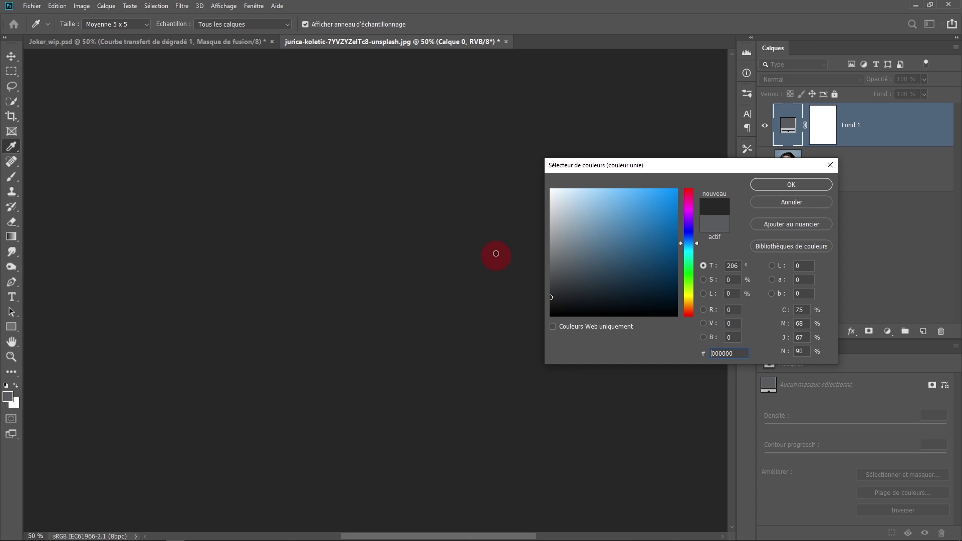
drag(492, 314, 496, 172)
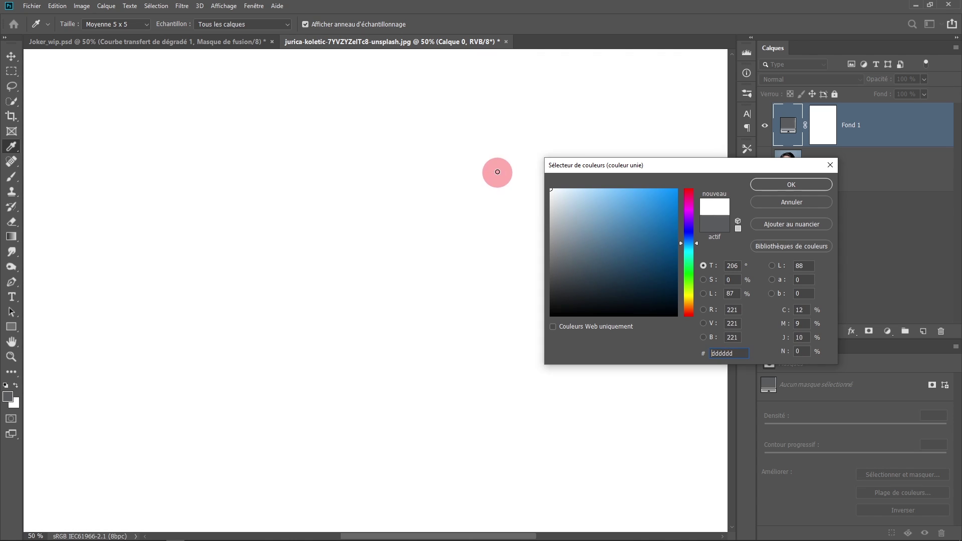
drag(492, 236, 487, 257)
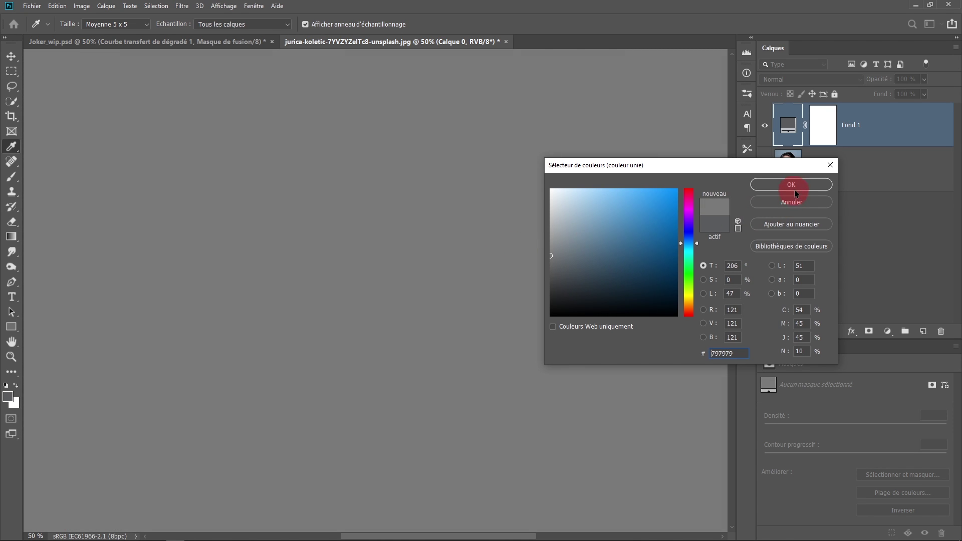
drag(564, 211, 528, 167)
key(Return)
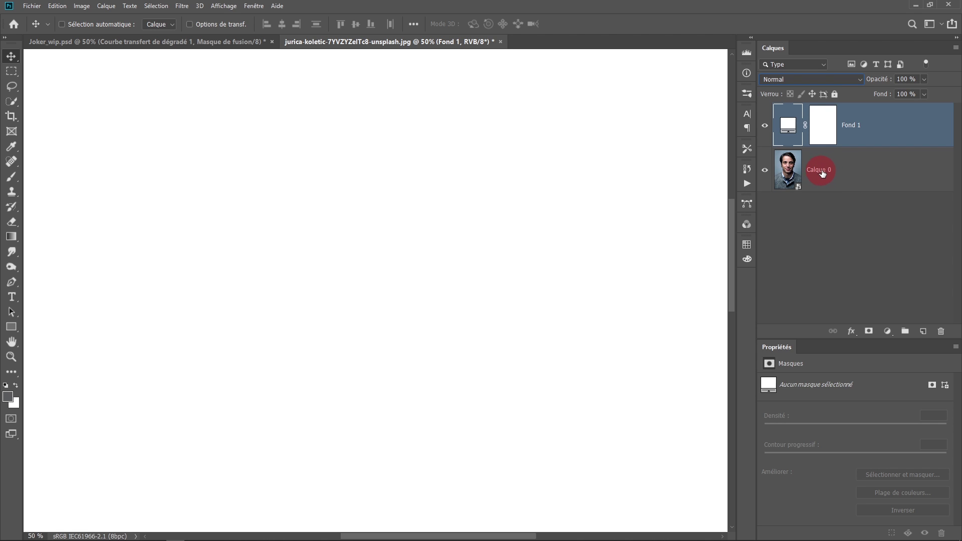
Set Fond 1's blend mode to Couleur and rename Calque 0 to Portrait
click(779, 80)
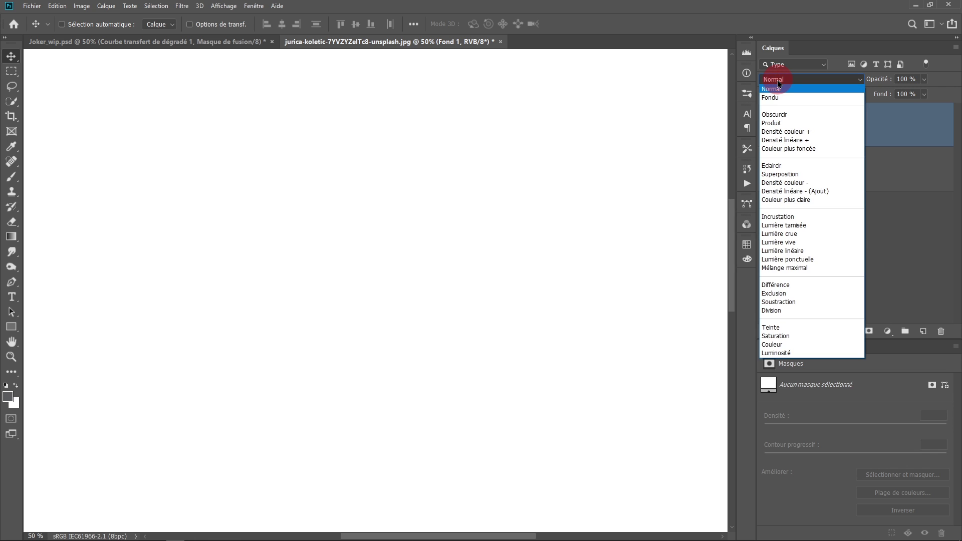
click(779, 82)
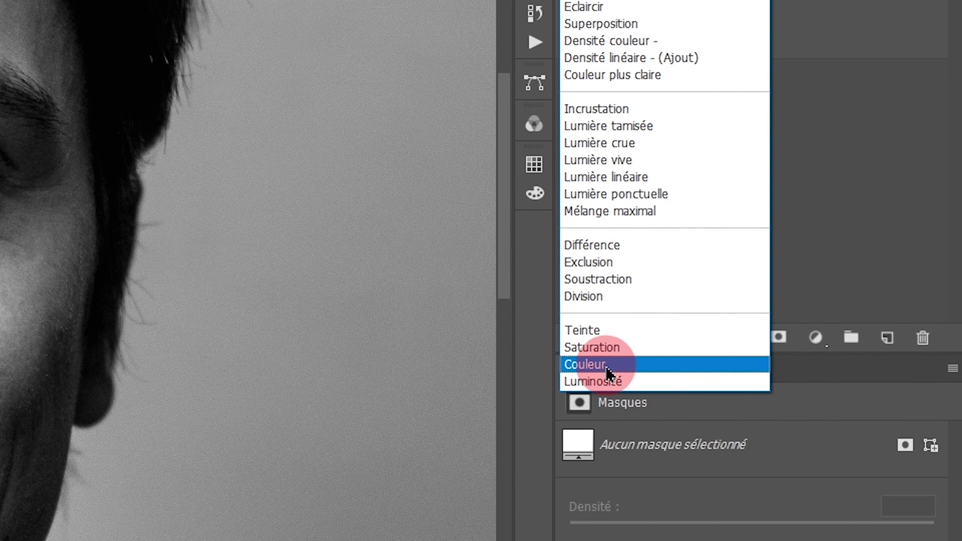
click(607, 364)
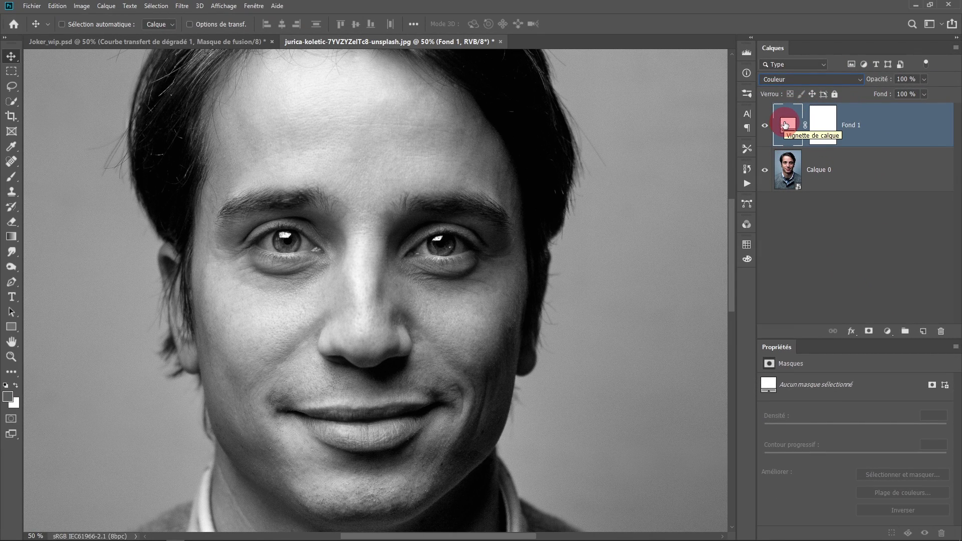
double_click(825, 175)
text(Portrait)
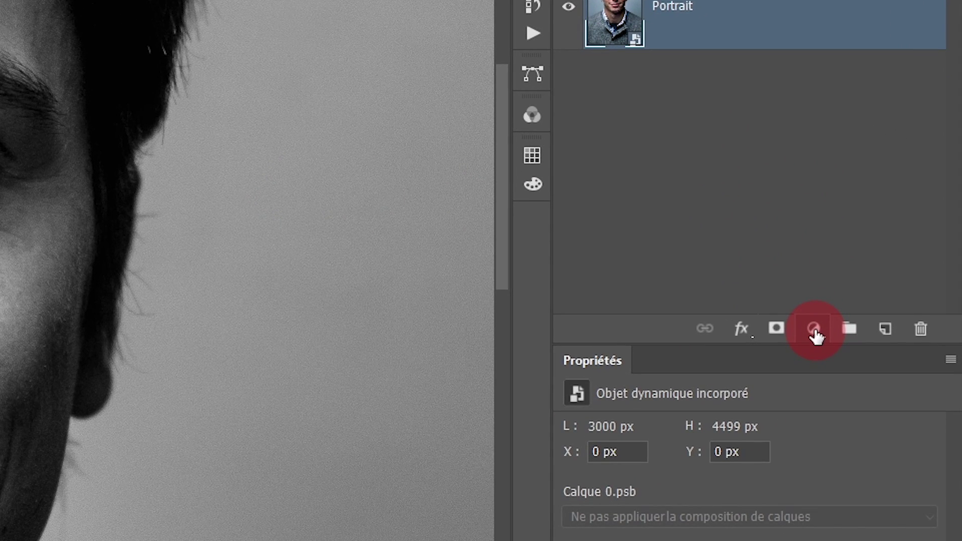
Add a Courbes layer with a raised mid-curve point to brighten the portrait
click(814, 332)
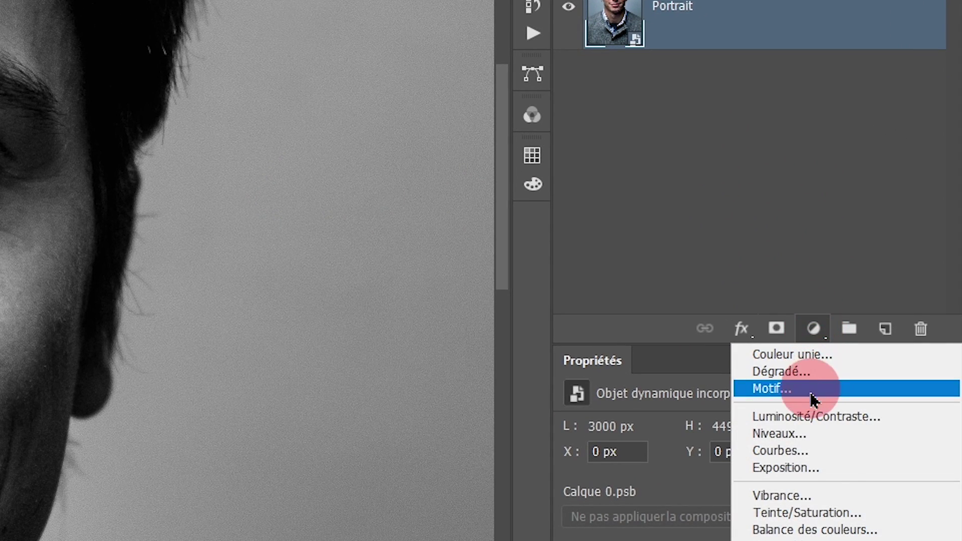
click(836, 453)
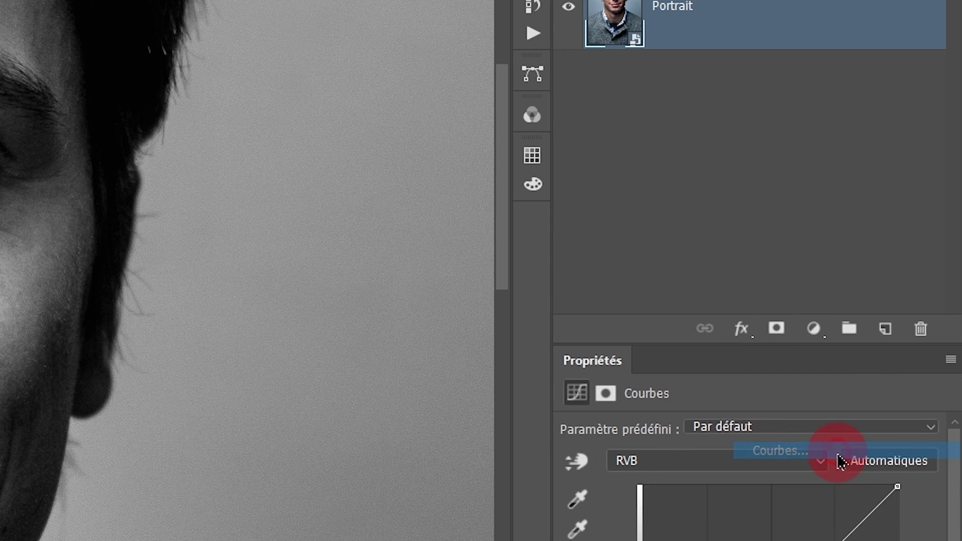
click(866, 391)
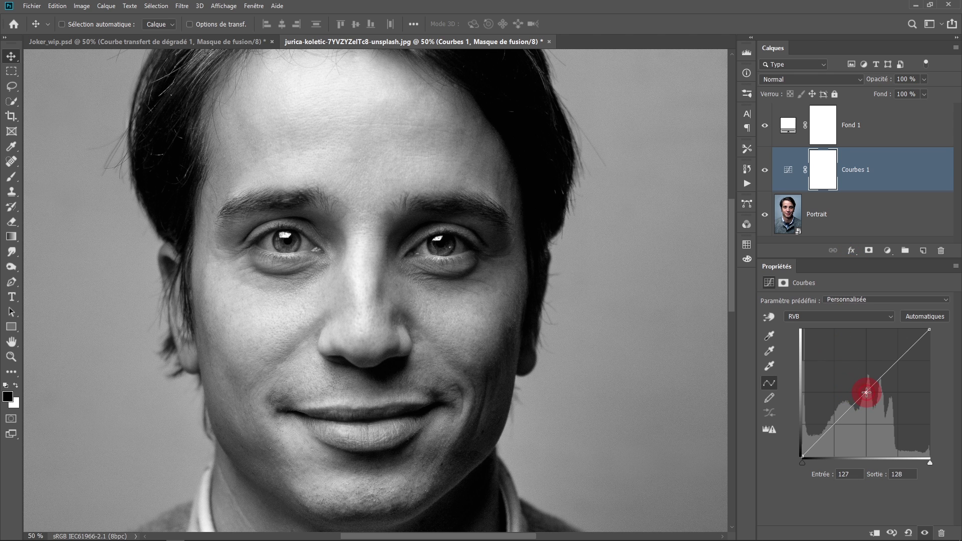
drag(866, 392, 850, 379)
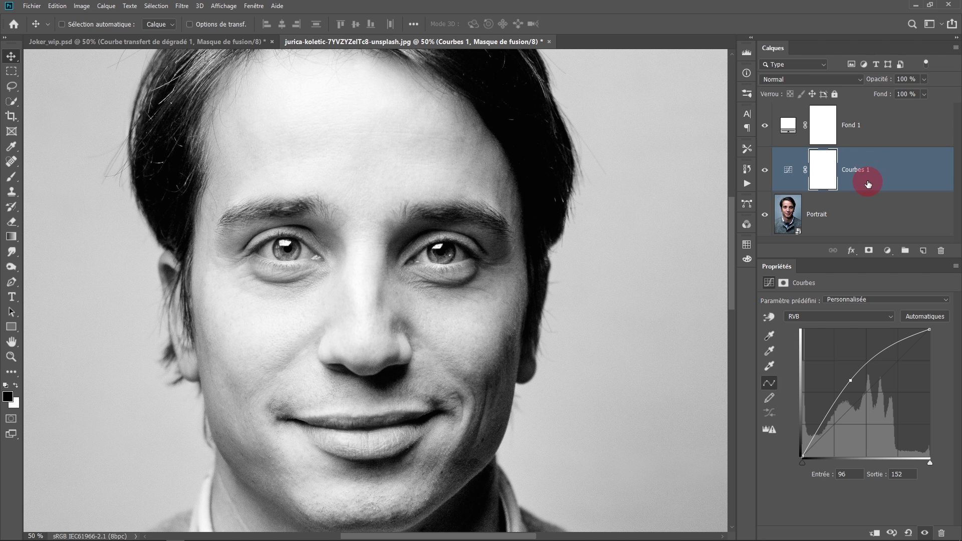
Move Courbes 1 above Fond 1 and select both layers together
drag(873, 175, 871, 108)
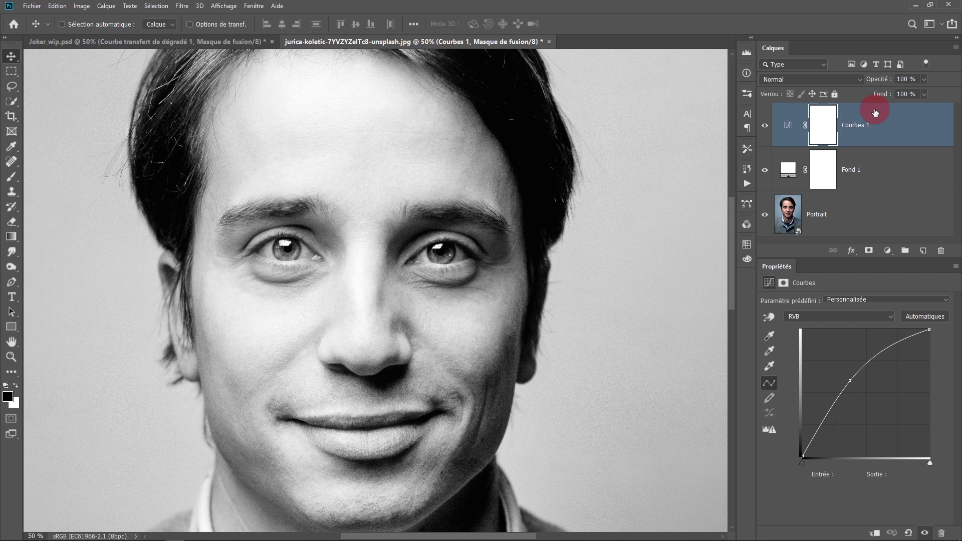
click(763, 126)
click(762, 128)
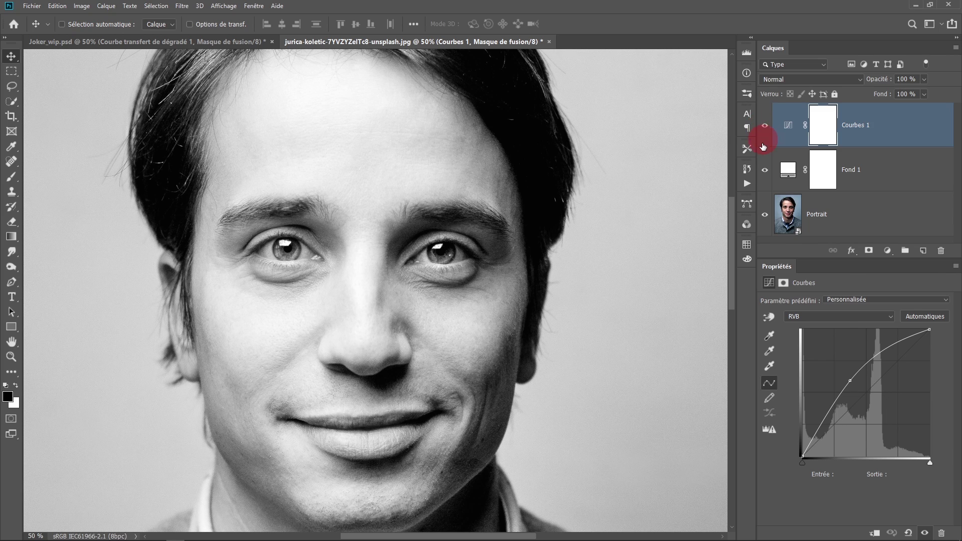
click(817, 141)
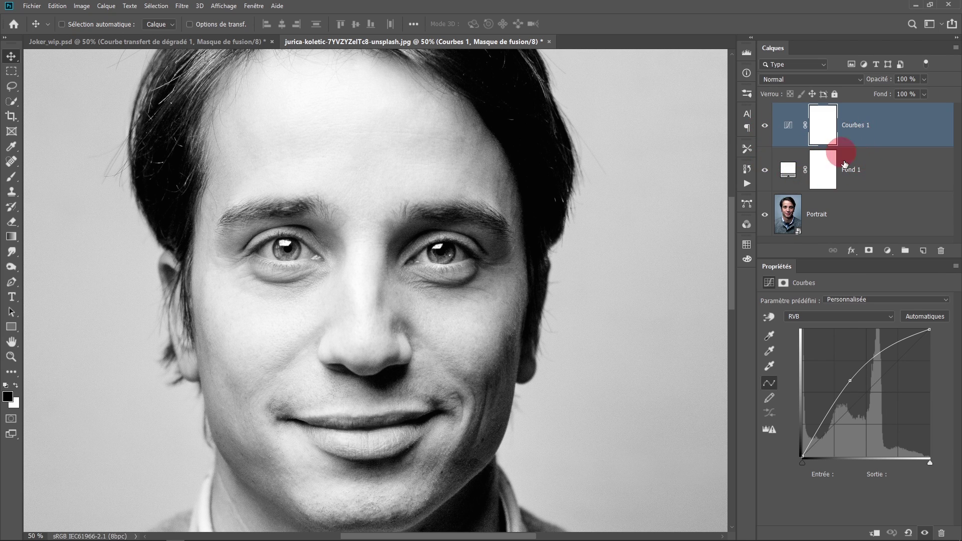
mouse_move(817, 142)
mouse_down()
mouse_move(866, 134)
mouse_move(875, 179)
mouse_up()
shift+click(876, 173)
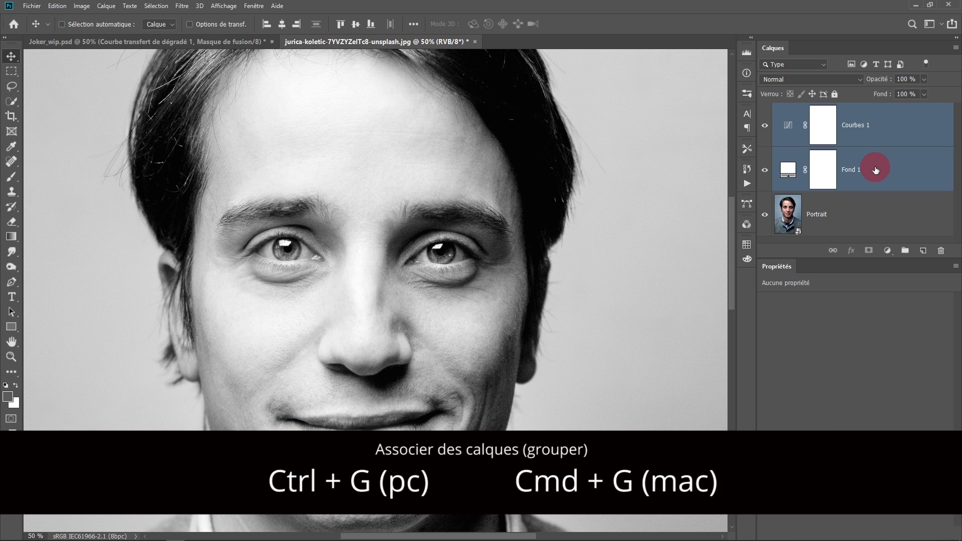
Group Courbes 1 and Fond 1 with Ctrl+G and name the group Fond de teint blanc
key(ctrl+g)
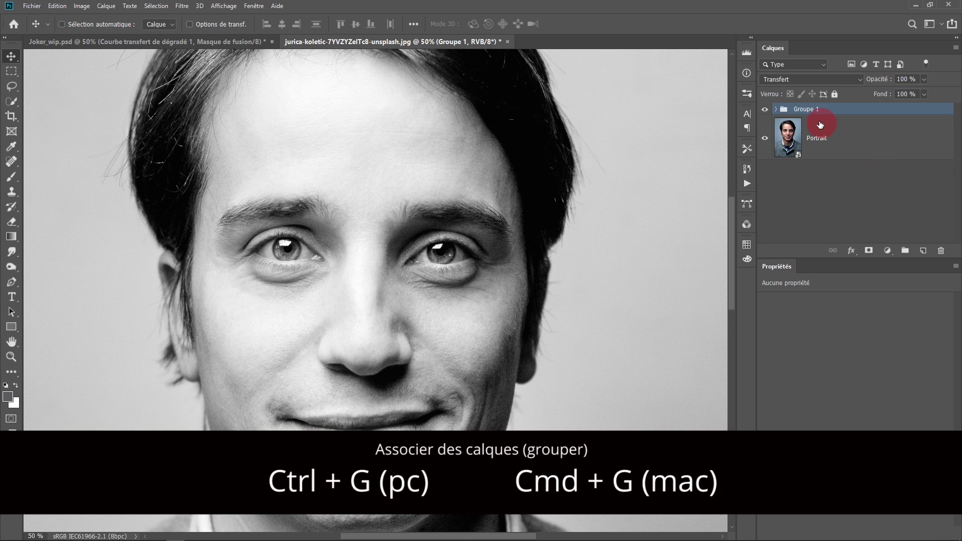
double_click(811, 110)
text(Fond de teint b)
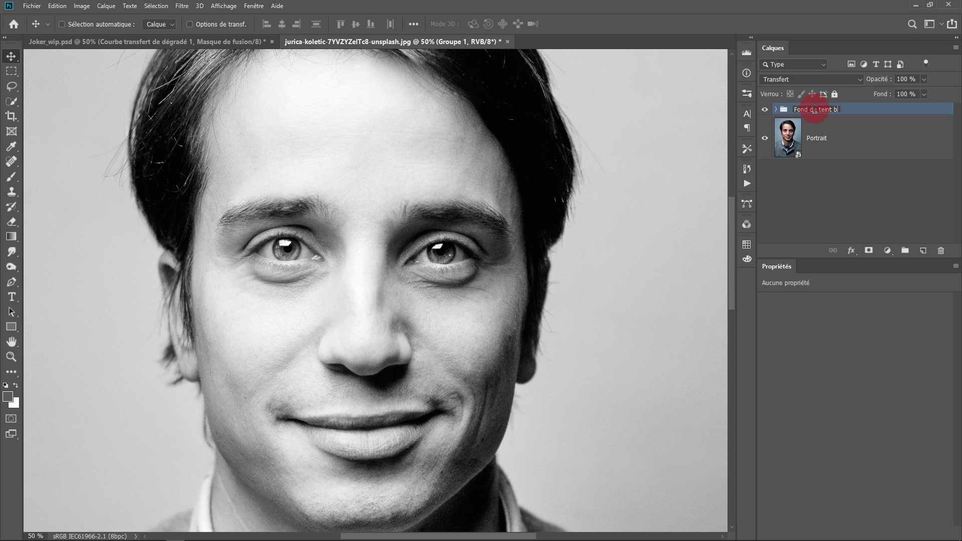
text(lanc)
key(Return)
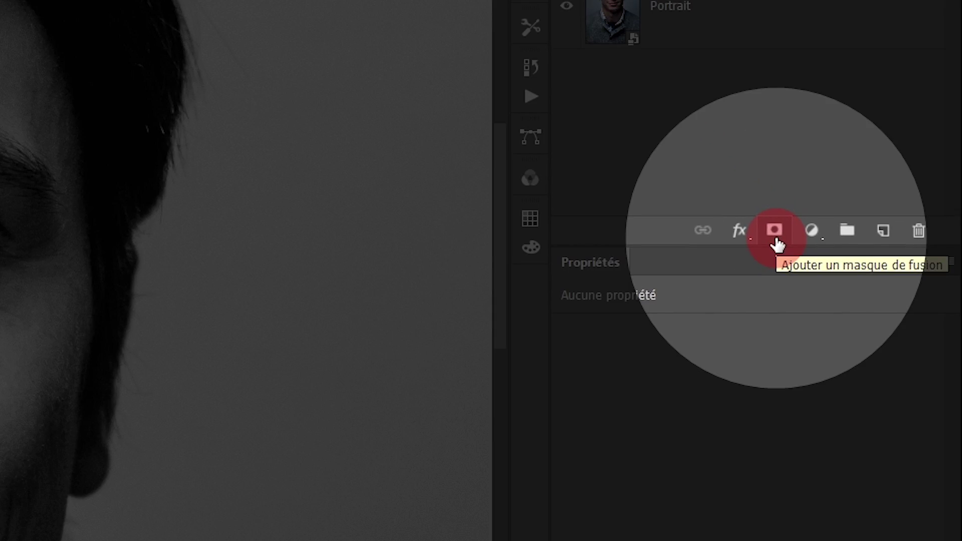
Add a mask to Fond de teint blanc and pick the Mécanique nette 12 pixels brush
click(869, 250)
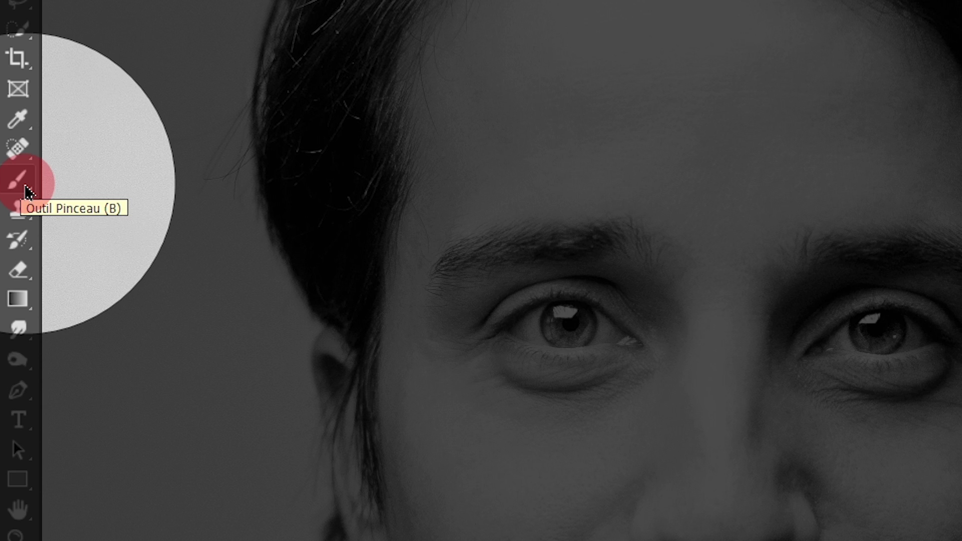
click(28, 191)
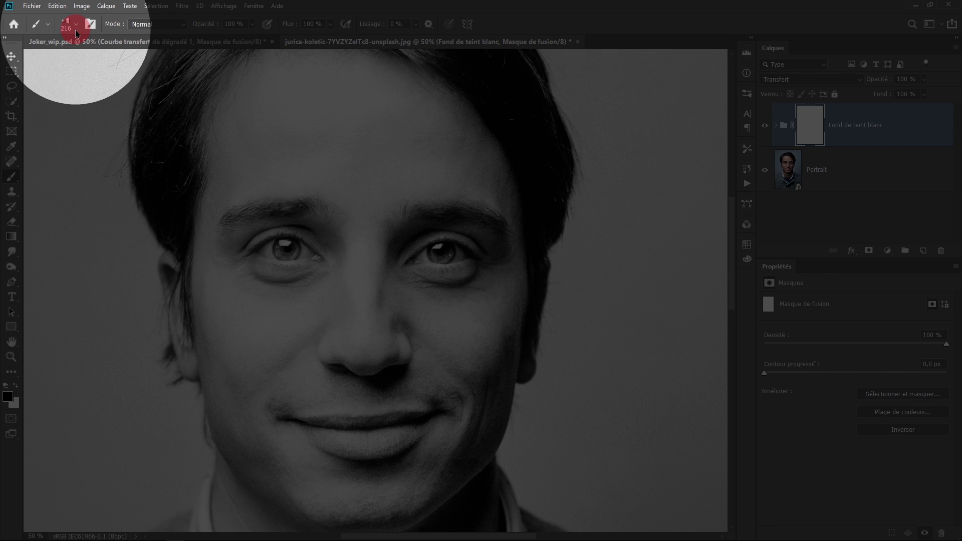
click(75, 30)
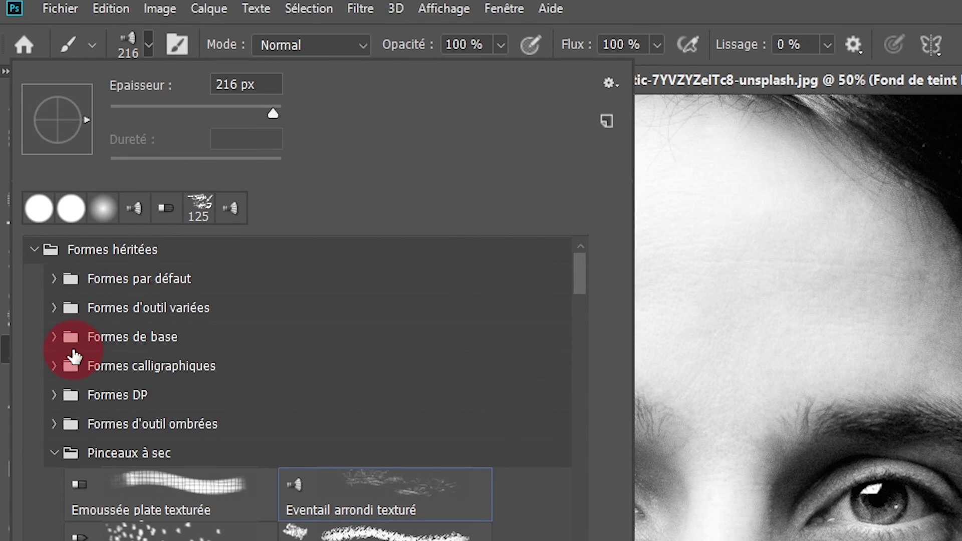
click(53, 341)
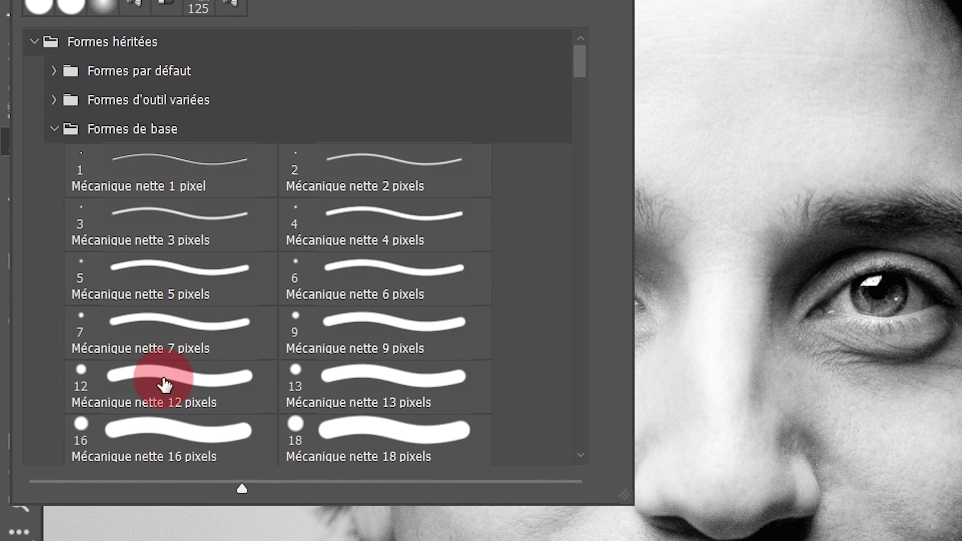
click(166, 385)
Enlarge the brush to about 359 px and reset colours to white and black
drag(178, 114, 205, 118)
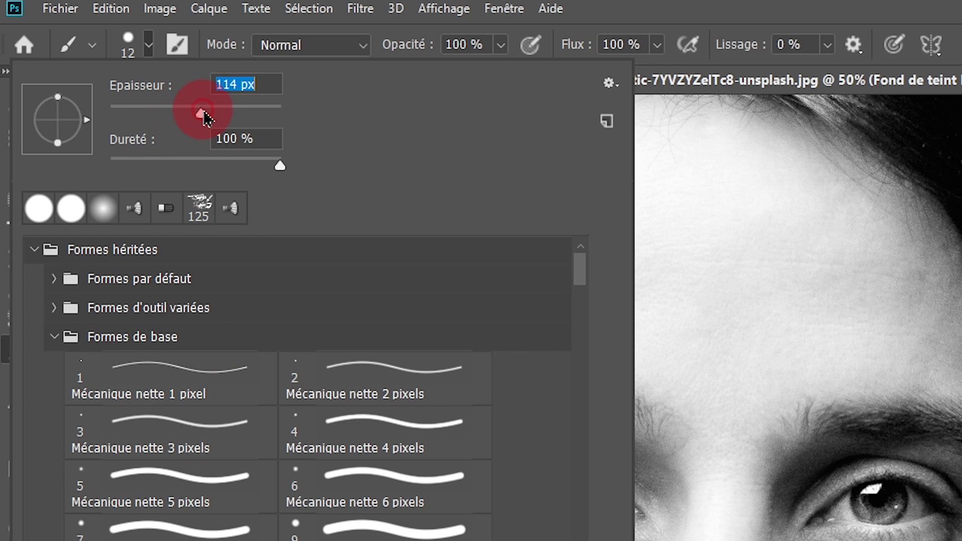
click(326, 160)
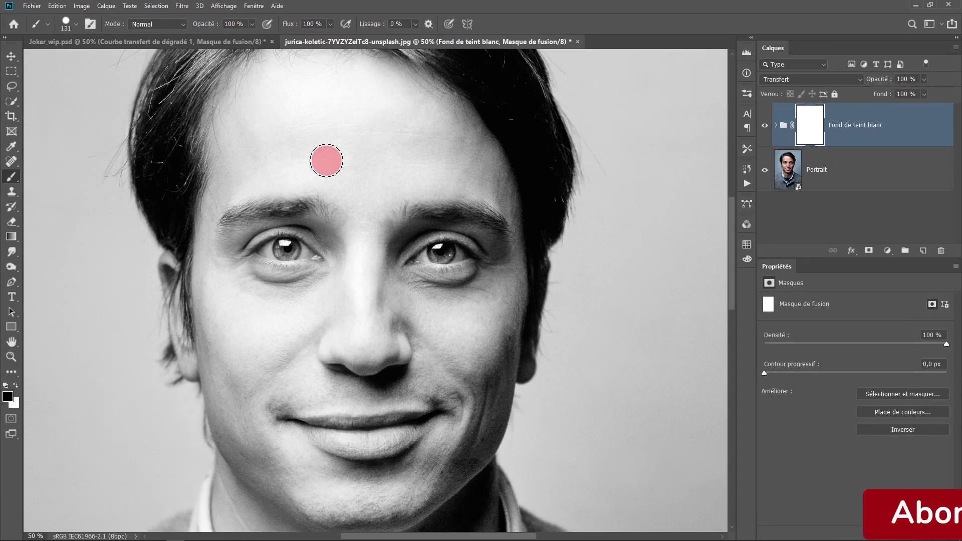
drag(287, 187, 311, 187)
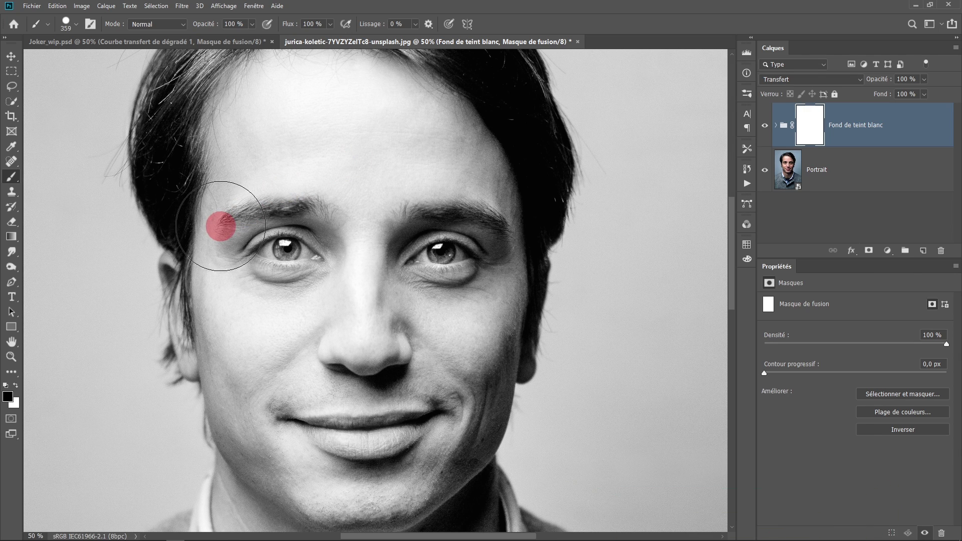
key(d)
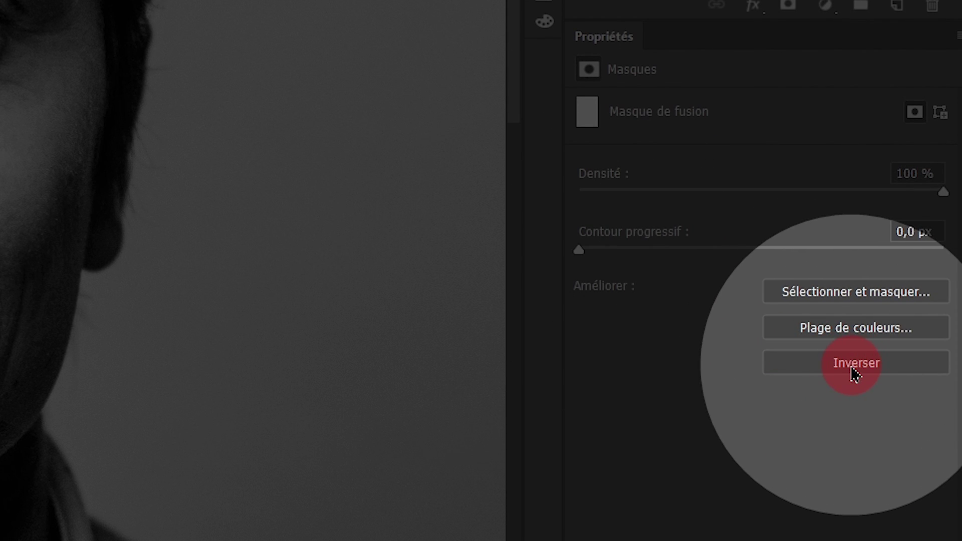
Invert the group mask and paint white foundation over the forehead with a 0%-hardness brush
click(848, 369)
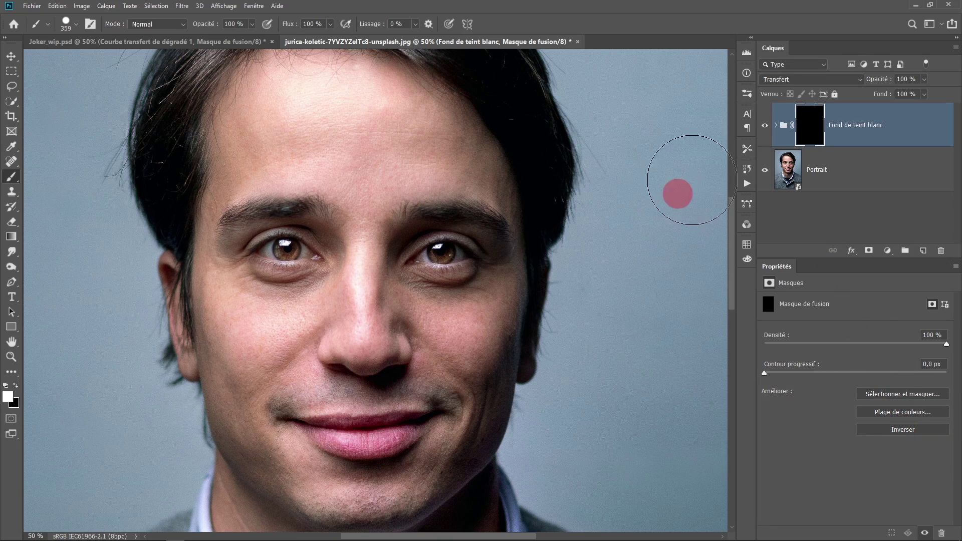
click(805, 131)
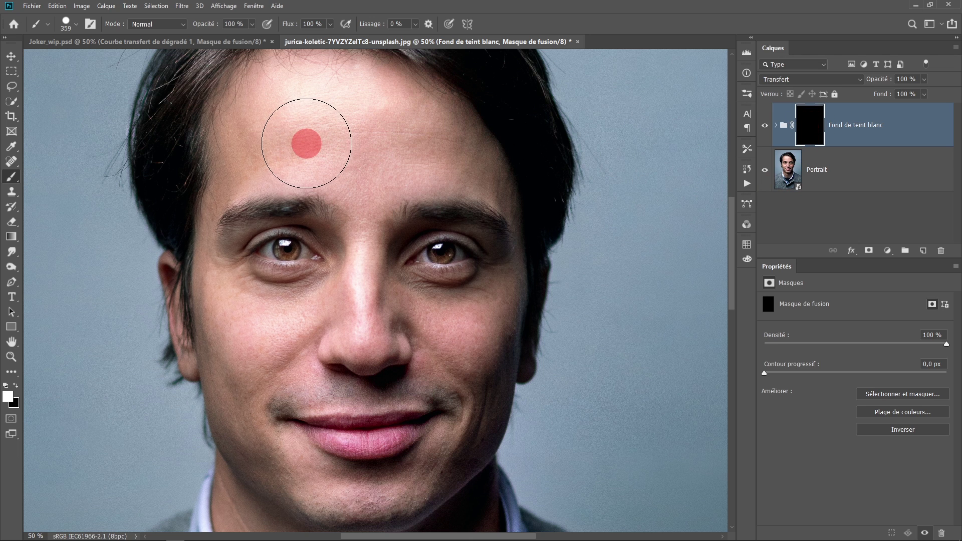
mouse_move(307, 146)
mouse_down()
mouse_move(324, 132)
mouse_move(299, 140)
mouse_up()
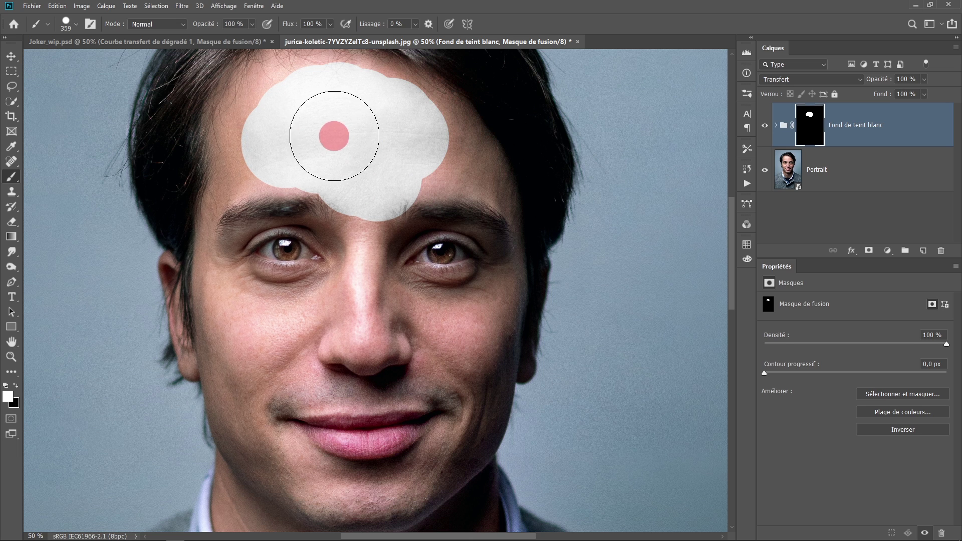
right_click(337, 148)
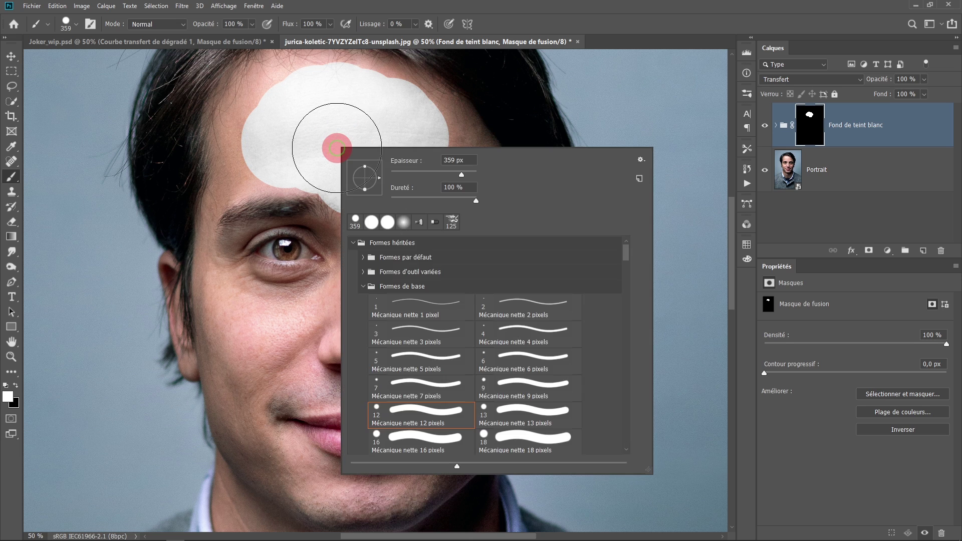
click(380, 195)
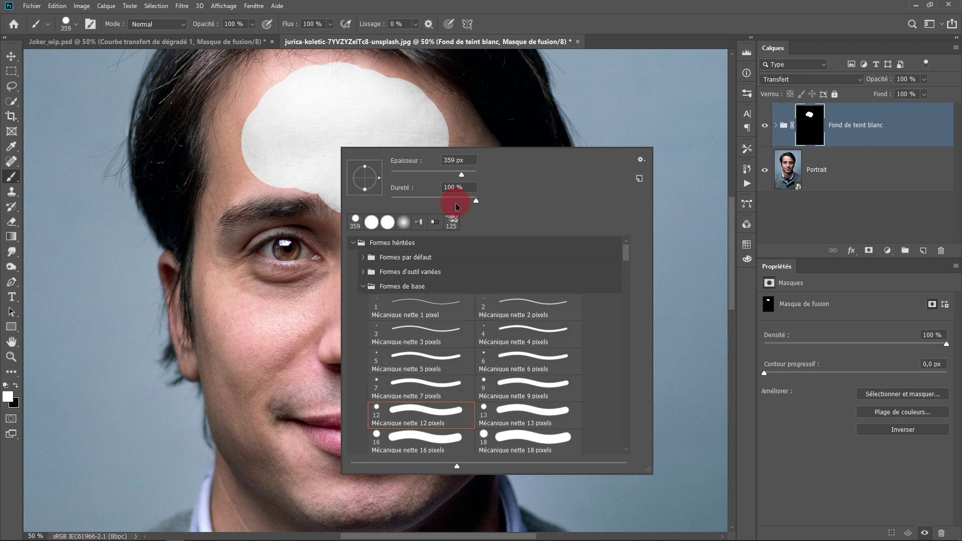
mouse_move(287, 112)
mouse_down()
mouse_move(427, 161)
mouse_move(446, 233)
mouse_move(441, 146)
mouse_move(473, 204)
mouse_move(473, 215)
mouse_move(300, 198)
mouse_move(303, 134)
mouse_move(273, 403)
mouse_move(453, 365)
mouse_move(273, 343)
mouse_move(250, 235)
mouse_up()
Switch to black and erase the foundation around the ear with a 75 px brush
scroll(303, 134, up, 2)
scroll(273, 404, down, 3)
scroll(321, 204, up, 2)
scroll(321, 204, up, 2)
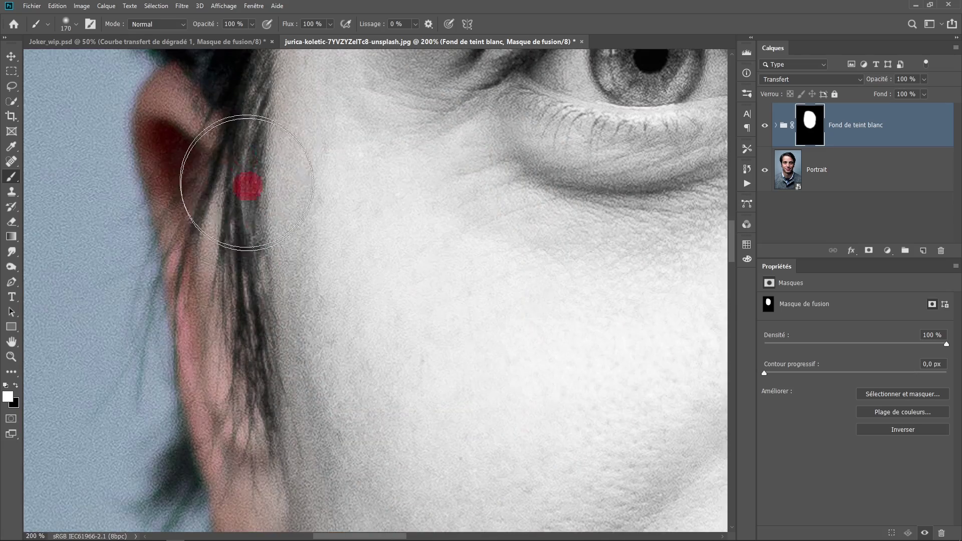
scroll(235, 341, up, 3)
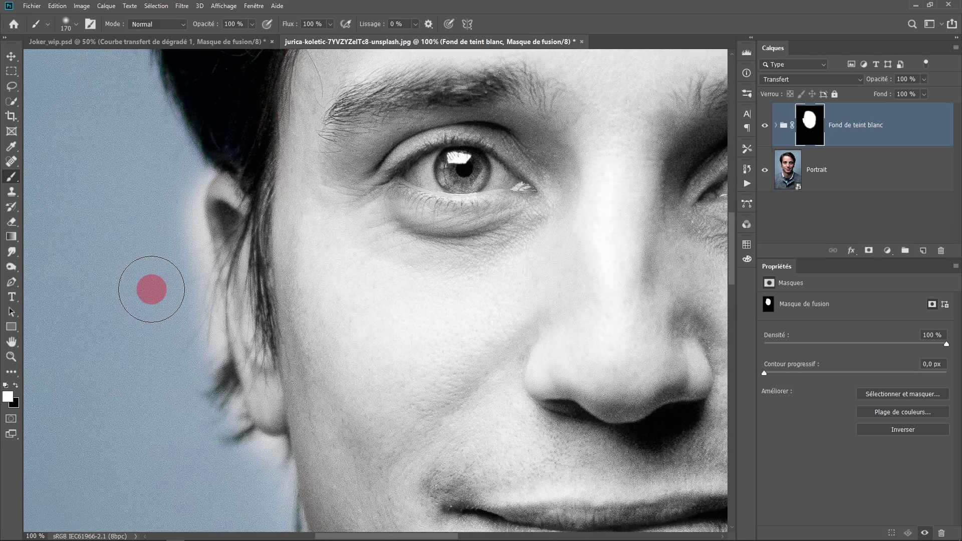
key(x)
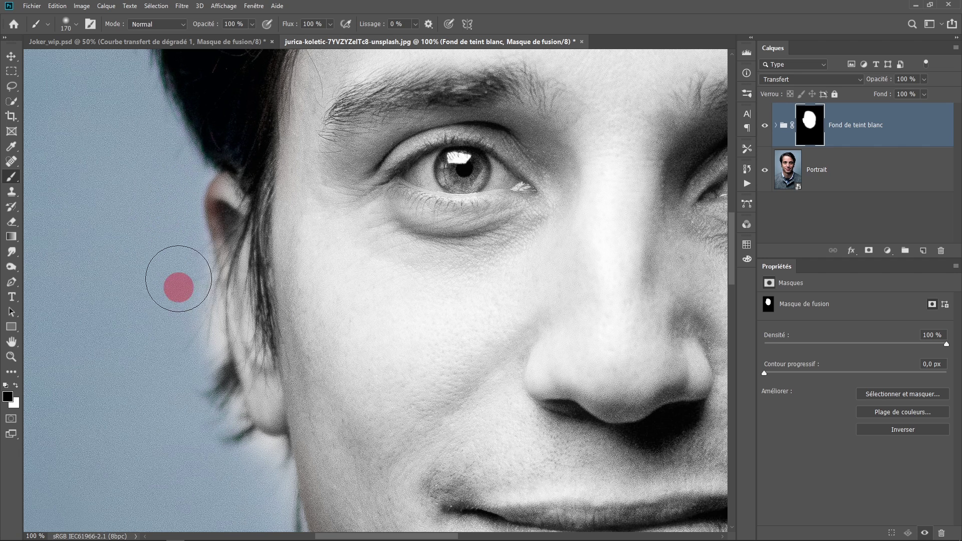
mouse_move(179, 287)
mouse_down()
mouse_move(200, 431)
mouse_move(215, 414)
mouse_move(247, 476)
mouse_move(236, 470)
mouse_move(226, 407)
mouse_up()
right_click(224, 394)
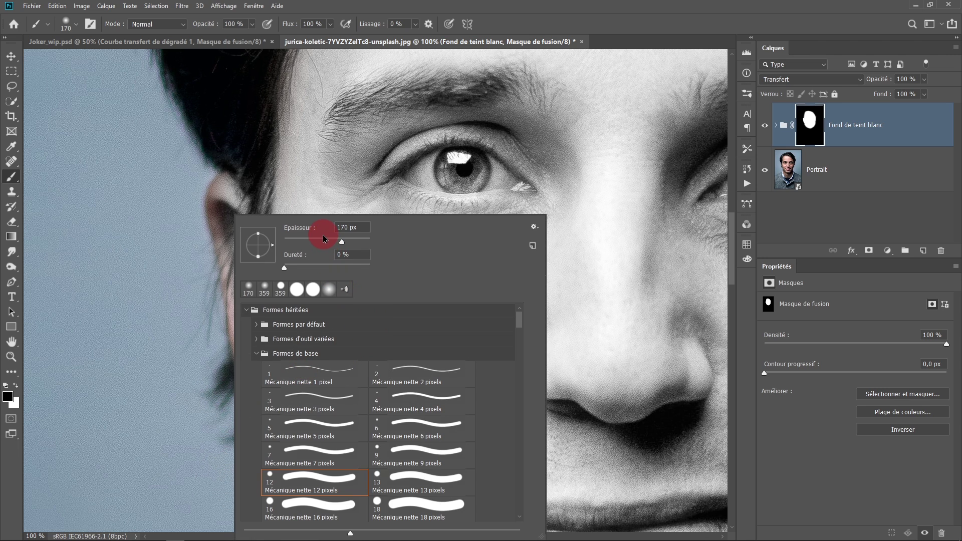
drag(318, 242, 314, 241)
click(195, 361)
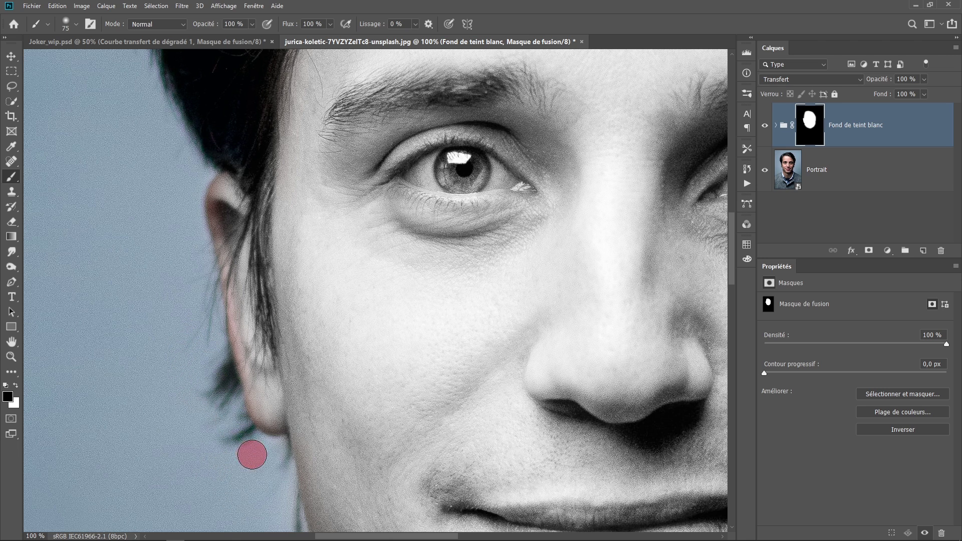
mouse_move(270, 461)
mouse_down()
mouse_move(191, 349)
mouse_move(199, 181)
mouse_move(213, 413)
mouse_move(244, 200)
mouse_up()
Zoom in on one eye and paint out foundation to reveal its brown iris
scroll(244, 201, up, 2)
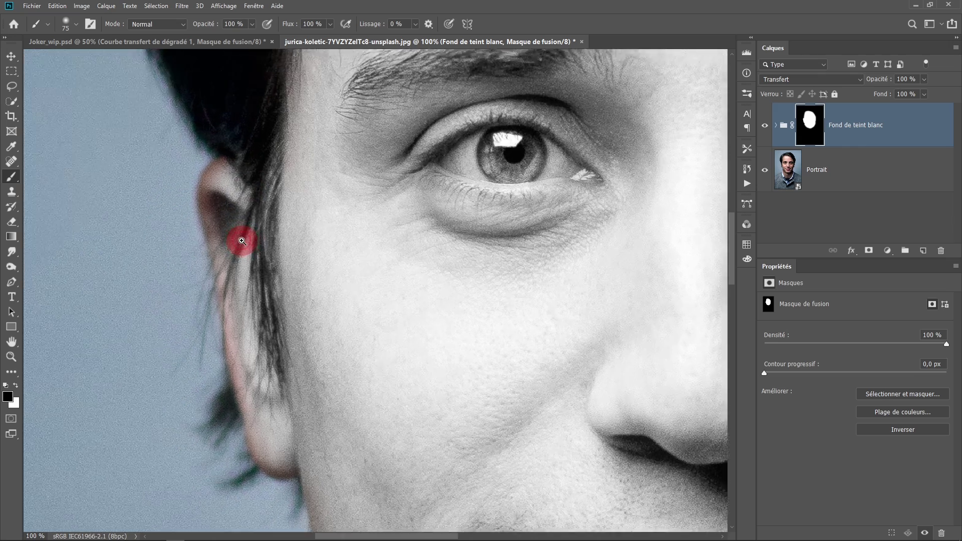
scroll(243, 243, up, 2)
scroll(257, 307, down, 2)
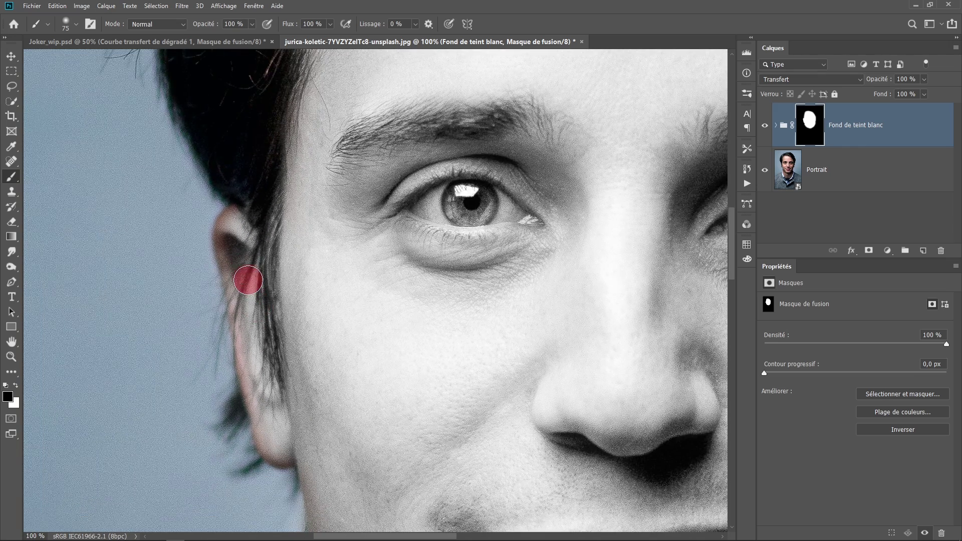
scroll(244, 271, down, 1)
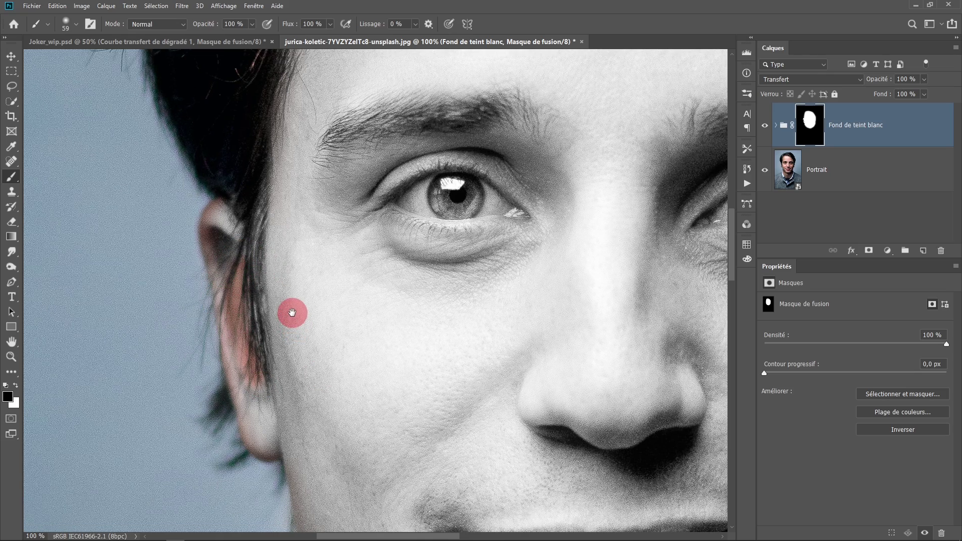
scroll(292, 312, down, 1)
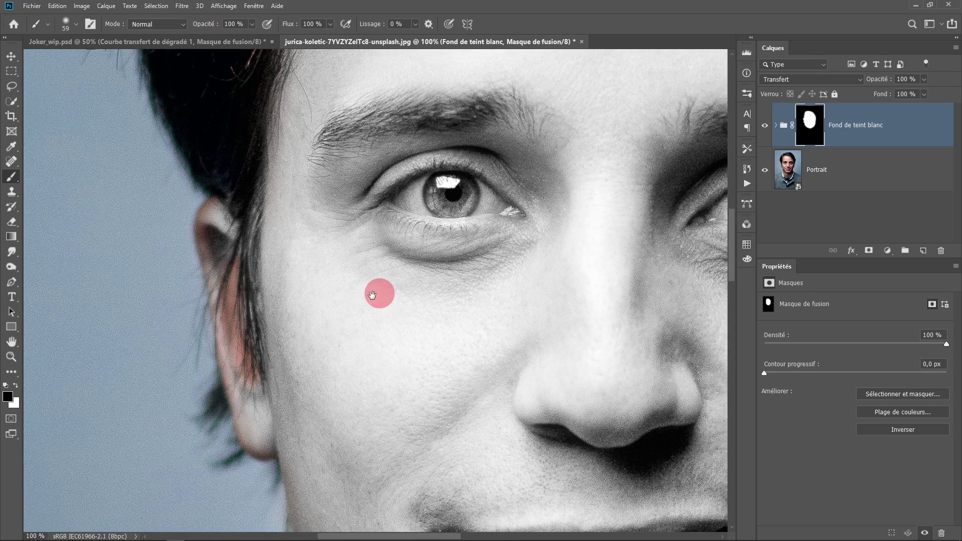
drag(372, 295, 324, 304)
scroll(337, 284, up, 2)
scroll(382, 253, up, 1)
mouse_move(382, 254)
mouse_down()
mouse_move(276, 362)
mouse_move(275, 337)
mouse_up()
mouse_move(333, 253)
mouse_down()
mouse_move(257, 240)
mouse_move(339, 216)
mouse_move(323, 204)
mouse_move(382, 219)
mouse_move(408, 249)
mouse_move(456, 272)
mouse_move(343, 258)
mouse_move(311, 269)
mouse_move(223, 247)
mouse_up()
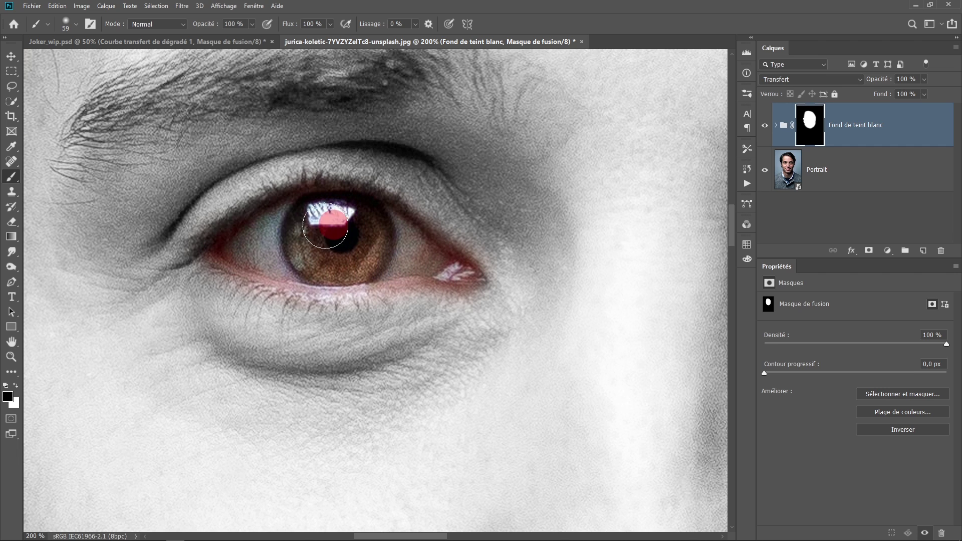
Paint black over the second eye's inner corner to restore its brown iris, then zoom out
mouse_move(326, 226)
mouse_down()
mouse_move(197, 264)
mouse_move(256, 251)
mouse_move(407, 273)
mouse_move(404, 243)
mouse_move(447, 267)
mouse_move(461, 262)
mouse_move(419, 279)
mouse_move(500, 262)
mouse_up()
scroll(365, 240, down, 2)
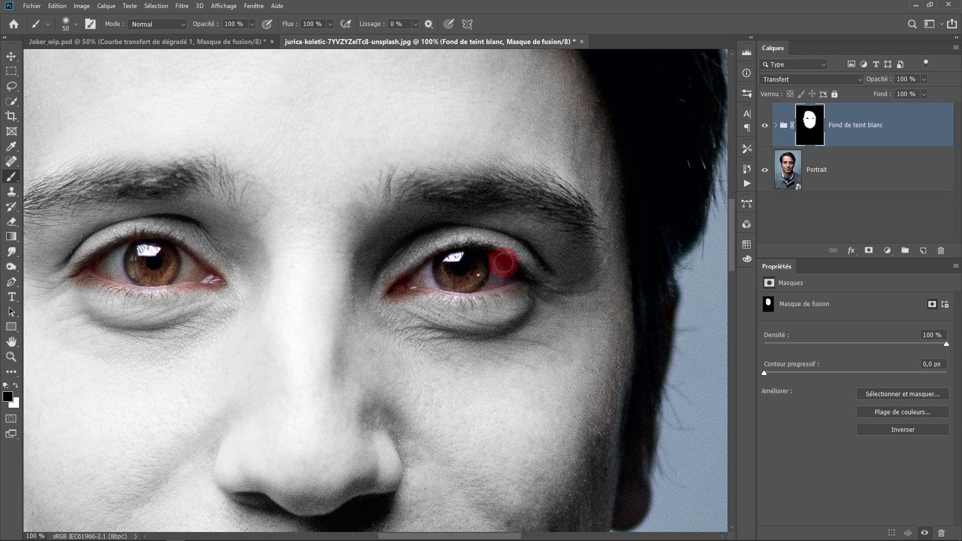
scroll(496, 265, down, 1)
scroll(275, 266, up, 2)
scroll(293, 245, down, 2)
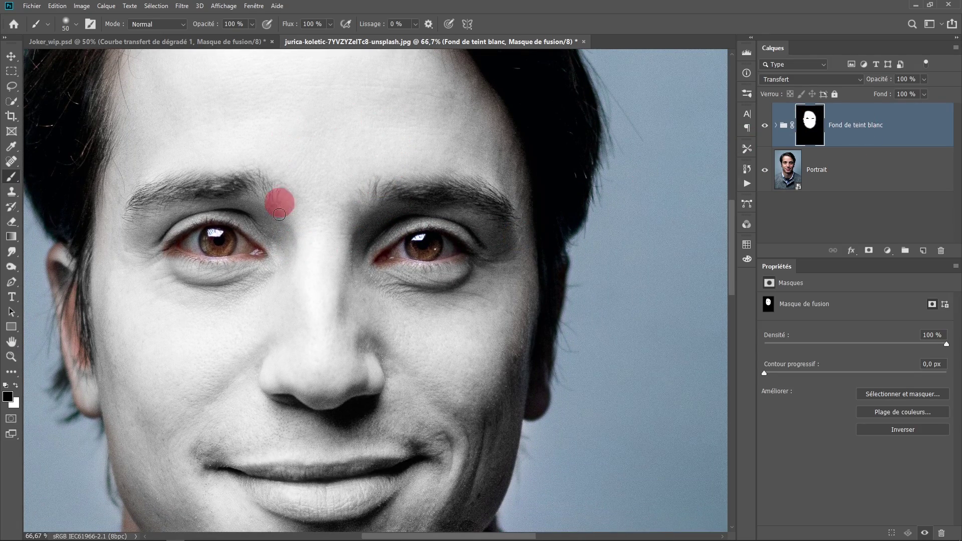
scroll(326, 251, down, 5)
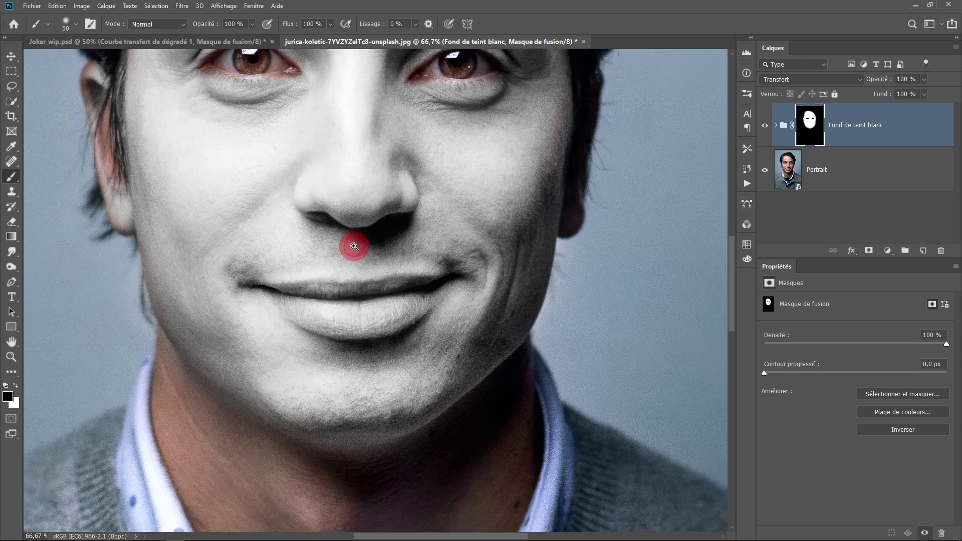
ctrl+click(354, 246)
mouse_move(265, 326)
mouse_down()
mouse_move(443, 320)
mouse_move(370, 337)
mouse_move(408, 344)
mouse_move(366, 353)
mouse_up()
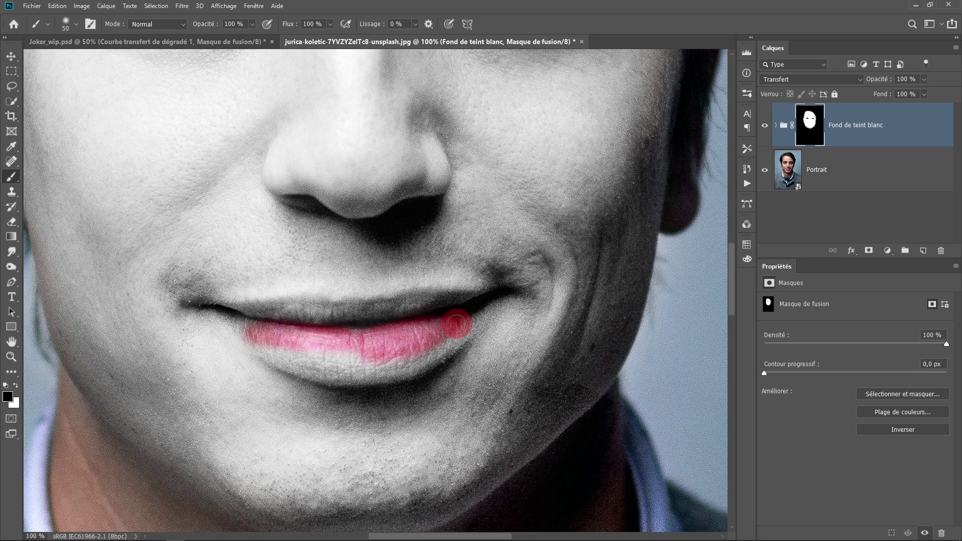
mouse_move(457, 325)
mouse_down()
mouse_move(386, 358)
mouse_move(386, 344)
mouse_move(398, 351)
mouse_up()
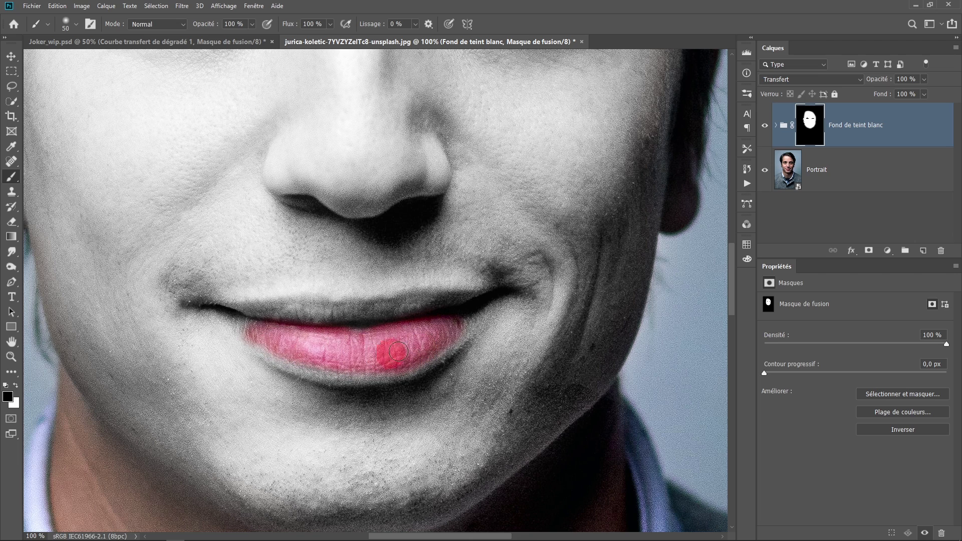
mouse_move(208, 308)
mouse_down()
mouse_move(407, 316)
mouse_move(376, 337)
mouse_up()
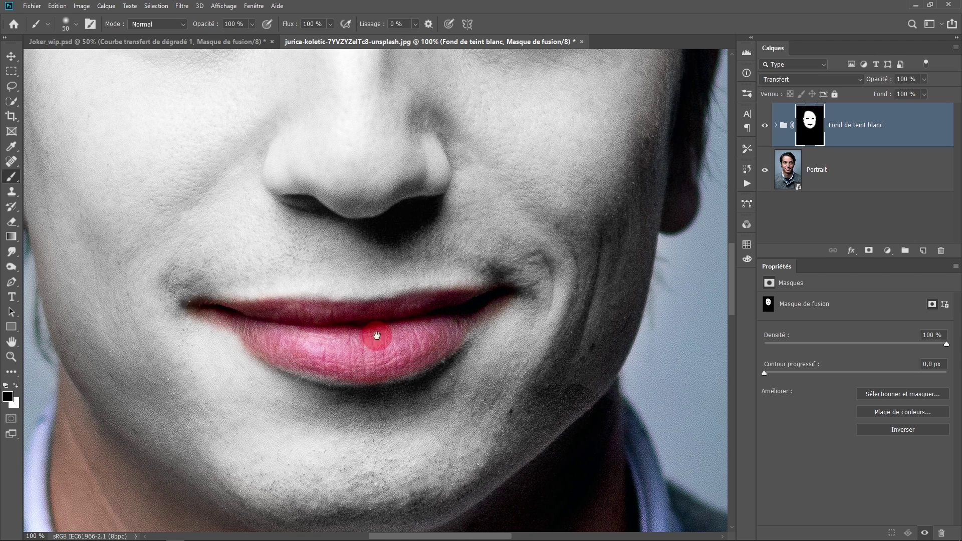
key(ctrl+minus)
key(ctrl+minus)
scroll(396, 236, up, 2)
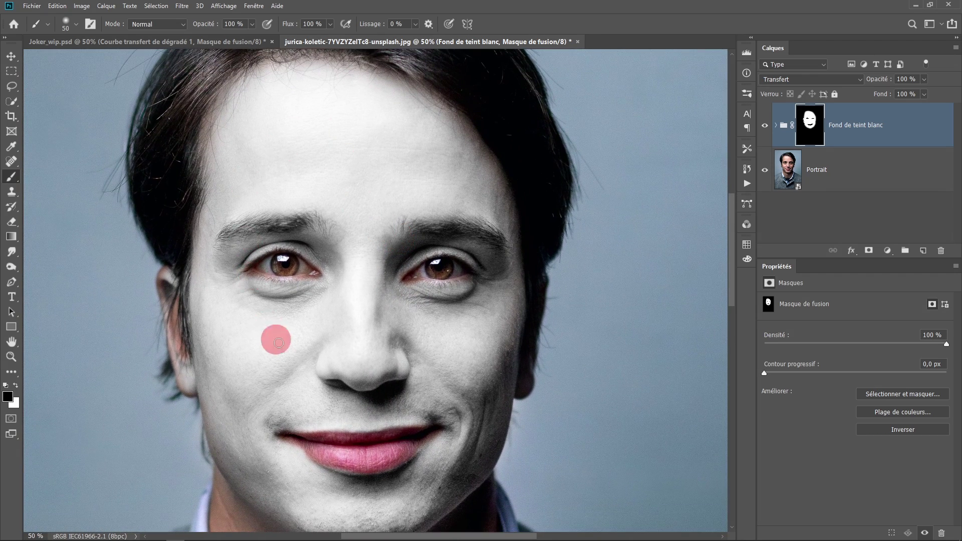
click(373, 340)
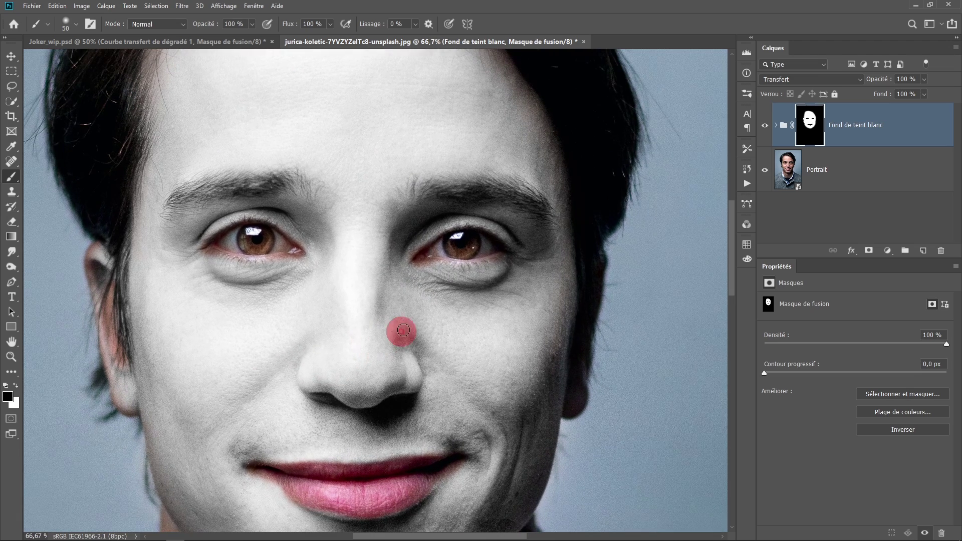
alt+click(307, 279)
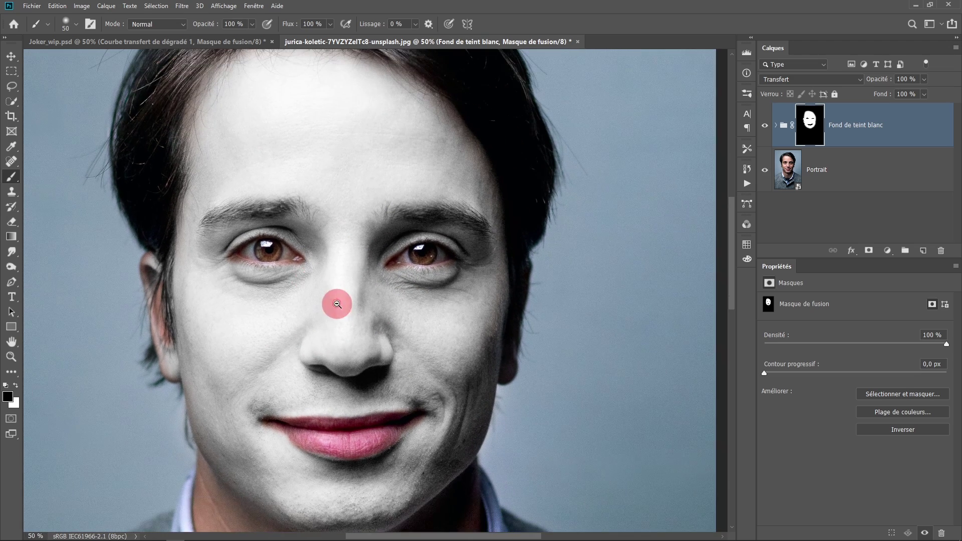
alt+click(275, 208)
click(342, 239)
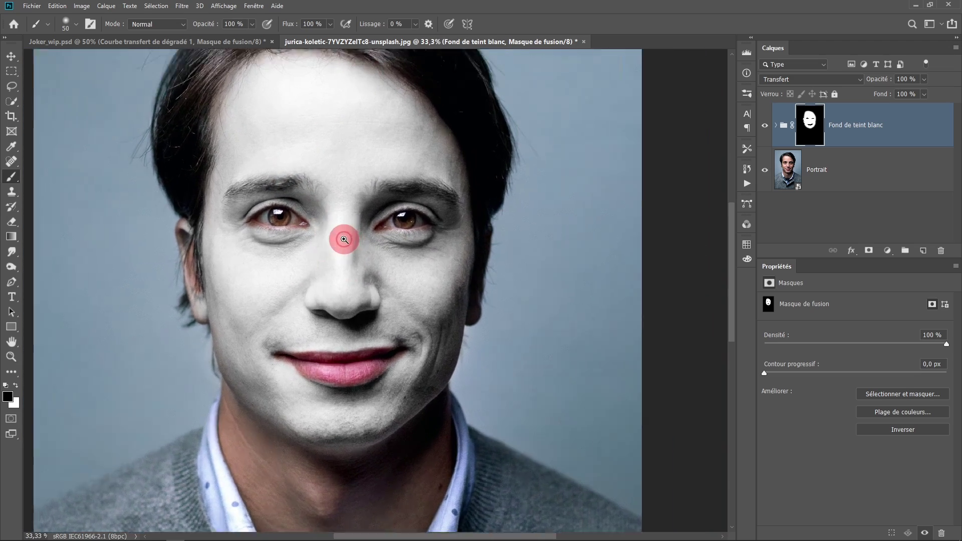
drag(346, 192, 346, 226)
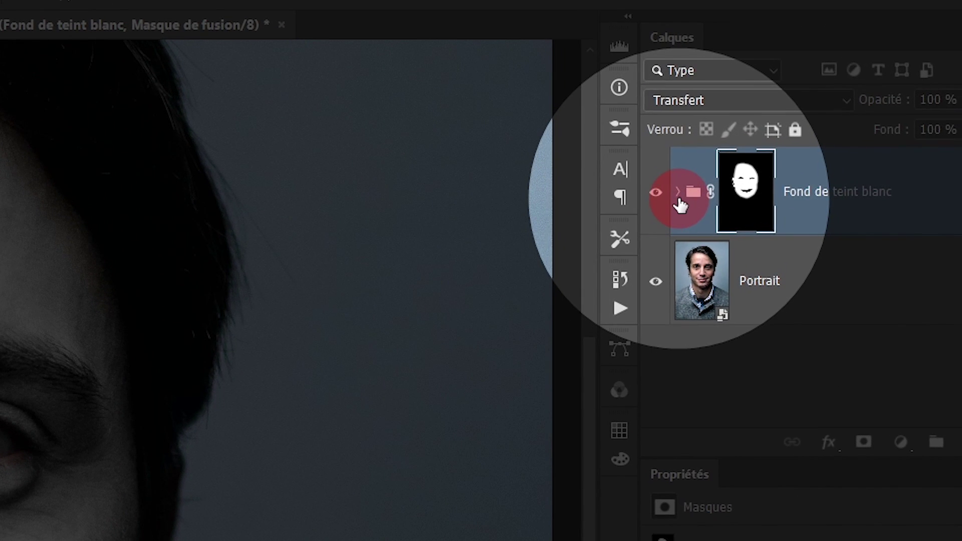
Expand Fond de teint blanc and add a Courbe de transfert de dégradé layer above Courbes 1
click(677, 192)
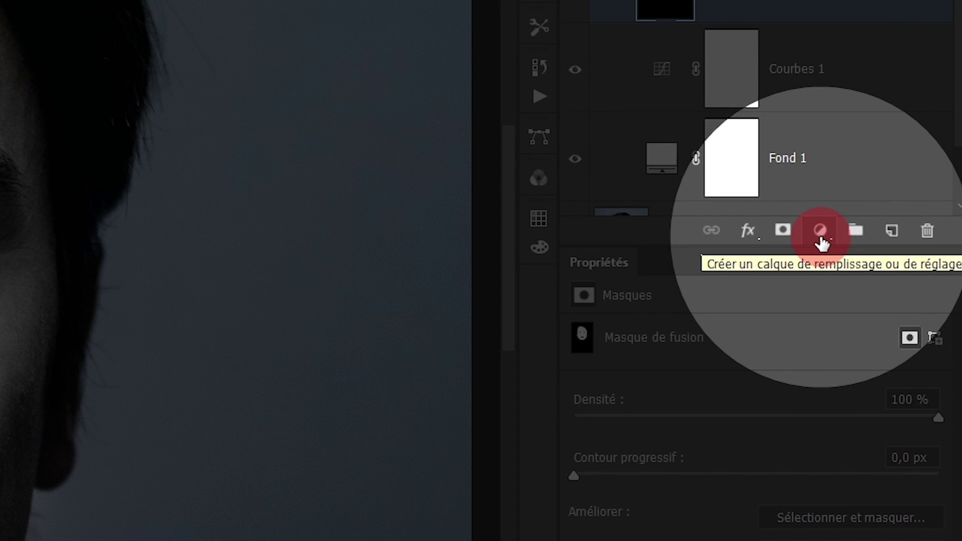
click(821, 241)
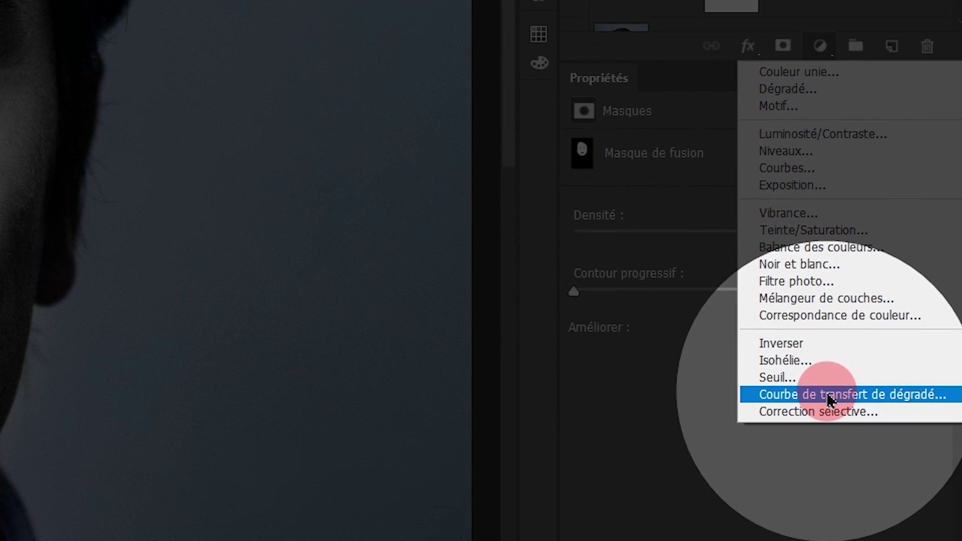
click(829, 399)
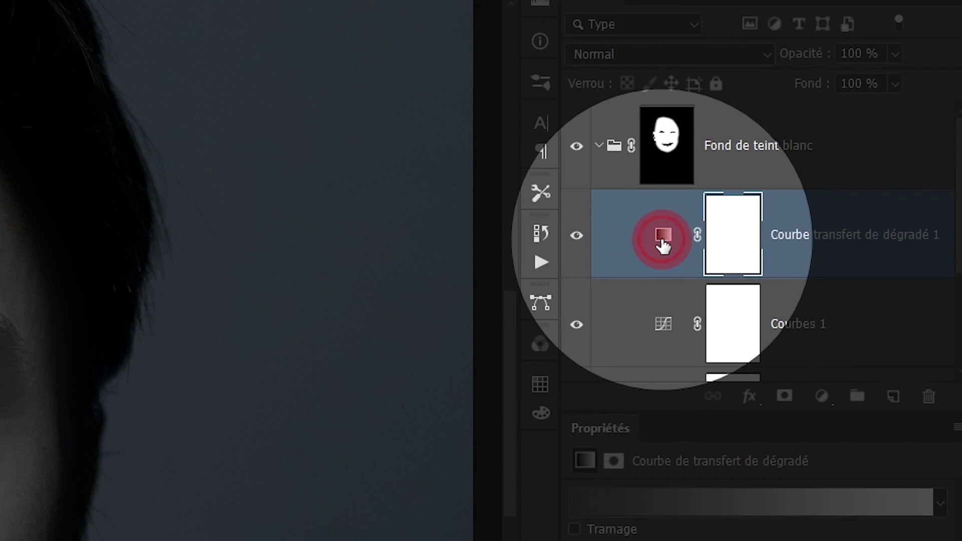
click(663, 245)
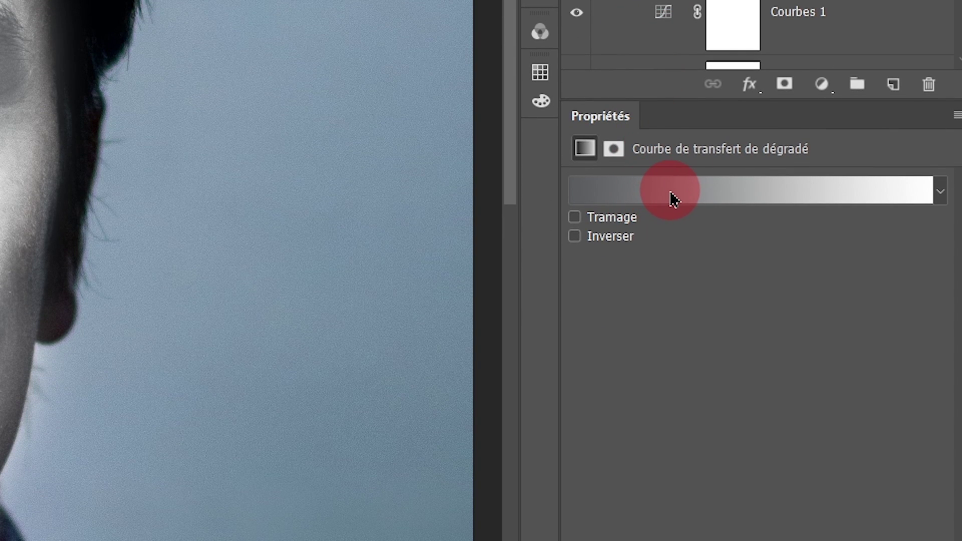
Set the gradient map's dark stop to the backdrop's blue-grey 859bb0, running to white
click(673, 199)
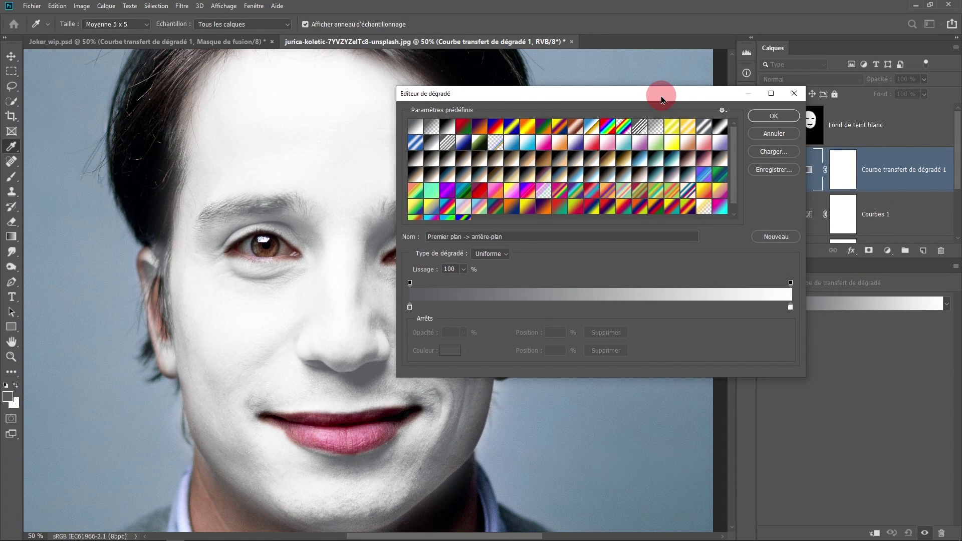
drag(661, 99, 564, 62)
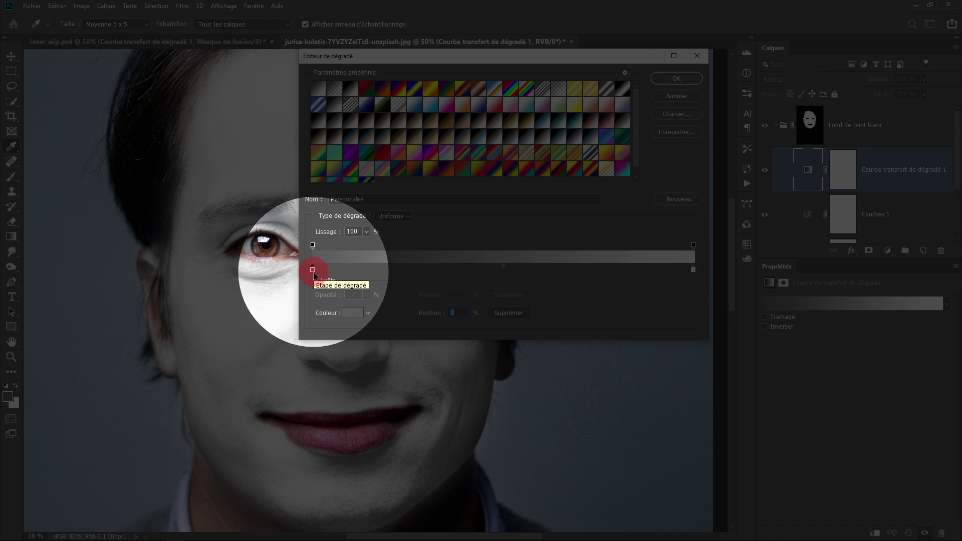
click(354, 314)
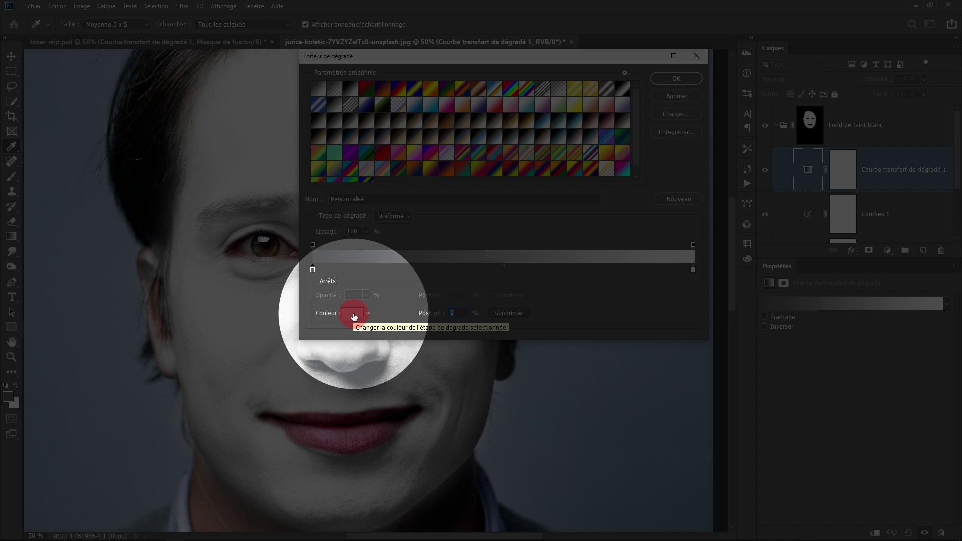
click(313, 273)
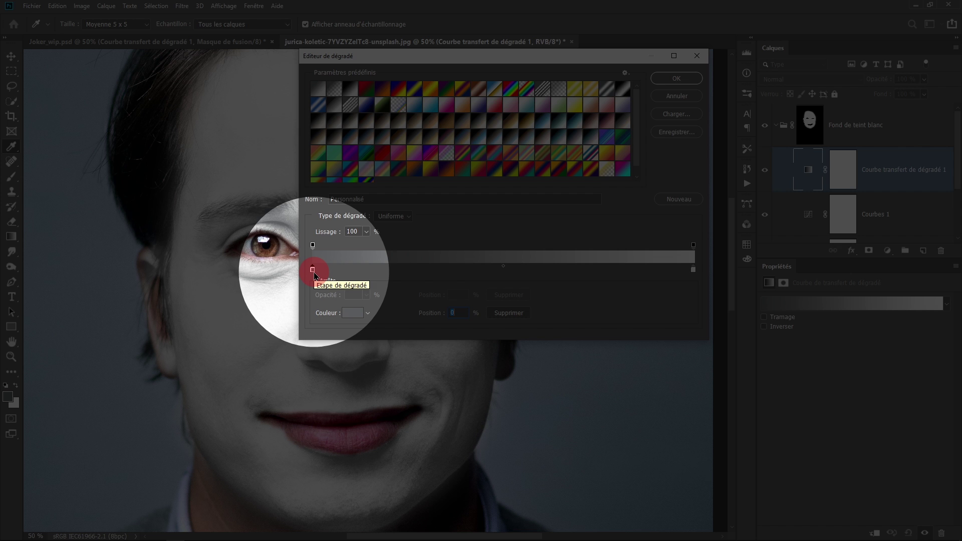
click(349, 315)
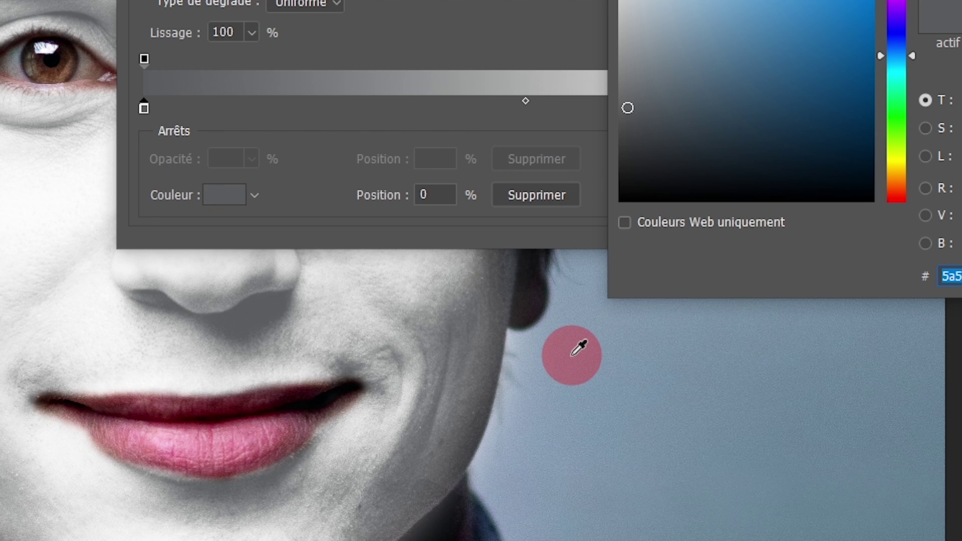
click(572, 354)
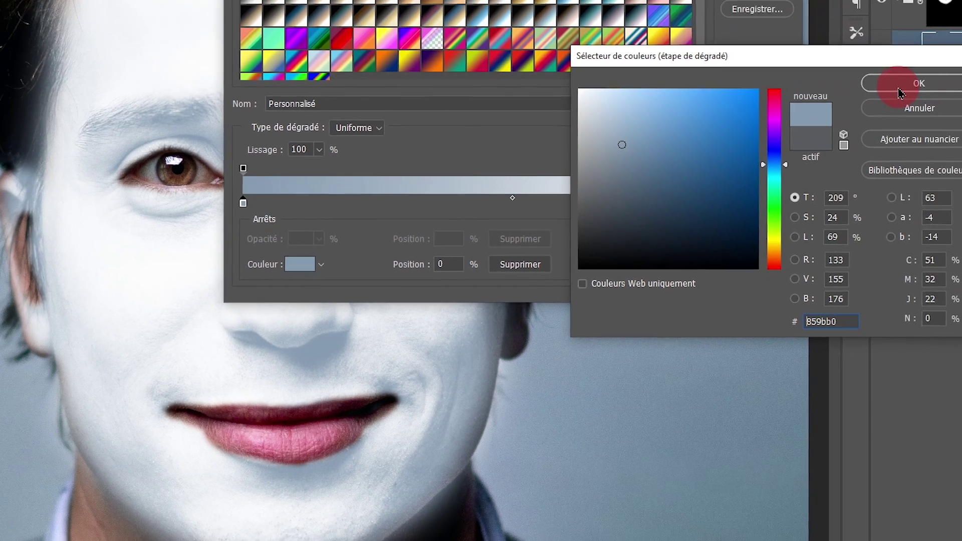
click(899, 93)
click(693, 269)
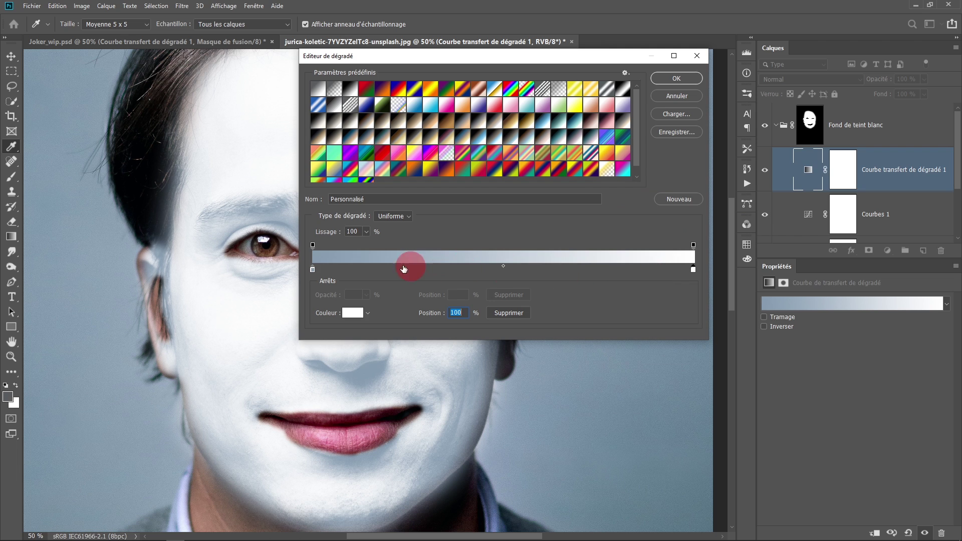
click(672, 80)
key(b)
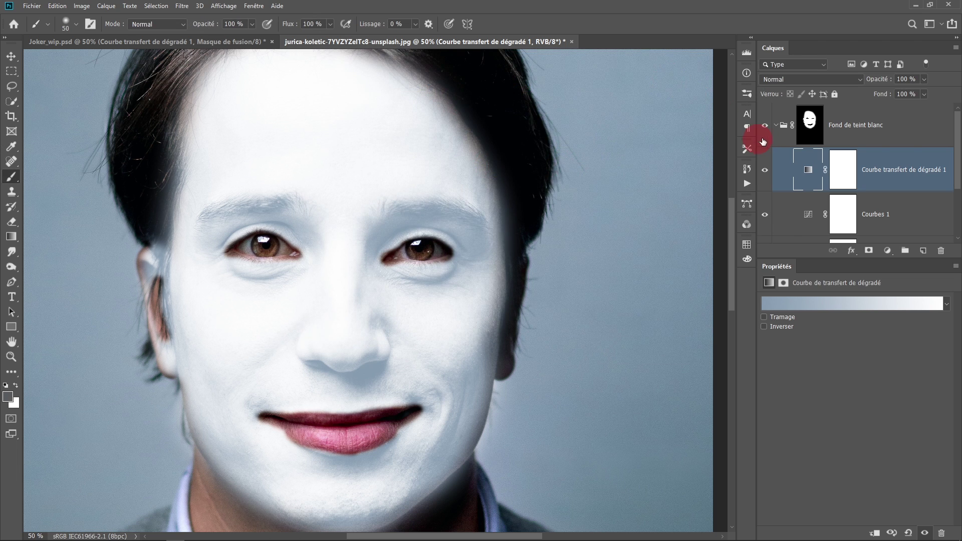
Set the gradient map layer's blend mode to Couleur
click(789, 82)
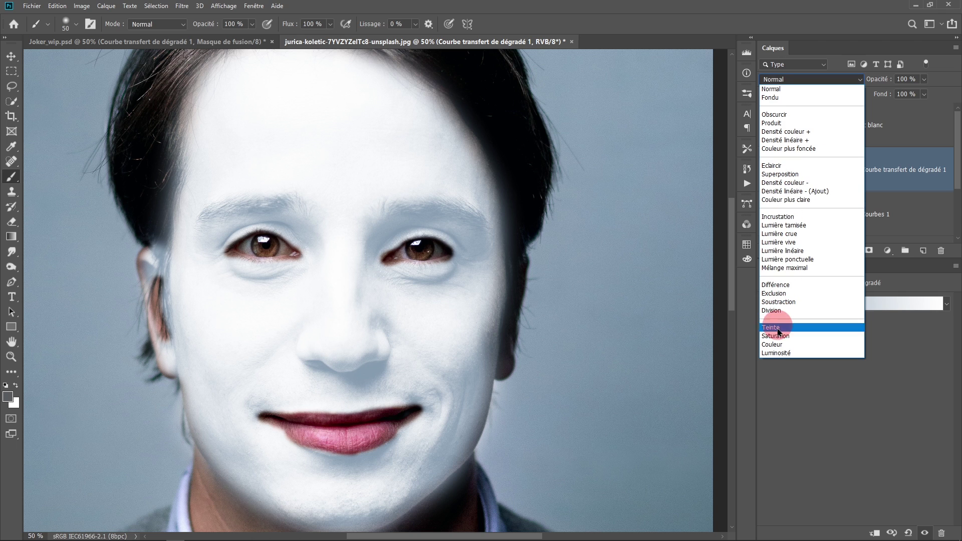
click(777, 345)
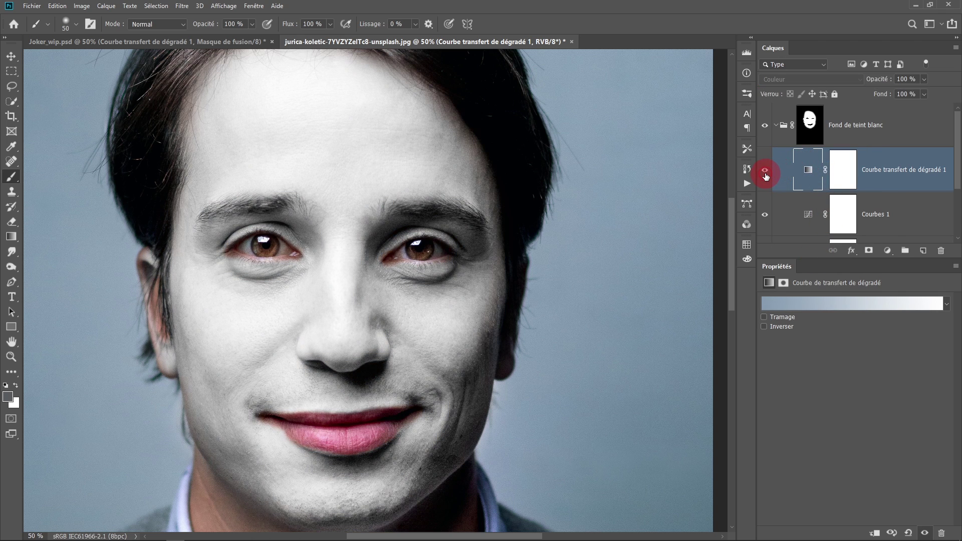
alt+click(513, 285)
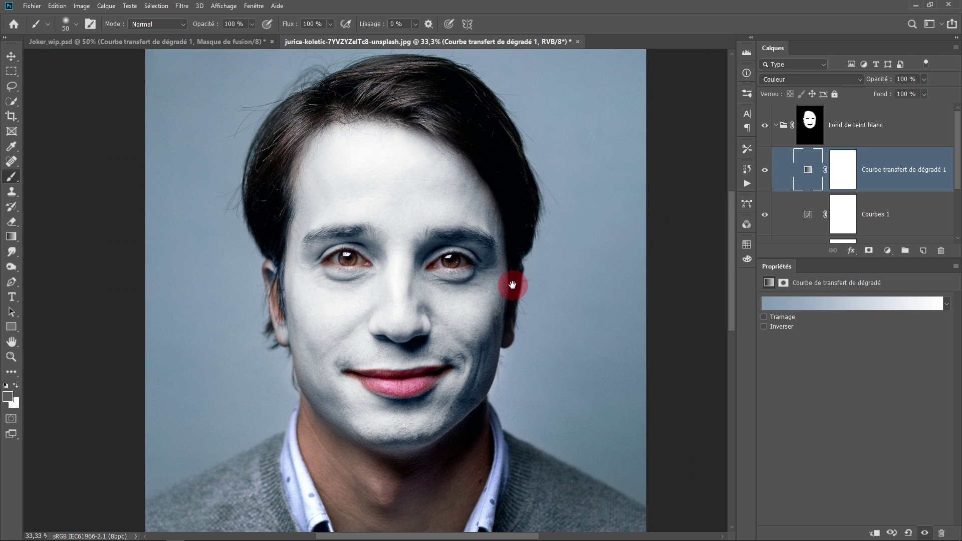
ctrl+click(511, 285)
click(811, 175)
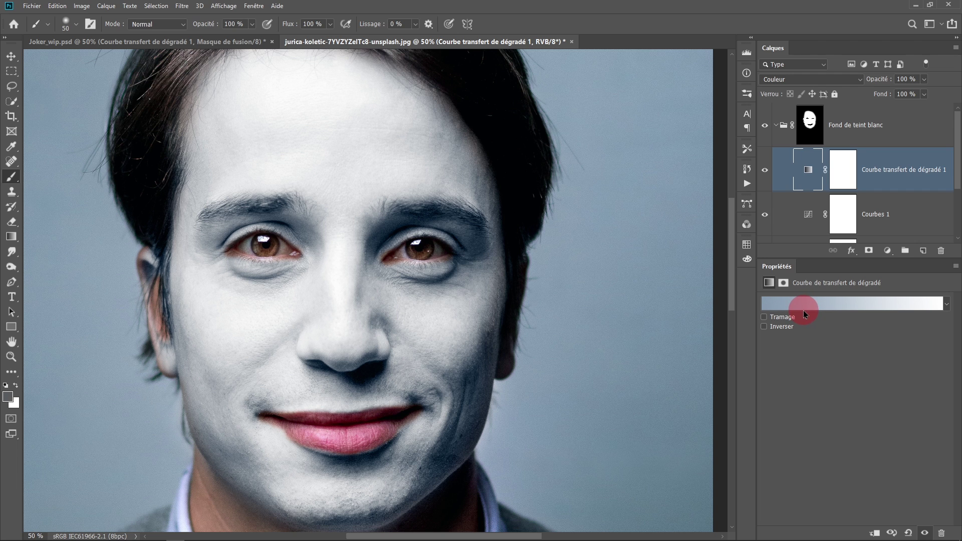
click(894, 159)
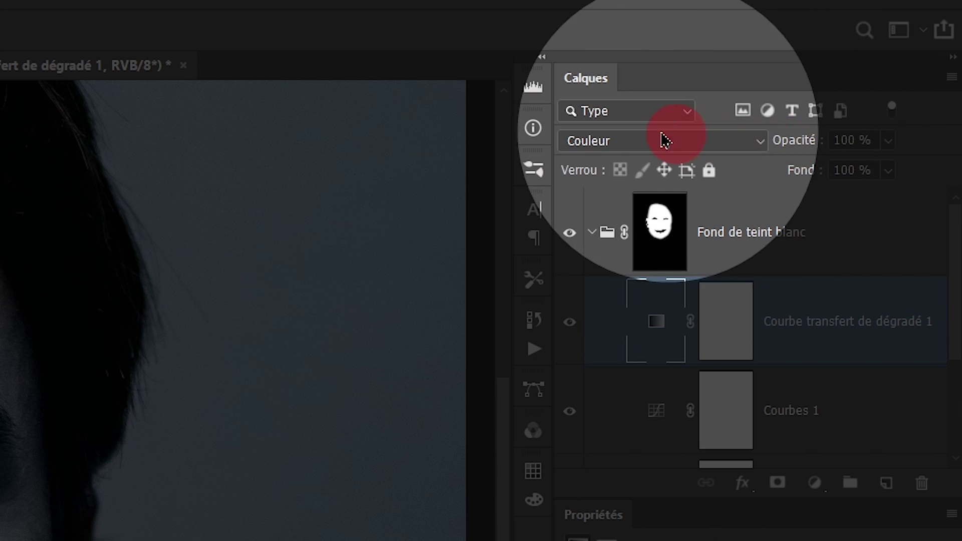
Lower the gradient map's opacity to 77% and widen the layers panel with the Move tool active
mouse_move(791, 150)
mouse_down()
mouse_move(777, 151)
mouse_move(865, 86)
mouse_up()
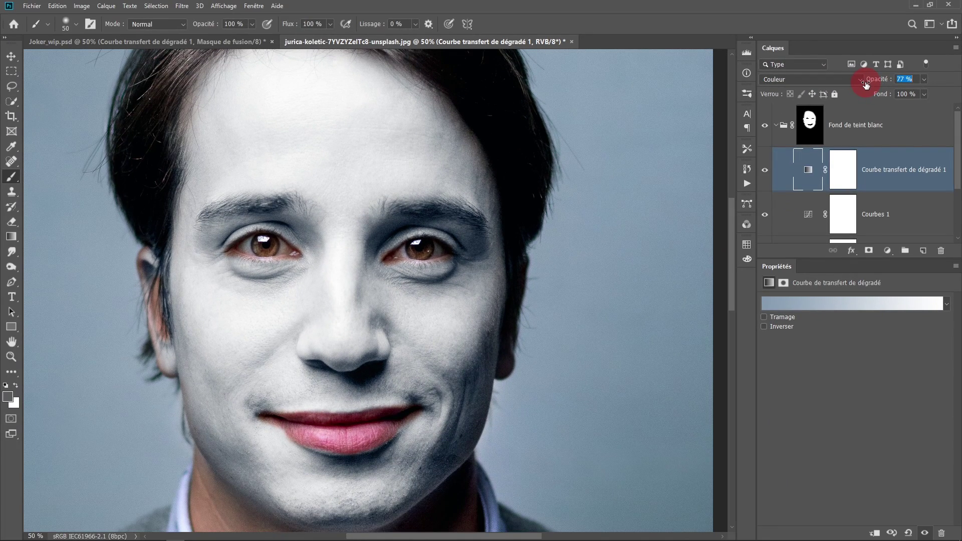
text(77)
click(553, 216)
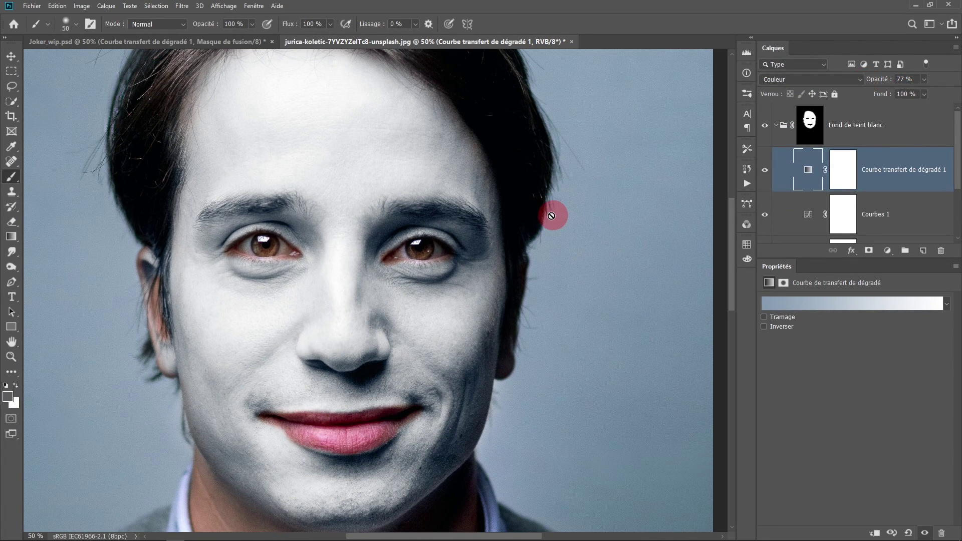
drag(551, 215, 720, 159)
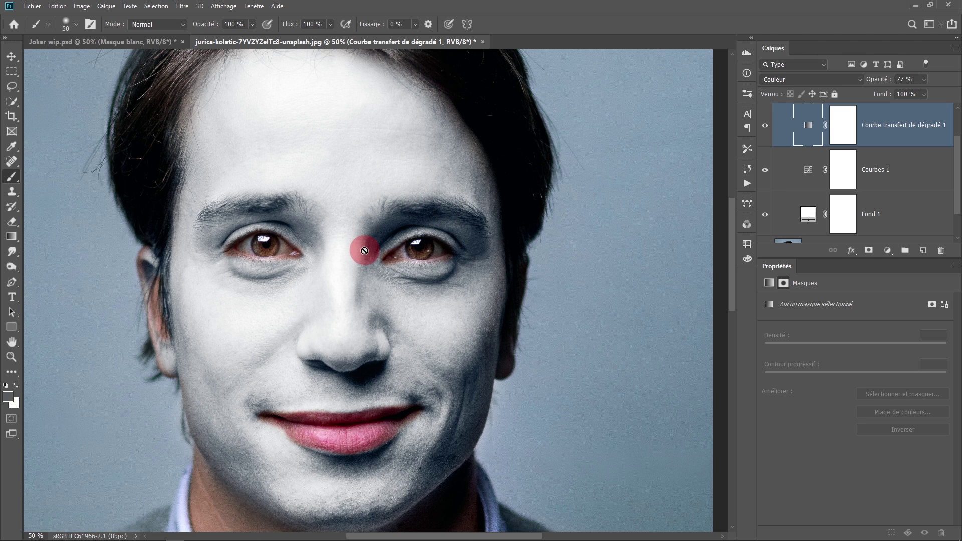
click(11, 56)
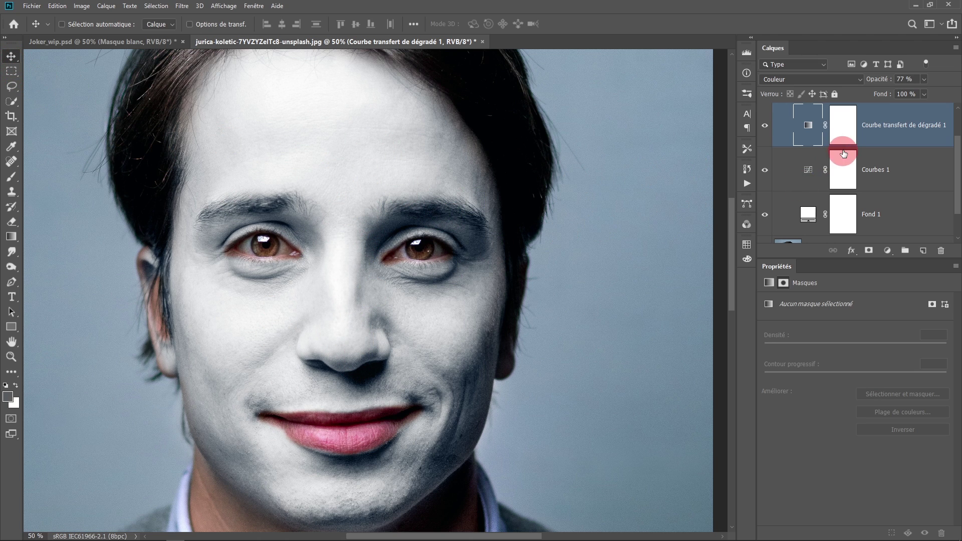
drag(755, 147, 693, 148)
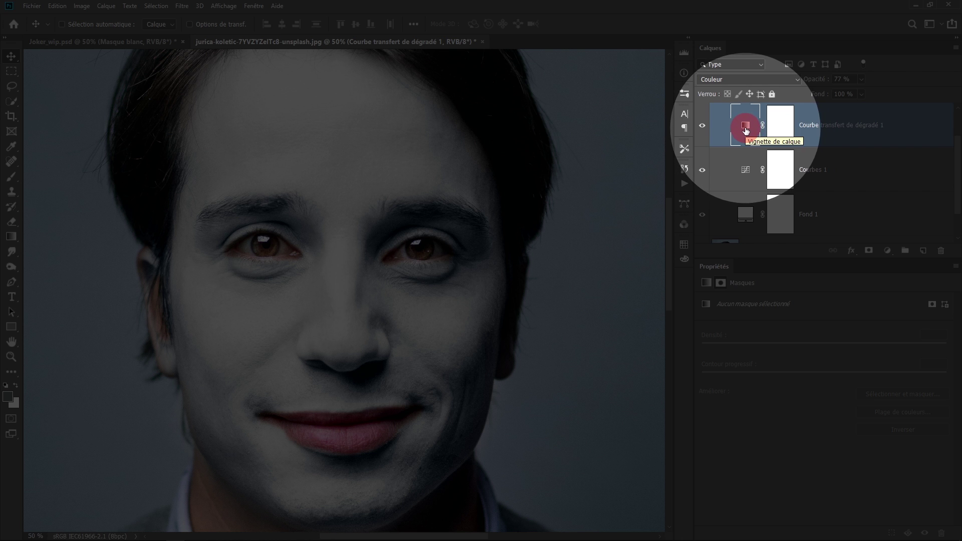
Split the gradient map's Underlying Layer blend-if slider to roughly 123/175
double_click(897, 132)
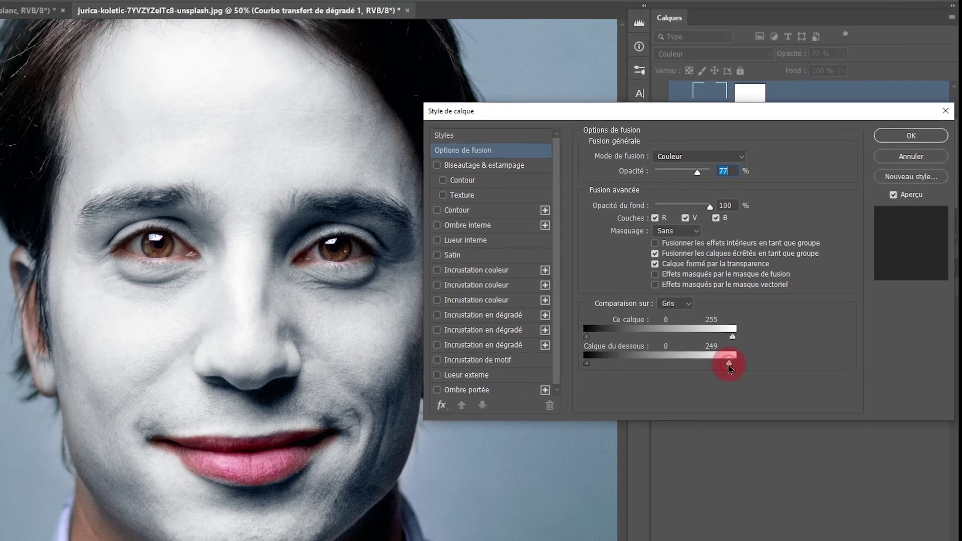
mouse_move(551, 453)
mouse_down()
mouse_move(734, 352)
mouse_move(635, 346)
mouse_up()
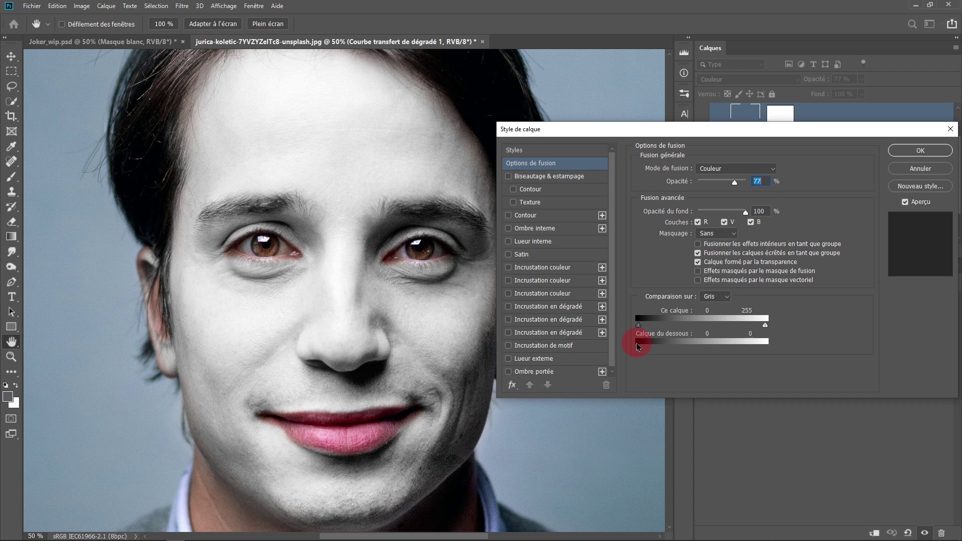
drag(637, 346, 661, 352)
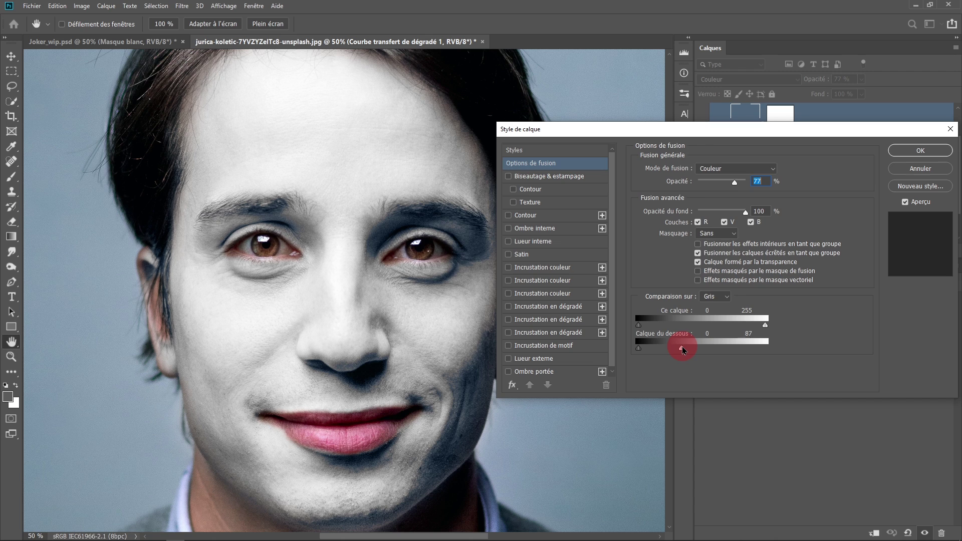
drag(682, 350, 693, 349)
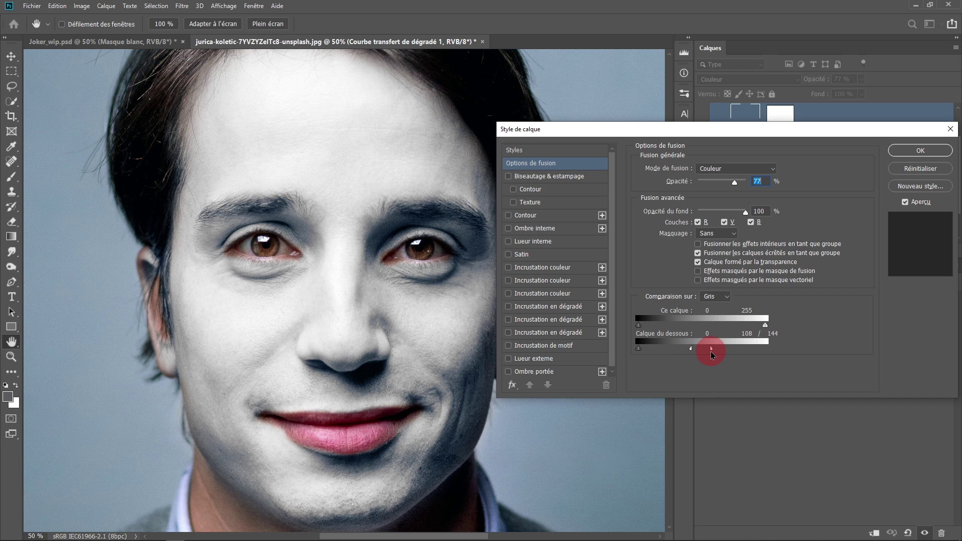
drag(712, 355, 713, 354)
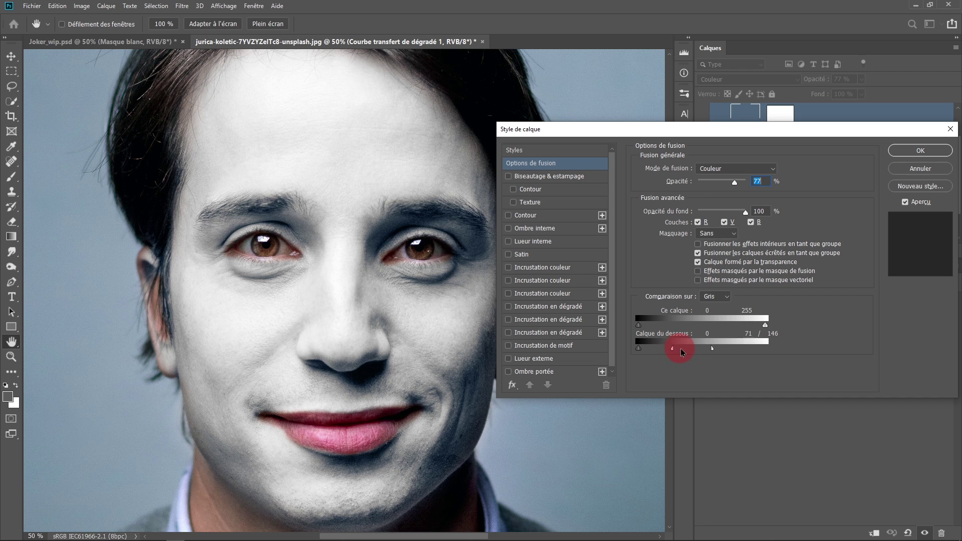
drag(712, 349, 703, 355)
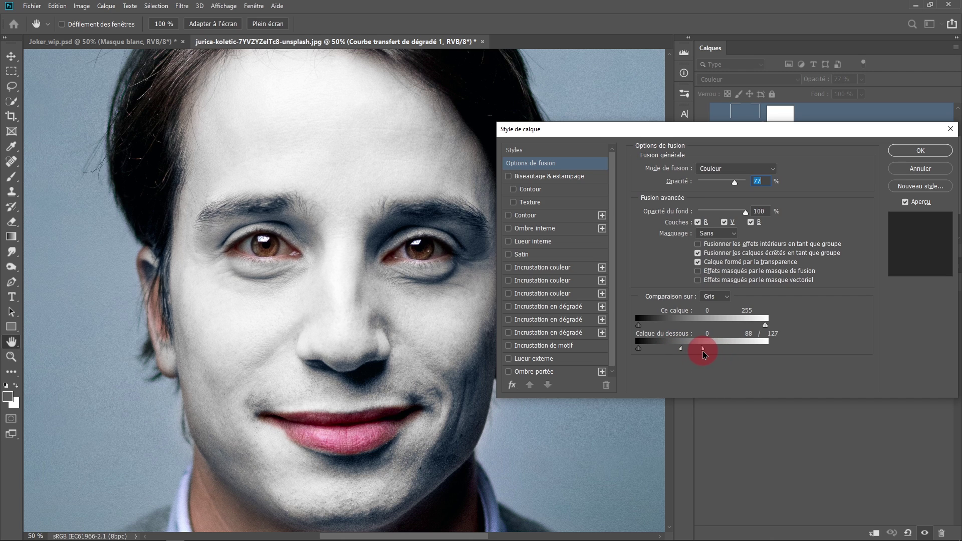
Fine-tune the blend-if split while toggling the preview, then accept the Blending Options
click(898, 209)
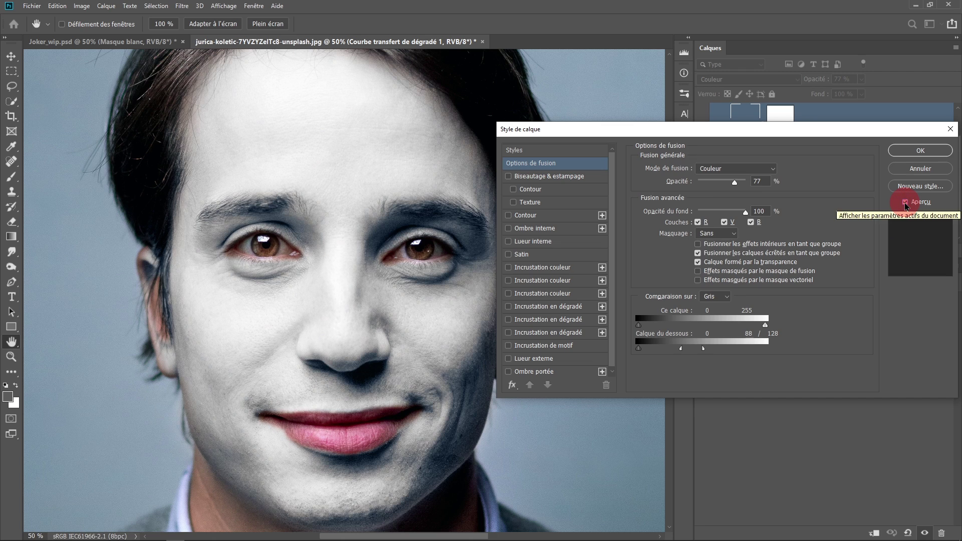
click(904, 202)
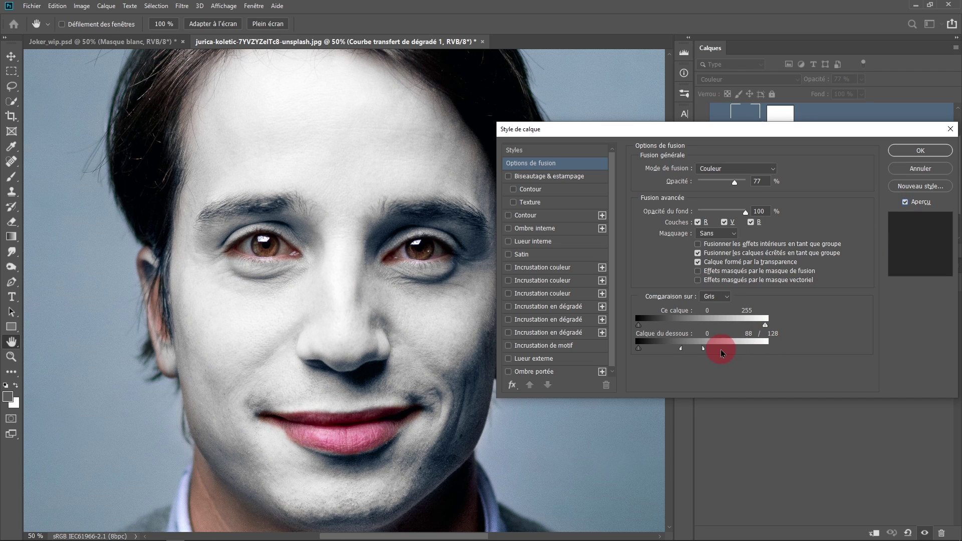
mouse_move(703, 349)
mouse_down()
mouse_move(718, 351)
mouse_move(685, 352)
mouse_move(727, 350)
mouse_up()
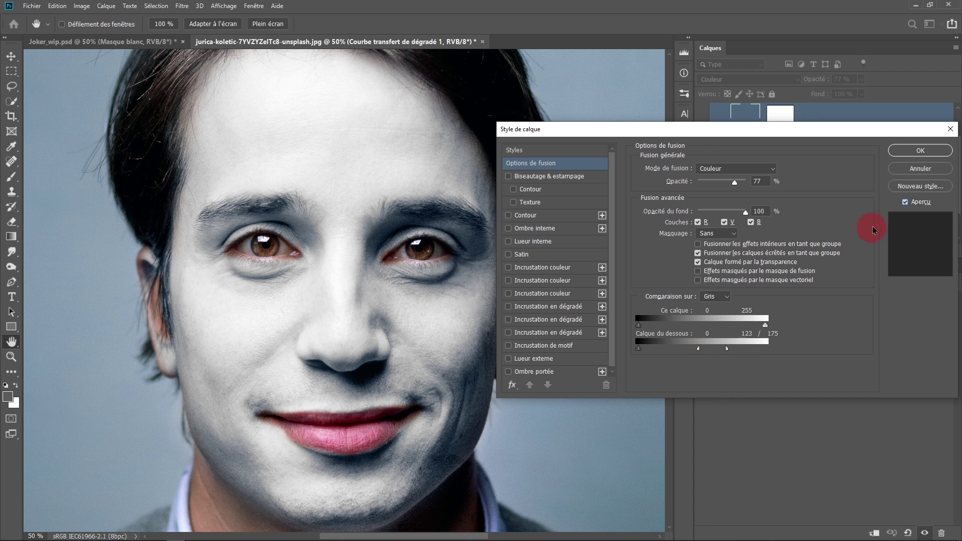
click(907, 203)
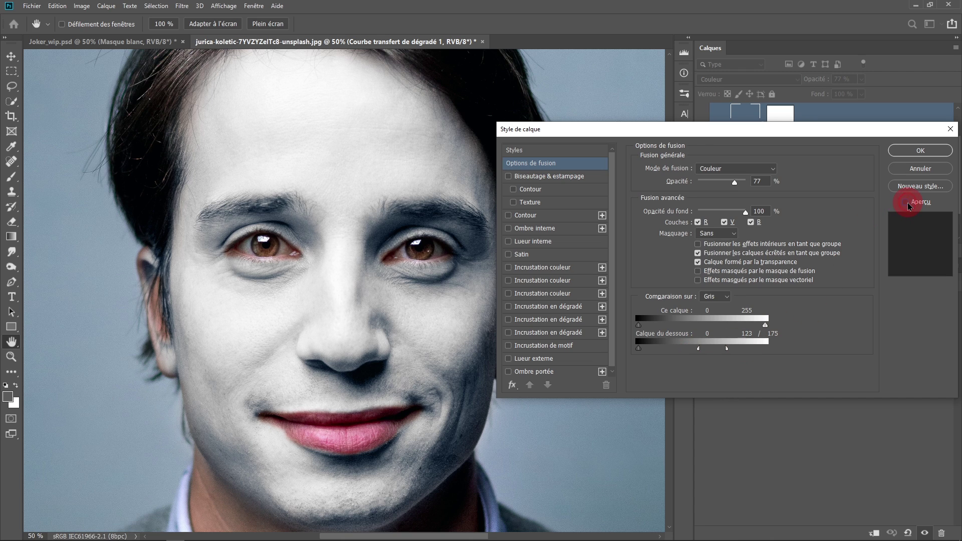
click(913, 157)
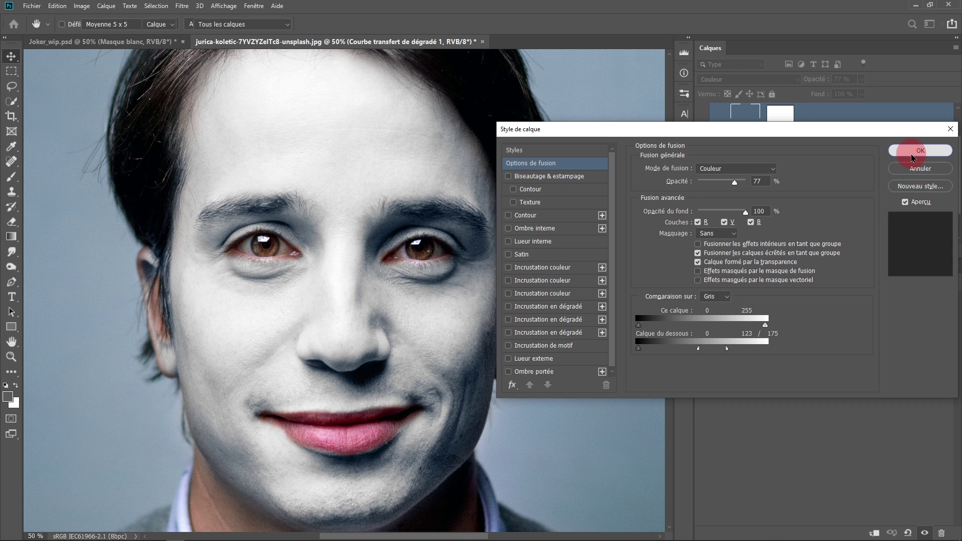
Collapse and select the Fond de teint blanc group
click(780, 154)
click(711, 131)
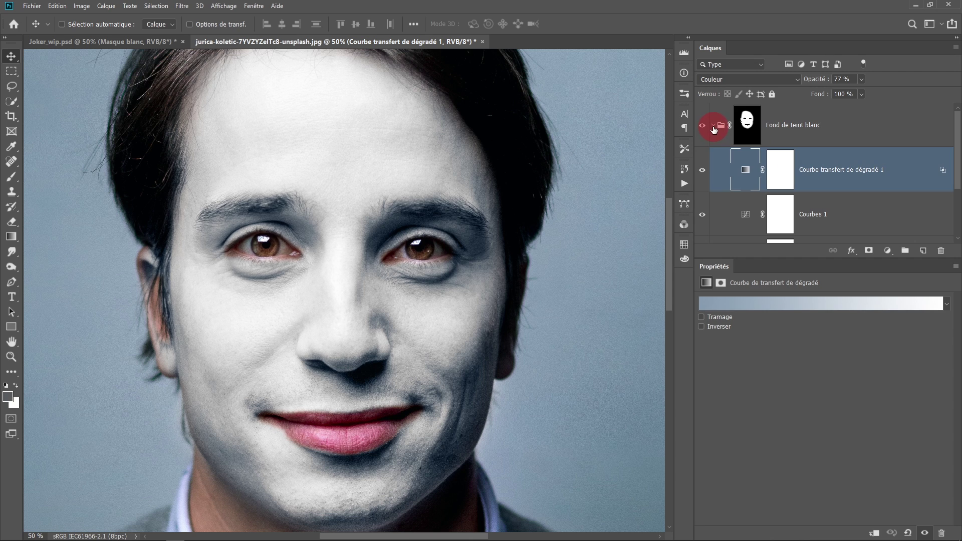
click(713, 130)
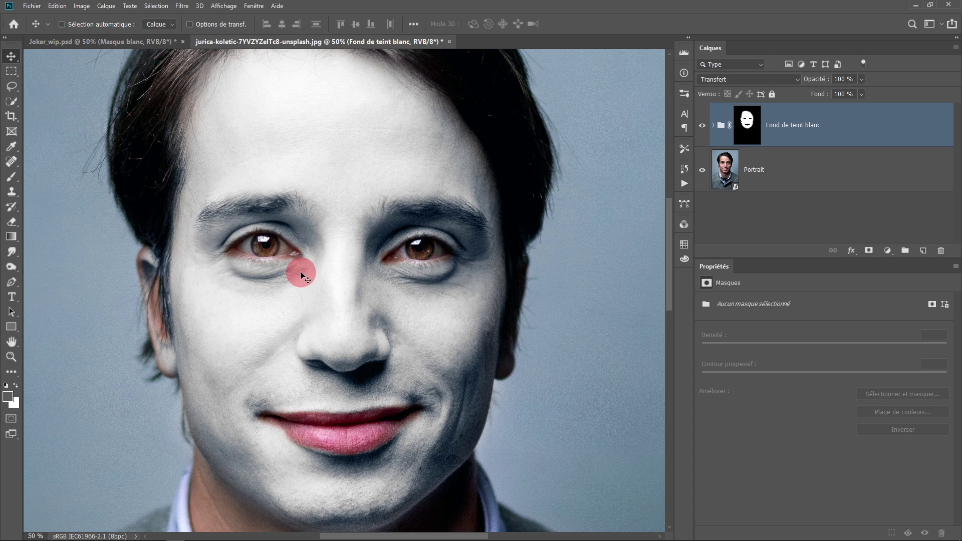
click(386, 242)
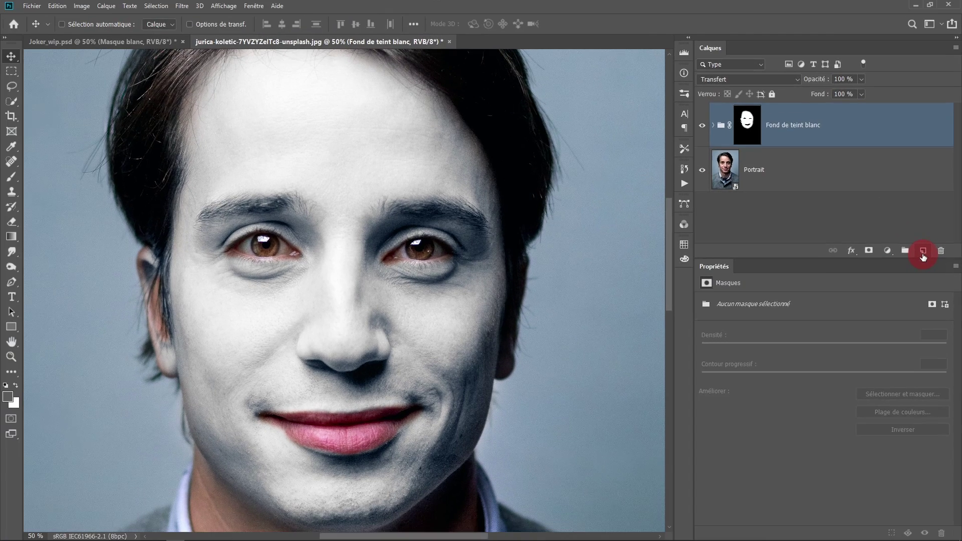
Add a new empty layer named 'Base peinture'
click(923, 250)
text(Base peint)
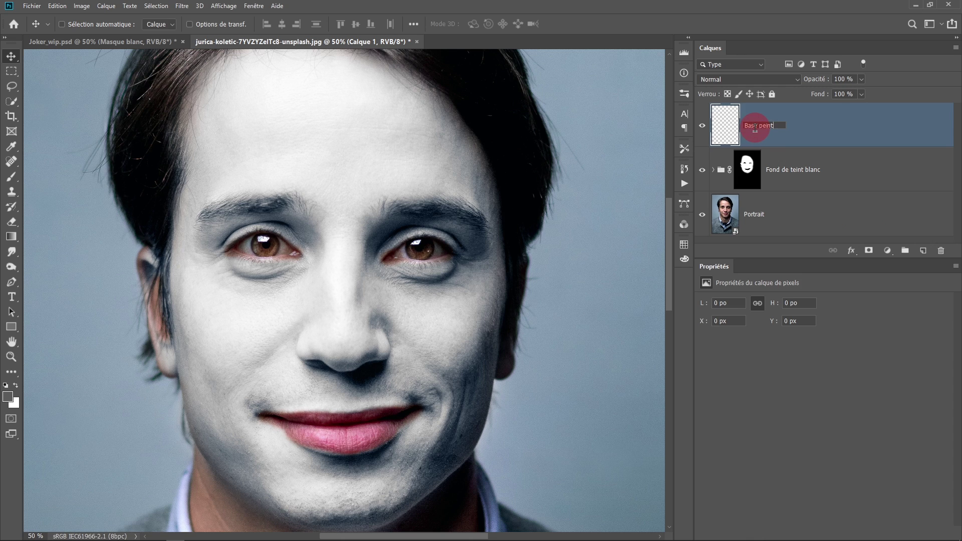
text(ure)
key(Return)
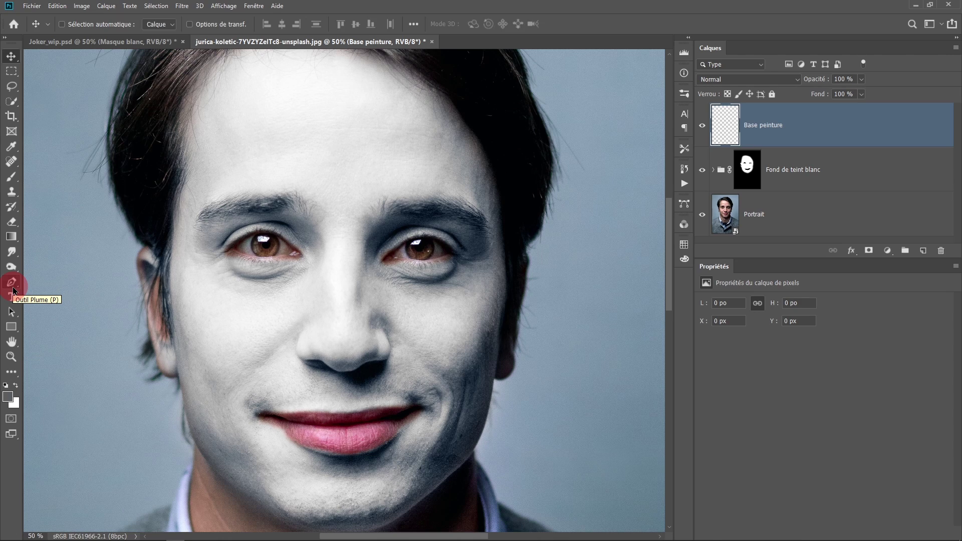
Set the Pen tool to Shape mode with no stroke and a solid grey fill
click(12, 283)
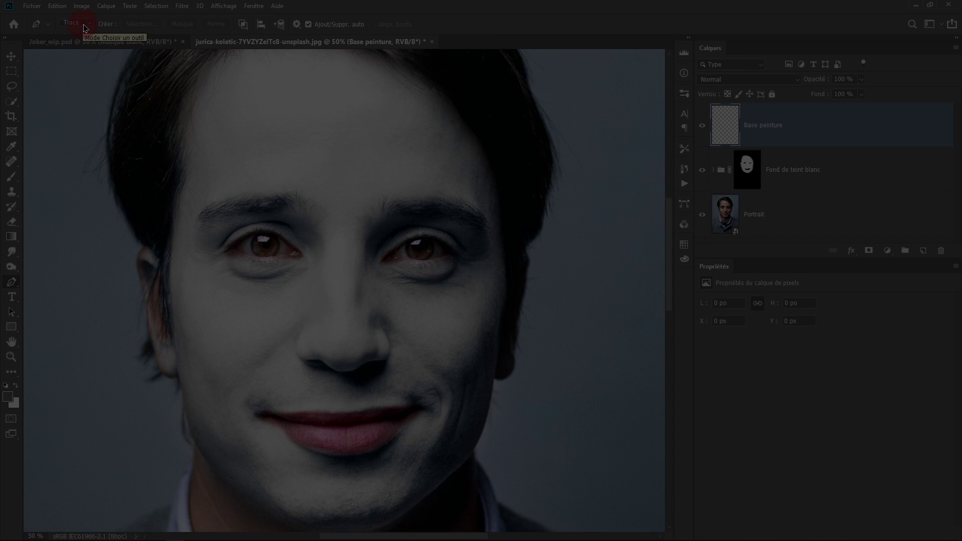
click(88, 24)
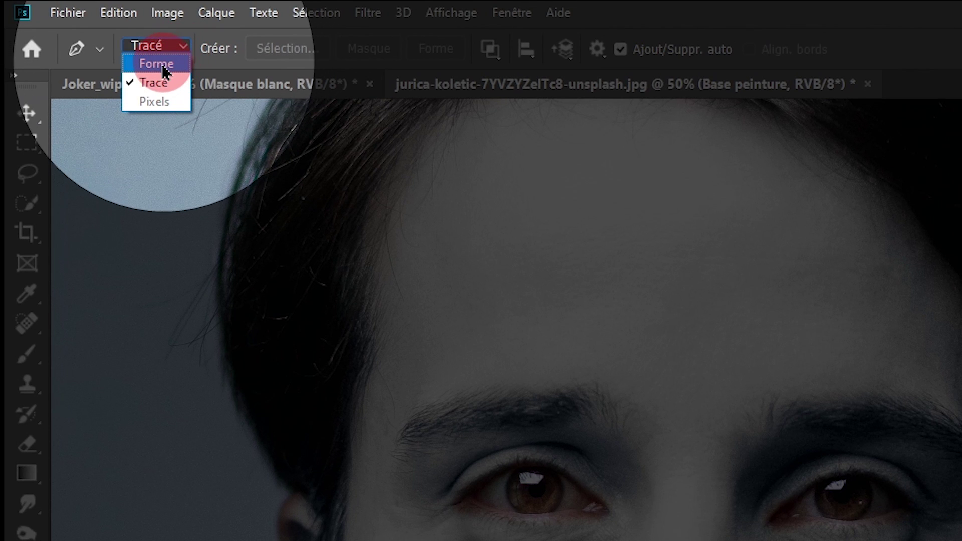
click(158, 64)
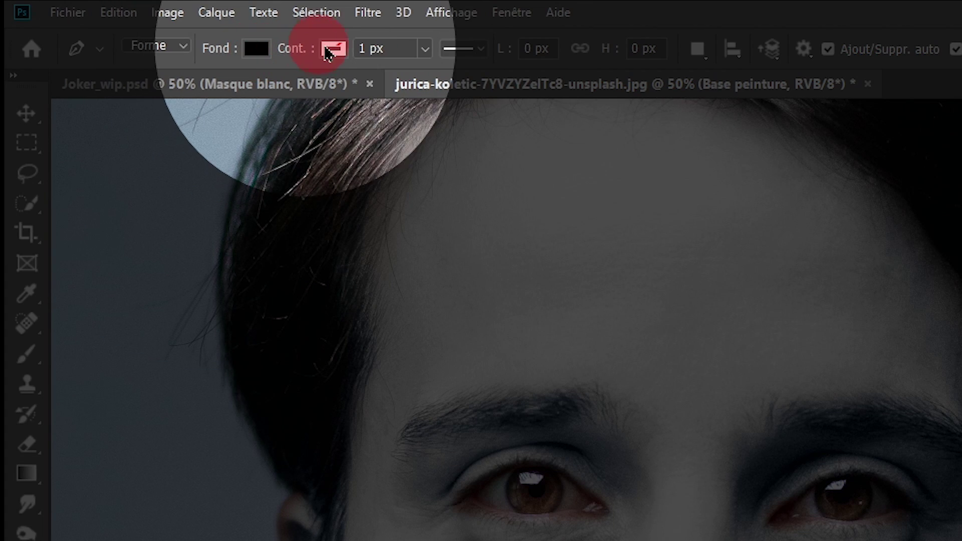
click(331, 54)
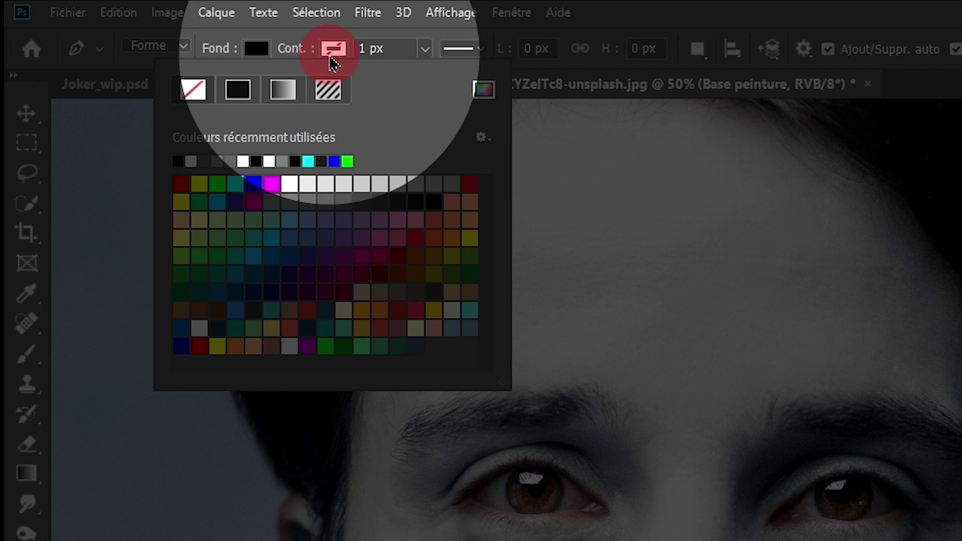
click(193, 90)
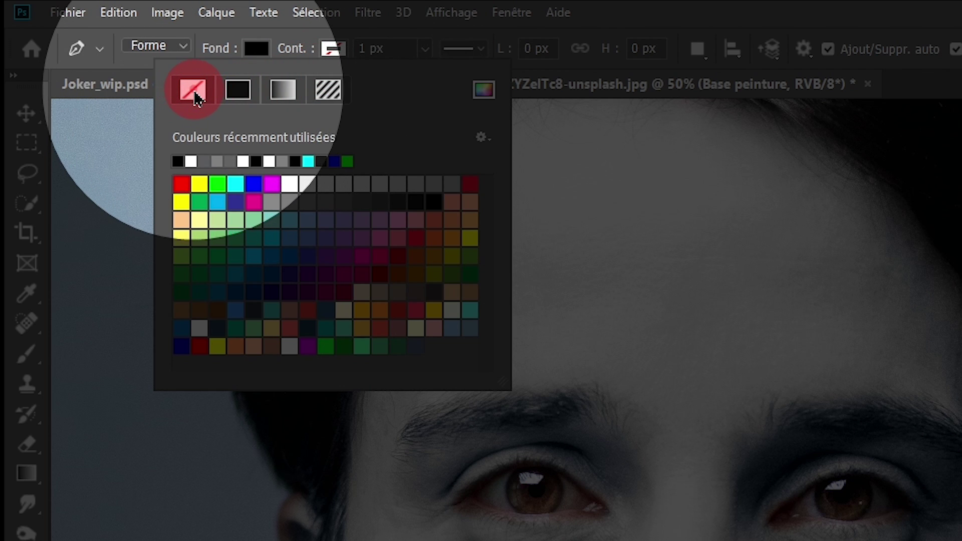
click(251, 51)
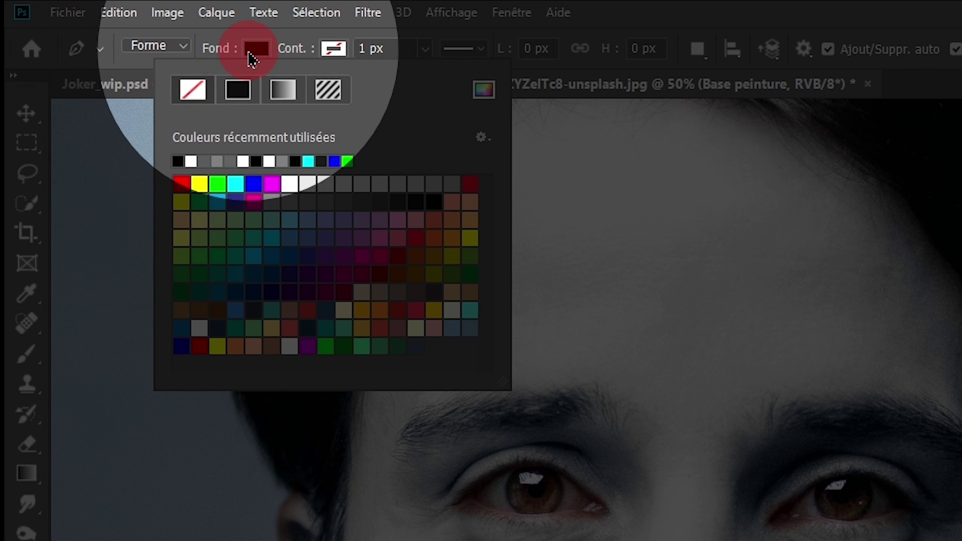
click(252, 54)
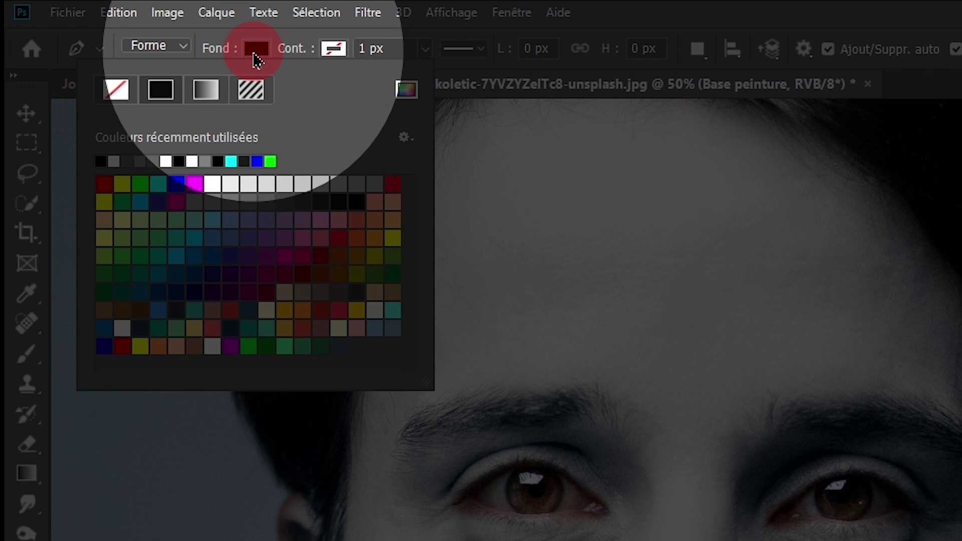
click(161, 90)
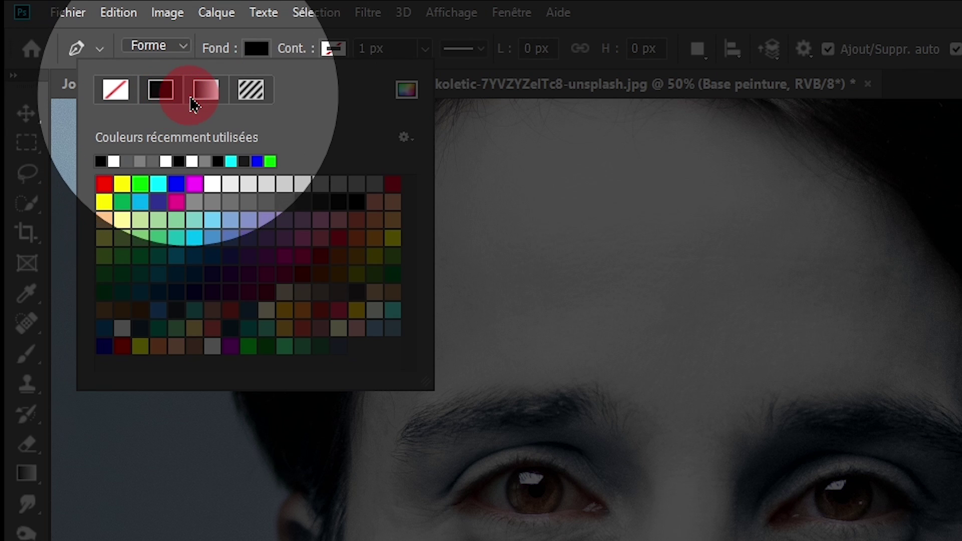
click(205, 90)
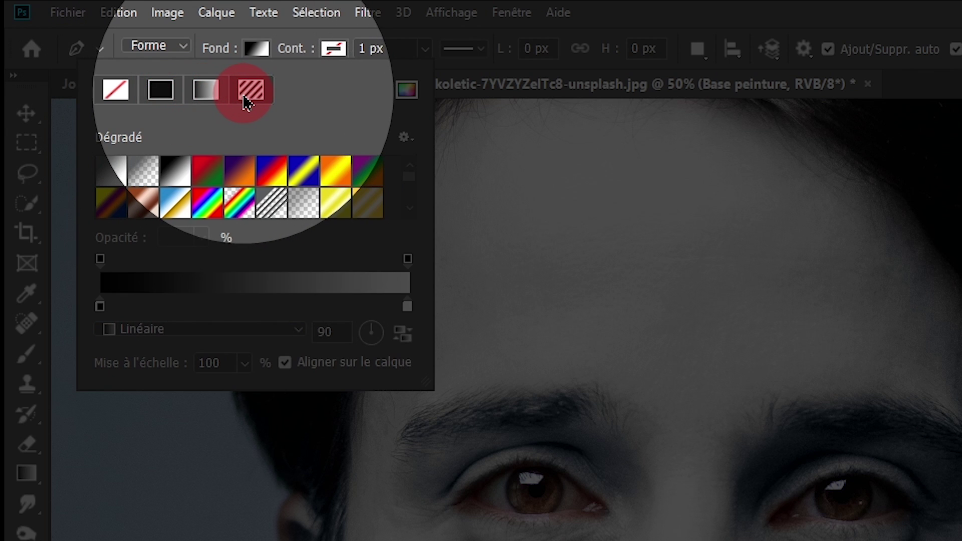
click(246, 95)
click(160, 97)
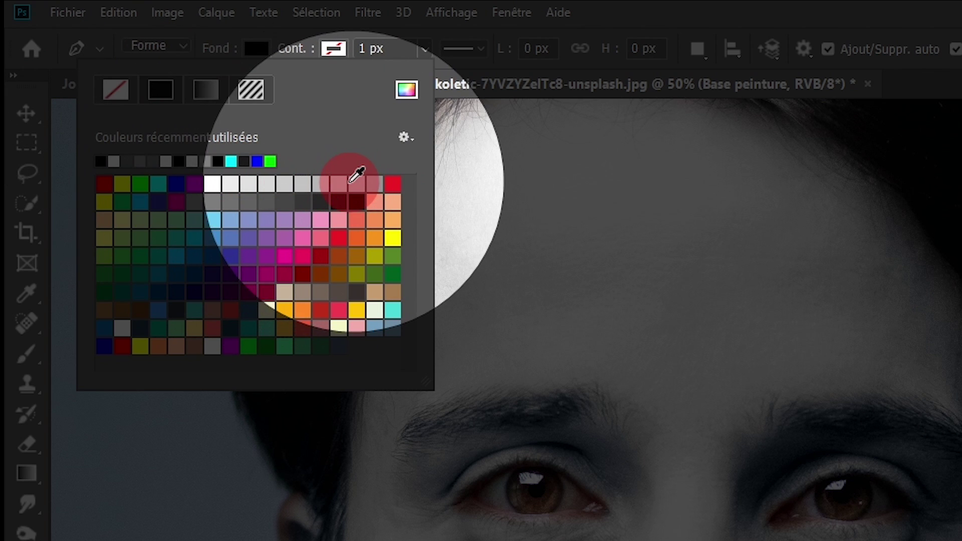
click(374, 183)
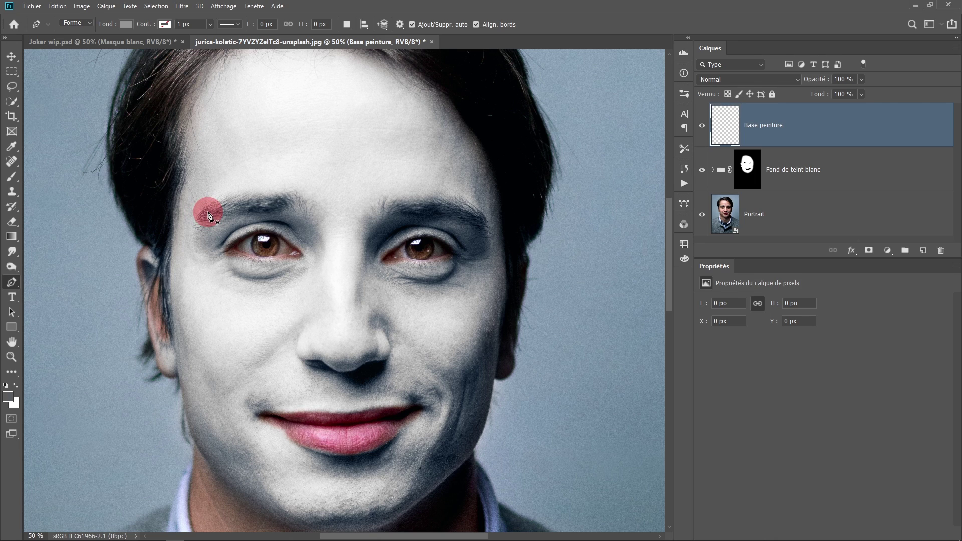
Draw a grey triangle above the left eye and set new shapes to combine on one layer
click(207, 218)
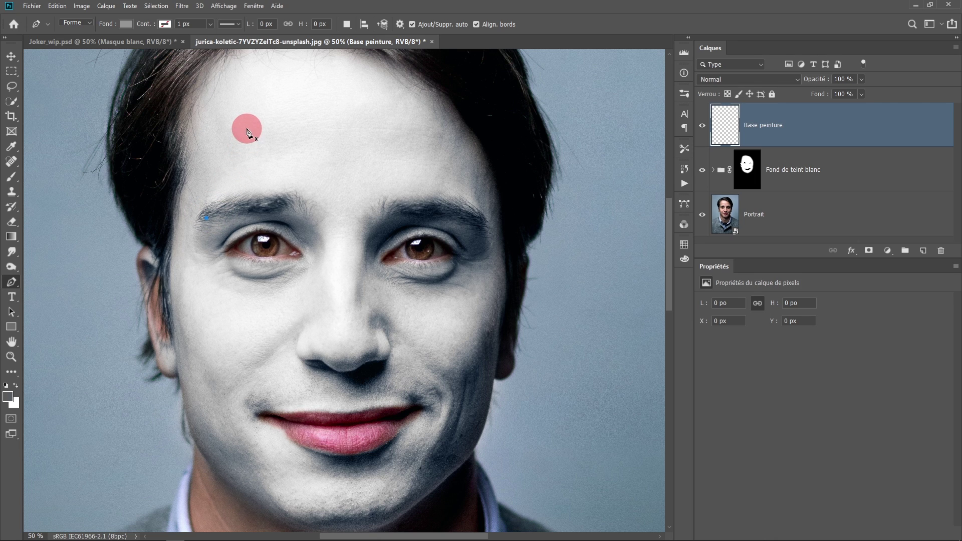
click(248, 109)
click(308, 217)
click(206, 218)
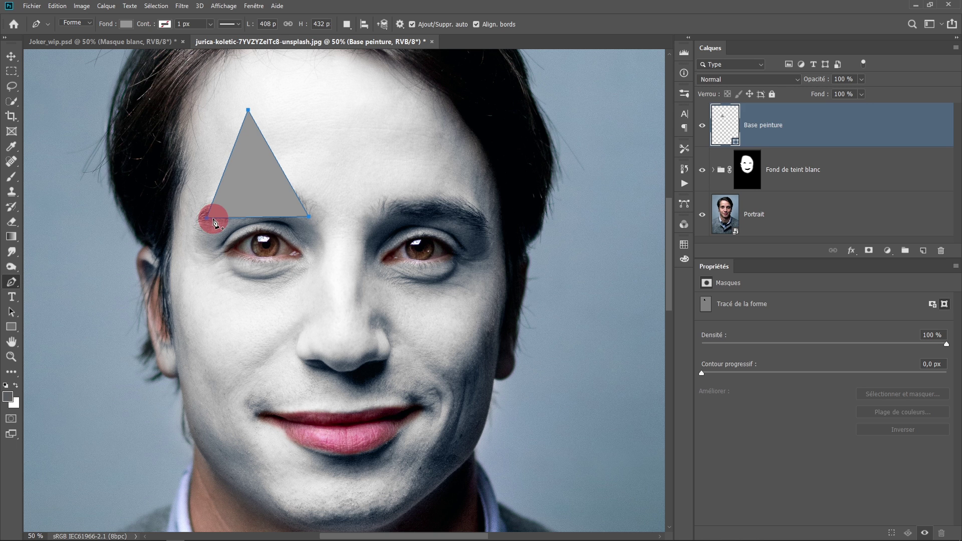
click(264, 132)
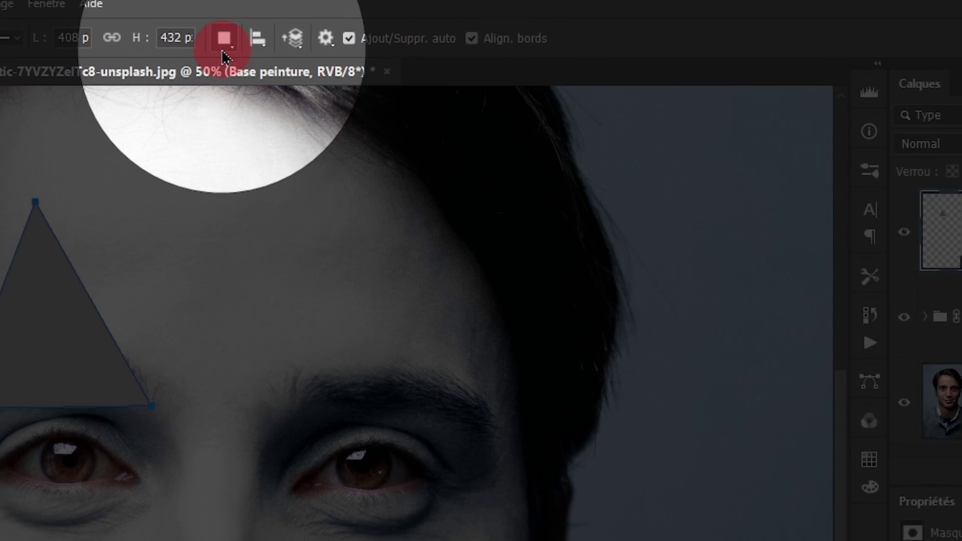
click(346, 24)
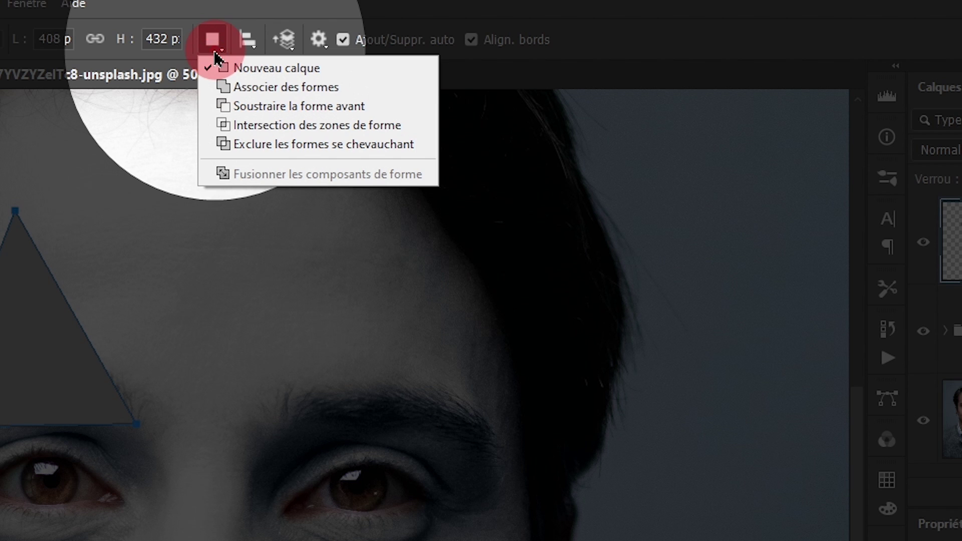
click(261, 89)
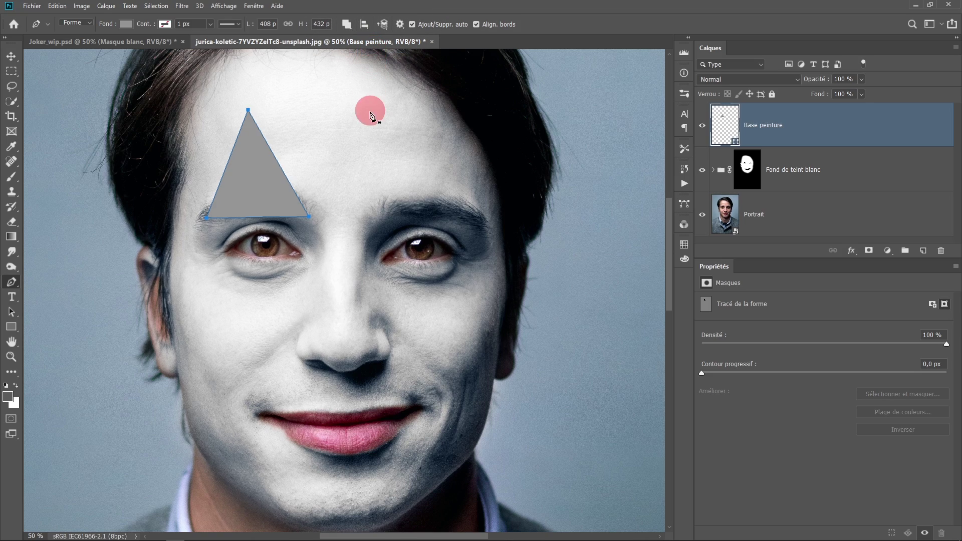
Draw grey triangles above the right eye and down onto the right cheek
click(379, 214)
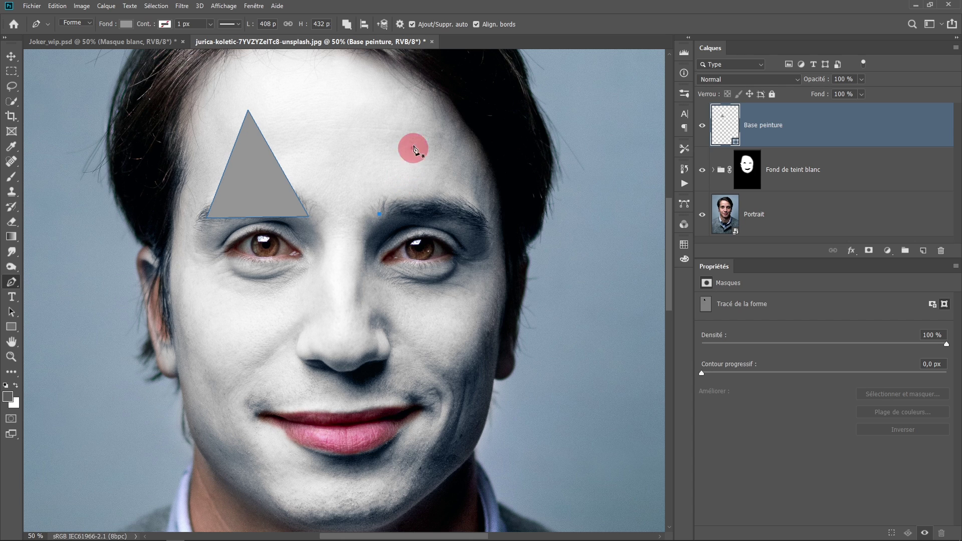
click(422, 113)
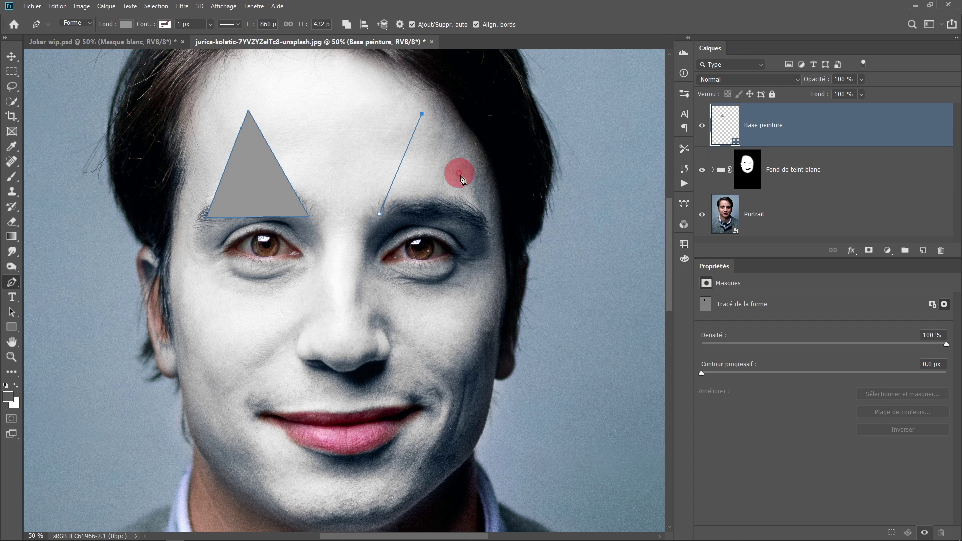
click(479, 222)
click(380, 215)
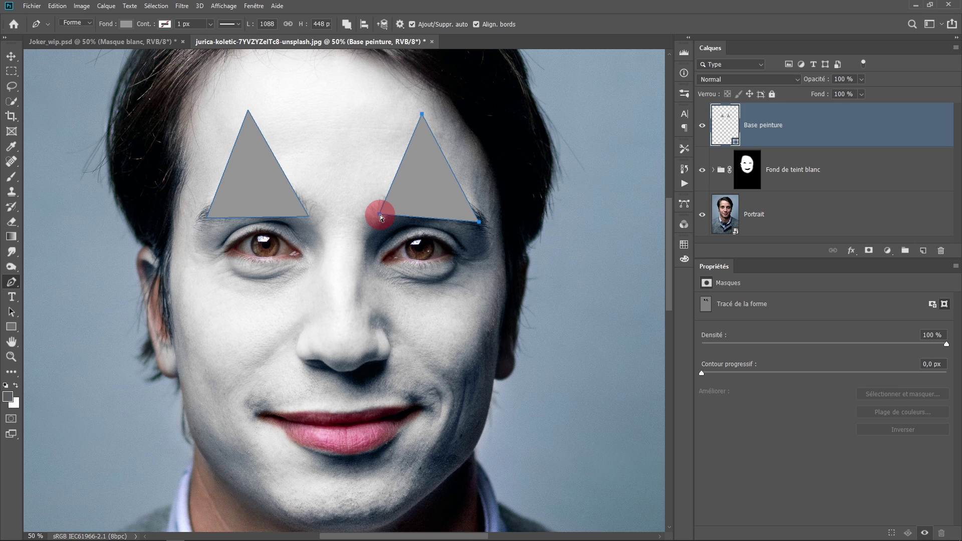
drag(380, 215, 376, 227)
click(376, 270)
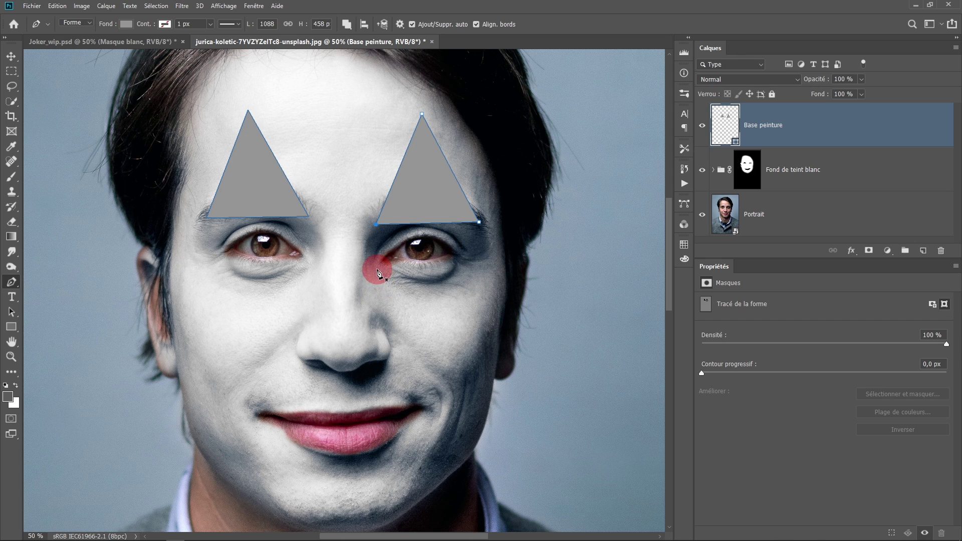
click(473, 262)
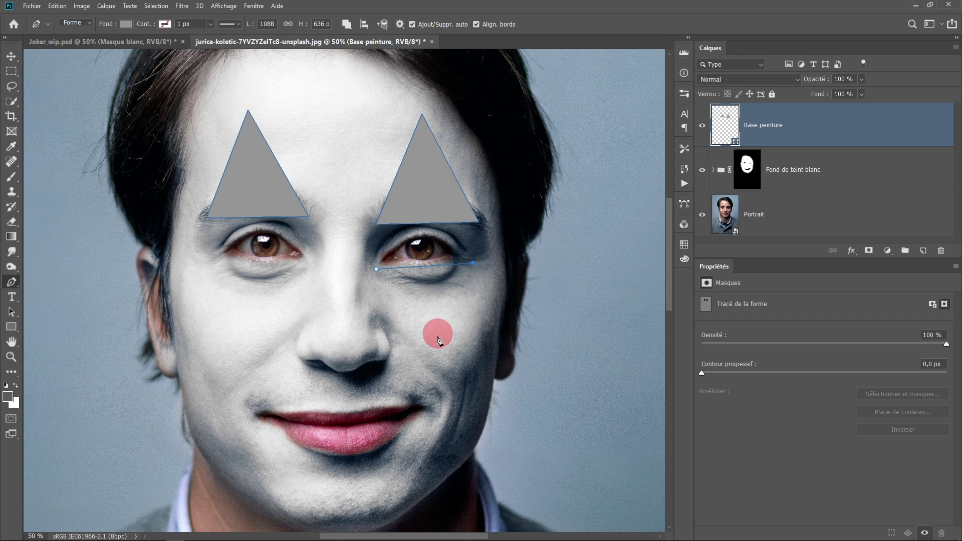
click(376, 269)
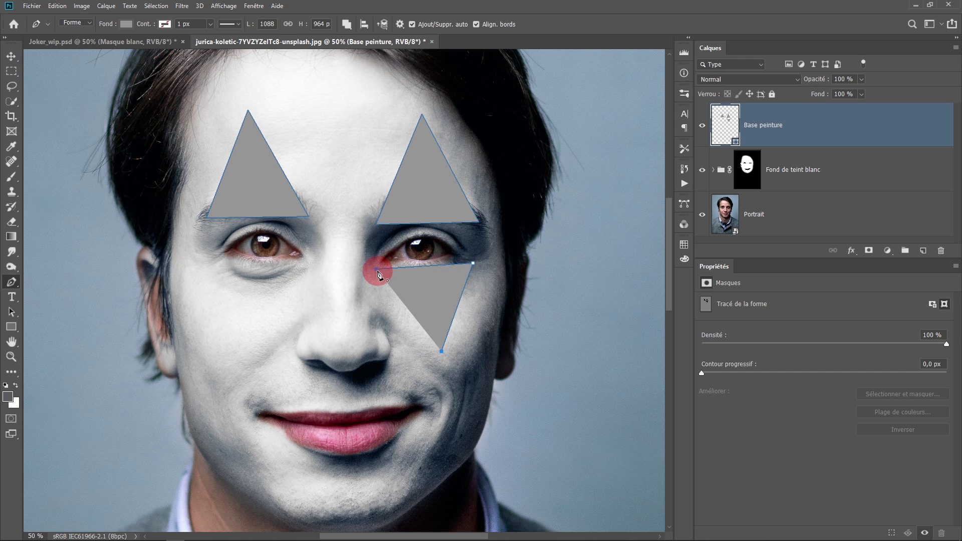
Draw a grey triangle under the left eye, then zoom in on the lips and chin
click(217, 262)
click(305, 262)
click(266, 349)
click(217, 262)
scroll(328, 320, down, 2)
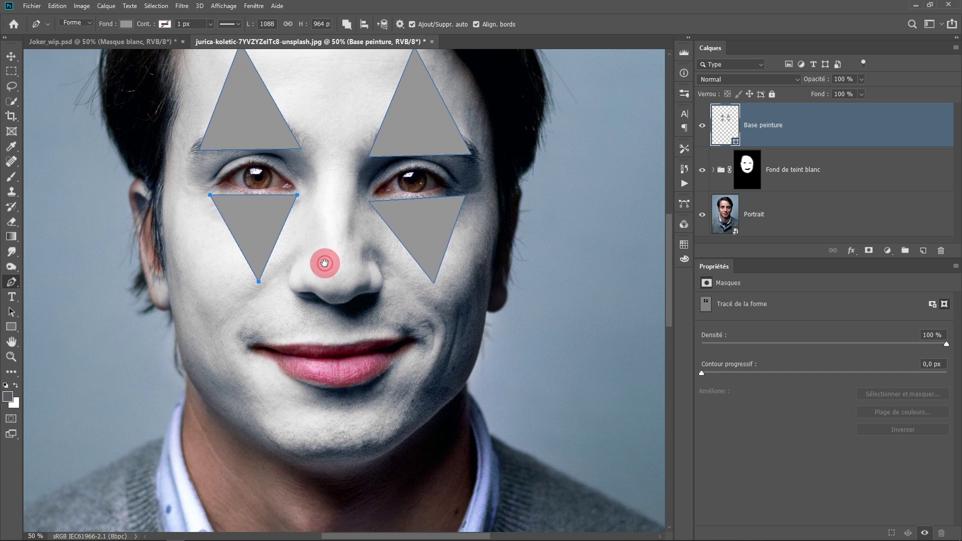
scroll(315, 301, down, 3)
click(315, 287)
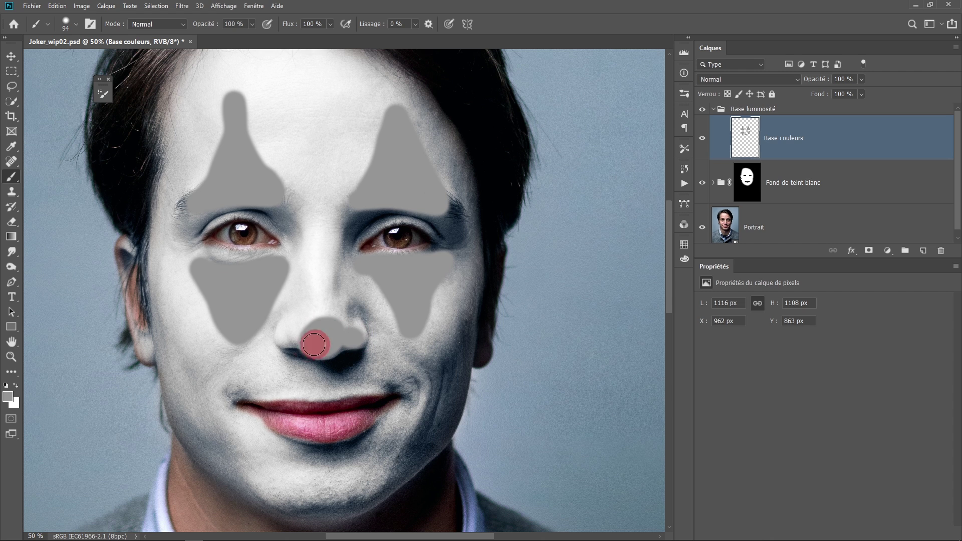
mouse_move(430, 384)
mouse_down()
mouse_move(240, 399)
mouse_move(250, 459)
mouse_move(218, 416)
mouse_up()
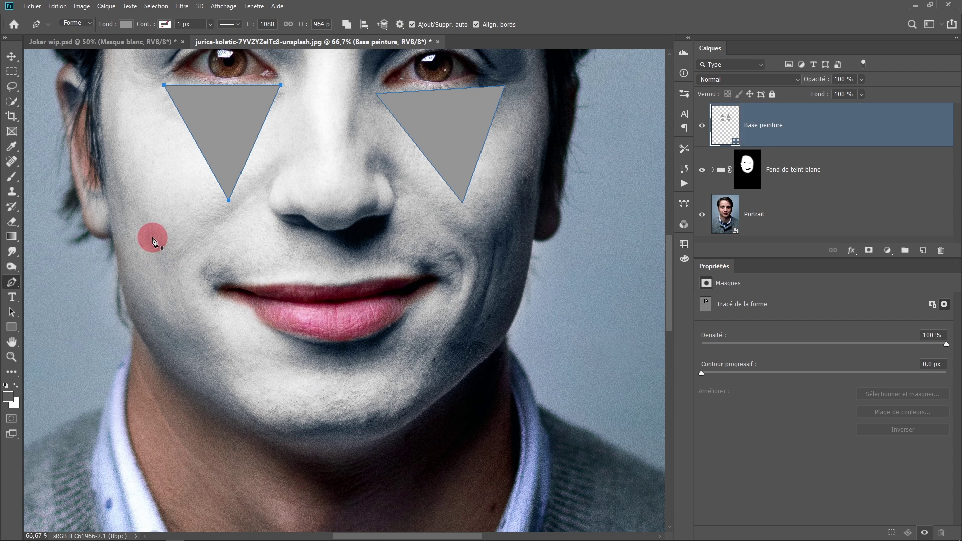
Draw the smile's curved top edge from the left cheek over the upper lip to the right cheek
click(147, 230)
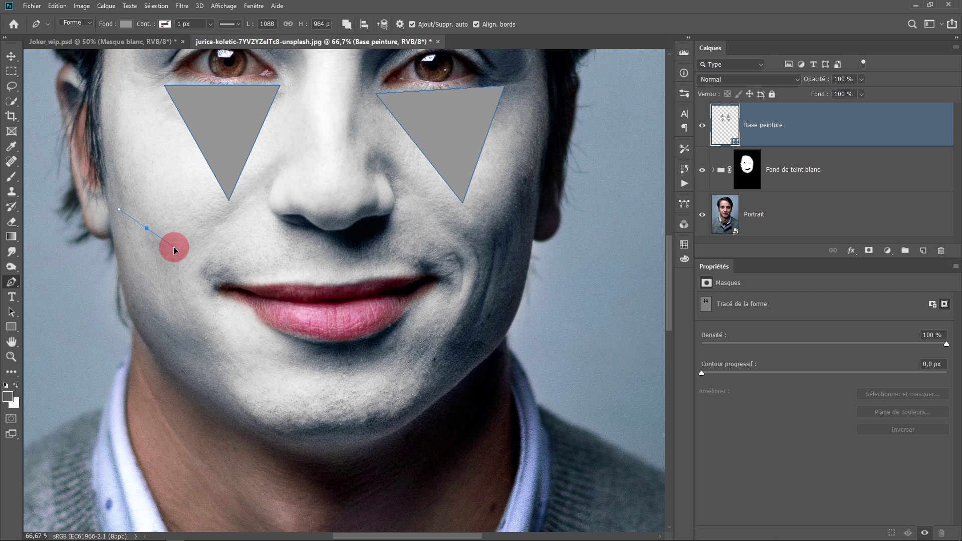
drag(173, 247, 178, 250)
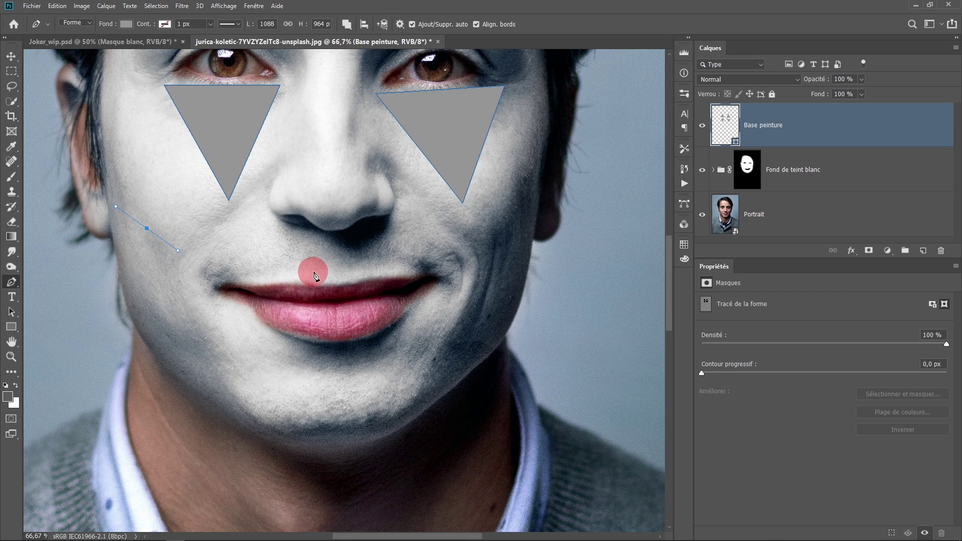
click(399, 25)
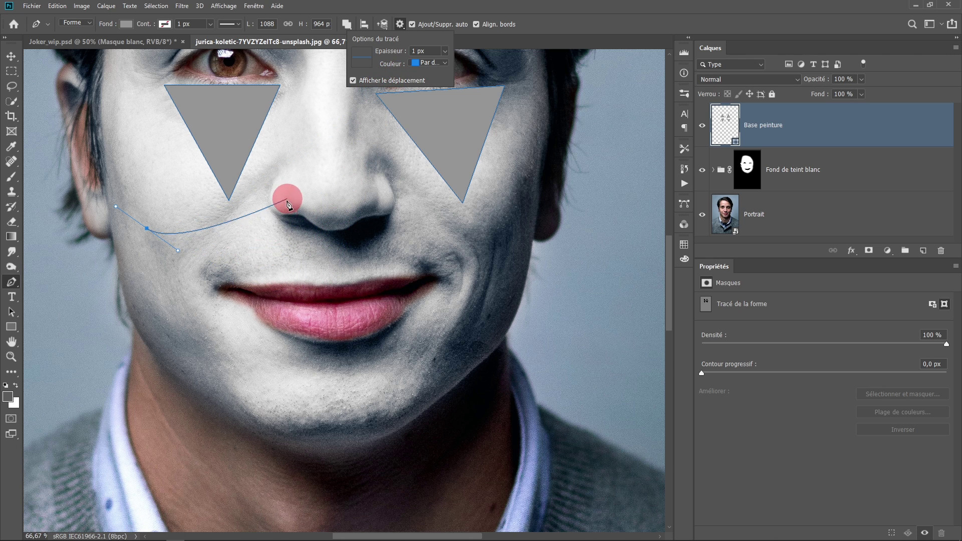
click(332, 269)
drag(332, 268, 379, 269)
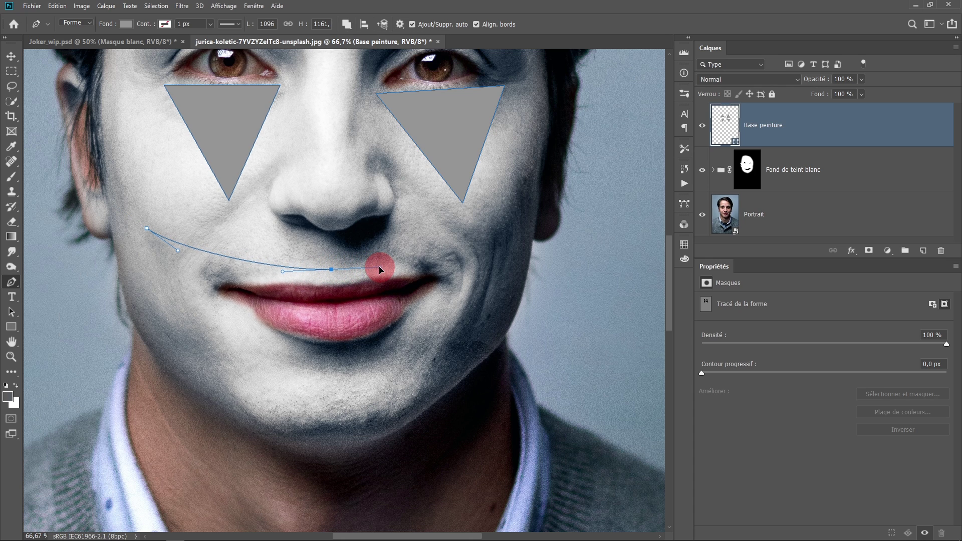
click(500, 229)
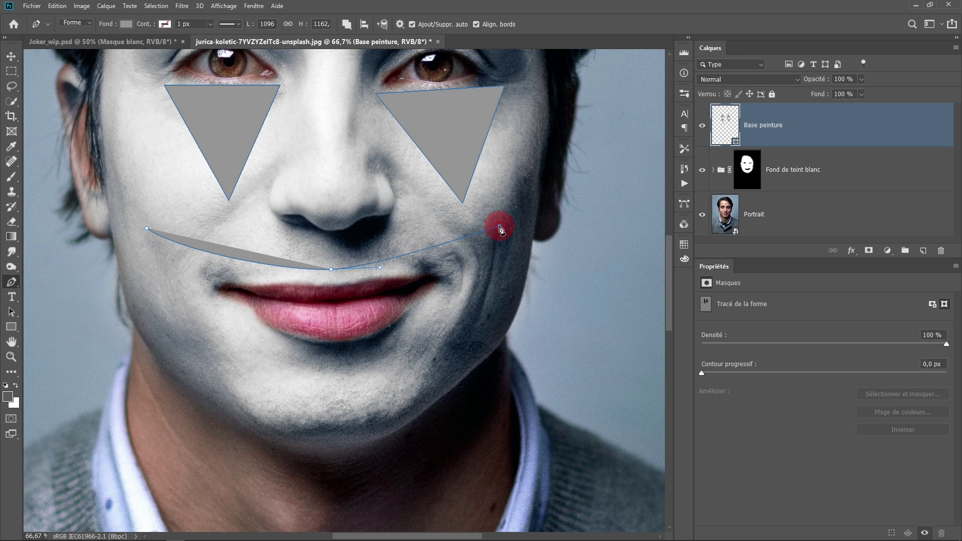
drag(500, 228, 524, 194)
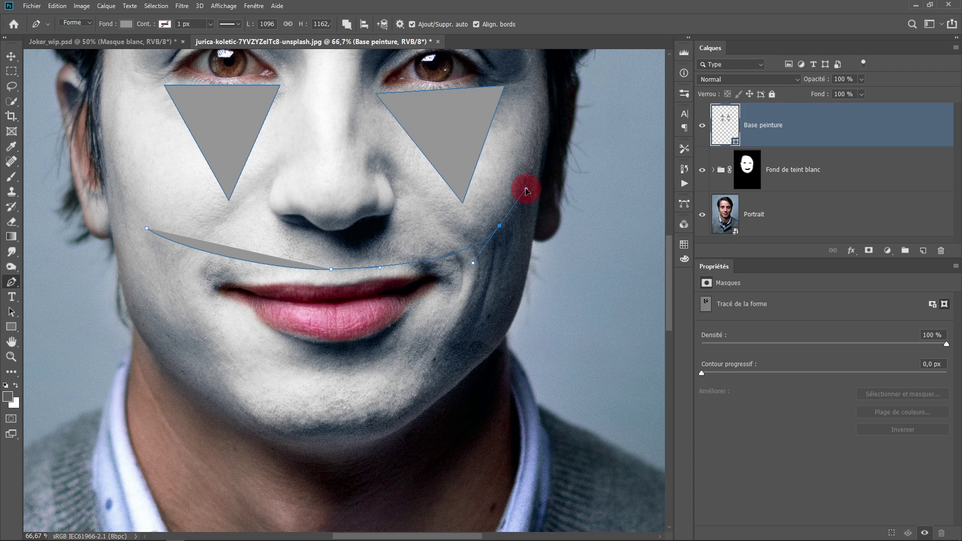
drag(526, 196, 510, 266)
drag(491, 284, 492, 286)
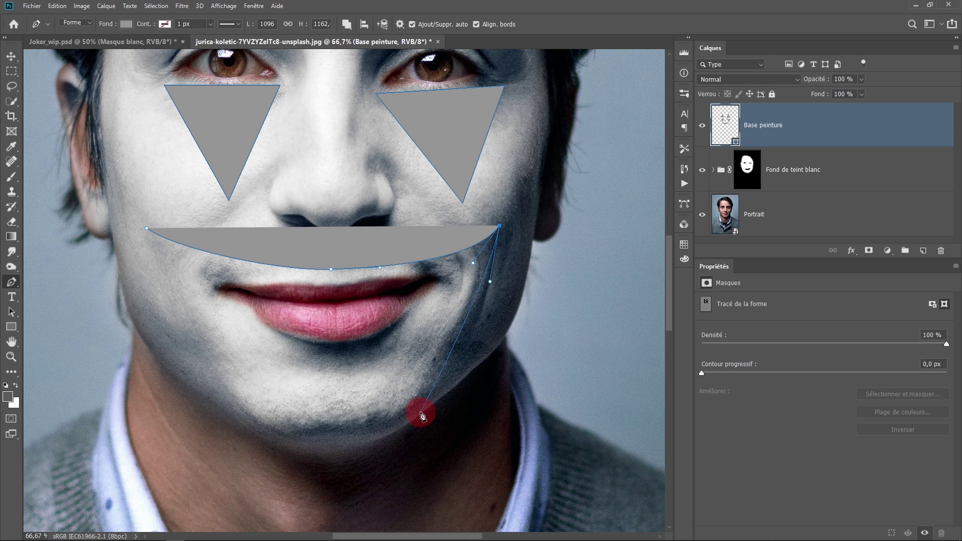
Curve the outline around the jaw and chin, close it, and refine the upper-left curve
drag(421, 412, 367, 451)
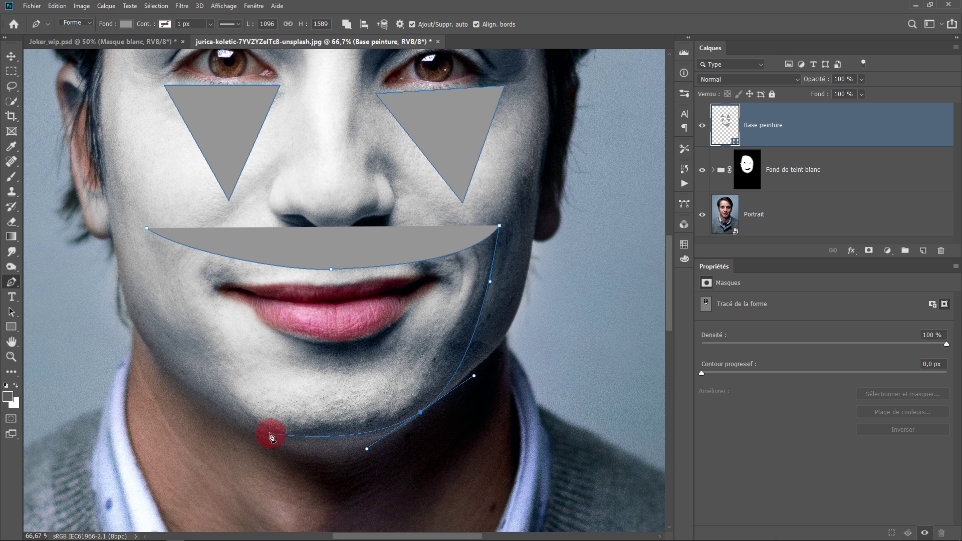
drag(256, 429, 208, 399)
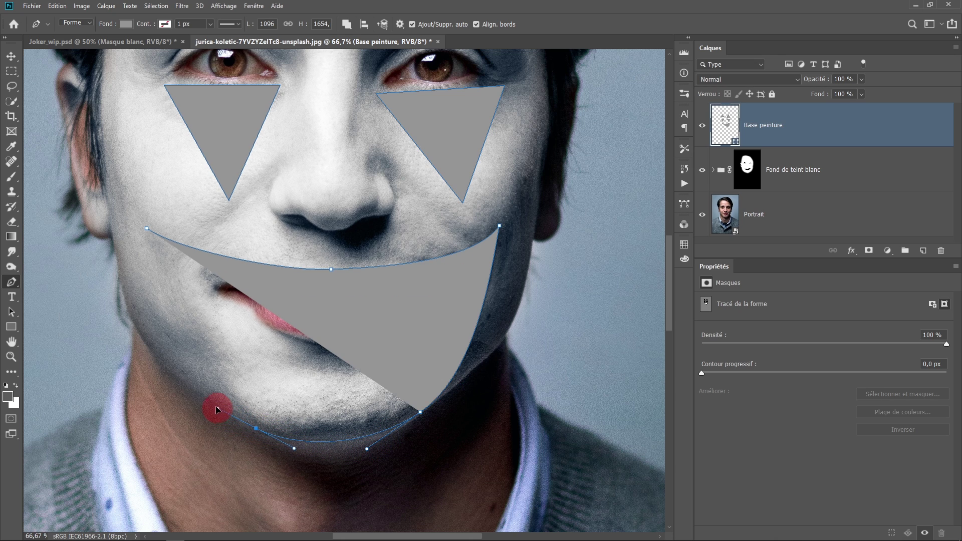
click(147, 228)
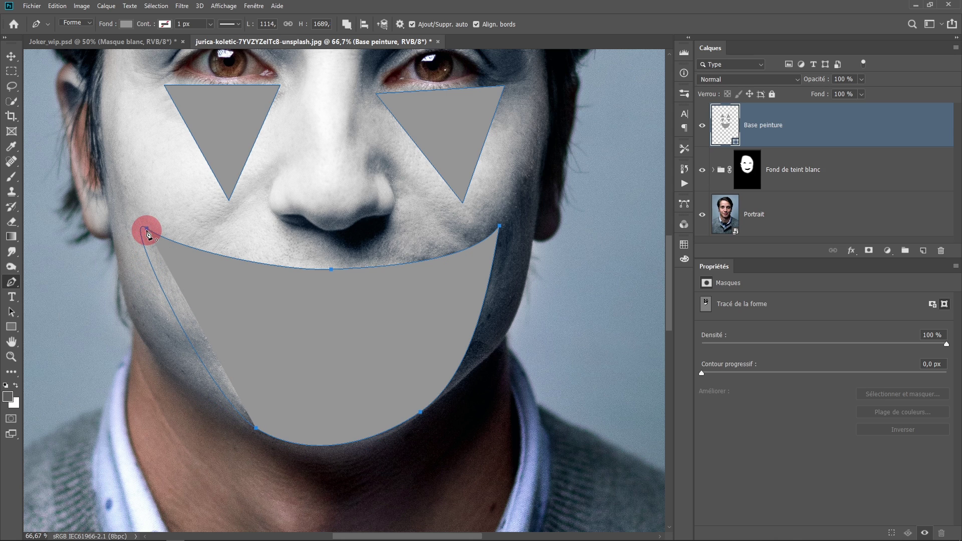
drag(147, 230, 156, 194)
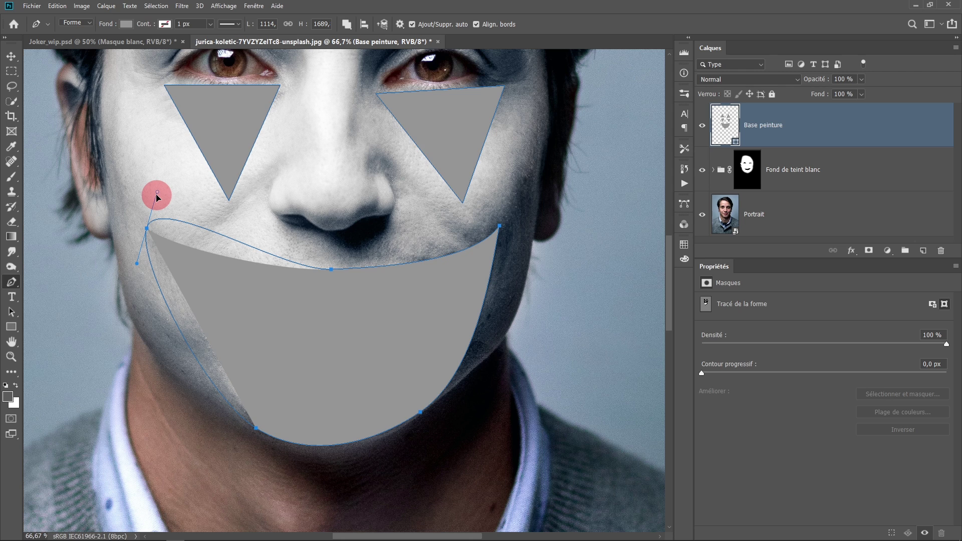
drag(156, 195, 158, 192)
mouse_move(158, 192)
mouse_down()
mouse_move(145, 198)
mouse_move(150, 189)
mouse_move(160, 200)
mouse_move(177, 244)
mouse_up()
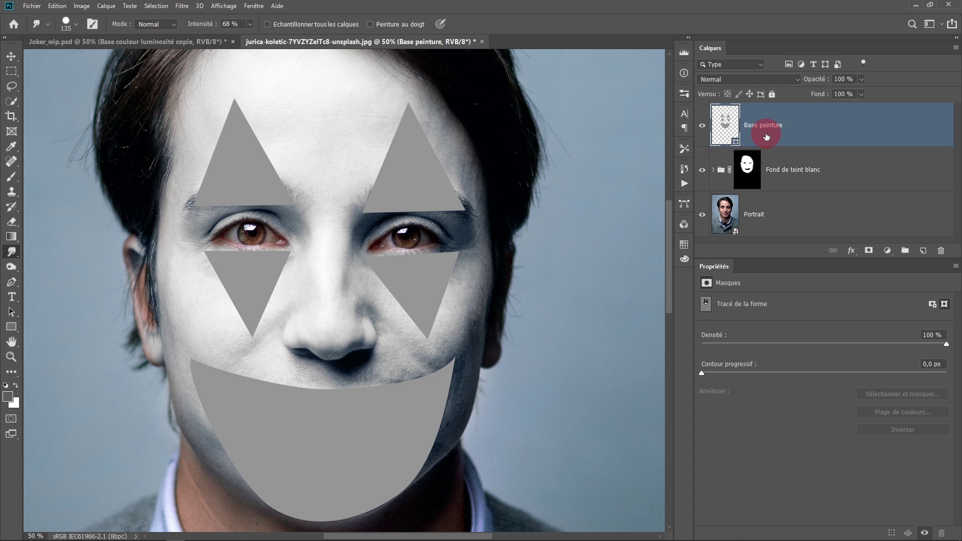
Duplicate the Portrait layer and place Portrait copie just under Base peinture
click(781, 219)
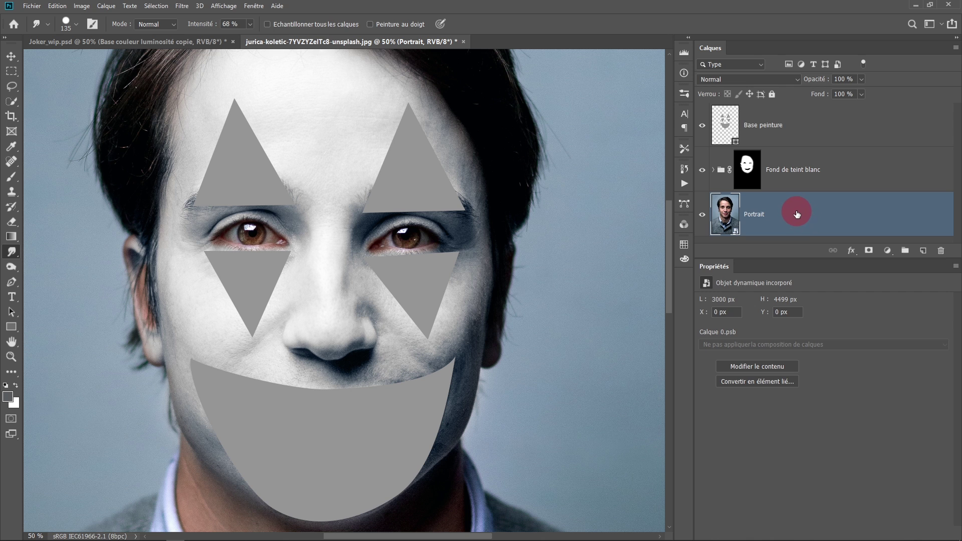
key(ctrl+j)
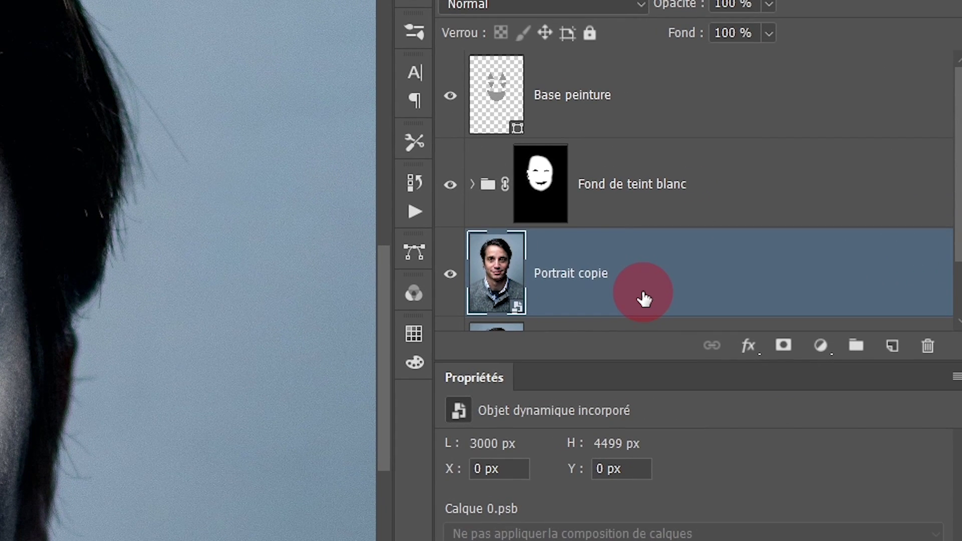
drag(799, 224, 798, 172)
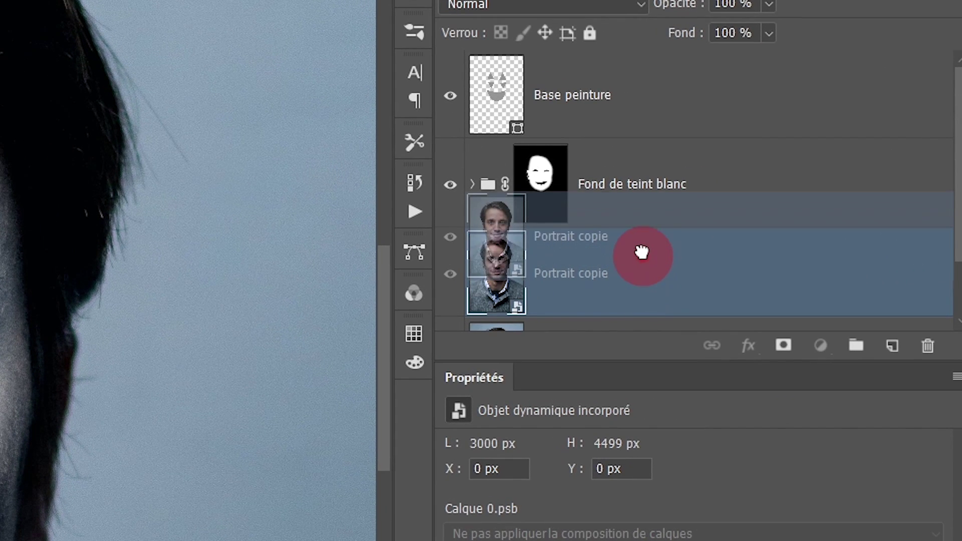
drag(642, 190, 639, 149)
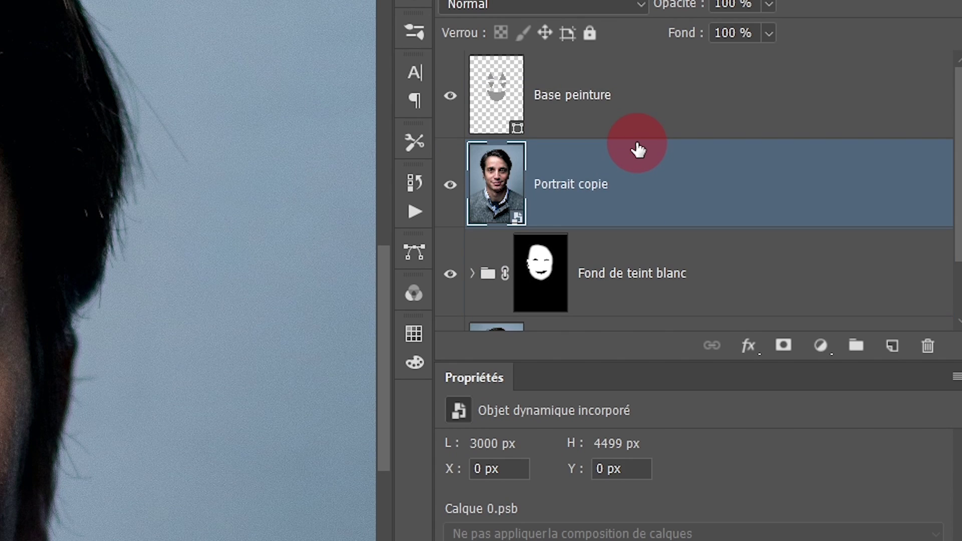
Rasterize the Base peinture shape layer with Pixelliser le calque
click(658, 111)
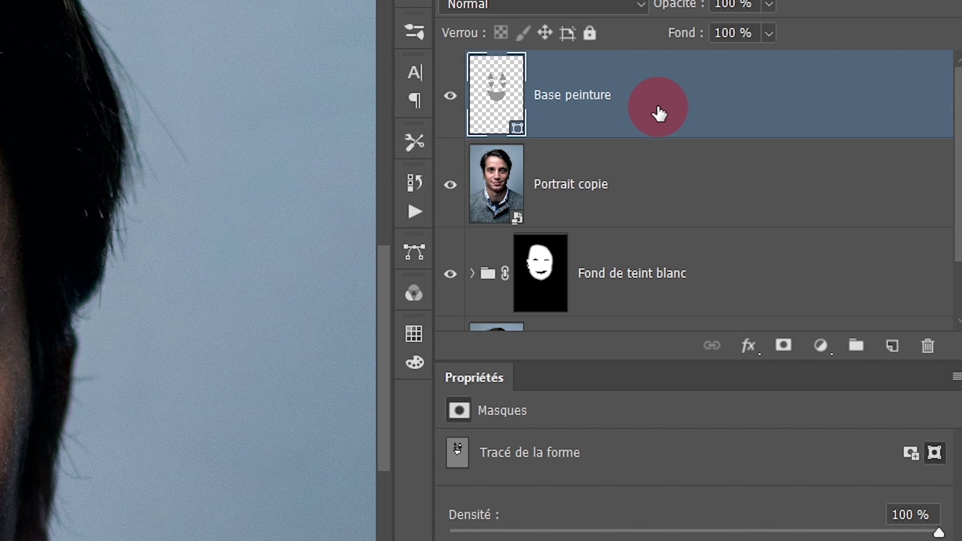
right_click(658, 111)
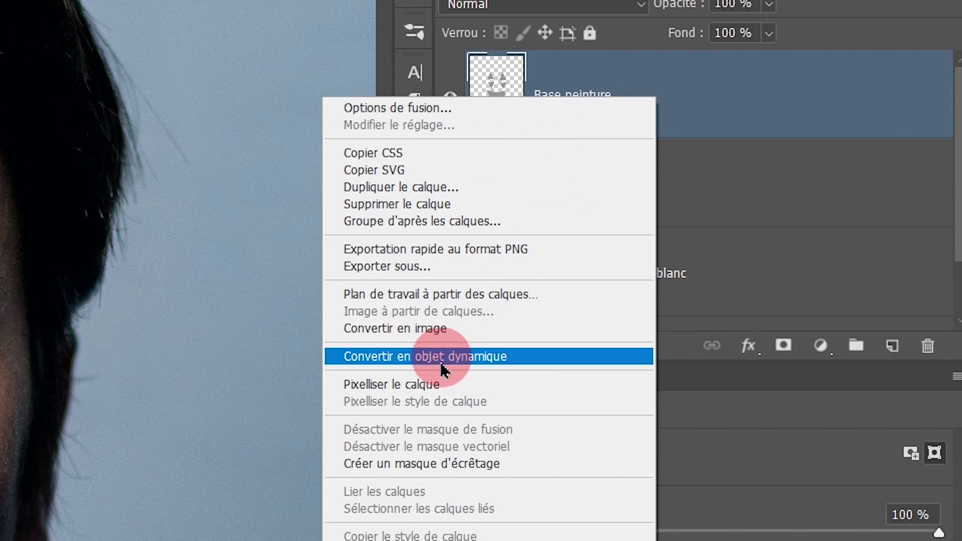
click(440, 391)
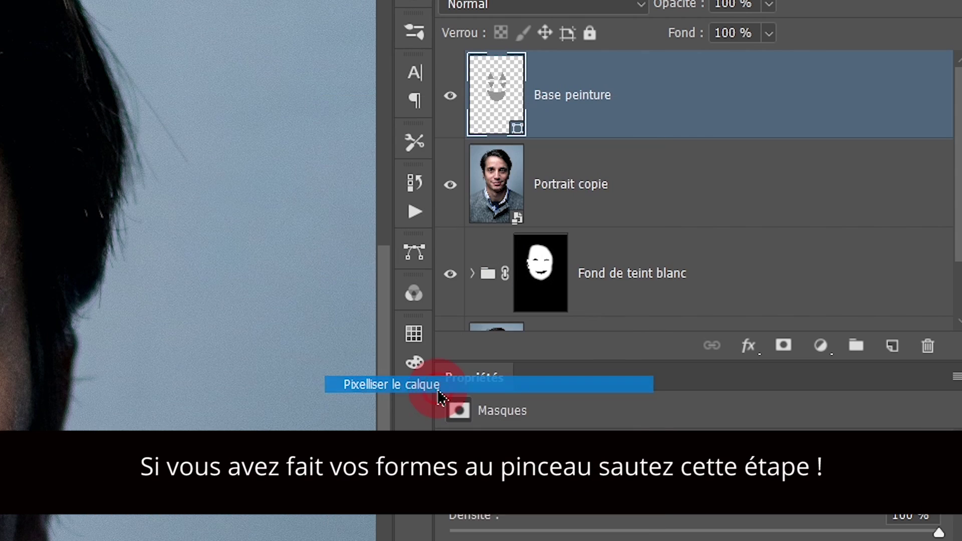
click(573, 70)
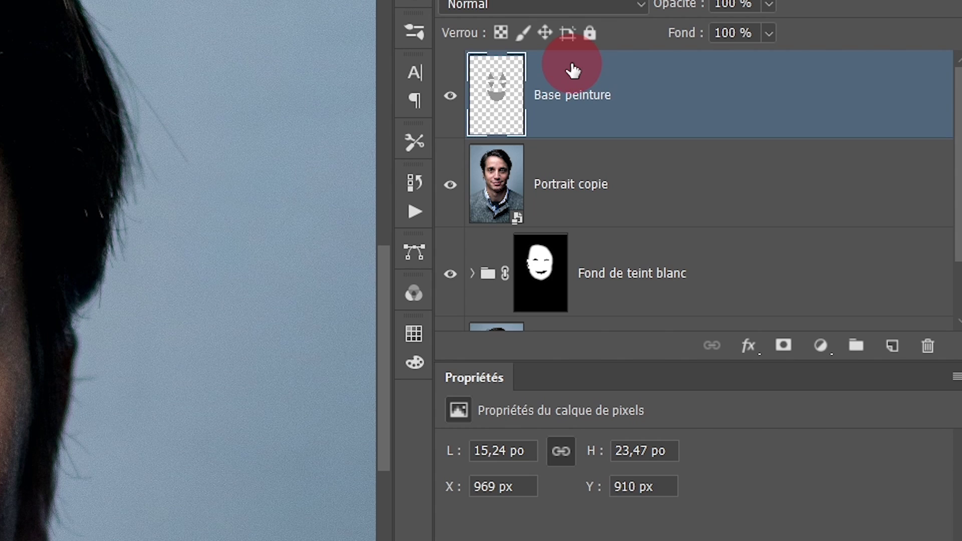
click(304, 199)
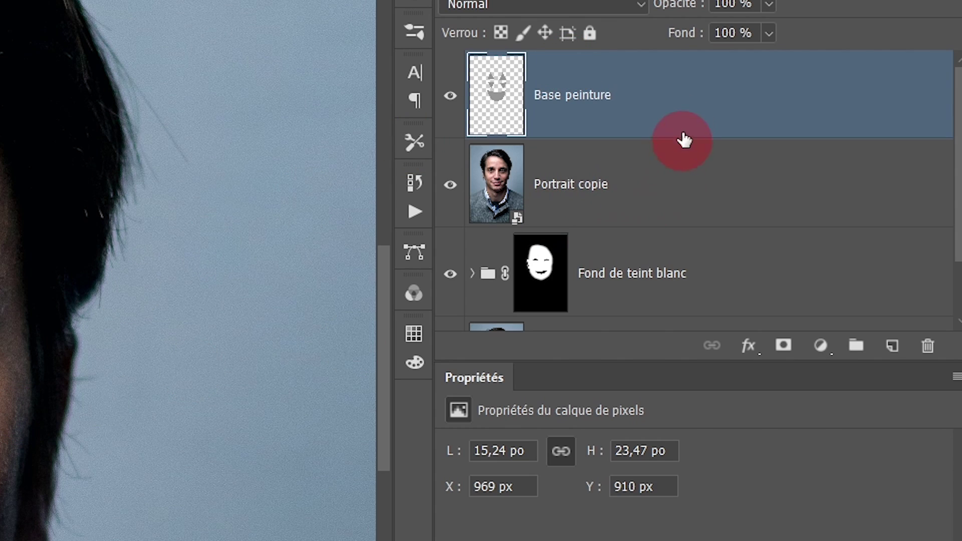
Hide Portrait copie and convert it with Base peinture into one smart object
shift+click(660, 198)
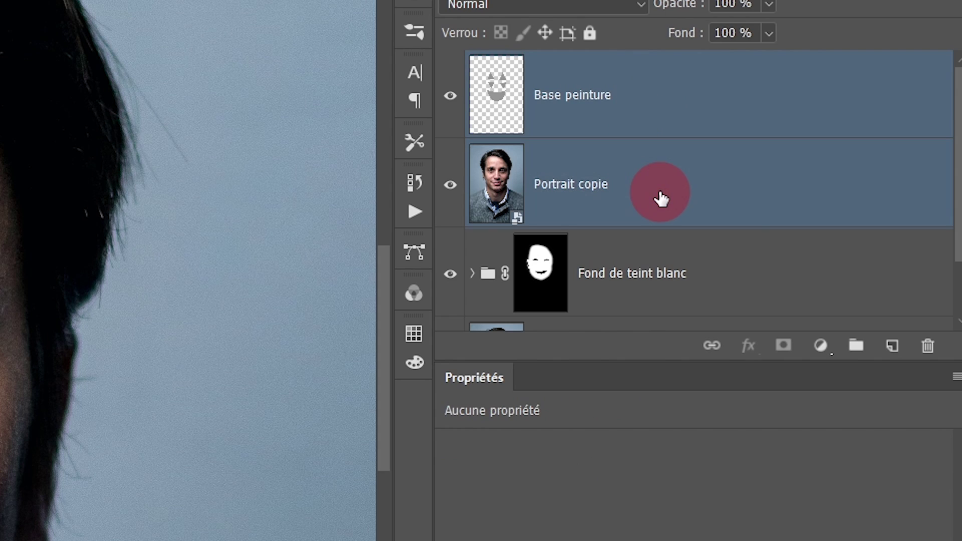
click(451, 191)
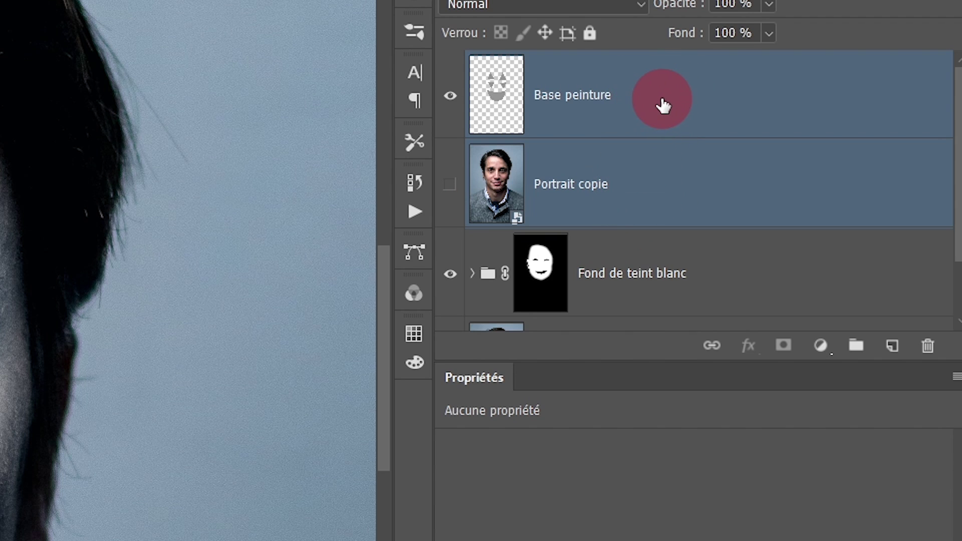
right_click(654, 106)
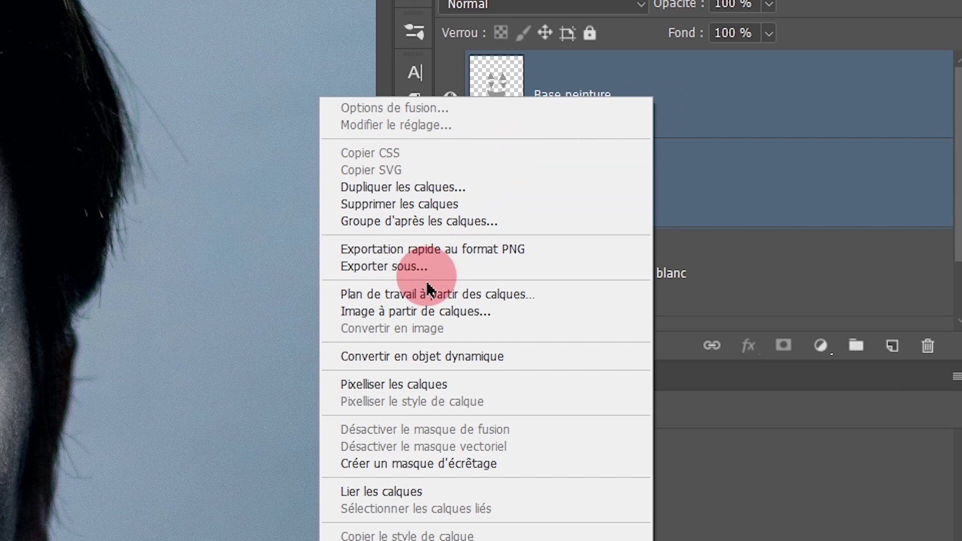
click(420, 356)
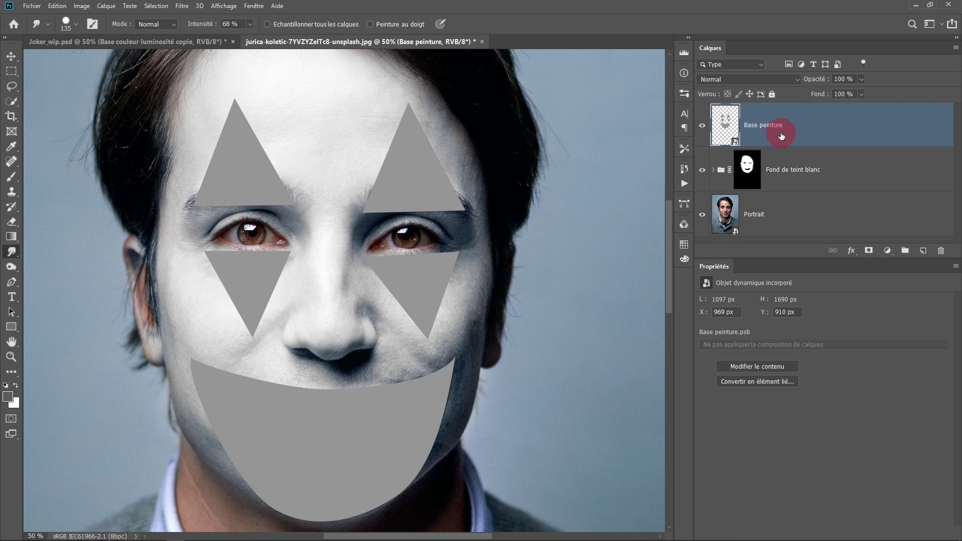
Duplicate Portrait, move the copy above Base peinture, and clip it to Base peinture
click(792, 215)
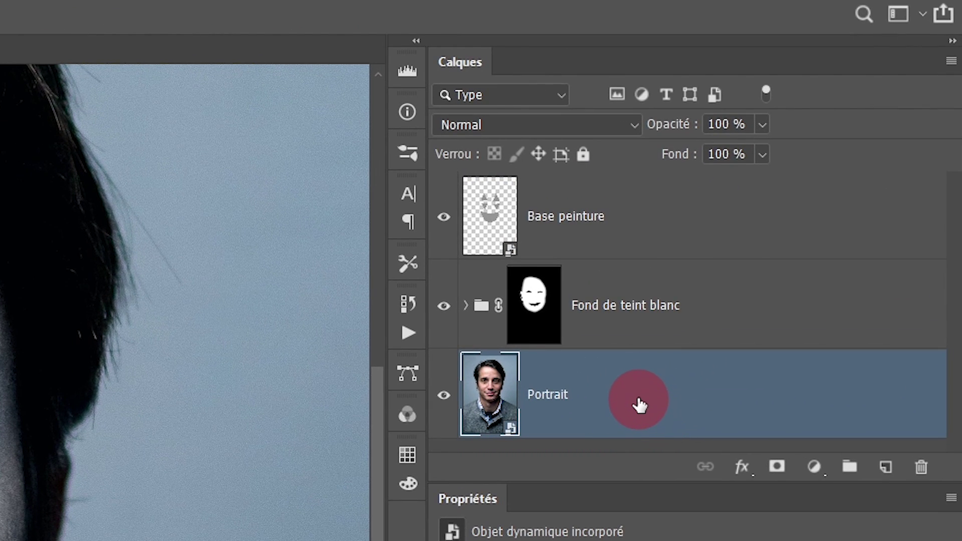
key(ctrl+j)
drag(640, 405, 650, 189)
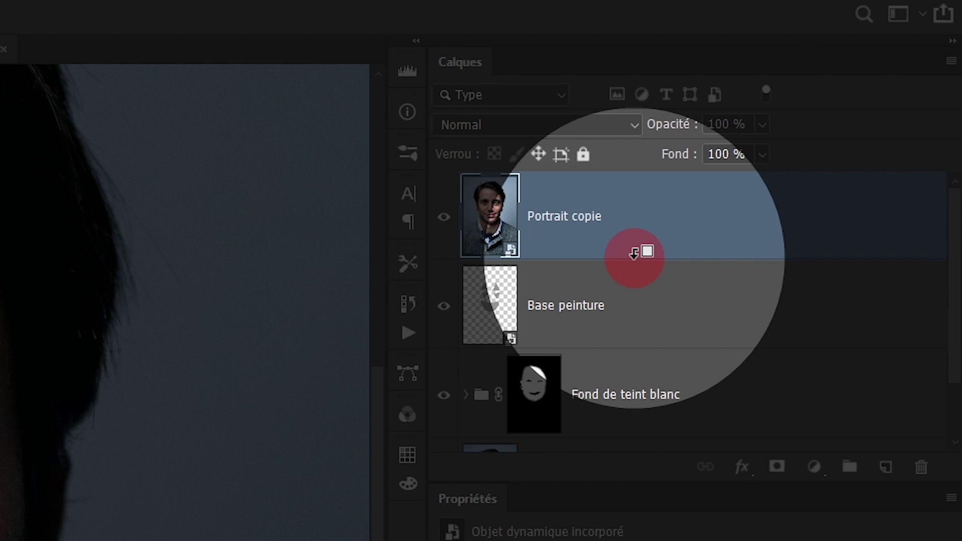
alt+click(634, 254)
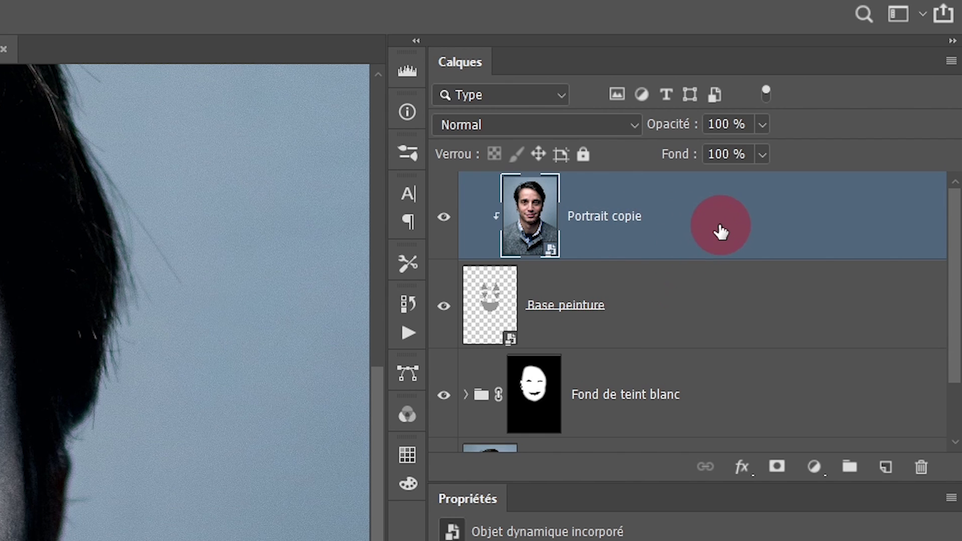
Set Portrait copie to Luminosité blending and toggle its visibility to compare
click(510, 126)
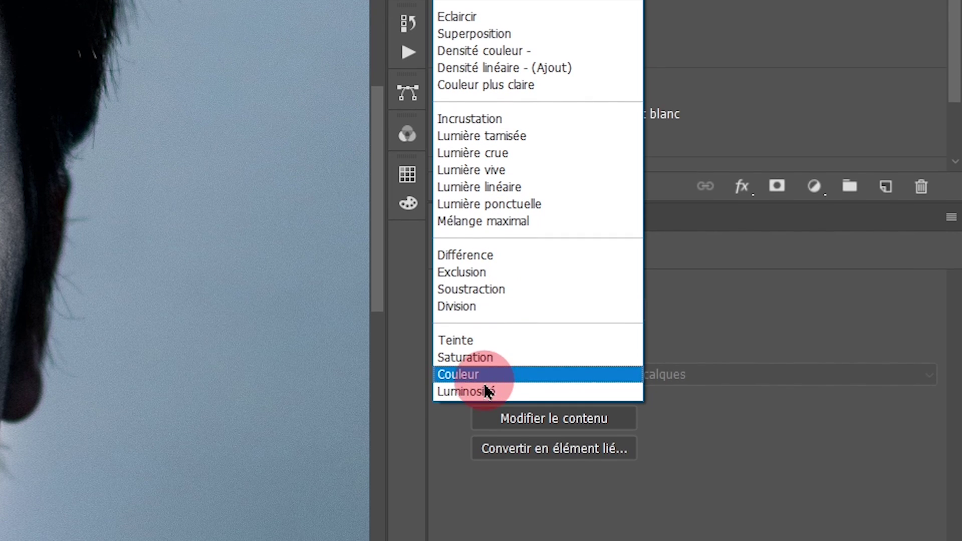
click(484, 394)
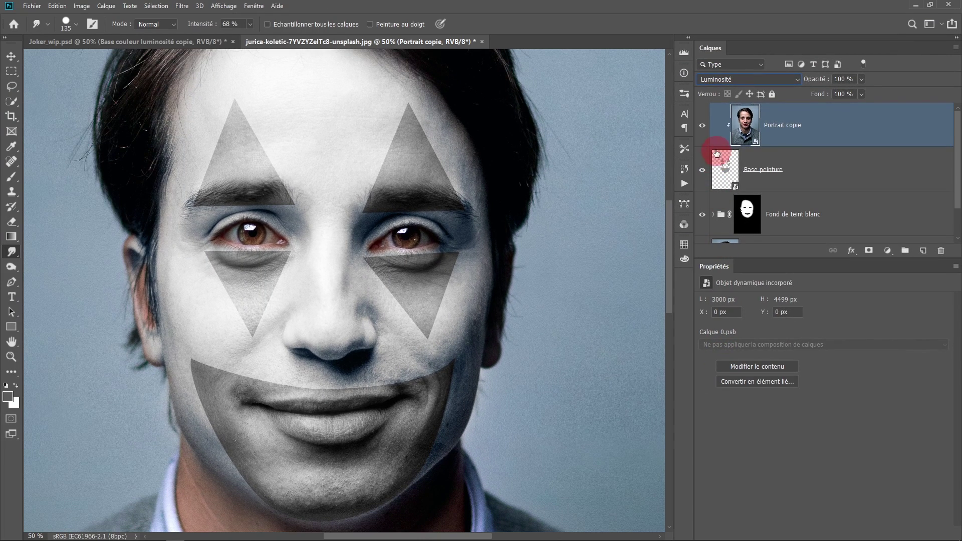
click(702, 131)
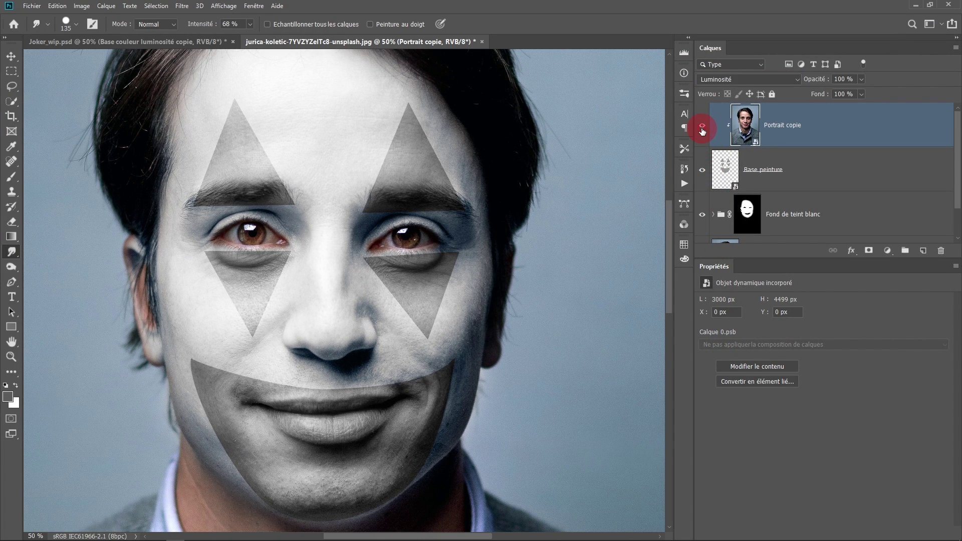
click(702, 131)
click(702, 131)
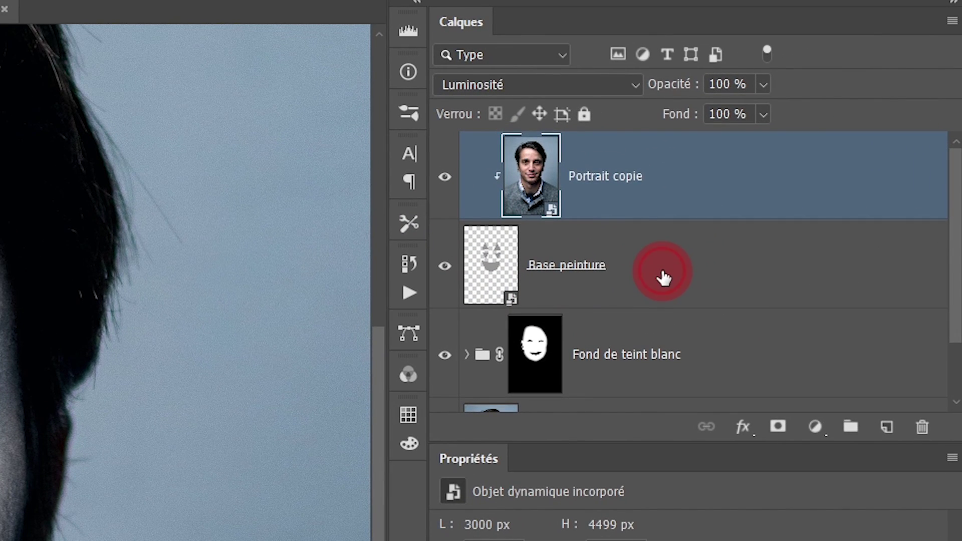
Set Base peinture's blend mode to Produit
click(663, 277)
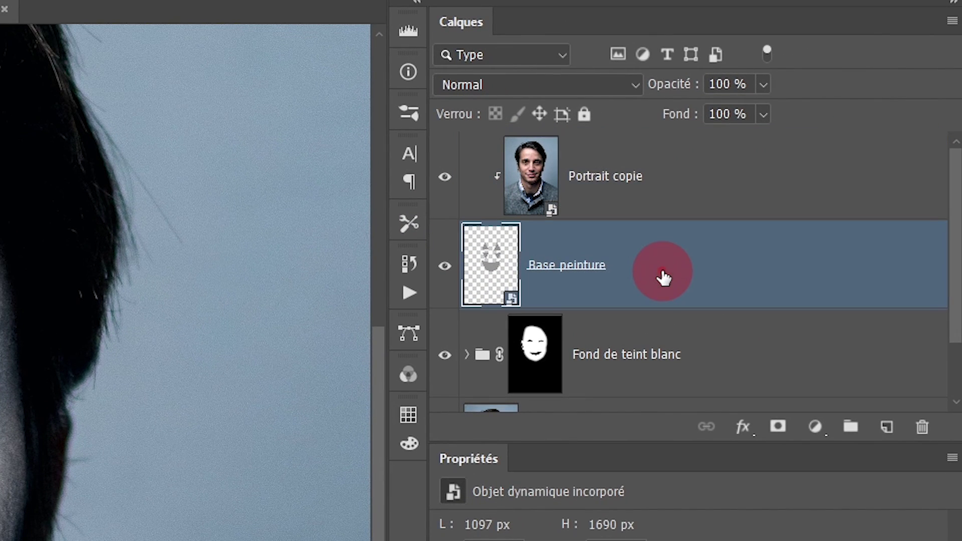
click(484, 86)
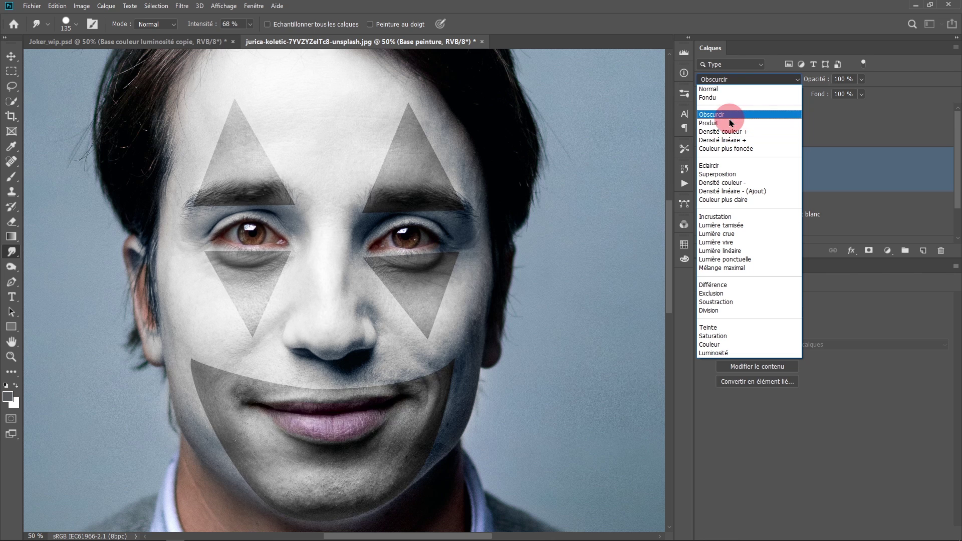
click(725, 124)
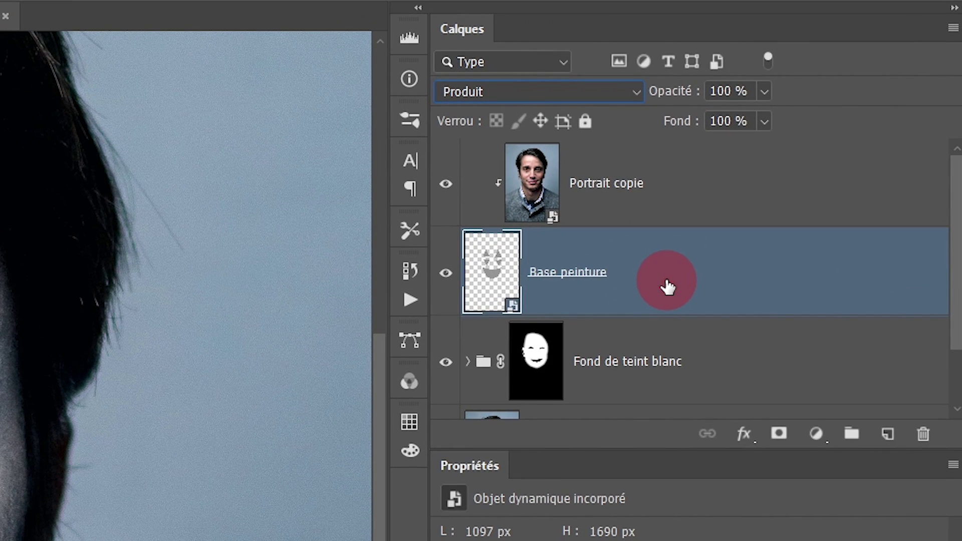
Alt-drag a copy of Base peinture to the top, then select Portrait copie and Base peinture
drag(668, 287, 661, 158)
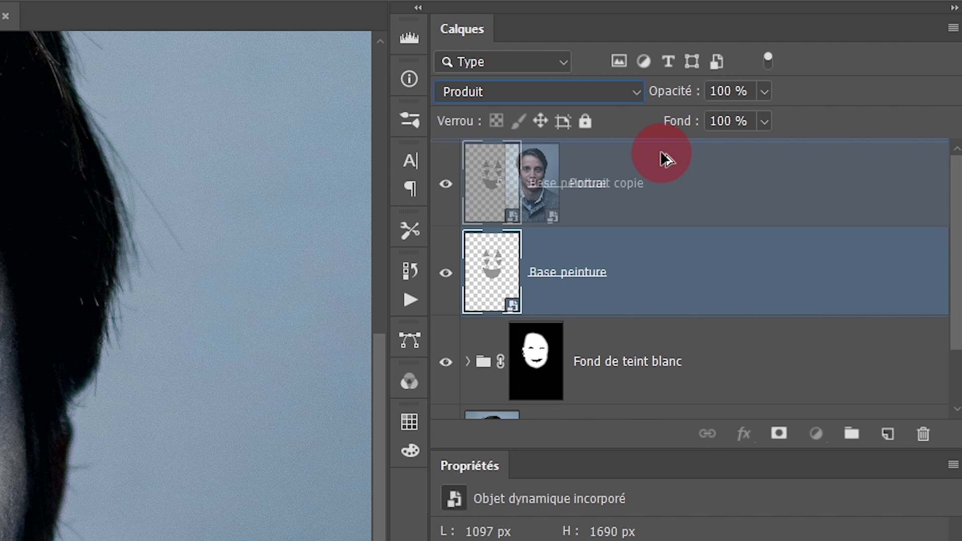
drag(665, 159, 660, 157)
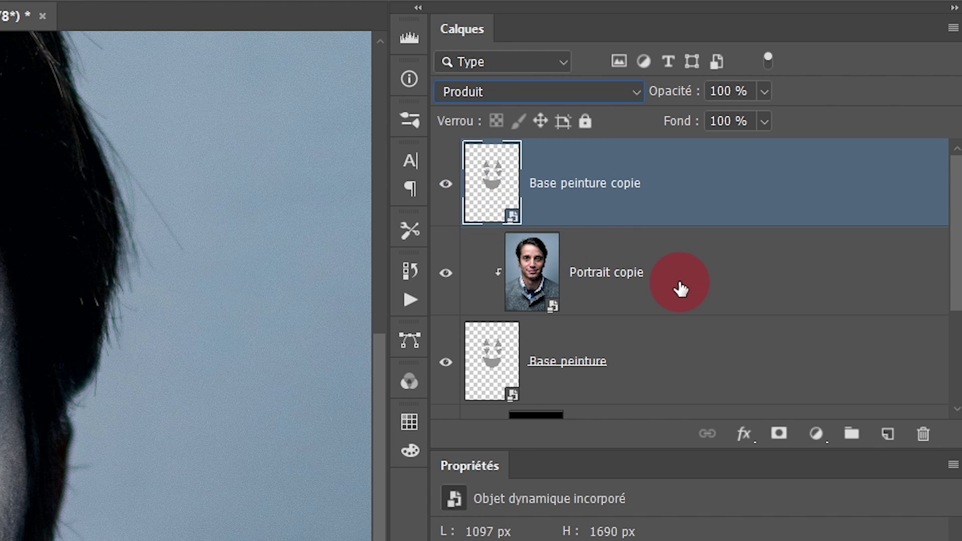
click(688, 287)
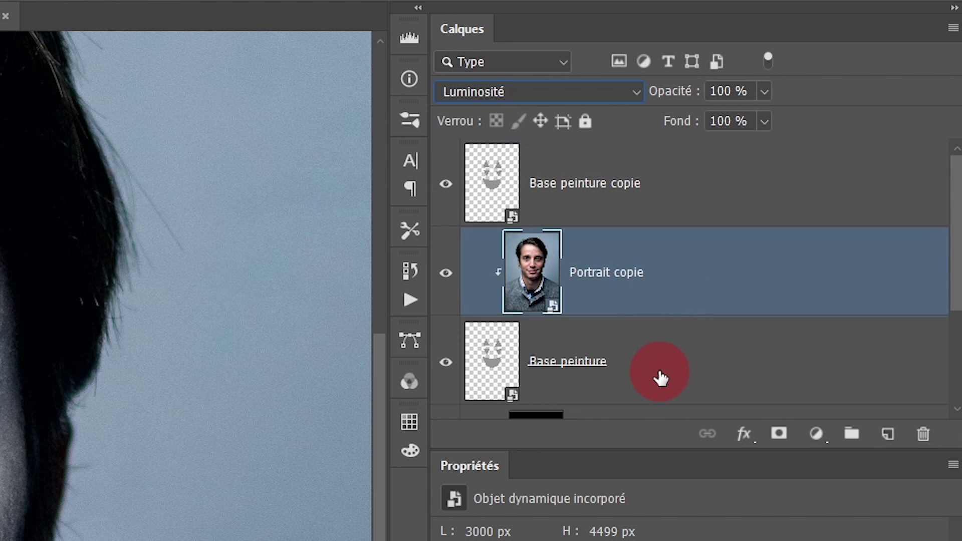
shift+click(666, 376)
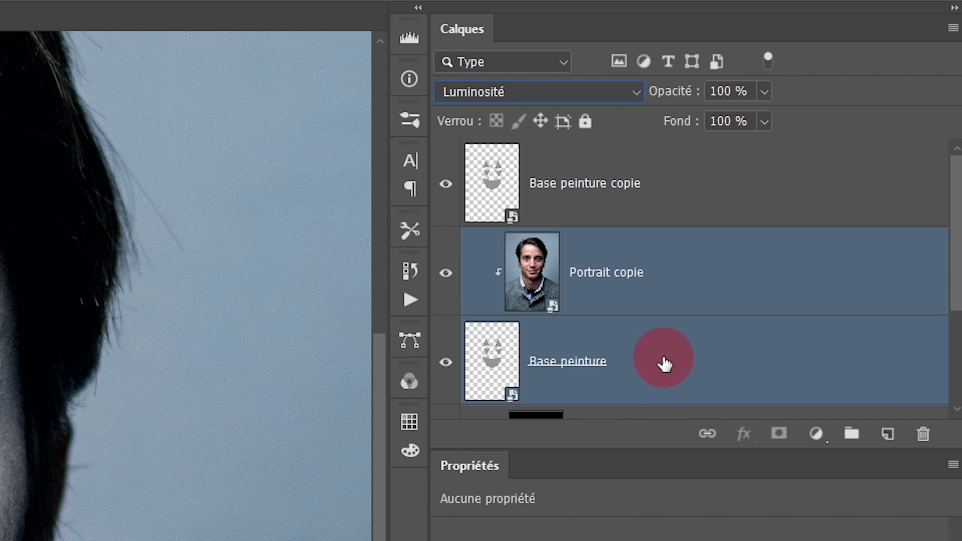
Group the selected layers as 'Base luminosité' and toggle the group's visibility to compare
key(ctrl+g)
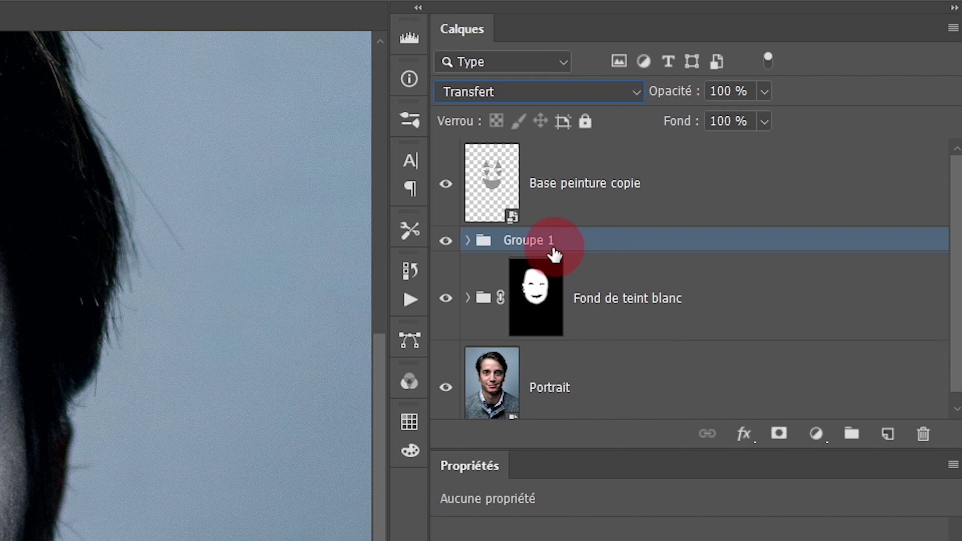
double_click(551, 249)
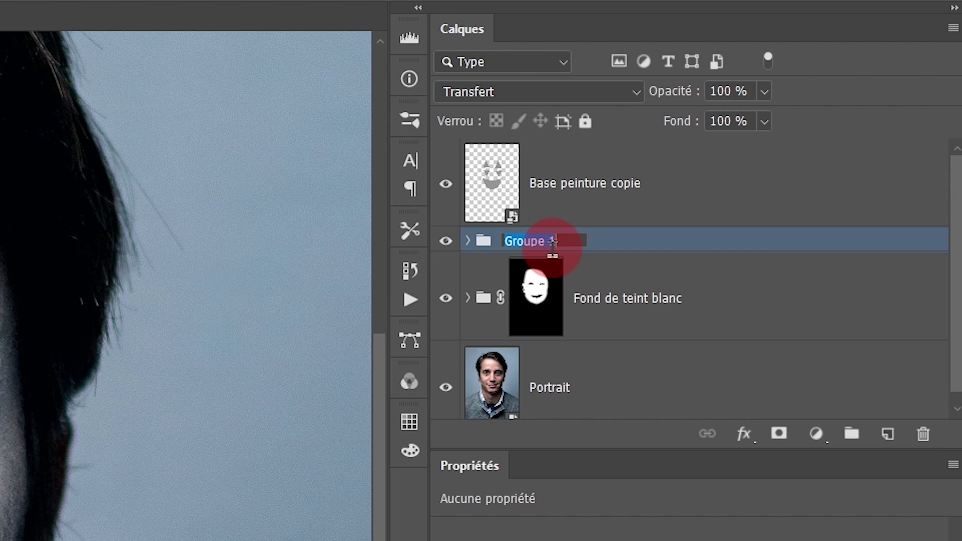
text(Base luminosité)
key(Return)
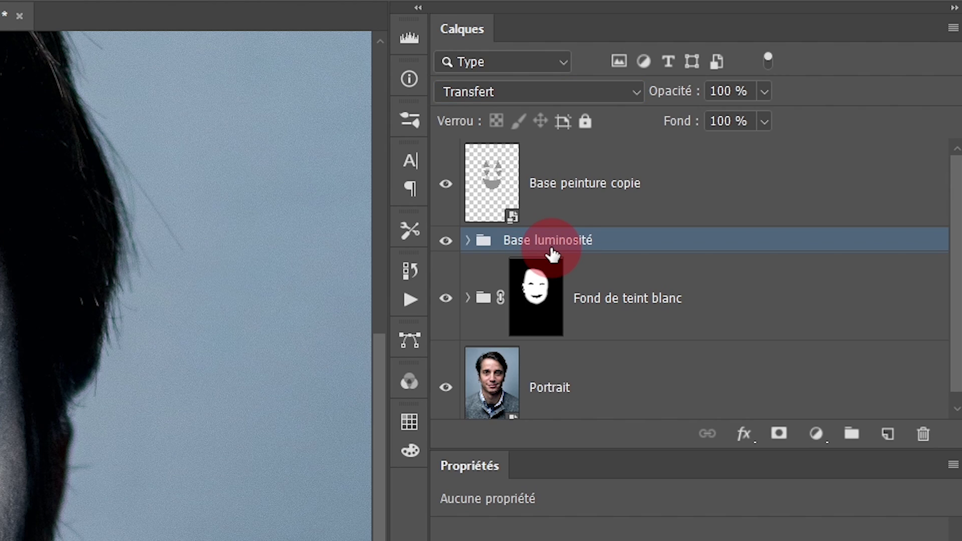
click(446, 241)
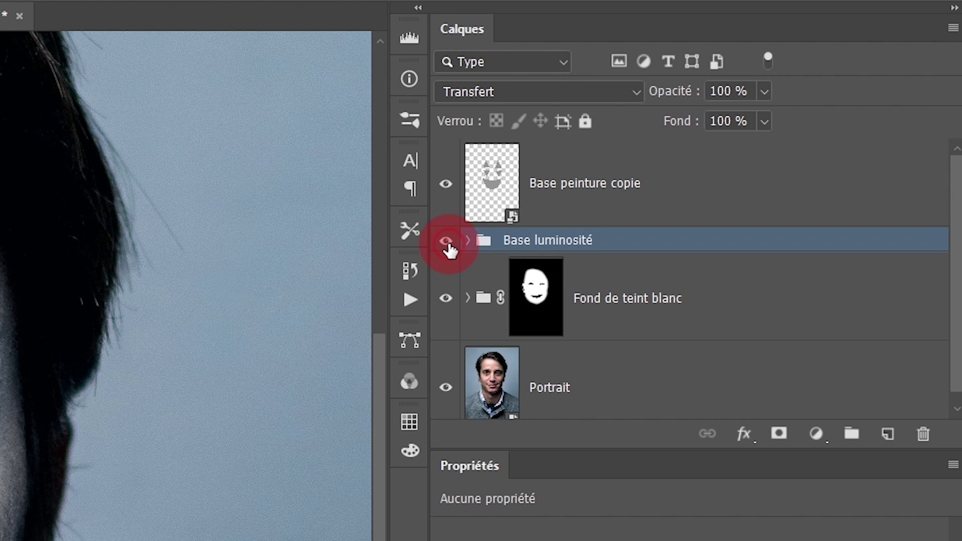
click(445, 241)
click(320, 303)
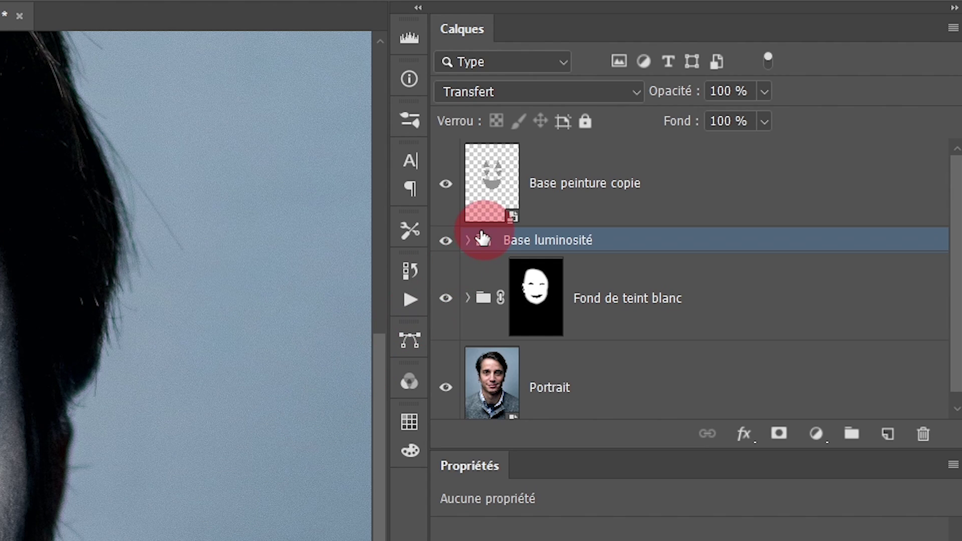
Expand Base luminosité to compare its layers, collapse it, and select Base peinture copie
click(468, 240)
click(704, 307)
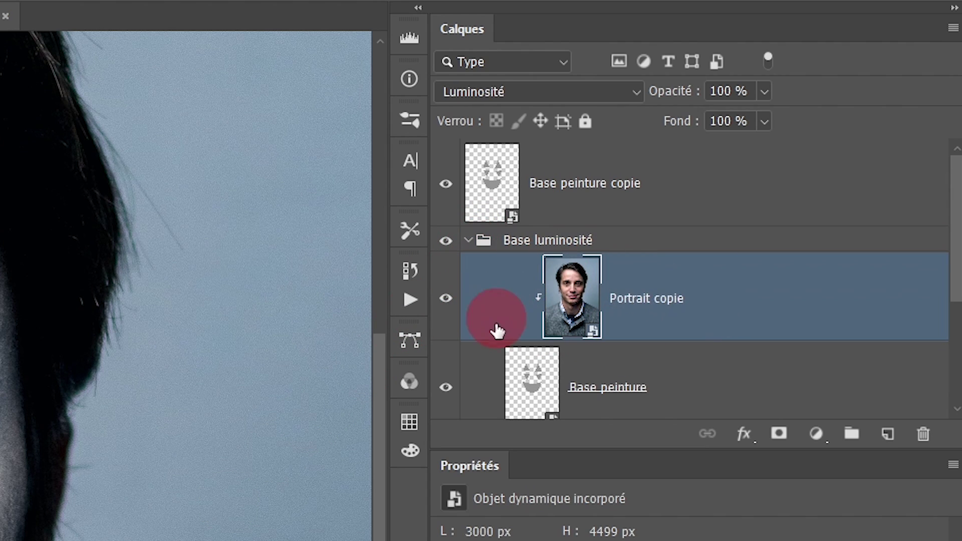
click(445, 299)
scroll(601, 300, down, 2)
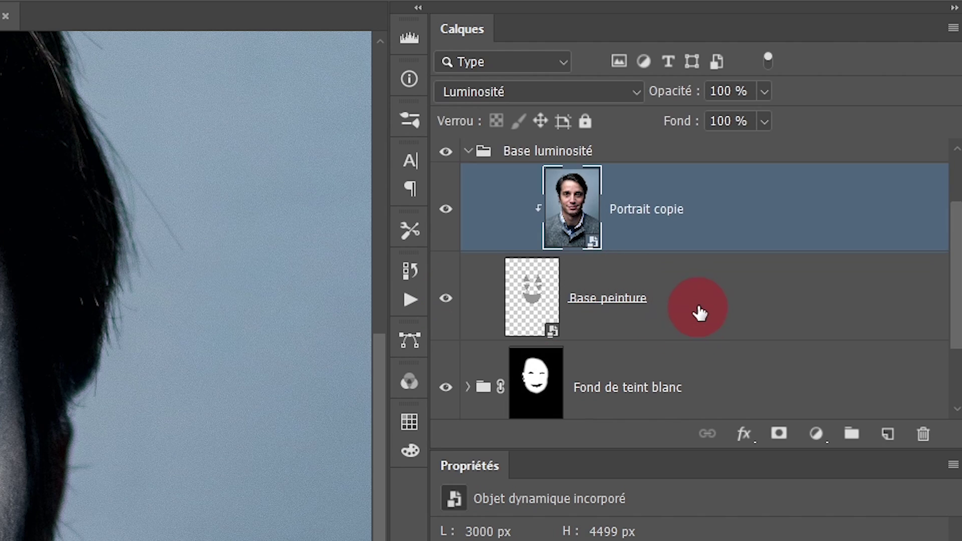
click(636, 299)
double_click(559, 314)
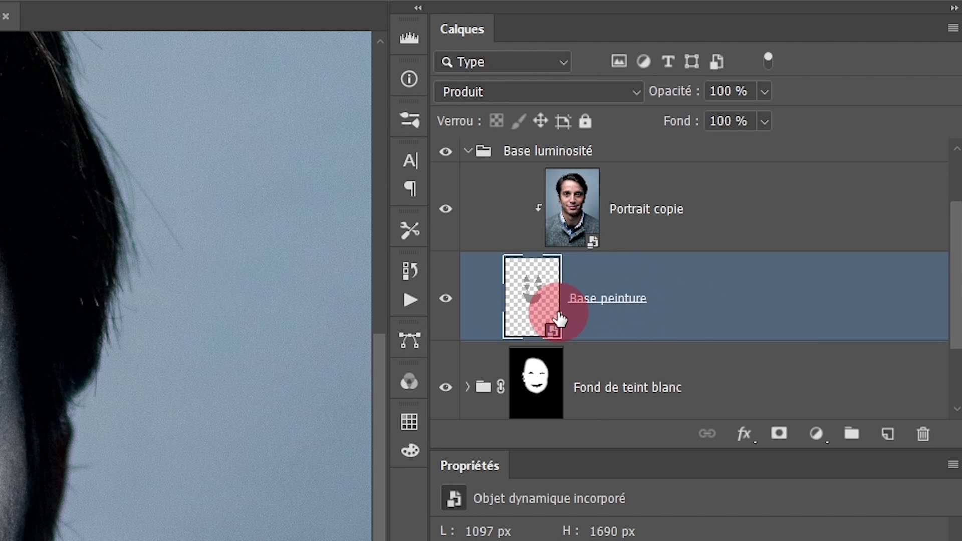
click(446, 311)
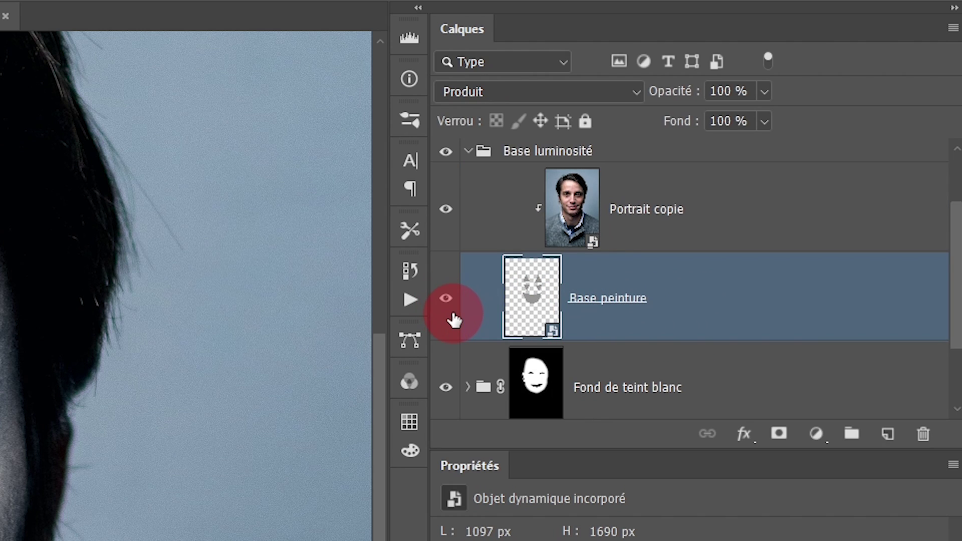
drag(455, 319, 505, 146)
click(467, 241)
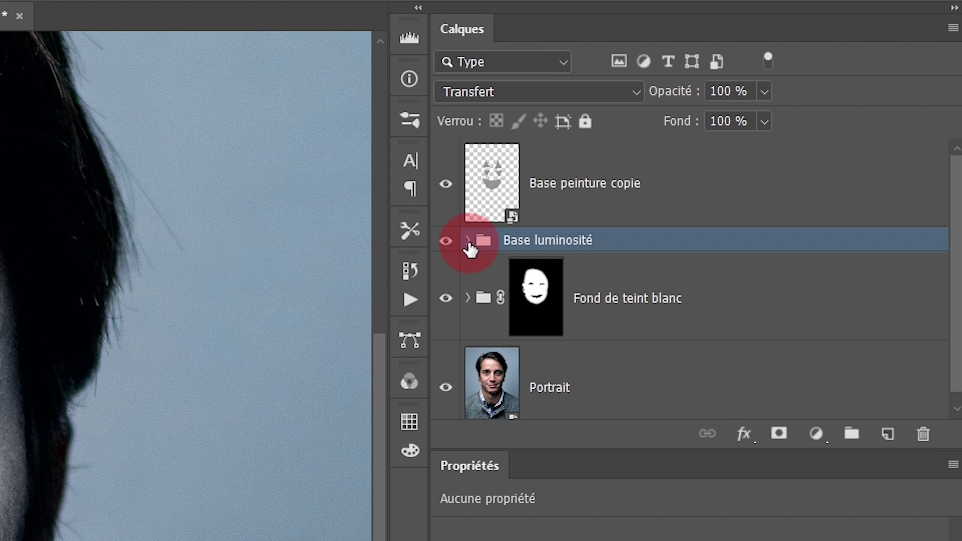
click(656, 193)
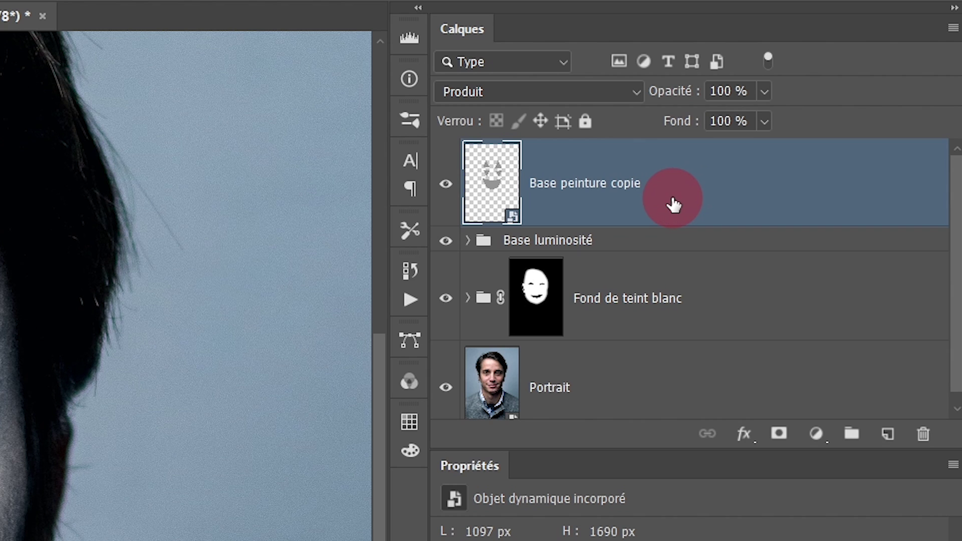
Set Base peinture copie to Couleur blending and expand the Base luminosité group
click(493, 102)
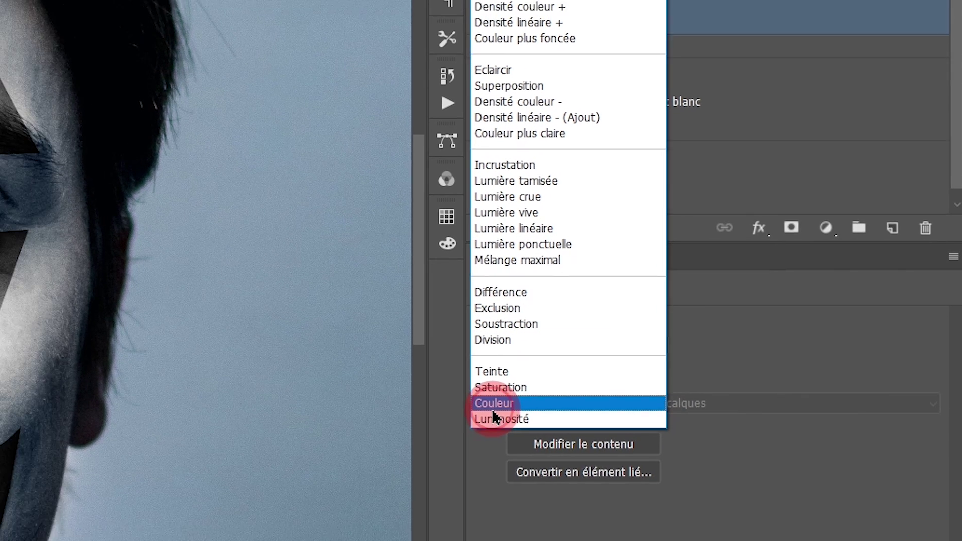
click(460, 420)
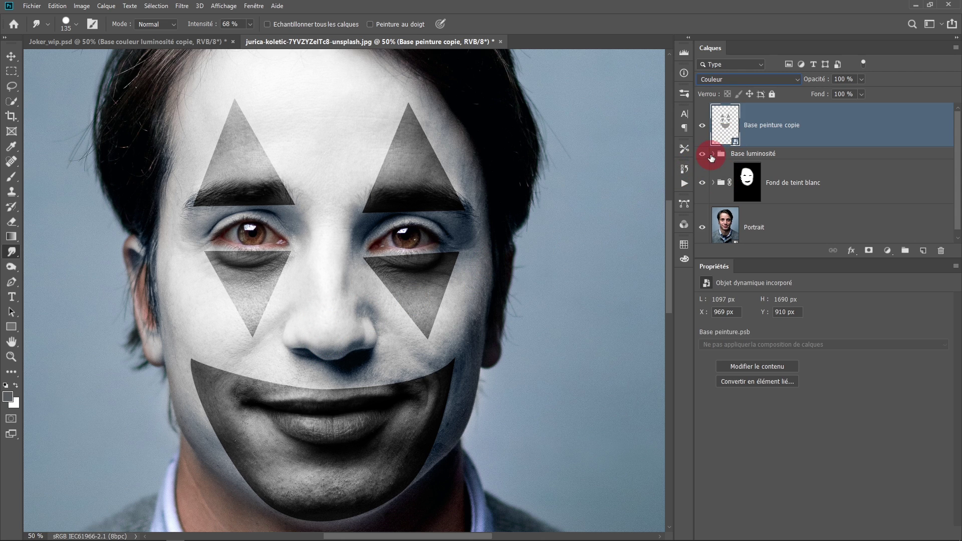
click(713, 154)
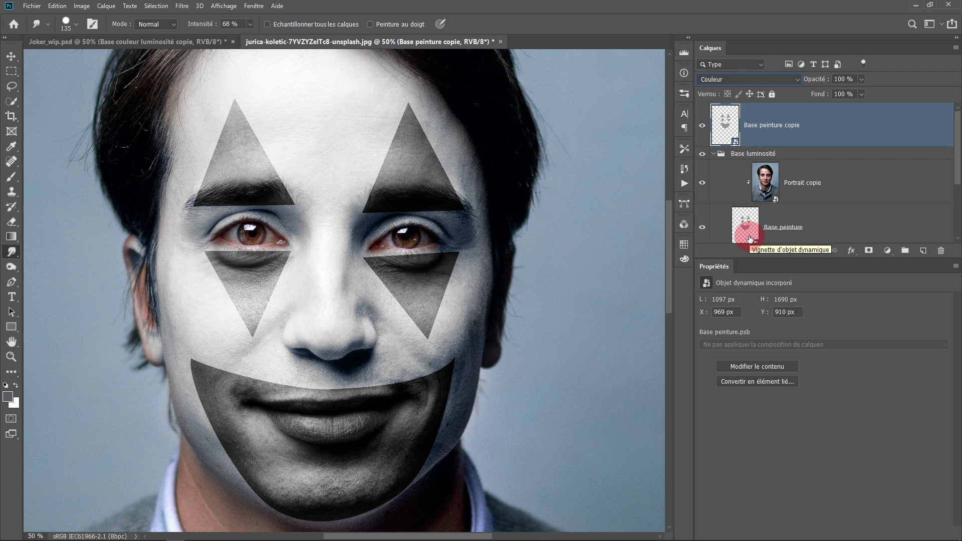
Open the Base peinture copie smart object, show Portrait copie, and zoom in on the nose
double_click(728, 129)
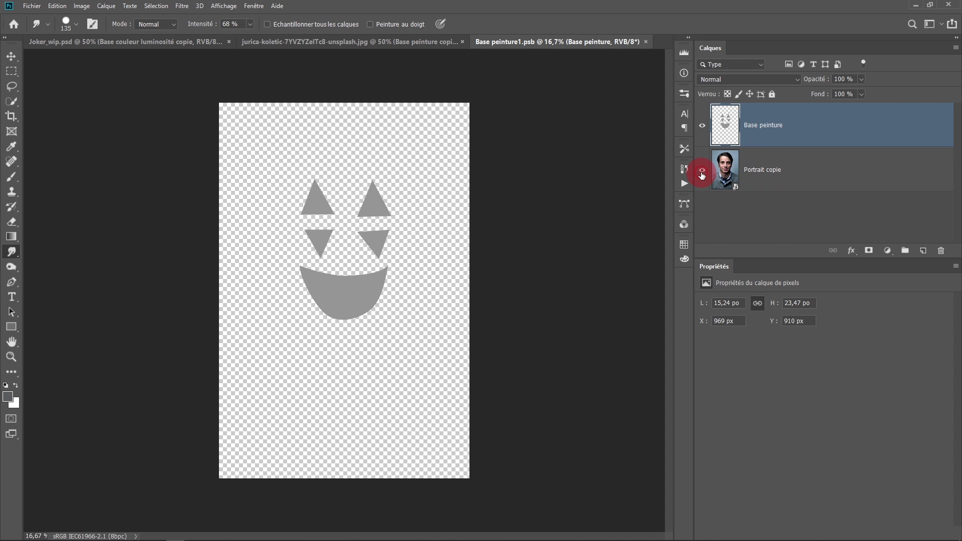
click(702, 171)
ctrl+click(347, 254)
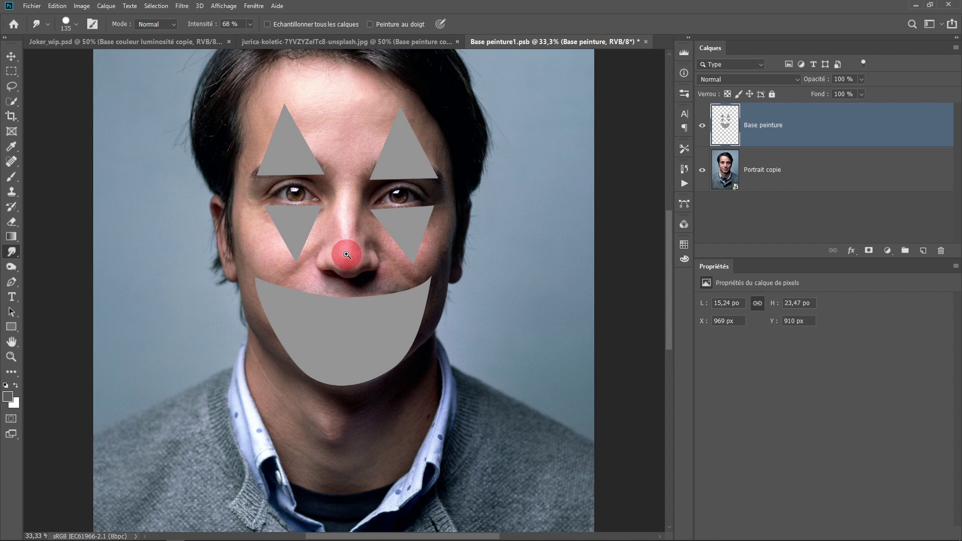
scroll(346, 254, up, 2)
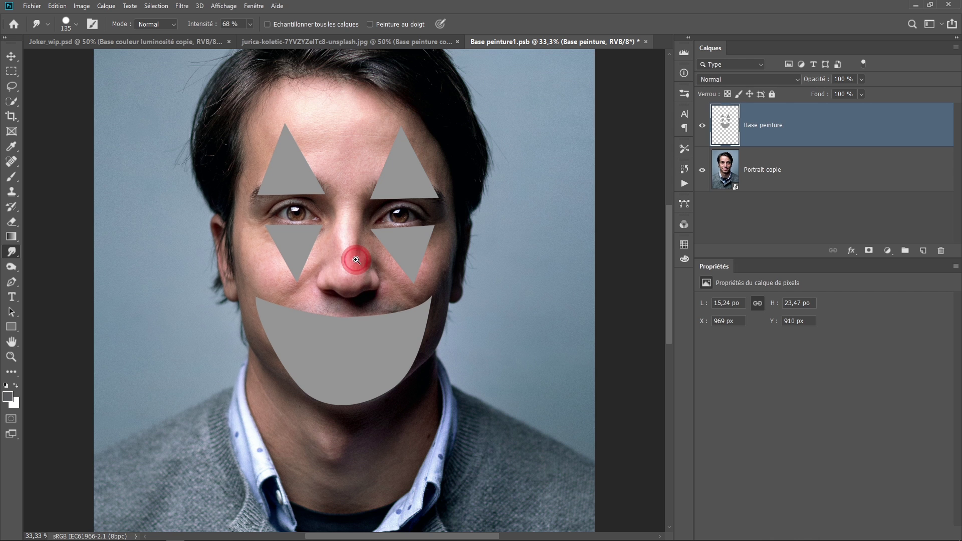
ctrl+click(357, 260)
scroll(337, 257, up, 3)
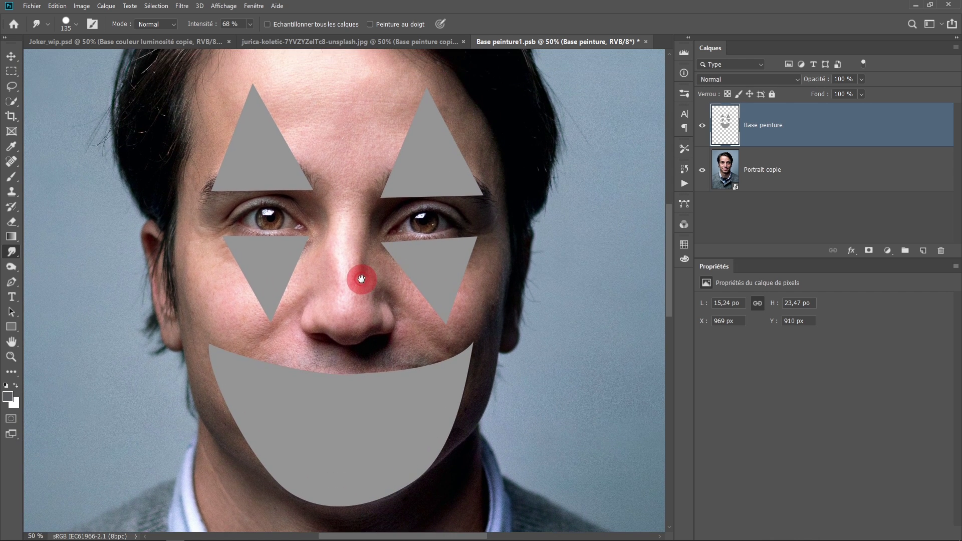
Set the Base peinture layer to Produit (Multiply) blending and zoom closely on the nose tip
click(797, 136)
click(740, 80)
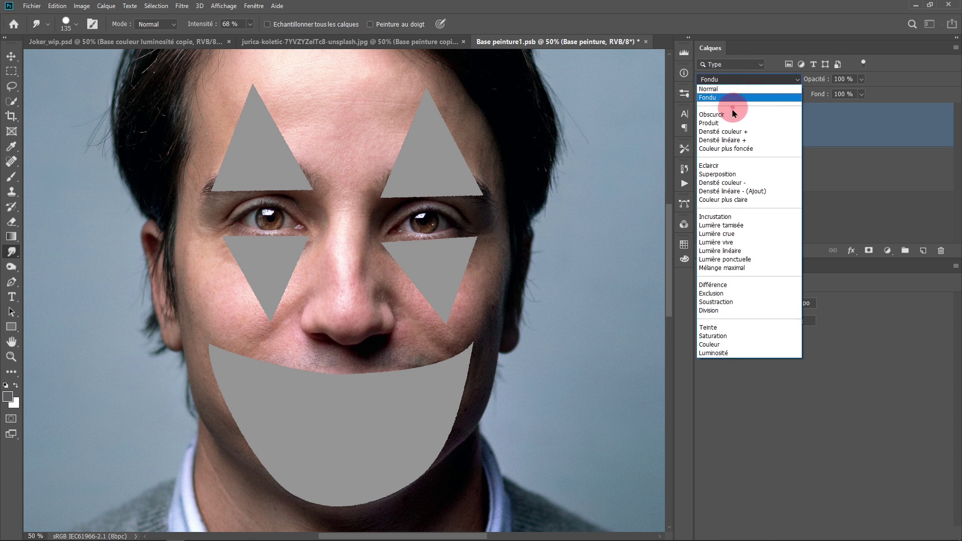
drag(740, 82, 727, 127)
click(728, 126)
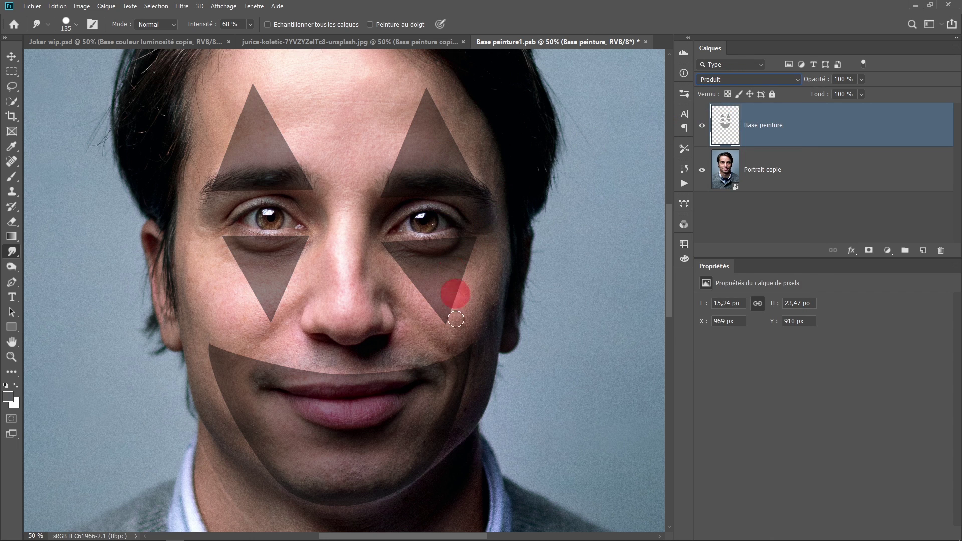
click(333, 206)
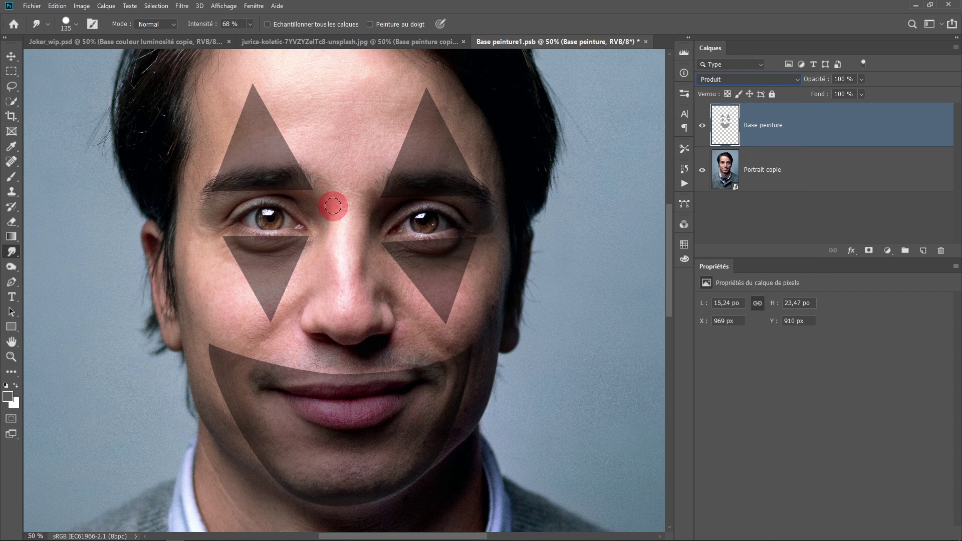
drag(332, 206, 358, 309)
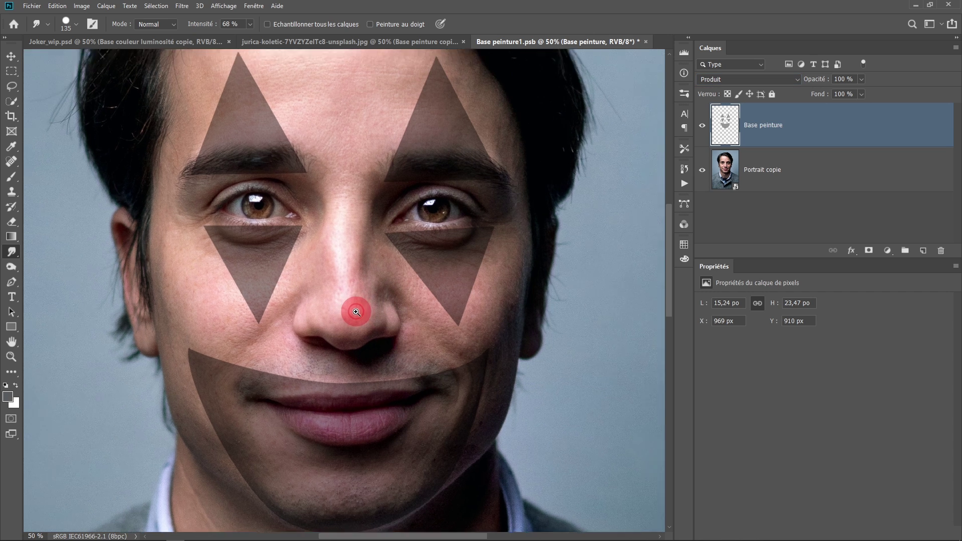
ctrl+click(356, 312)
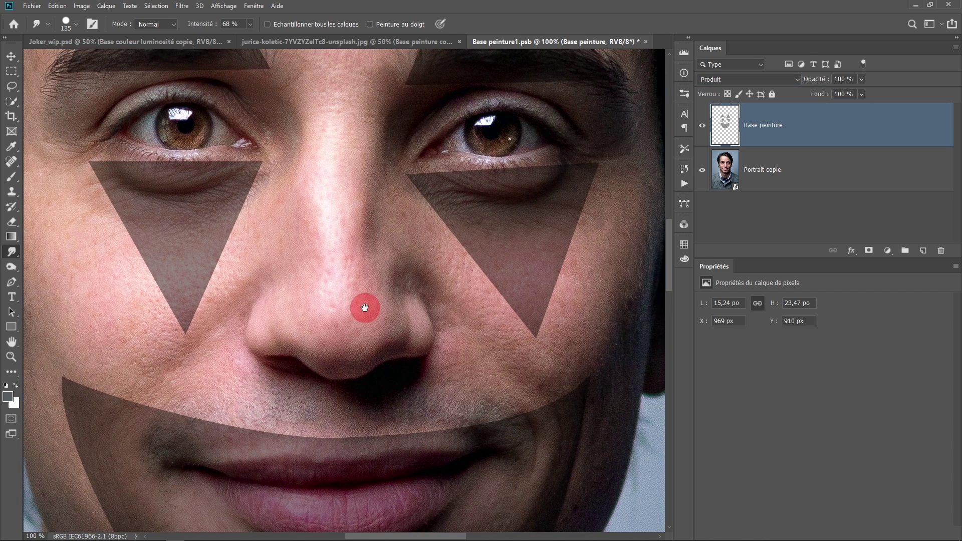
drag(365, 307, 363, 271)
click(220, 222)
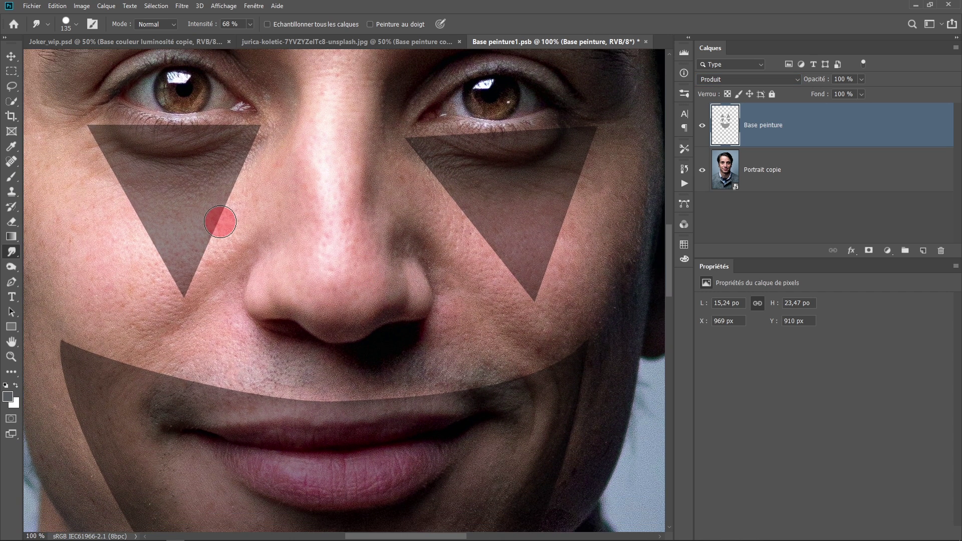
mouse_move(220, 221)
mouse_down()
mouse_move(44, 250)
mouse_move(421, 167)
mouse_move(190, 238)
mouse_move(230, 146)
mouse_move(128, 166)
mouse_move(167, 257)
mouse_move(16, 181)
mouse_up()
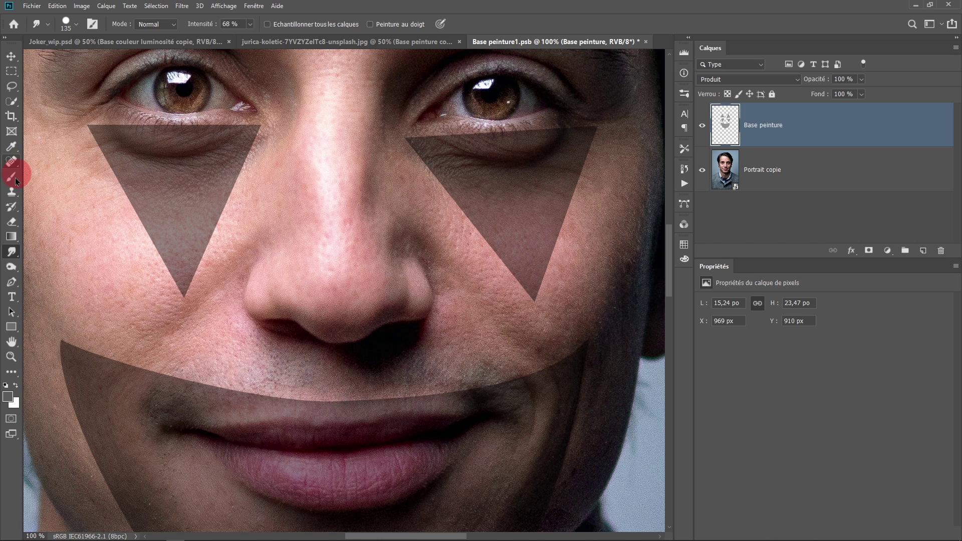
Paint a dark black blot on the nose tip with a resized brush in default colours
click(7, 177)
drag(340, 270, 361, 377)
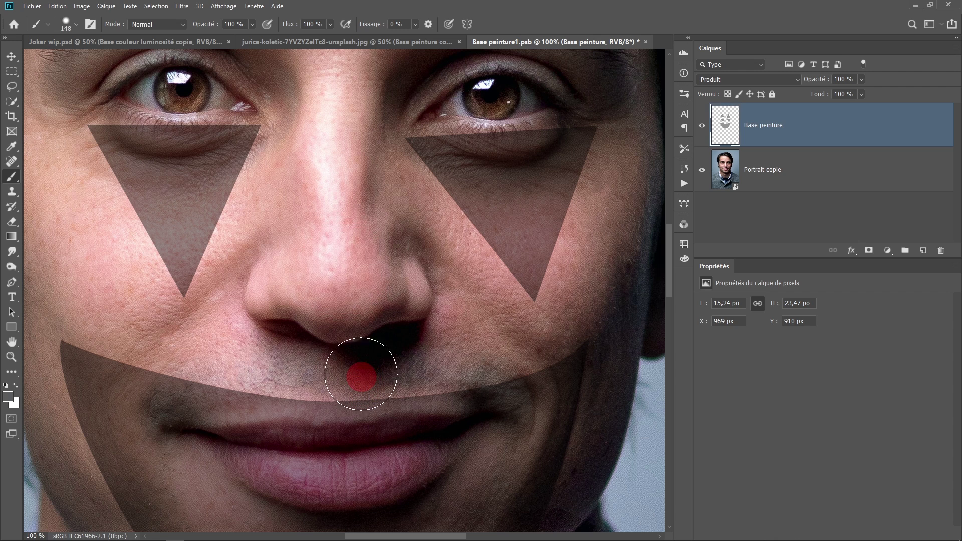
key(d)
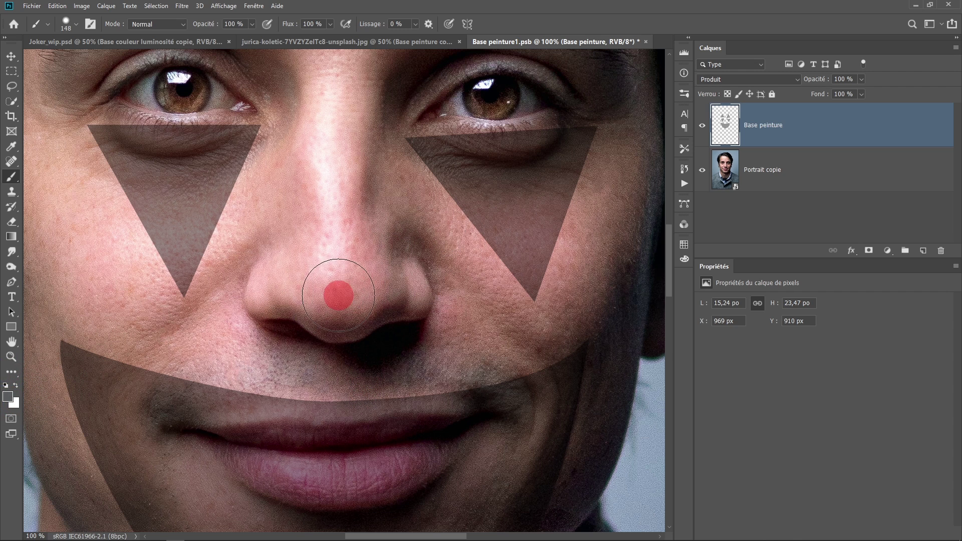
mouse_move(337, 290)
mouse_down()
mouse_move(347, 298)
mouse_move(333, 307)
mouse_move(317, 286)
mouse_move(326, 300)
mouse_up()
Enlarge the dark nose shape so it spreads over the nostrils and to the right
key(ctrl+plus)
mouse_move(352, 261)
mouse_down()
mouse_move(301, 253)
mouse_move(343, 273)
mouse_move(305, 279)
mouse_up()
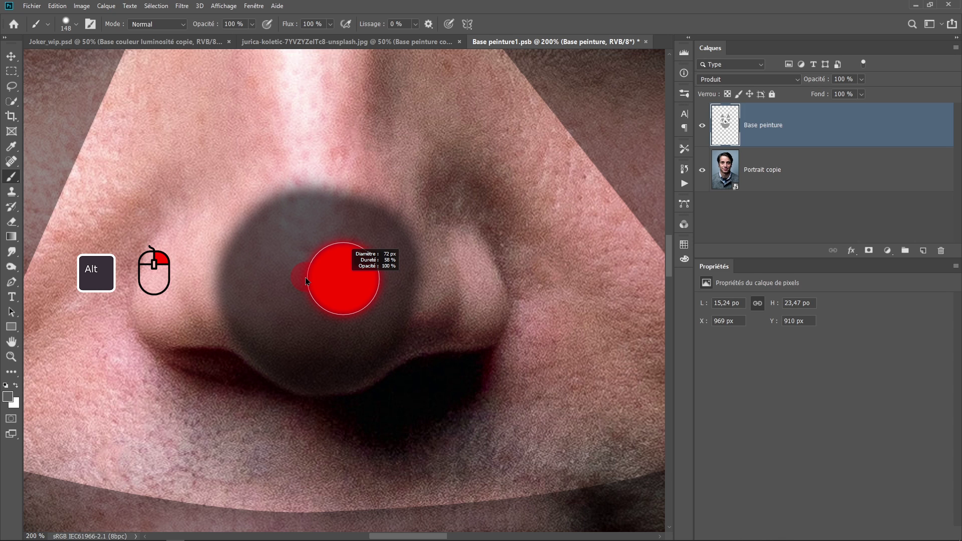
drag(306, 278, 302, 285)
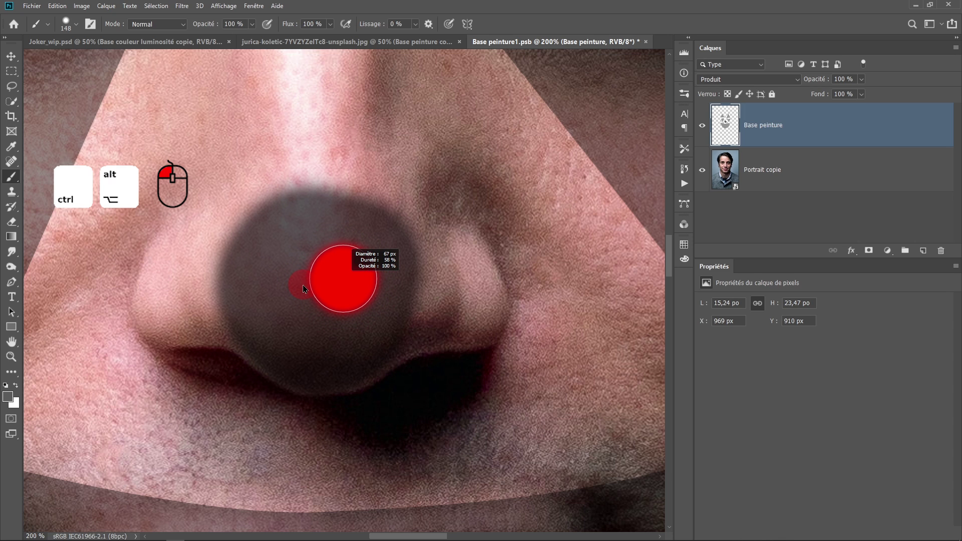
right_click(443, 305)
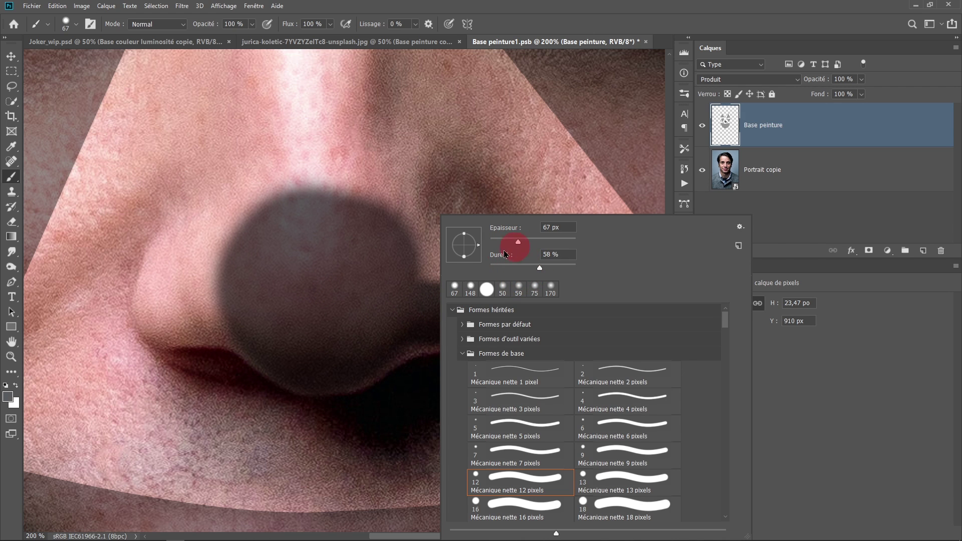
mouse_move(409, 295)
mouse_down()
mouse_move(307, 332)
mouse_move(350, 256)
mouse_up()
key(ctrl+minus)
key(ctrl+minus)
key(ctrl+minus)
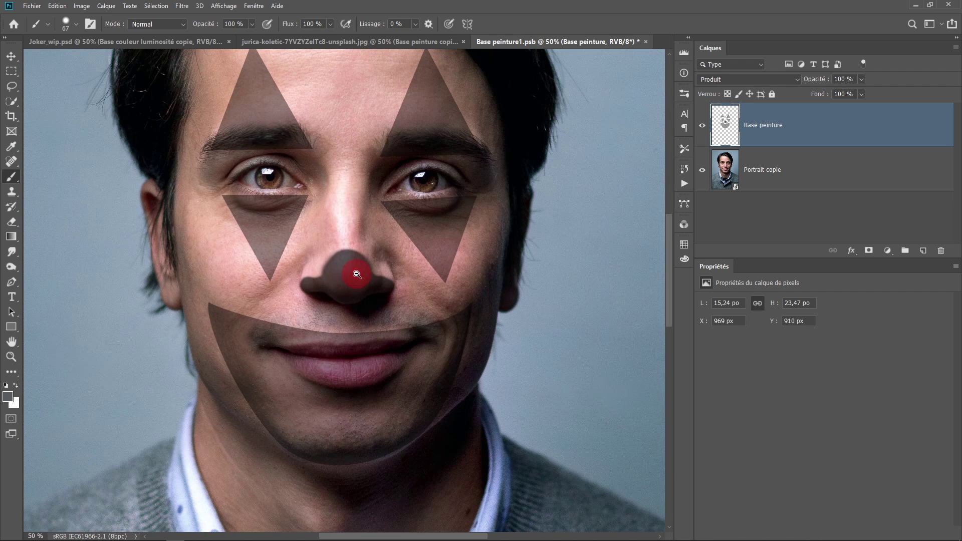
scroll(416, 255, up, 3)
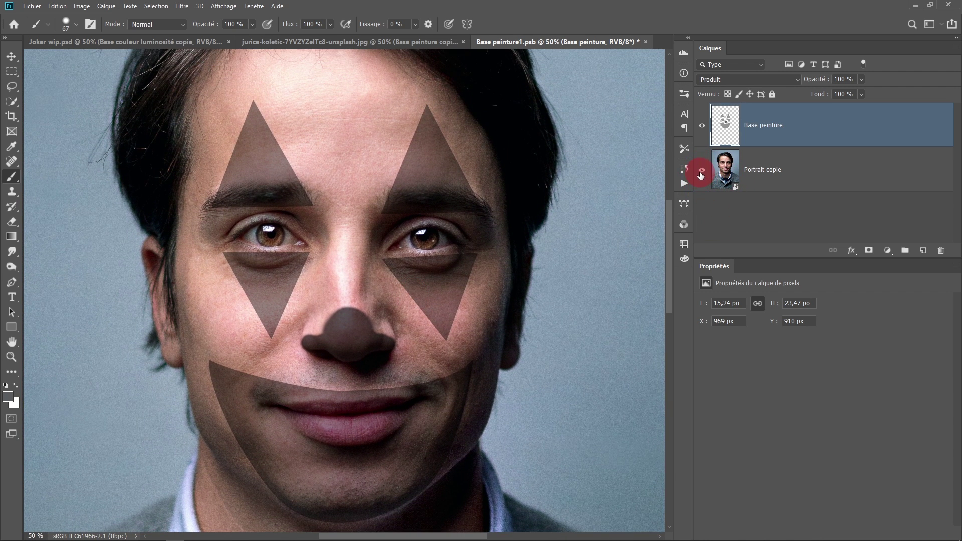
Hide Portrait copie, lock transparent pixels, and repaint the nose shape grey
click(700, 173)
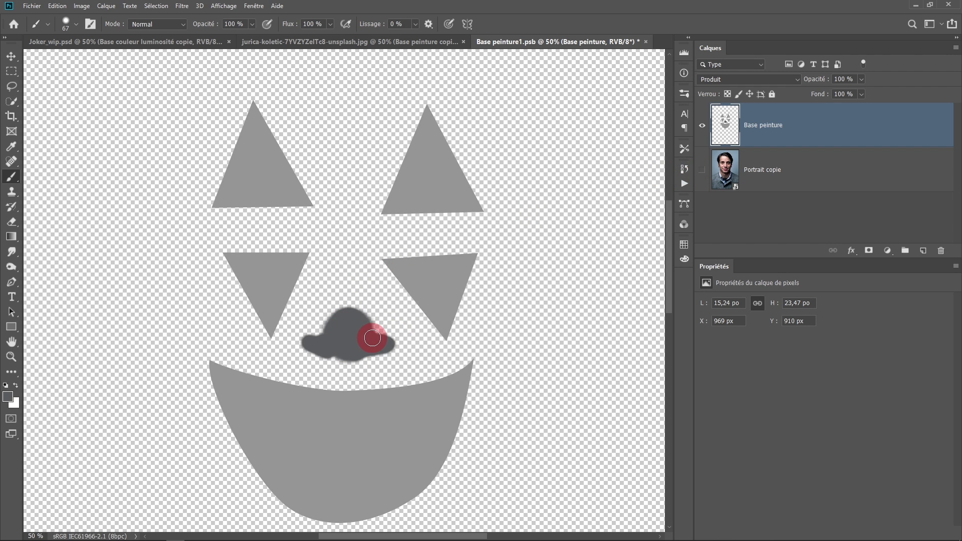
scroll(376, 333, up, 2)
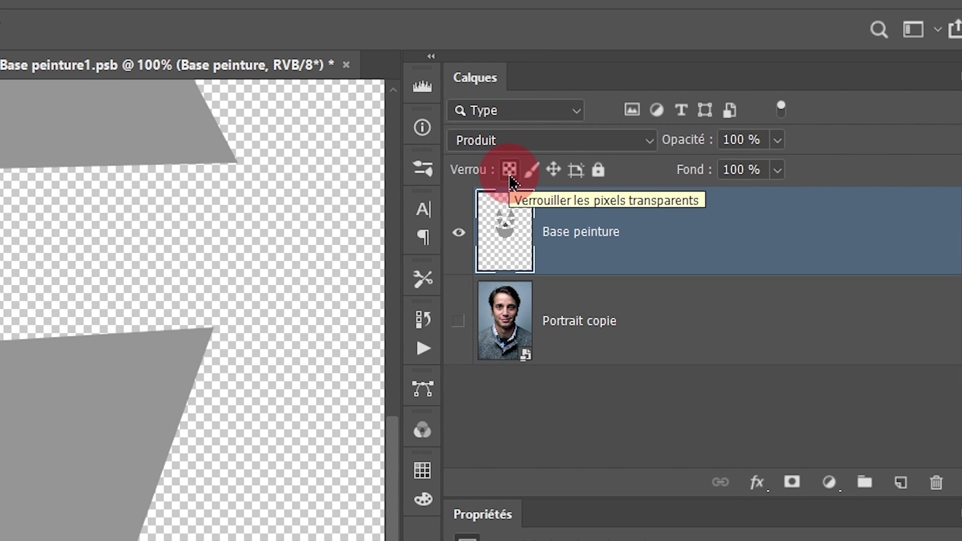
click(510, 173)
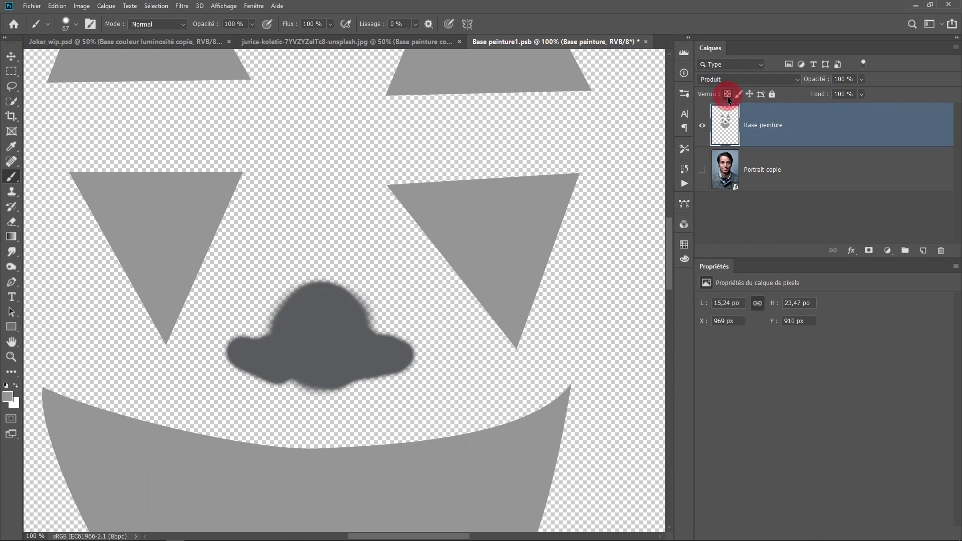
mouse_move(371, 340)
mouse_down()
mouse_move(257, 345)
mouse_move(247, 355)
mouse_move(340, 348)
mouse_move(312, 354)
mouse_move(341, 384)
mouse_move(376, 319)
mouse_move(354, 359)
mouse_move(348, 330)
mouse_move(322, 311)
mouse_move(253, 333)
mouse_move(316, 380)
mouse_move(284, 337)
mouse_move(358, 318)
mouse_up()
Unlock transparent pixels on the paint layer and close the Base peinture document
click(727, 94)
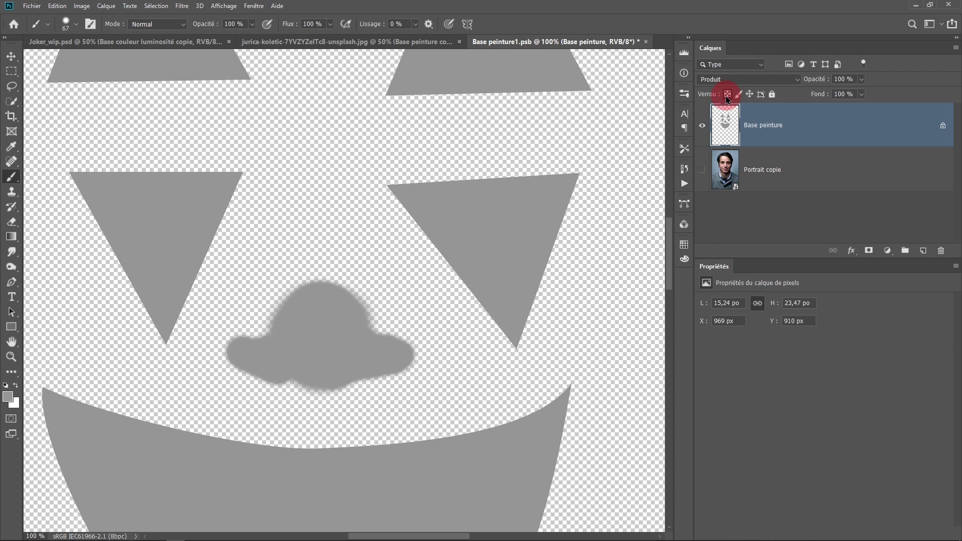
click(727, 95)
click(646, 44)
click(646, 41)
Save the changes to Base peinture1.psb and check the new nose on the portrait
click(434, 209)
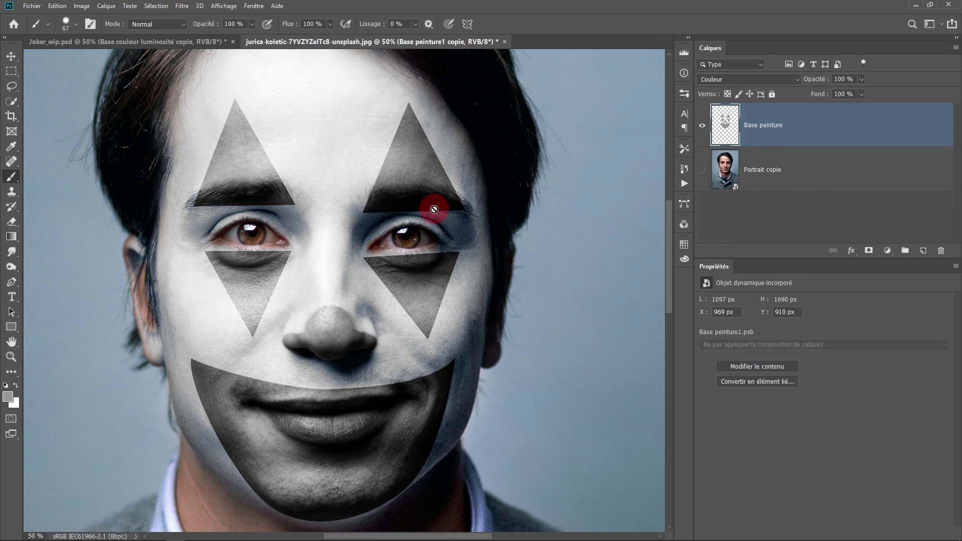
ctrl+click(341, 330)
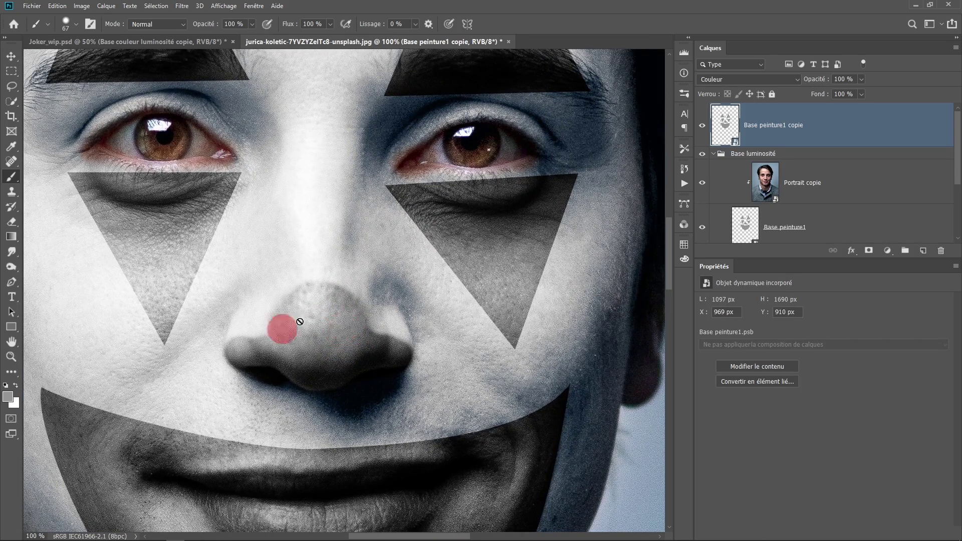
alt+click(322, 325)
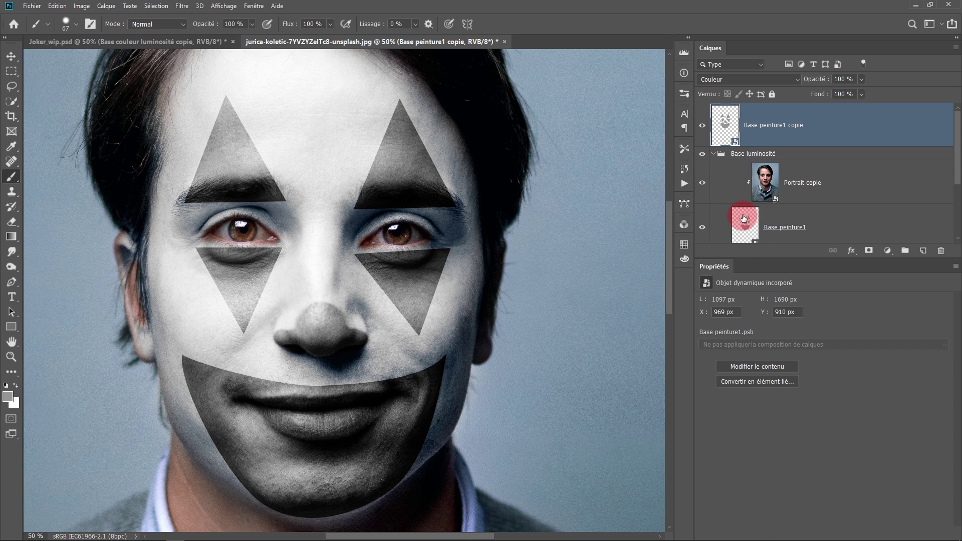
click(411, 239)
scroll(401, 231, up, 1)
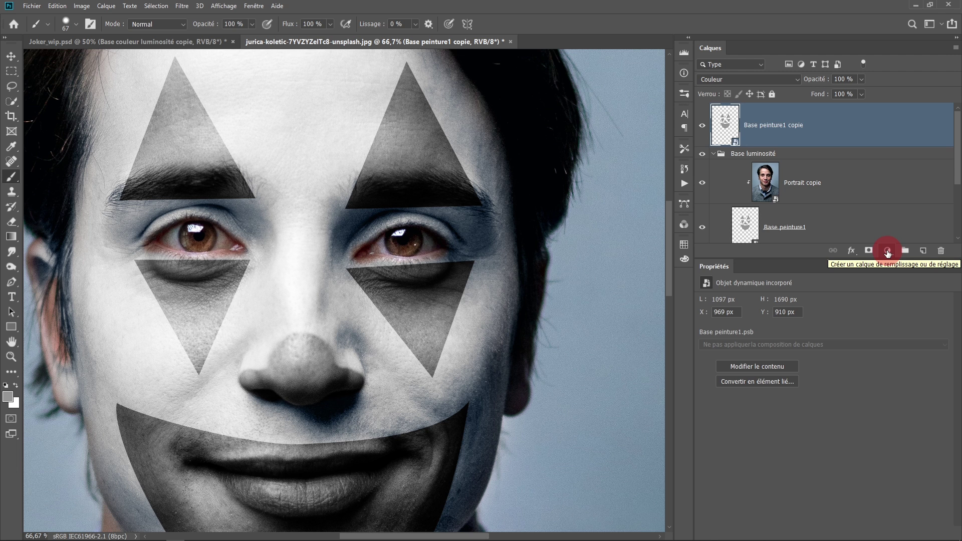
Add a Couleur unie fill layer, Fond 2, in a dark magenta colour
click(887, 251)
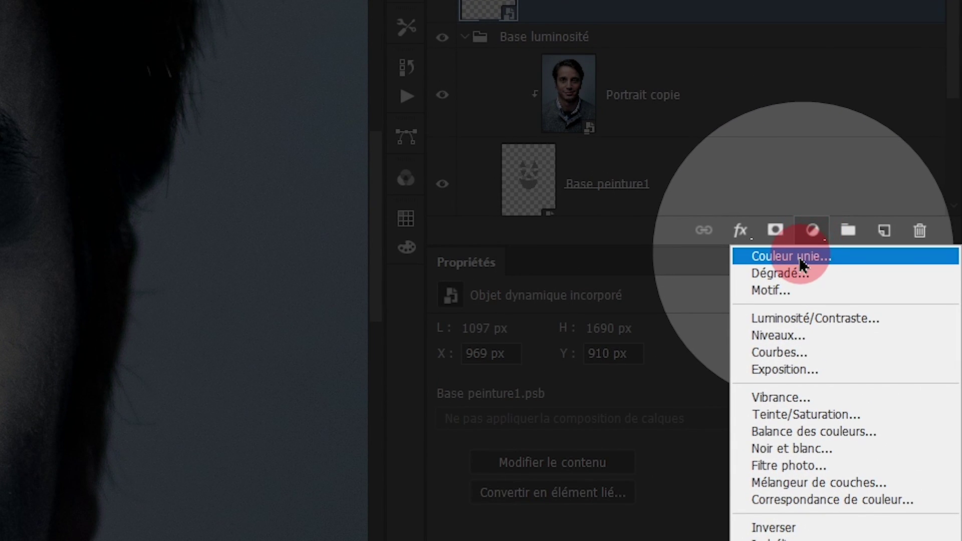
click(803, 258)
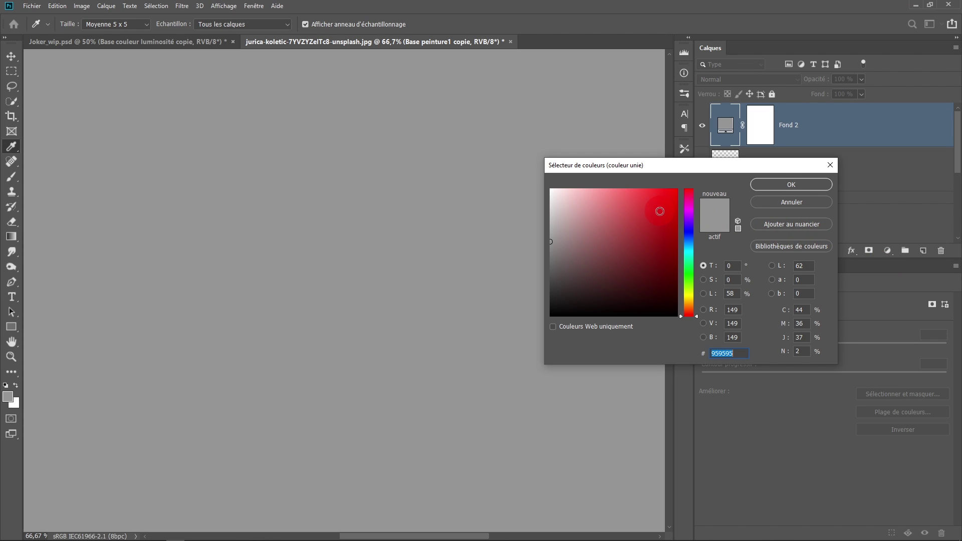
drag(658, 230, 662, 240)
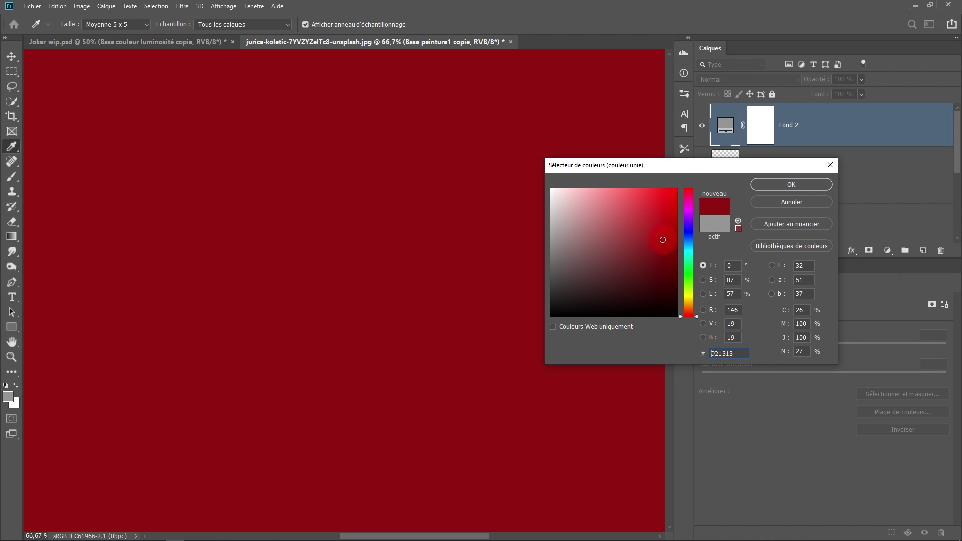
click(691, 209)
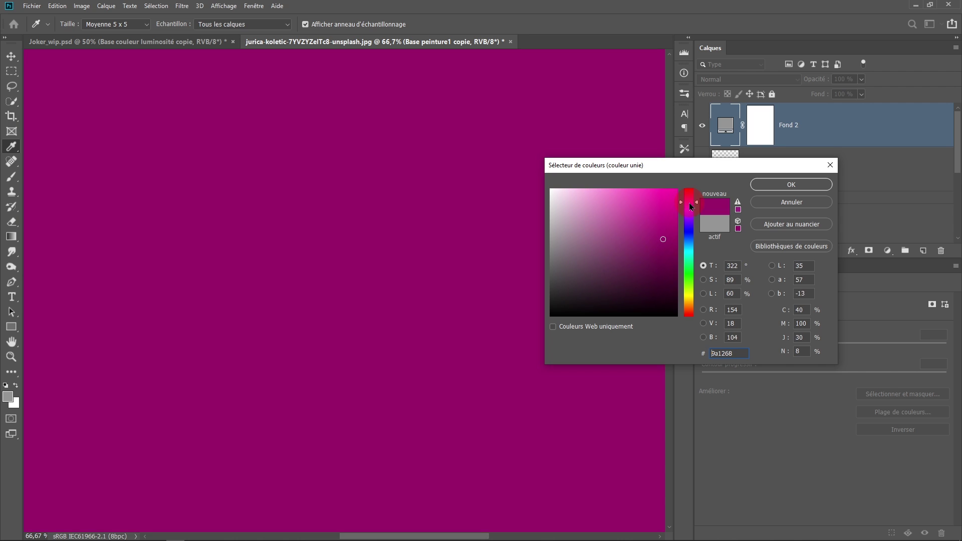
click(670, 254)
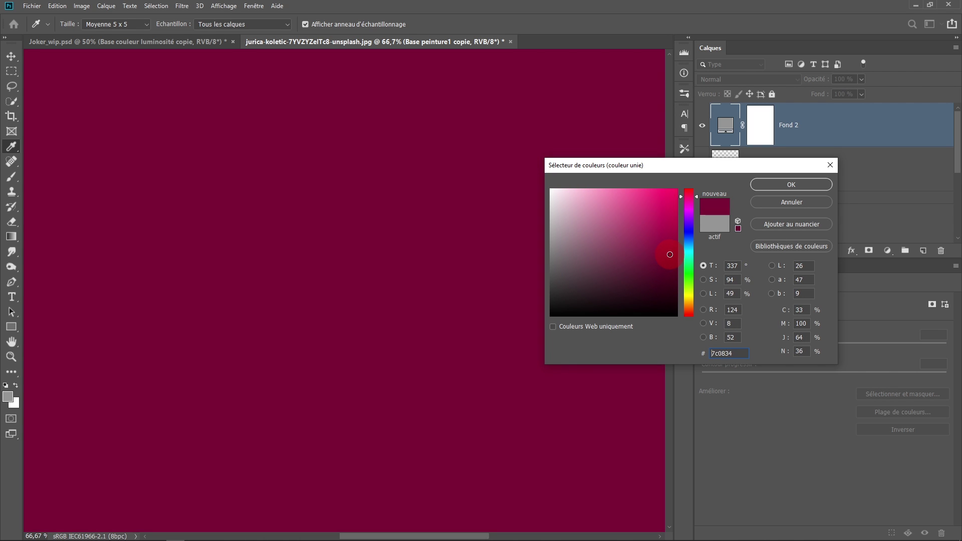
click(785, 186)
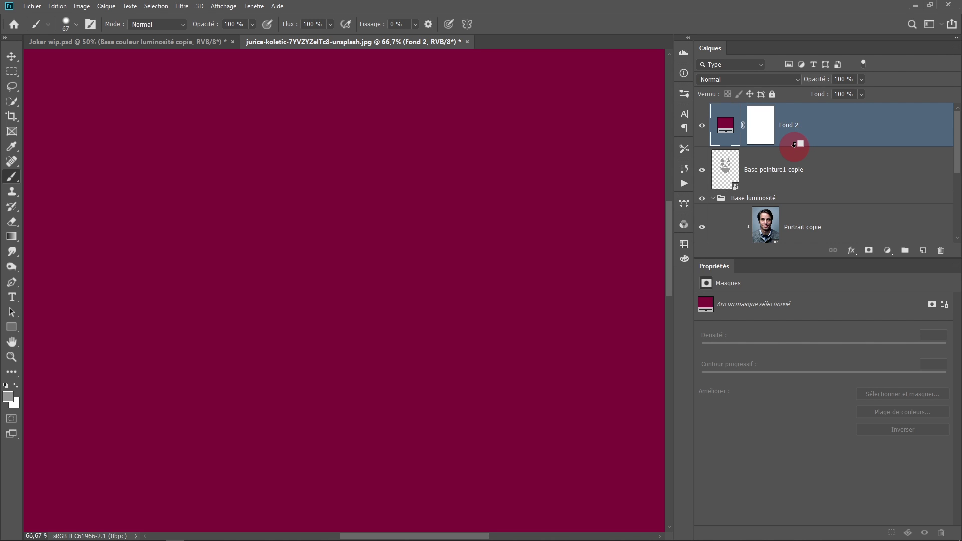
Clip Fond 2 to the paint layer below, turning the triangles, nose and smile magenta
alt+click(794, 144)
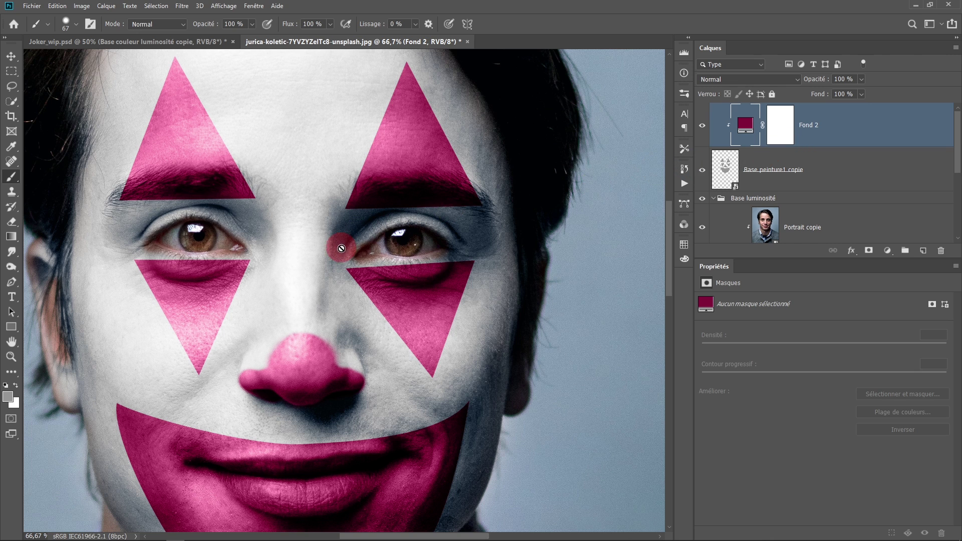
drag(333, 243, 374, 211)
drag(416, 244, 417, 186)
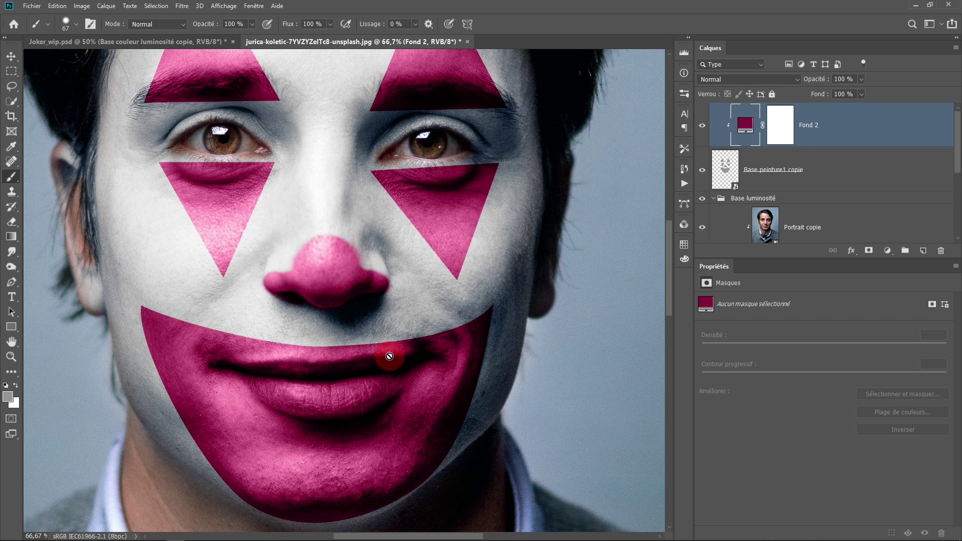
mouse_move(398, 272)
mouse_down()
mouse_move(390, 326)
mouse_move(399, 283)
mouse_up()
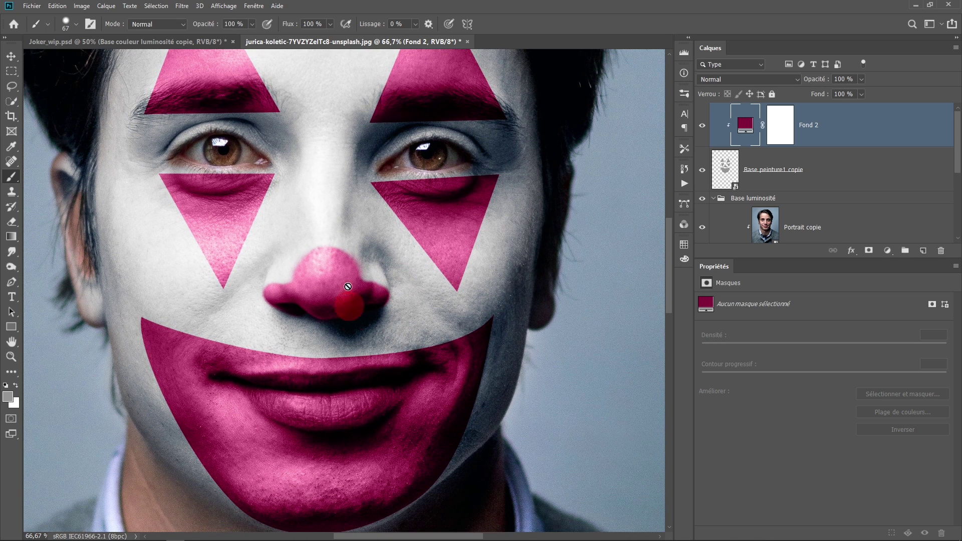
scroll(322, 275, up, 2)
scroll(331, 275, up, 1)
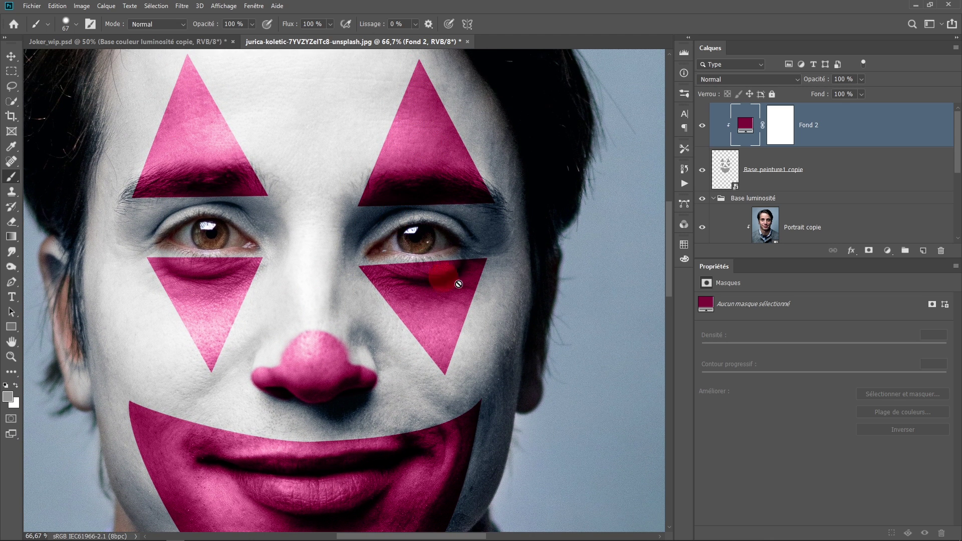
Paint black on Fond 2's mask with a ~247 px brush to remove magenta from the eye triangles
click(779, 131)
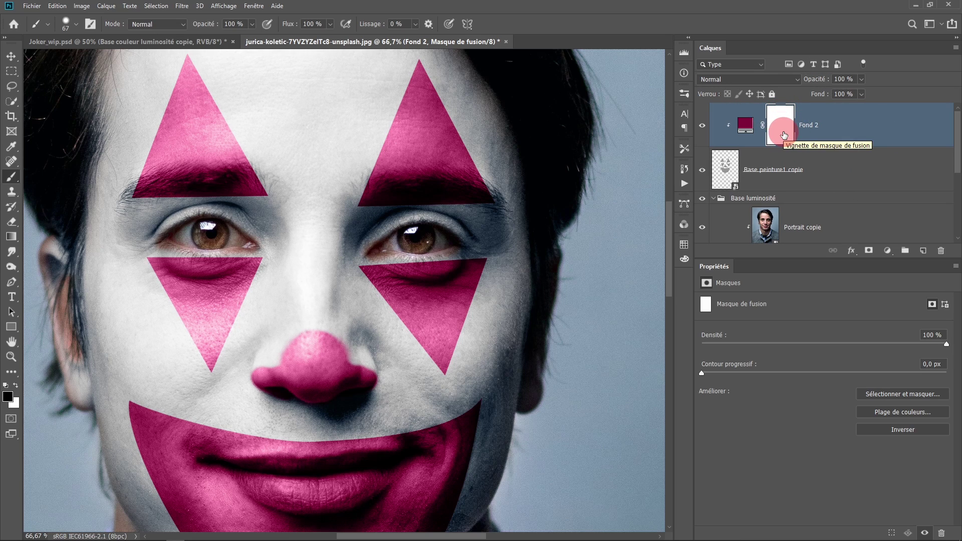
click(14, 191)
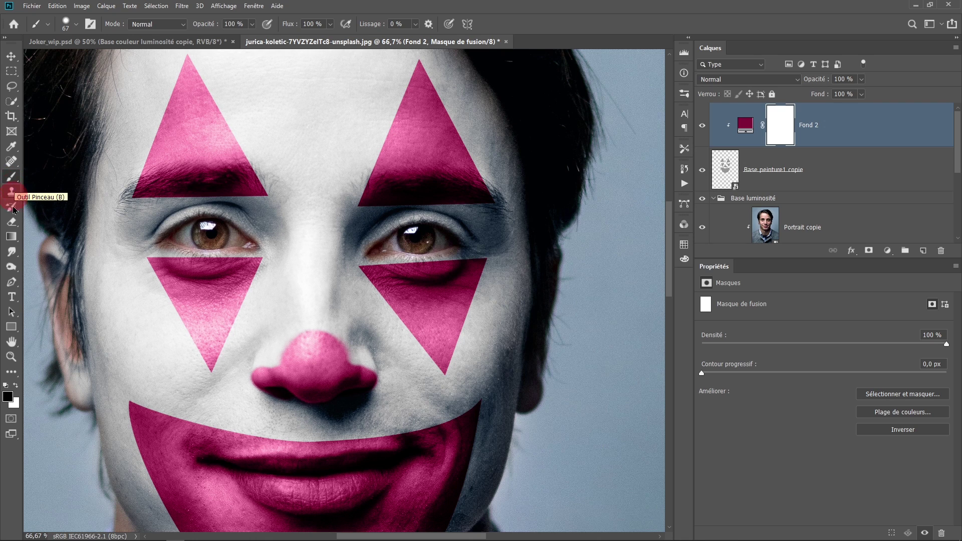
click(7, 399)
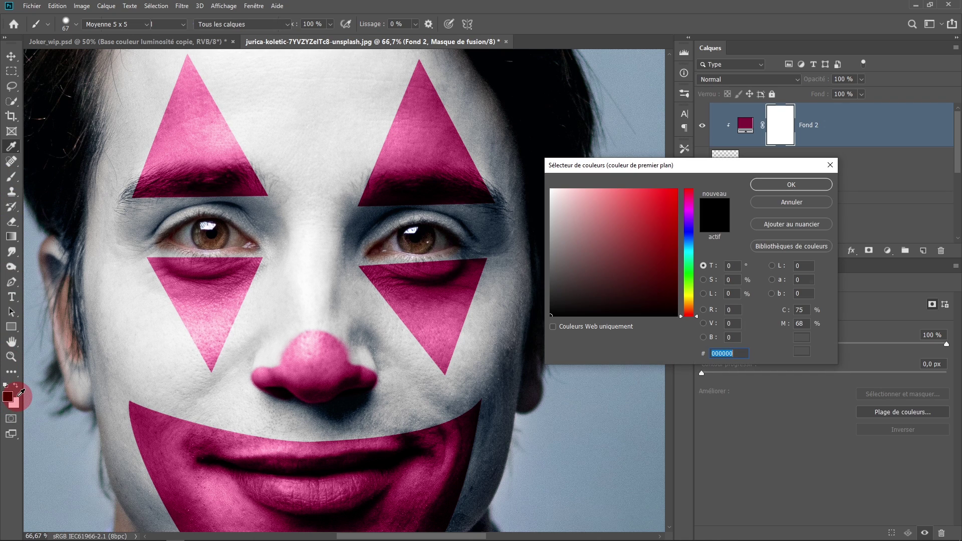
click(780, 203)
key(x)
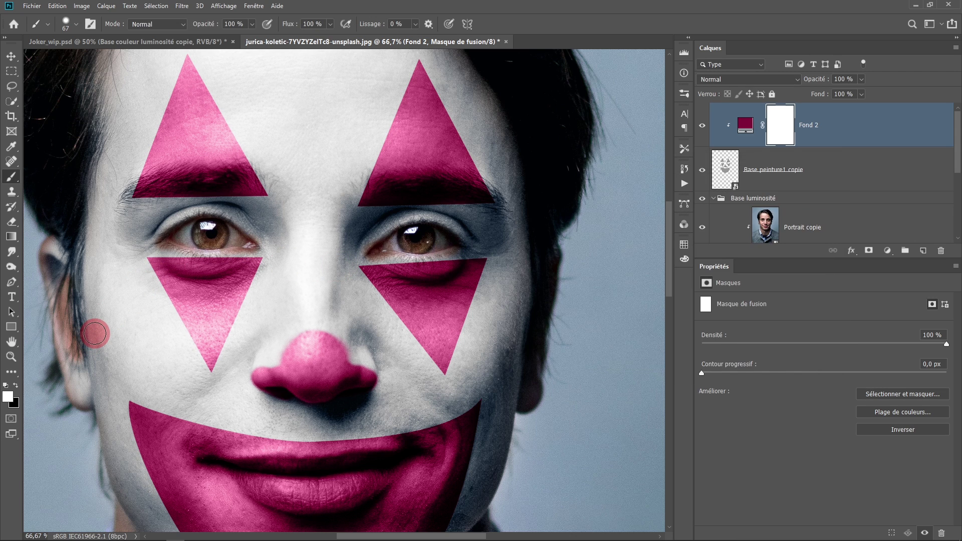
click(15, 399)
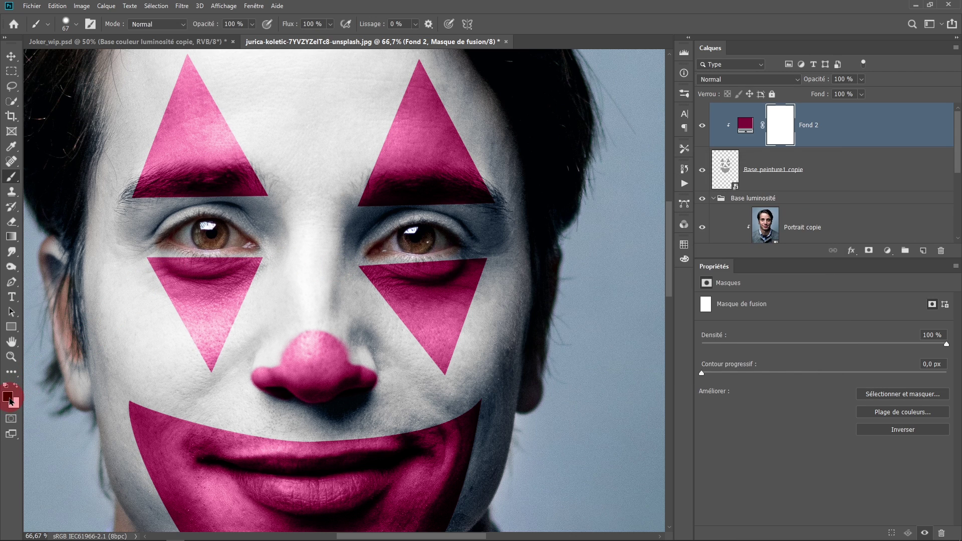
mouse_move(402, 290)
mouse_down()
mouse_move(434, 299)
mouse_move(449, 346)
mouse_move(419, 98)
mouse_move(392, 176)
mouse_move(366, 195)
mouse_up()
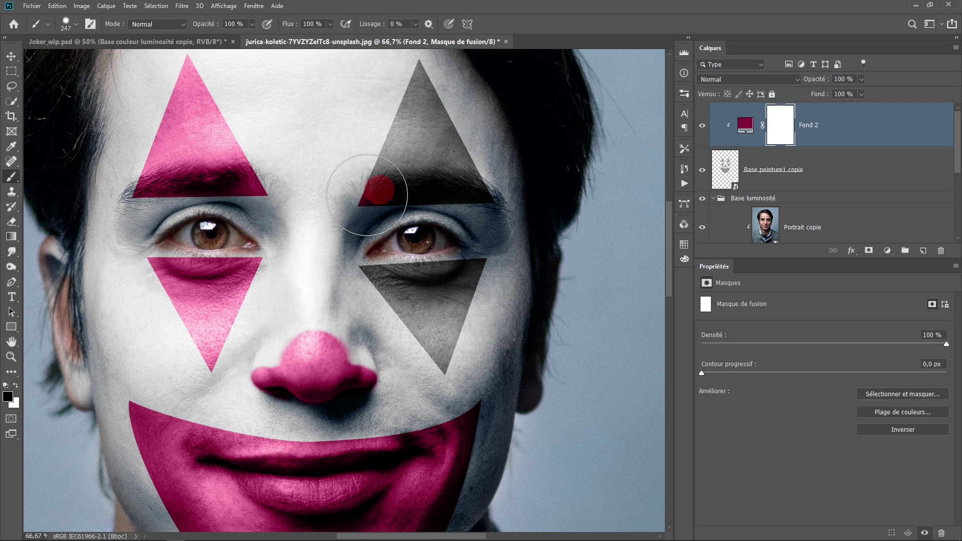
mouse_move(215, 105)
mouse_down()
mouse_move(194, 43)
mouse_move(193, 167)
mouse_move(211, 275)
mouse_move(219, 272)
mouse_move(160, 270)
mouse_up()
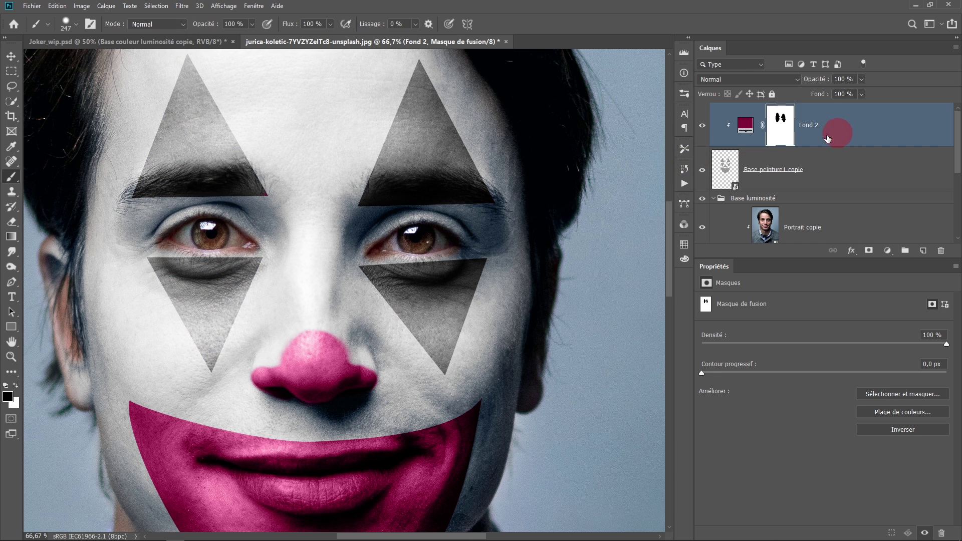
click(743, 133)
Duplicate Fond 2 with Ctrl+J and clip the copy to the layer below
click(854, 140)
key(ctrl+j)
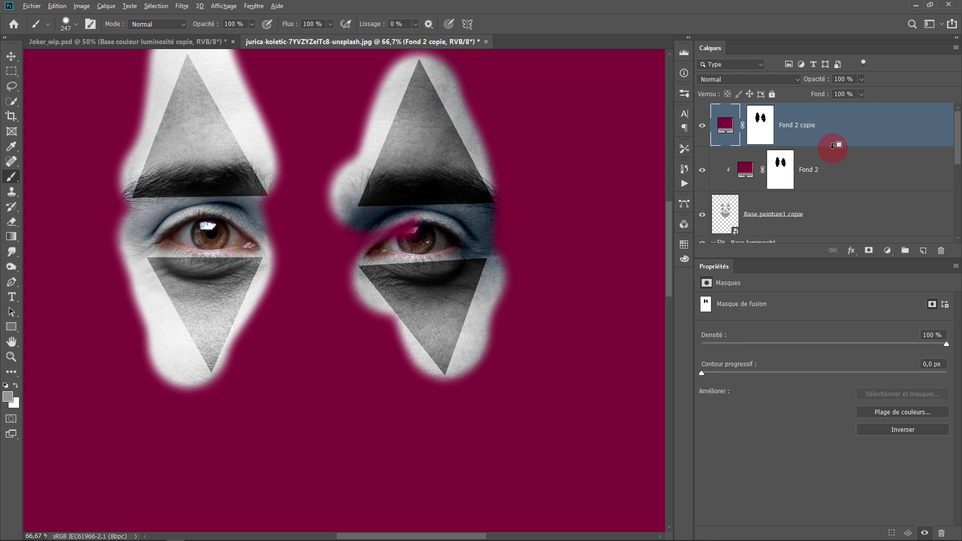
alt+click(832, 145)
click(780, 127)
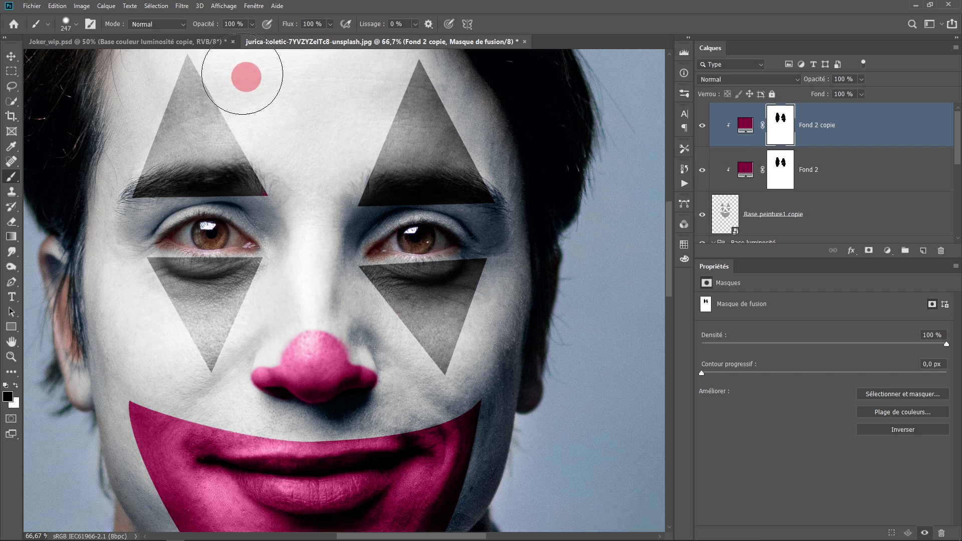
Fill the Fond 2 copie mask with Blanc using Edit > Remplir
click(65, 9)
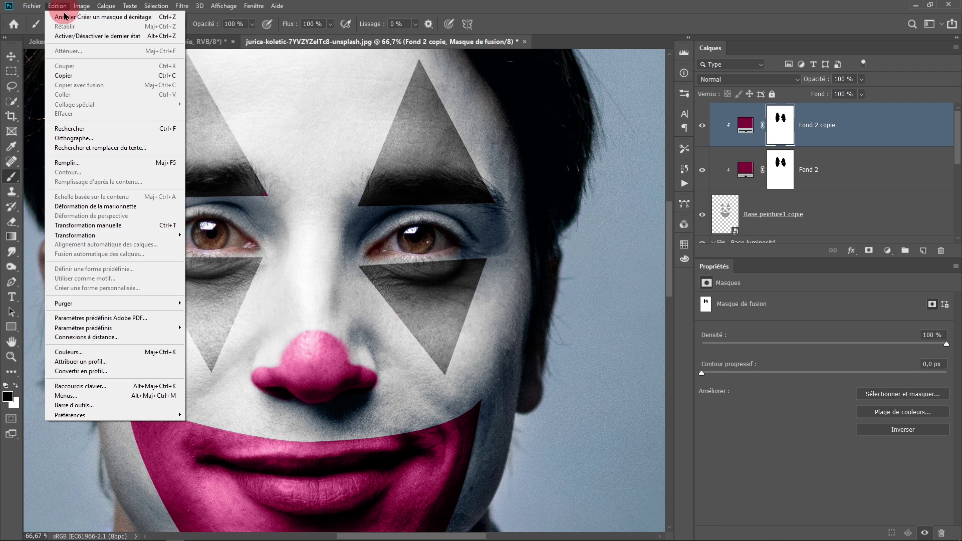
click(68, 162)
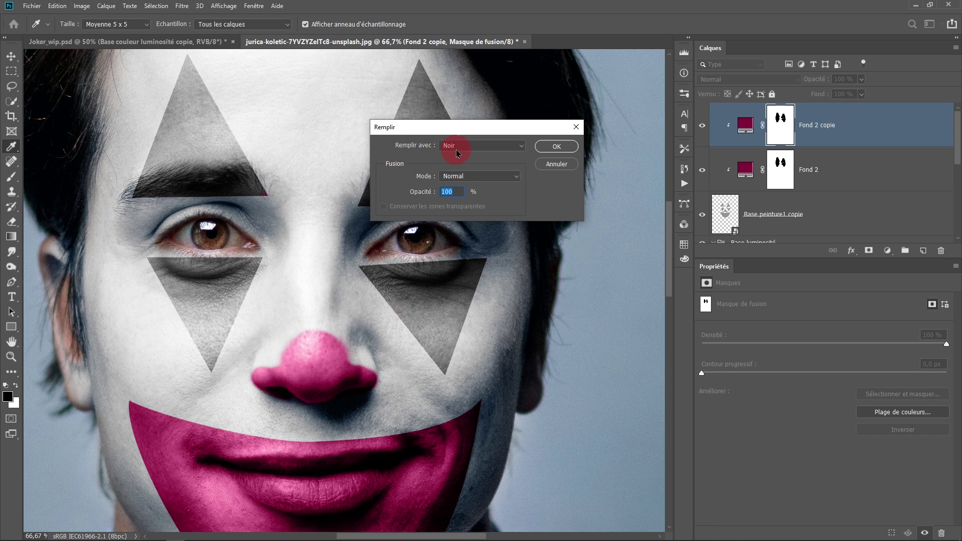
click(457, 152)
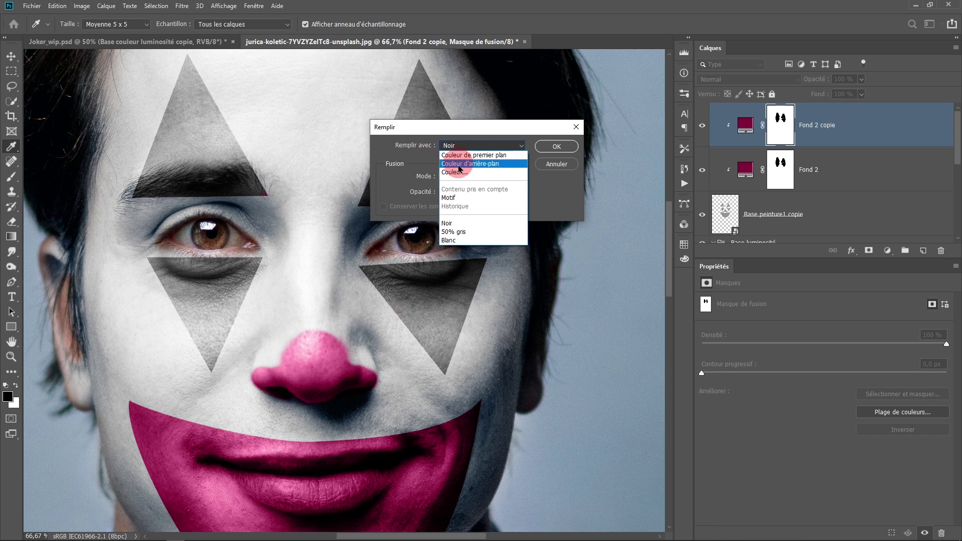
click(461, 235)
click(556, 145)
Change the Fond 2 copie fill colour to deep blue #1a3684
key(b)
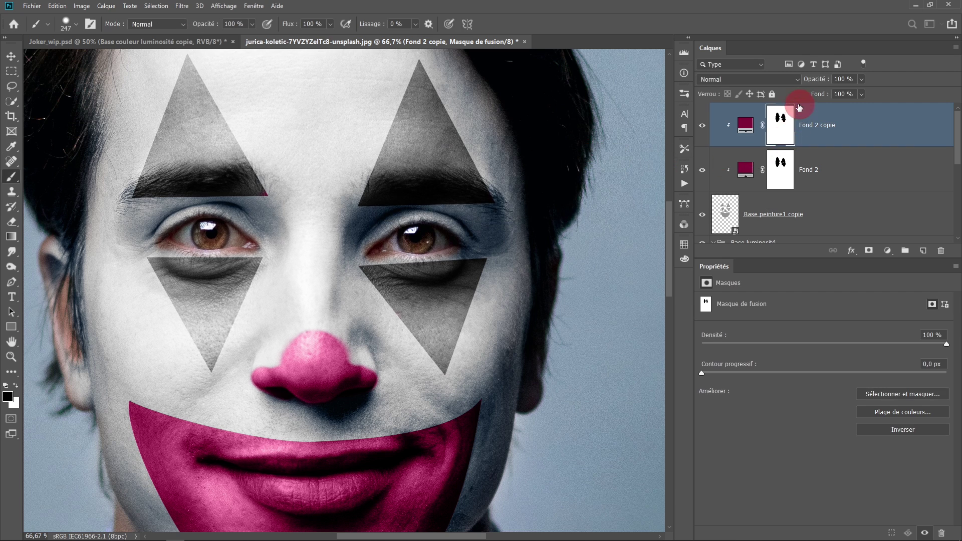
click(745, 134)
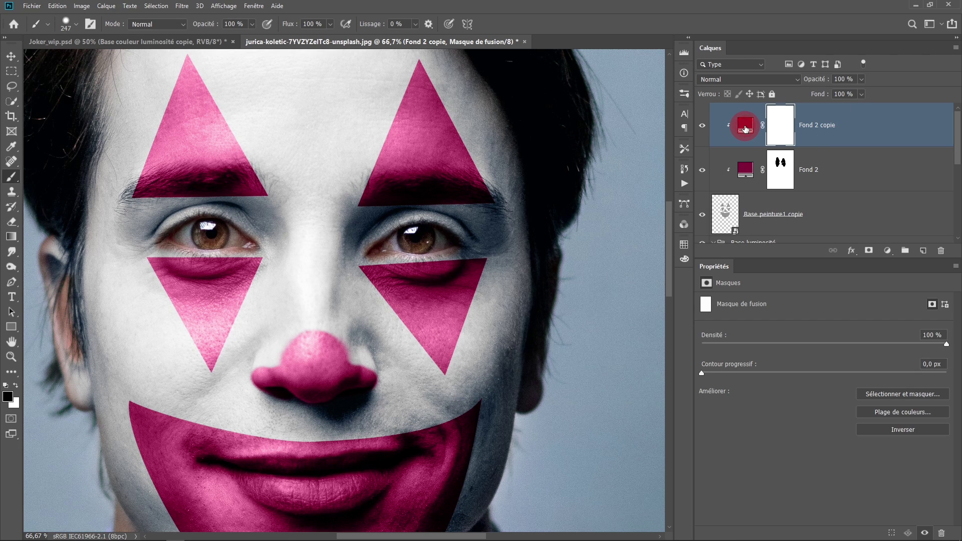
double_click(745, 129)
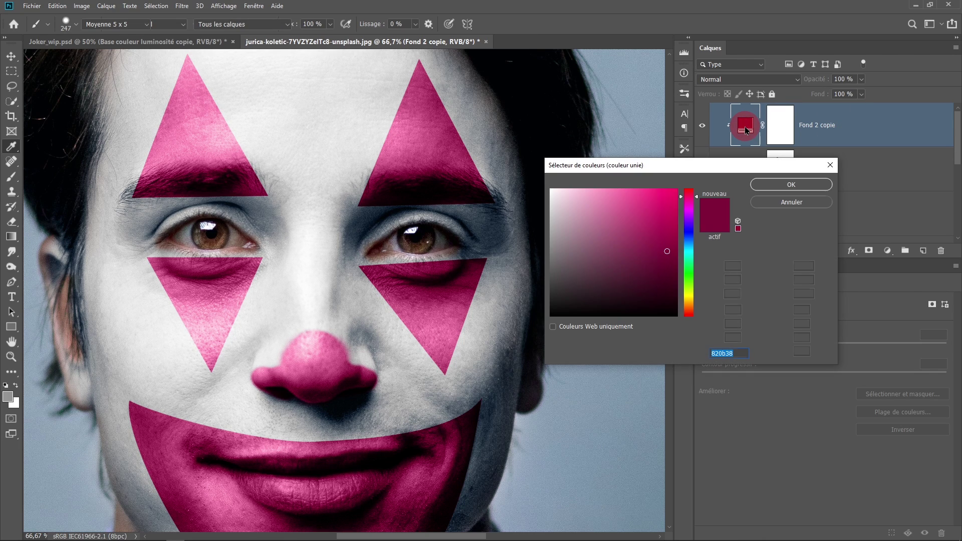
click(691, 234)
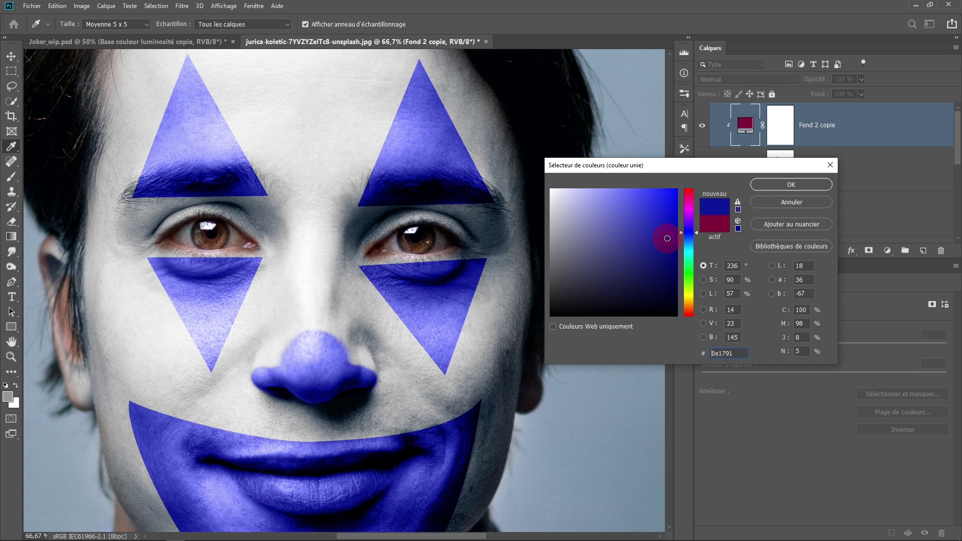
mouse_move(666, 237)
mouse_down()
mouse_move(337, 369)
mouse_move(660, 238)
mouse_up()
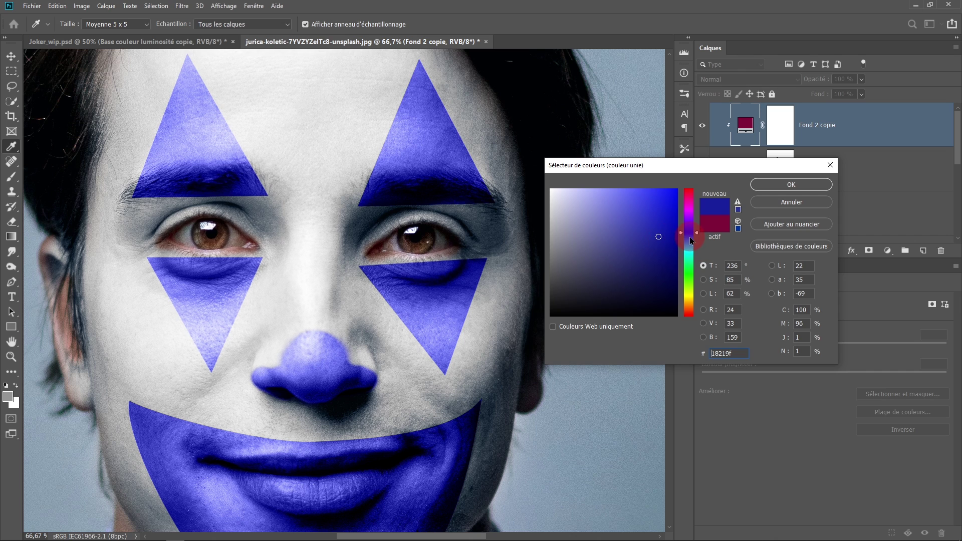
click(690, 237)
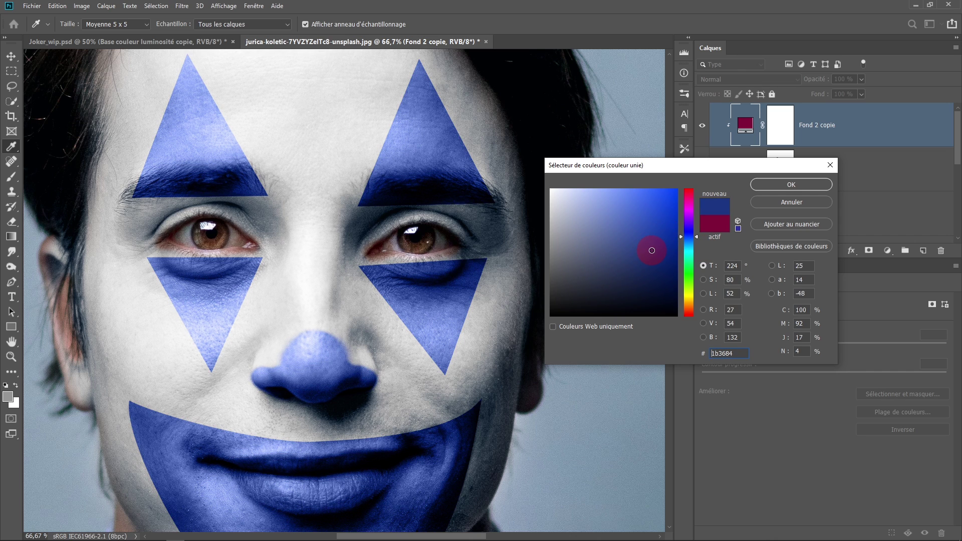
click(781, 186)
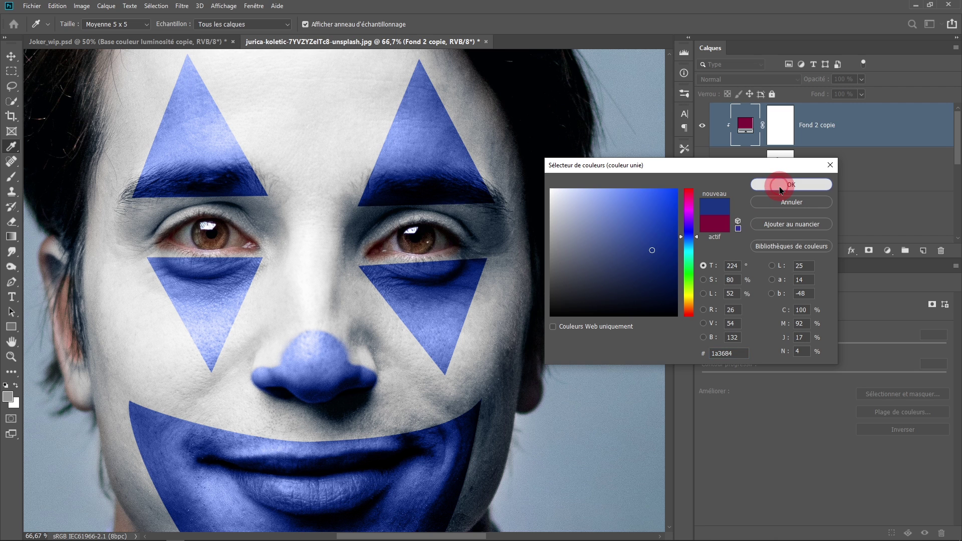
key(b)
click(784, 130)
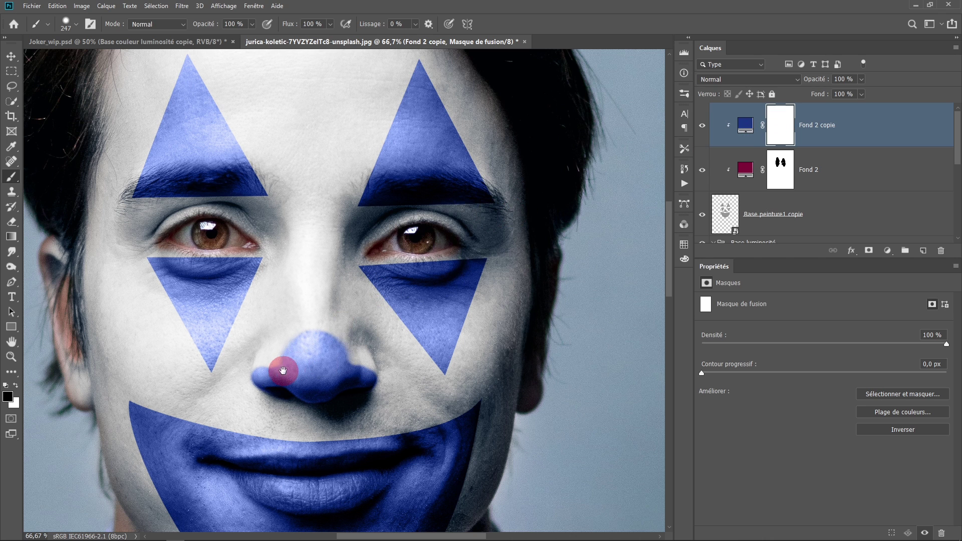
Mask the blue off the nose and smile with black in Fond 2 copie's mask, leaving the four triangles blue
mouse_move(279, 370)
mouse_down()
mouse_move(288, 293)
mouse_move(311, 279)
mouse_move(343, 290)
mouse_move(408, 386)
mouse_move(467, 372)
mouse_move(251, 401)
mouse_move(290, 398)
mouse_move(140, 333)
mouse_move(446, 467)
mouse_up()
scroll(458, 210, up, 3)
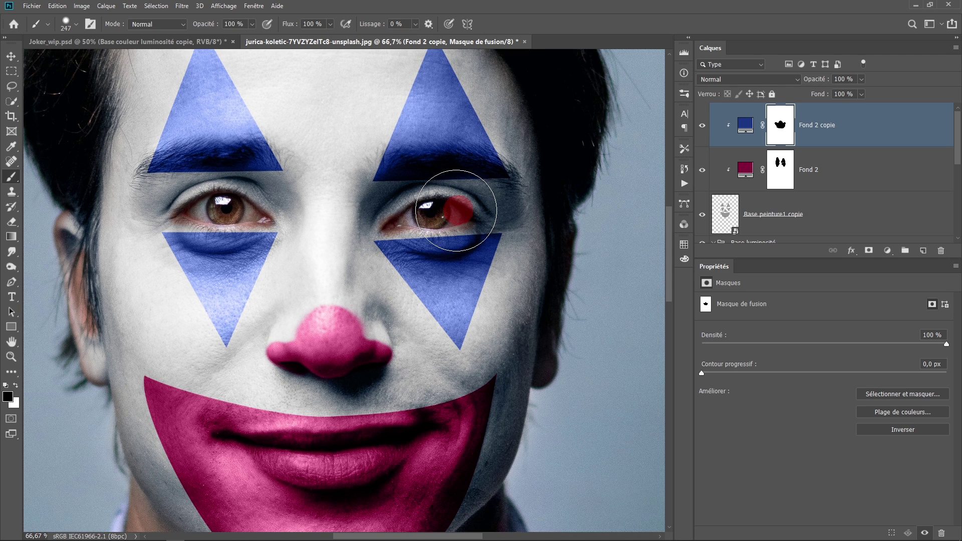
scroll(456, 211, up, 3)
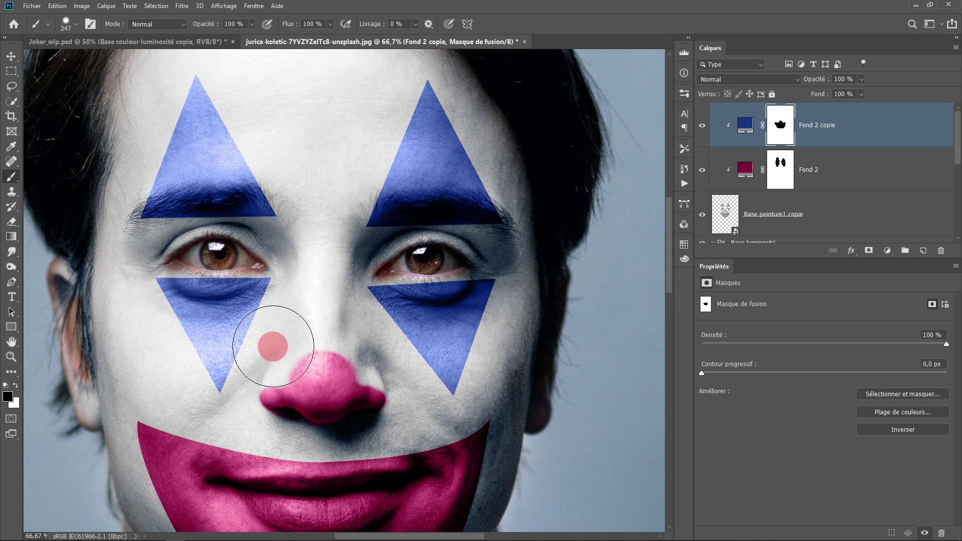
scroll(273, 346, down, 3)
scroll(307, 285, down, 1)
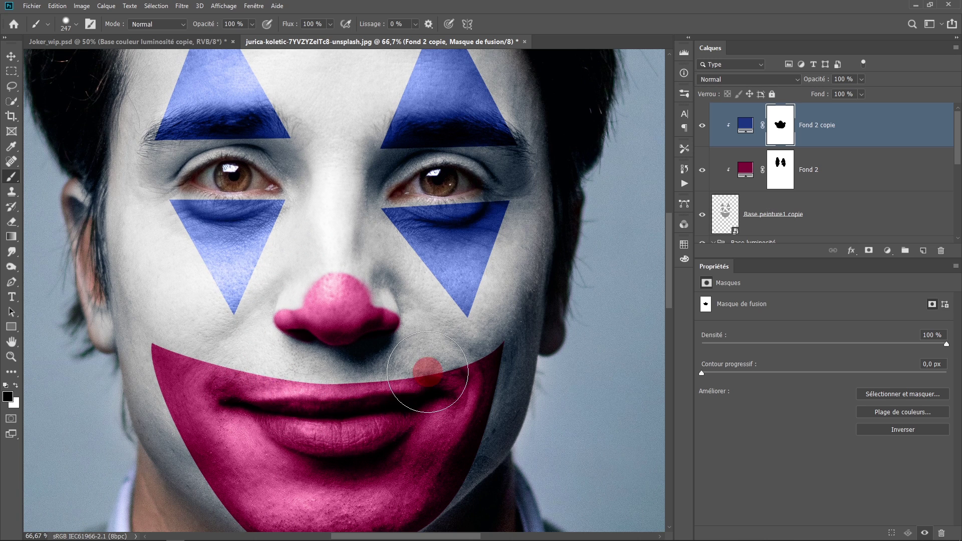
scroll(721, 175, down, 1)
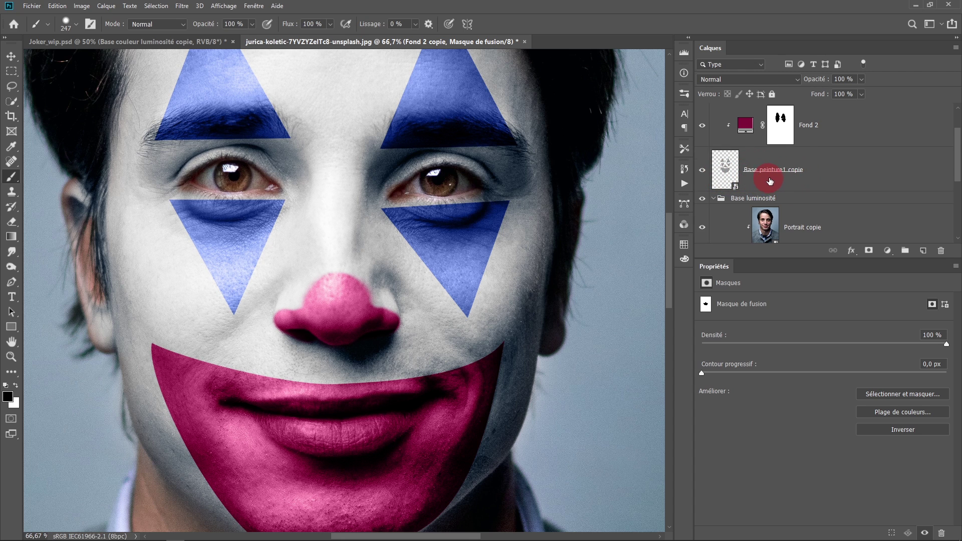
Open the Base peinture1 copie smart object, show Portrait copie beneath, and shrink the brush to about 91 px
double_click(726, 174)
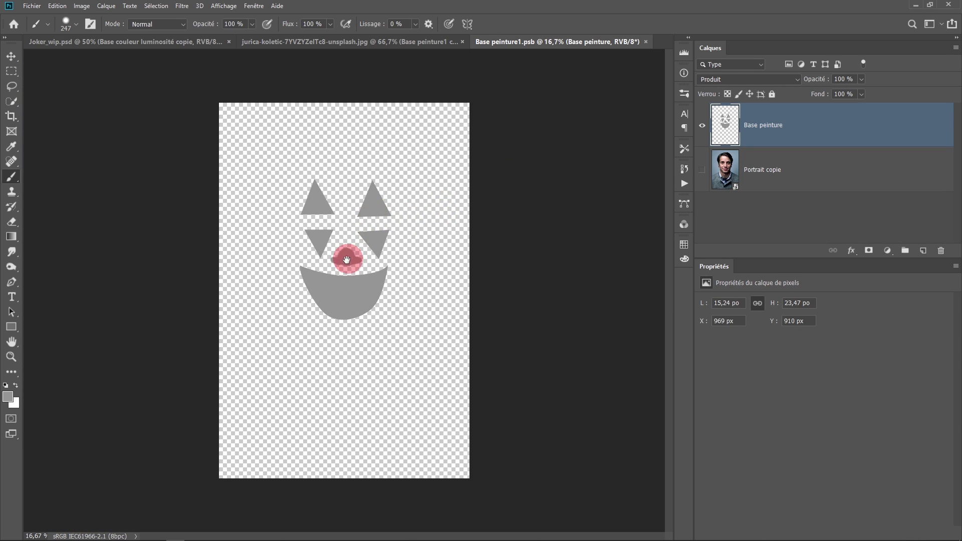
scroll(346, 259, up, 1)
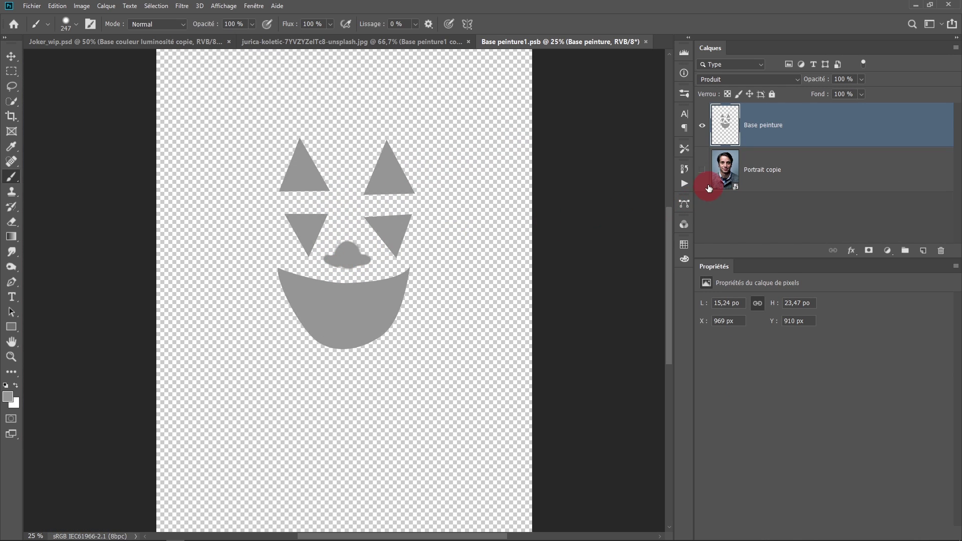
click(702, 171)
scroll(408, 240, up, 2)
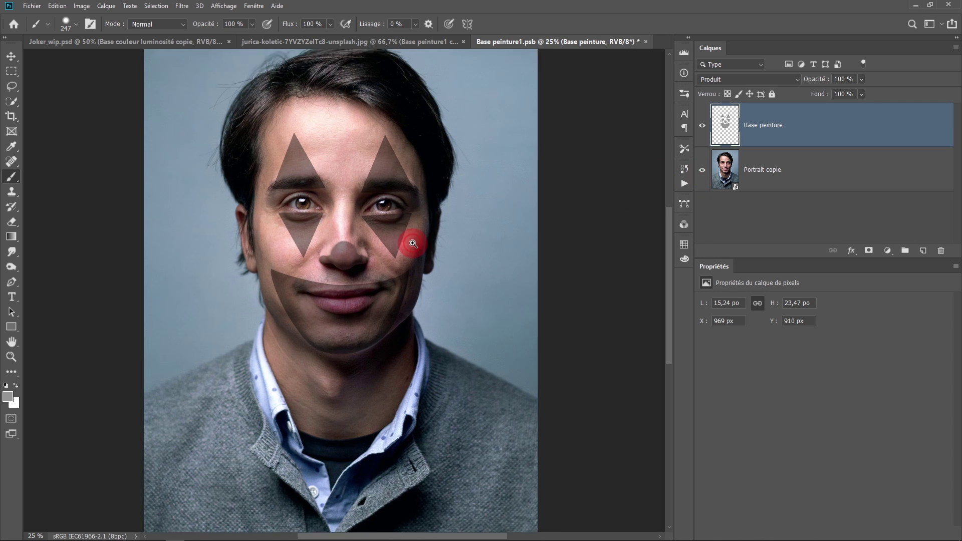
drag(415, 232, 470, 317)
scroll(429, 279, up, 1)
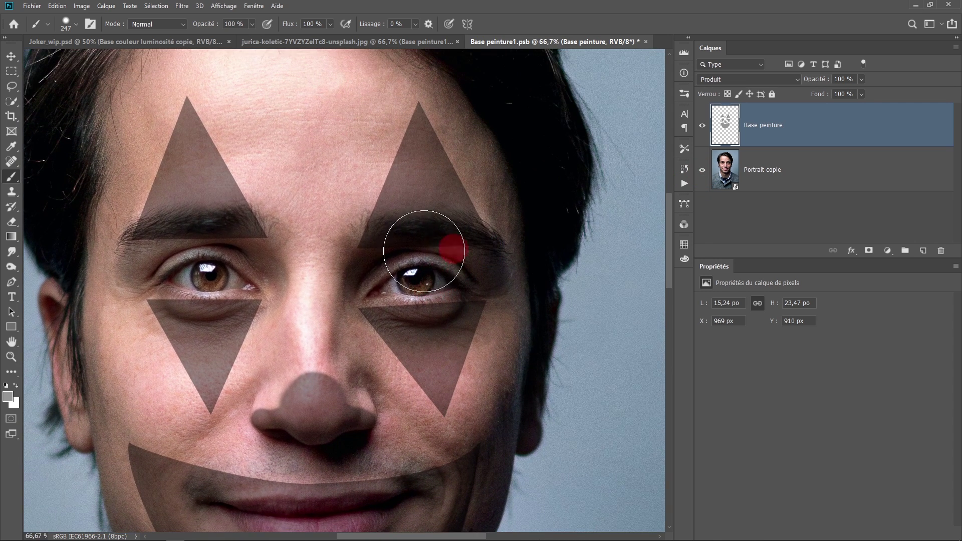
drag(360, 250, 329, 203)
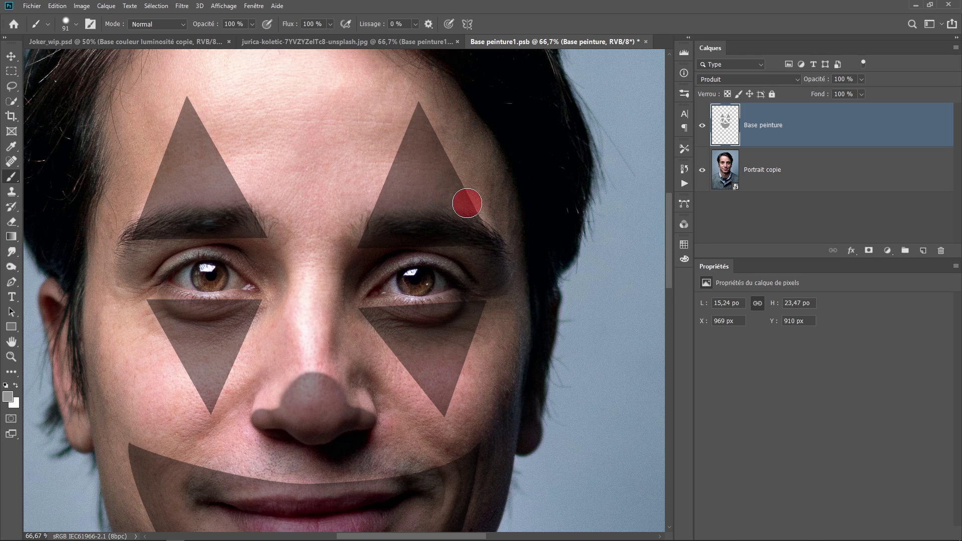
Make the round brush 100 px with its hardness lowered to about 40%
click(76, 26)
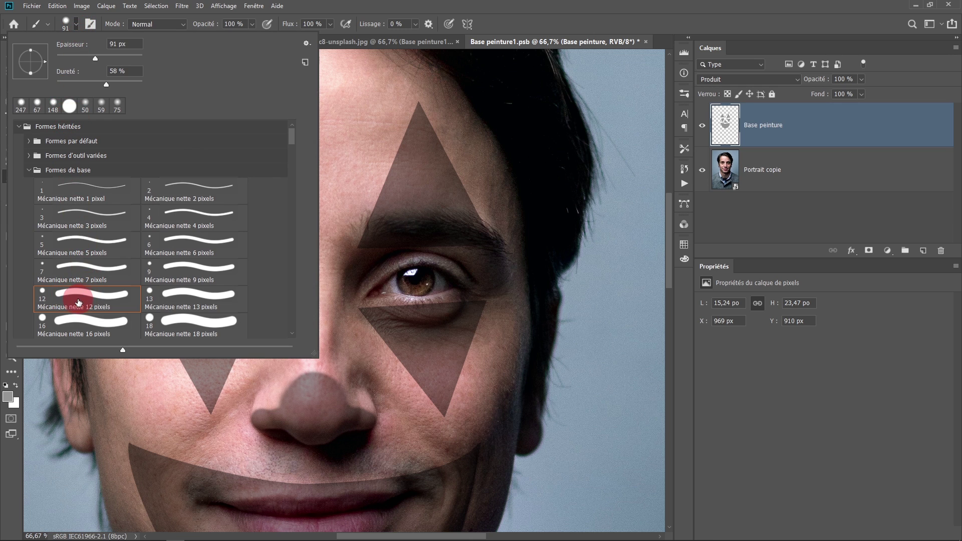
click(468, 31)
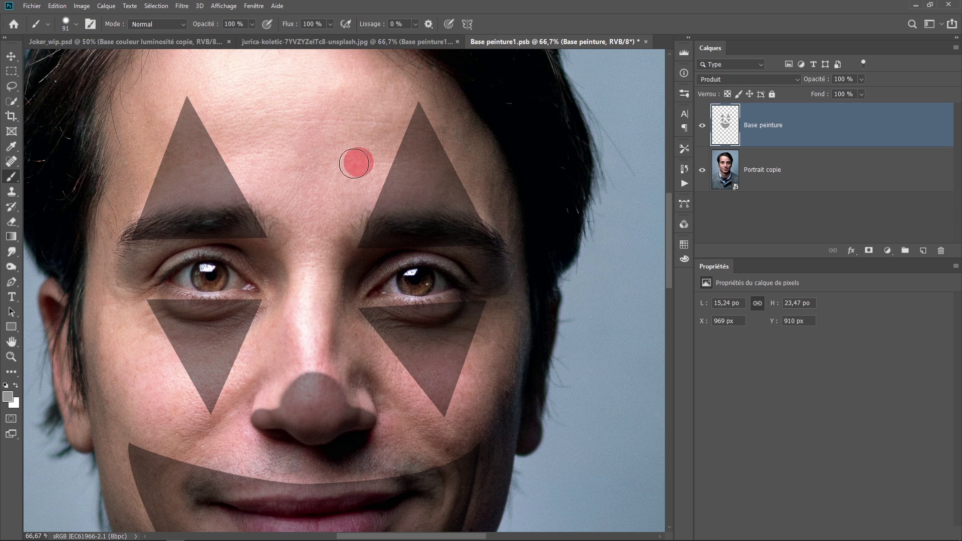
right_click(344, 166)
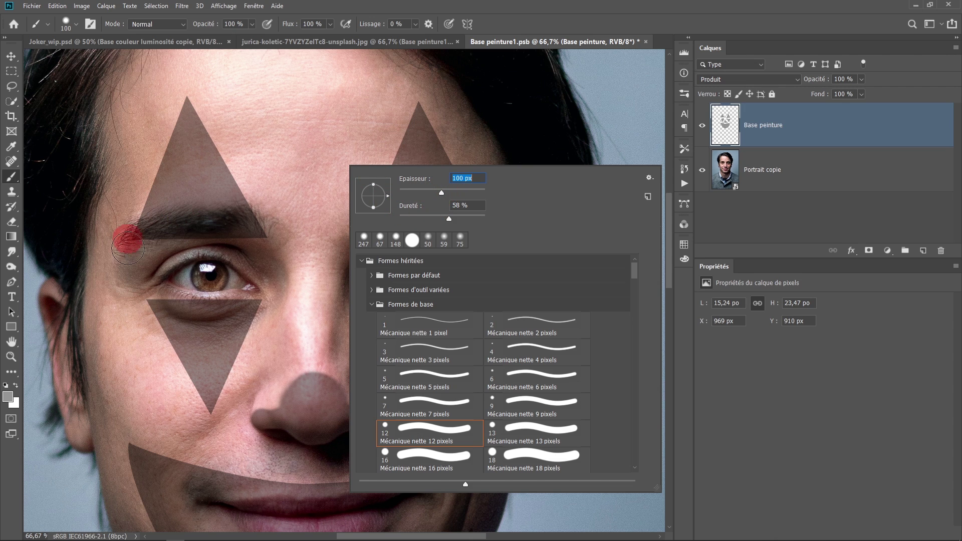
click(448, 219)
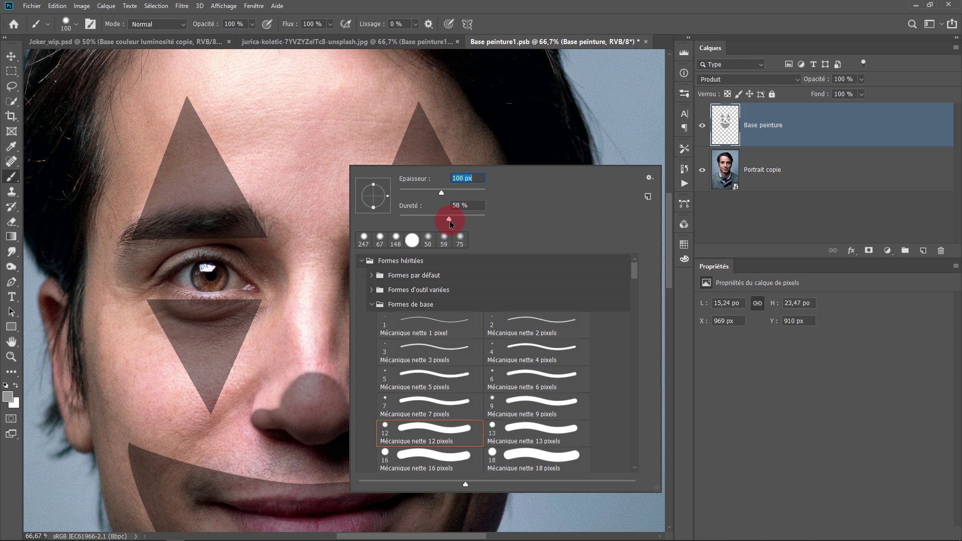
drag(449, 221, 444, 220)
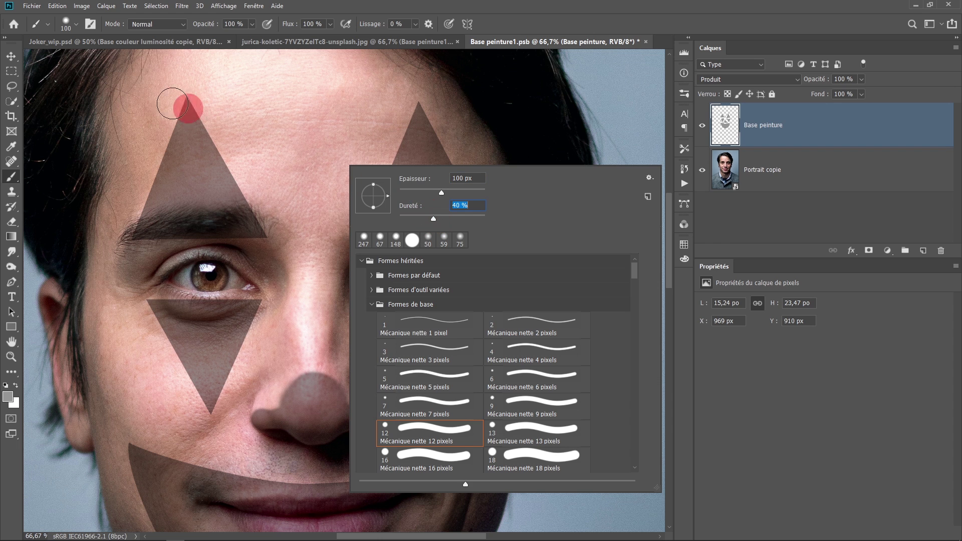
click(92, 25)
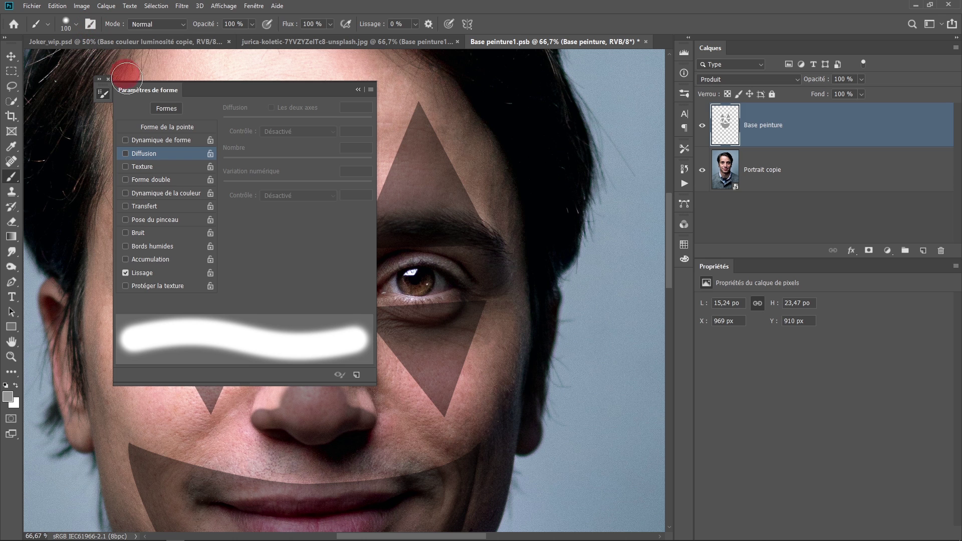
Enable Dynamique de forme with 100% size variation on the brush
click(130, 94)
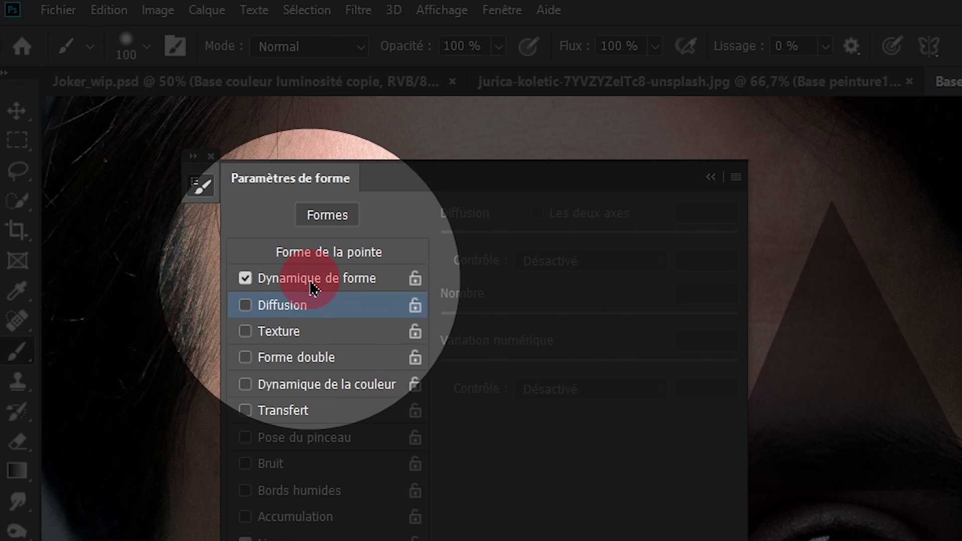
click(309, 281)
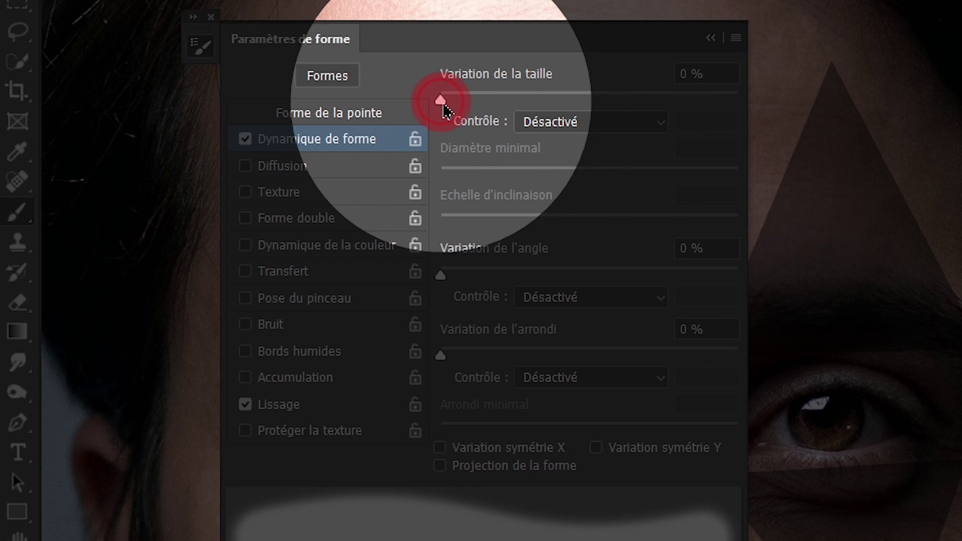
drag(441, 102, 744, 117)
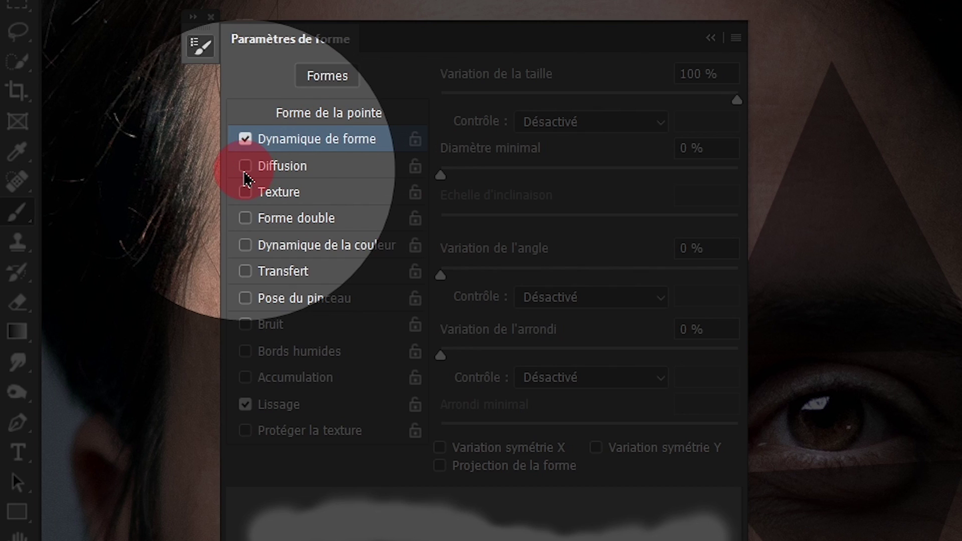
Turn on Diffusion with a higher scatter amount and save the brush as a new preset
click(245, 167)
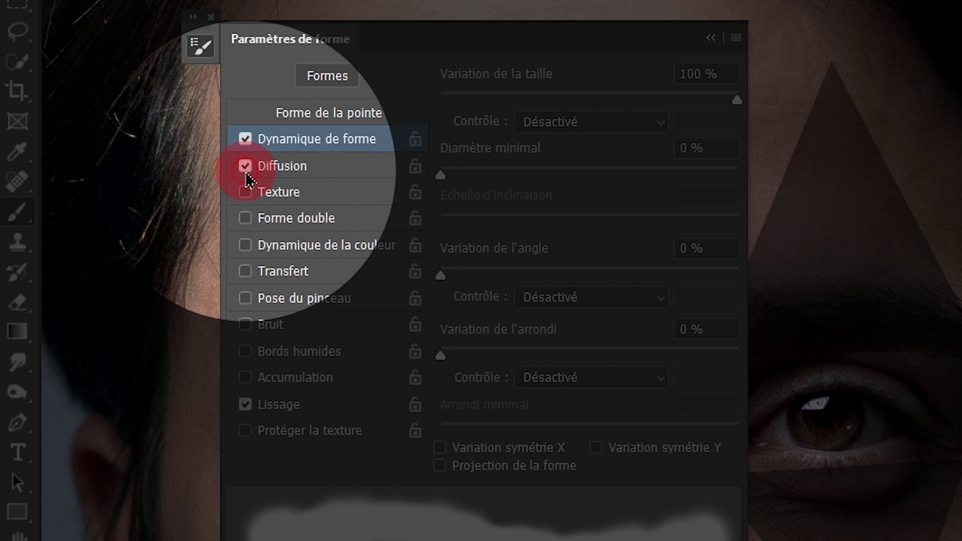
click(284, 176)
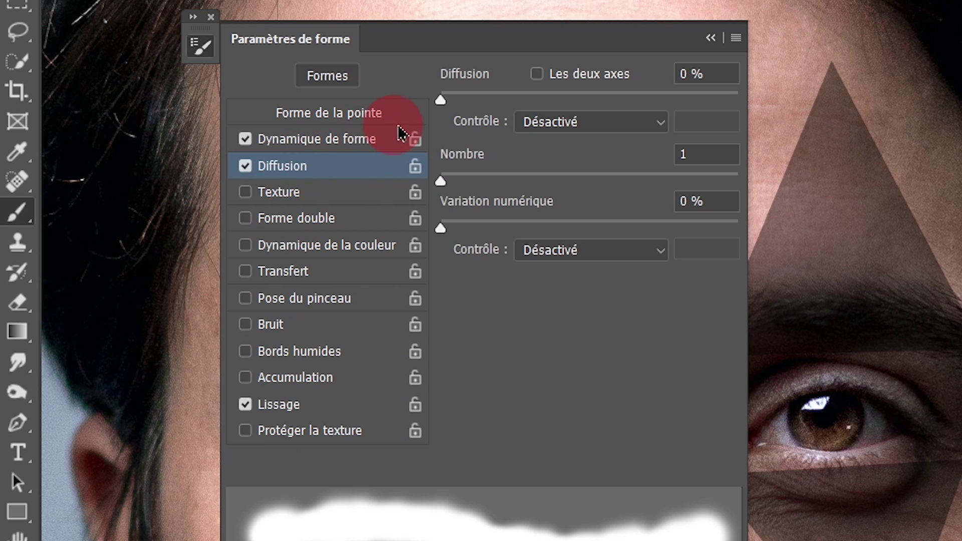
drag(440, 99, 458, 110)
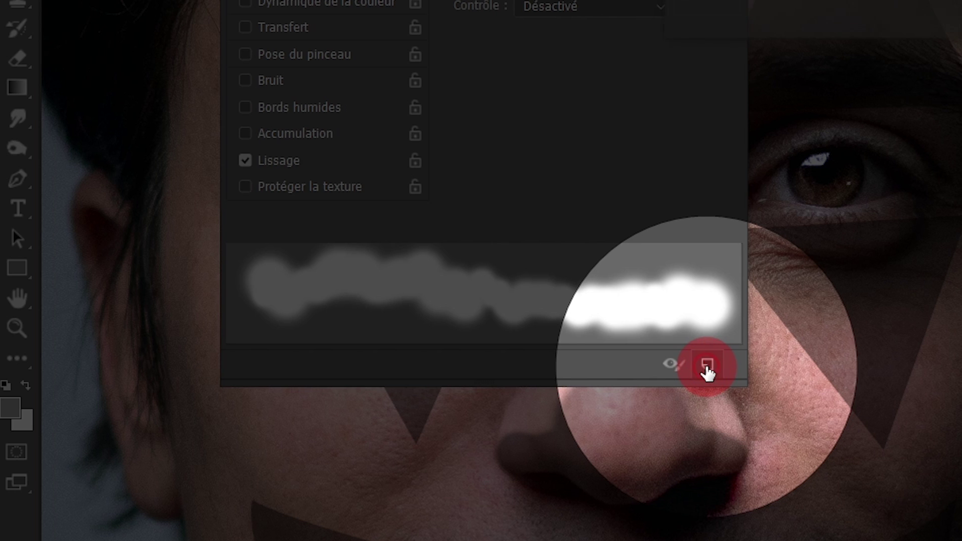
click(707, 369)
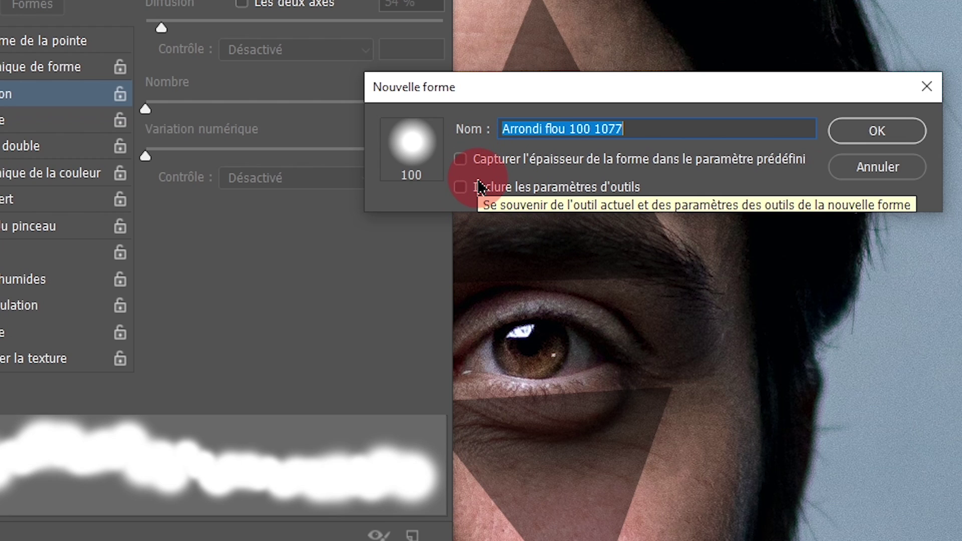
click(872, 144)
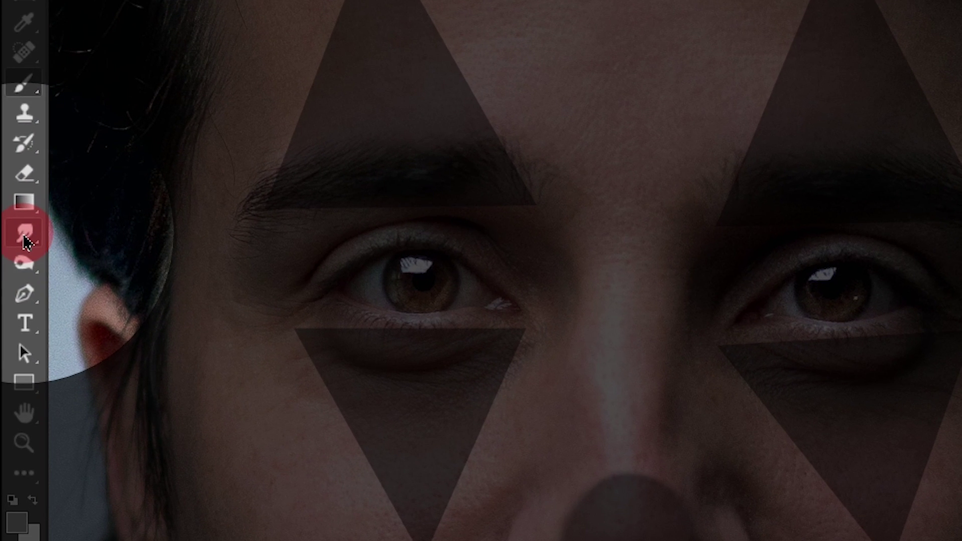
Switch to the Smudge tool at 55% and smudge the left forehead triangle's tip into the skin
click(25, 240)
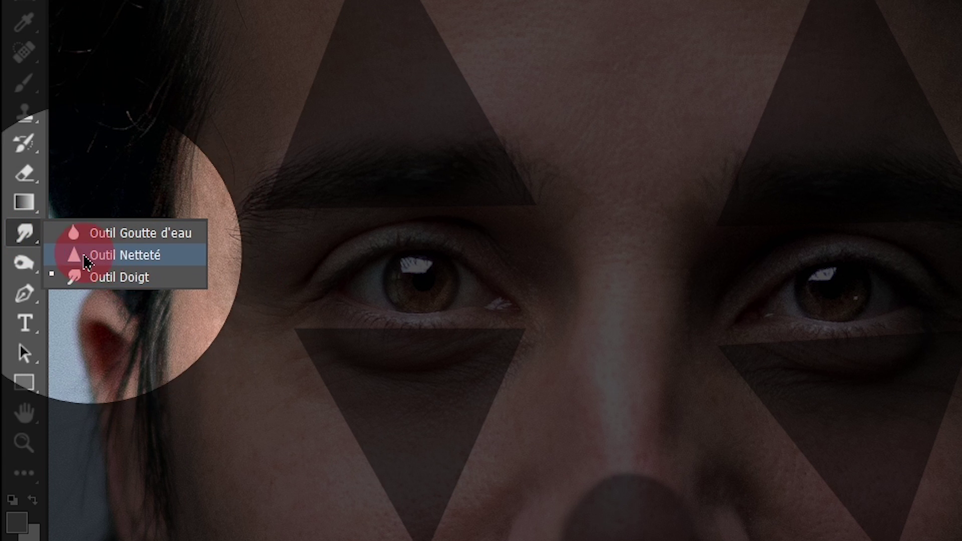
click(119, 278)
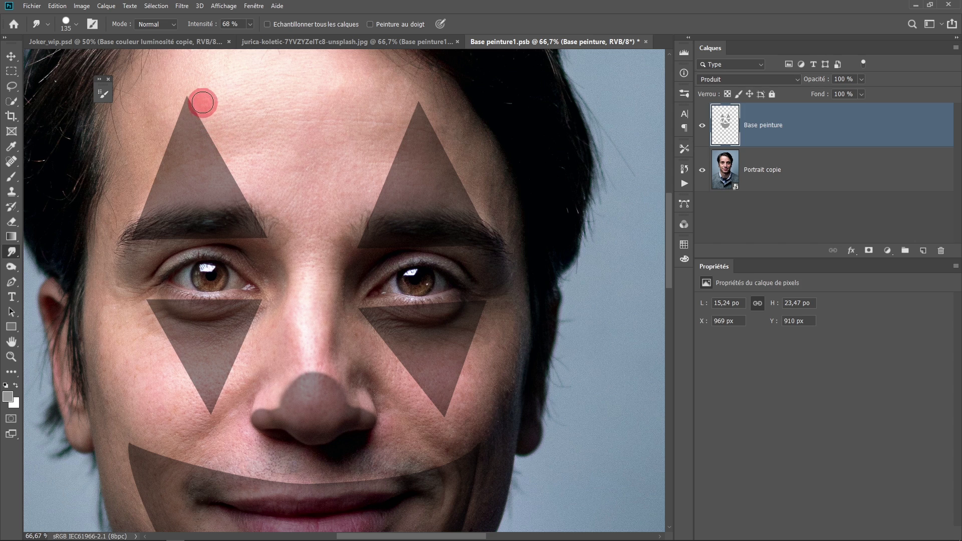
drag(204, 112, 215, 132)
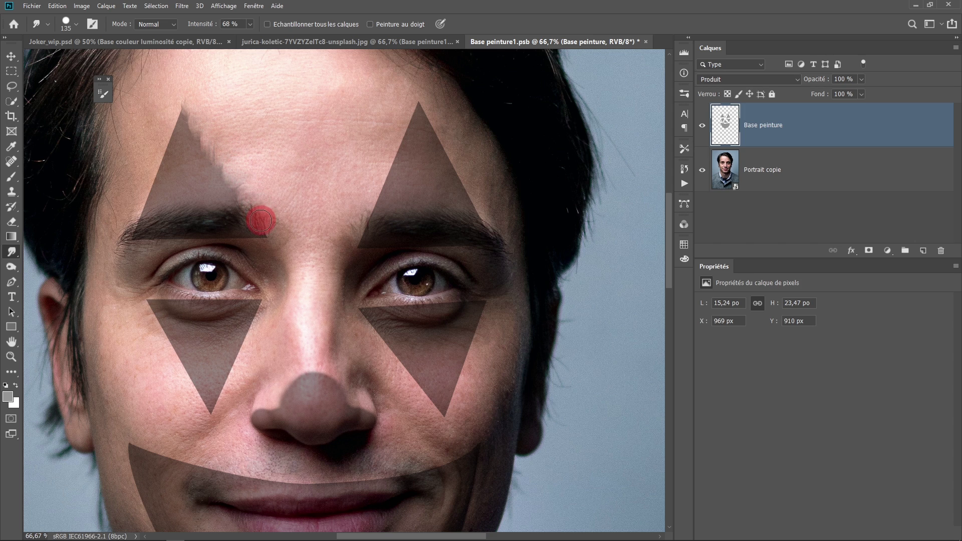
alt+right_click(275, 144)
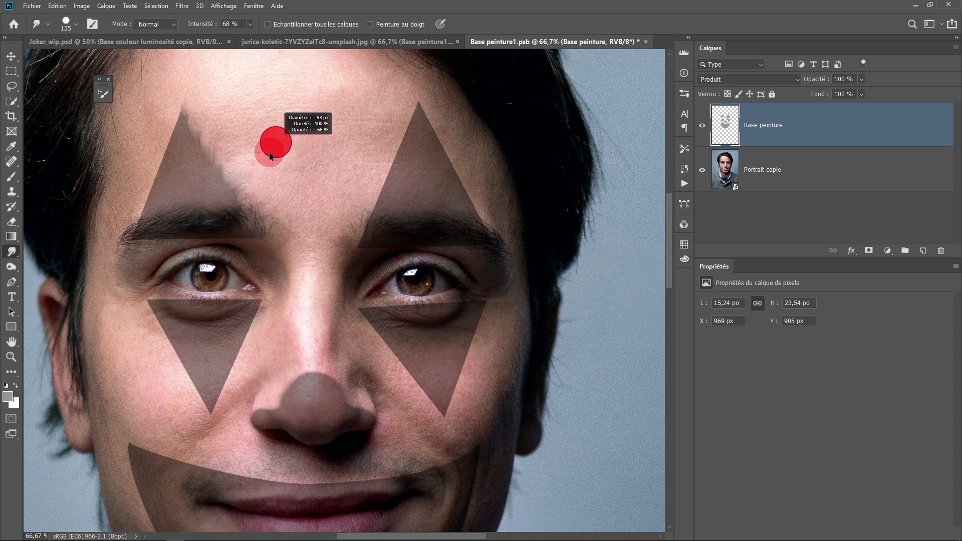
mouse_move(165, 116)
mouse_down()
mouse_move(155, 145)
mouse_move(165, 137)
mouse_move(142, 165)
mouse_move(195, 41)
mouse_up()
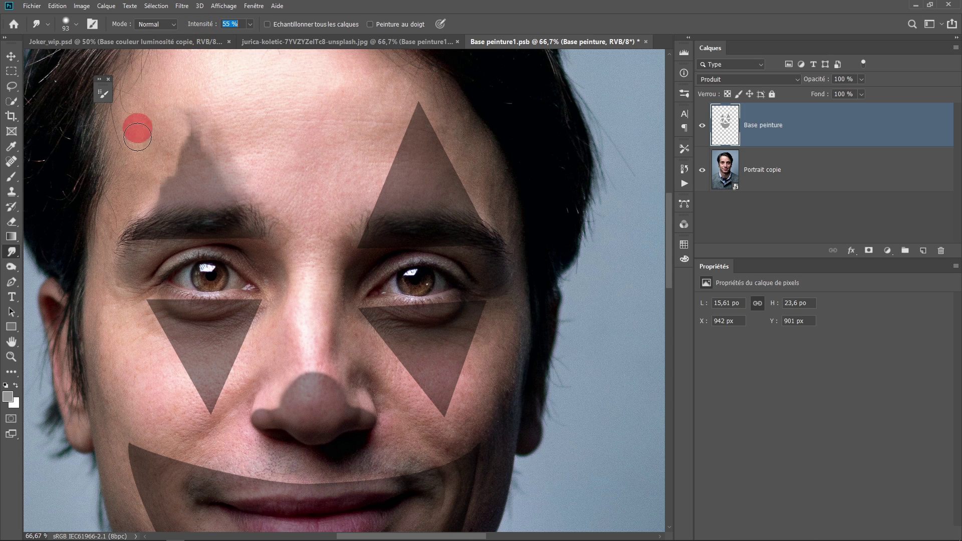
drag(144, 208, 183, 95)
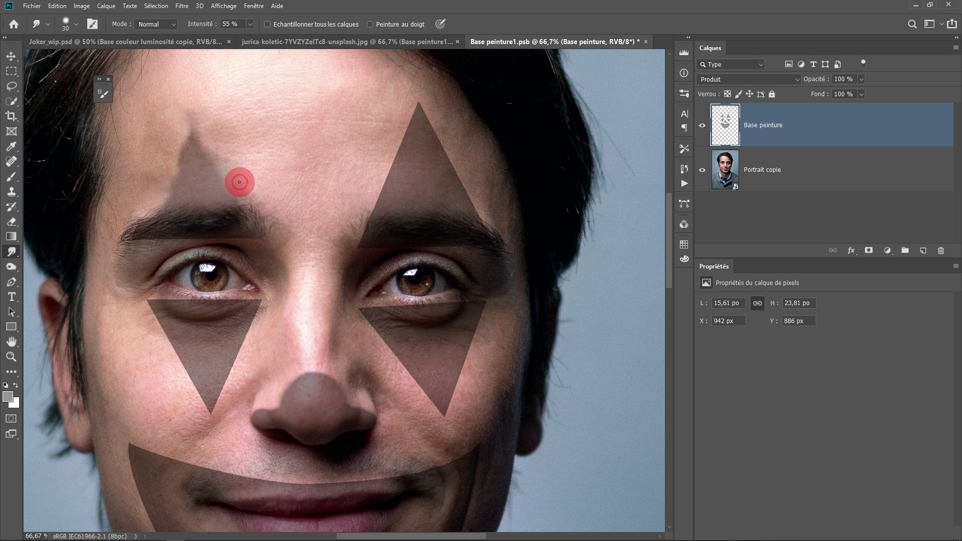
Smudge the left under-eye triangle's corner and thin the right forehead triangle into a narrow tip
mouse_move(232, 283)
mouse_down()
mouse_move(146, 307)
mouse_move(187, 380)
mouse_move(258, 339)
mouse_move(233, 365)
mouse_move(242, 378)
mouse_move(161, 398)
mouse_move(150, 326)
mouse_up()
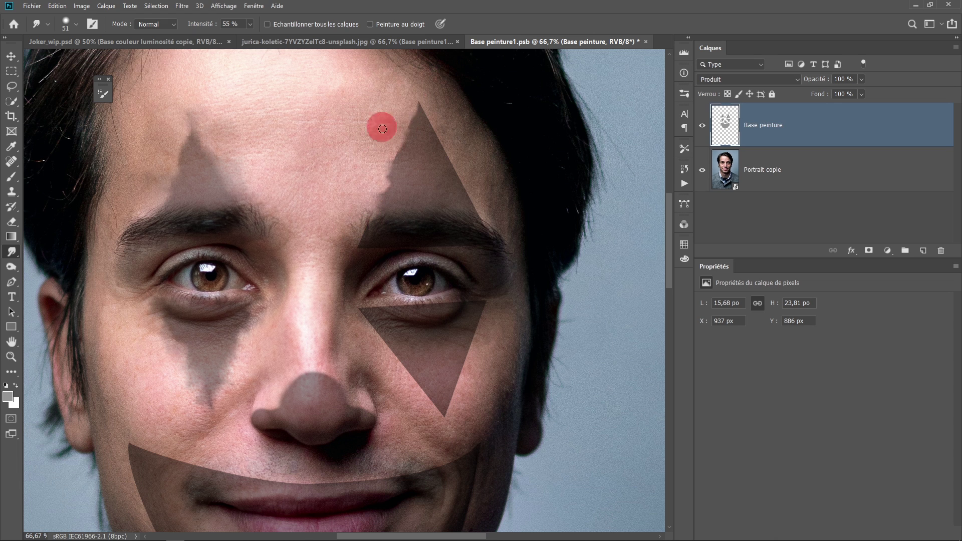
mouse_move(382, 123)
mouse_down()
mouse_move(435, 118)
mouse_move(448, 145)
mouse_move(346, 193)
mouse_move(398, 283)
mouse_move(396, 382)
mouse_move(503, 296)
mouse_up()
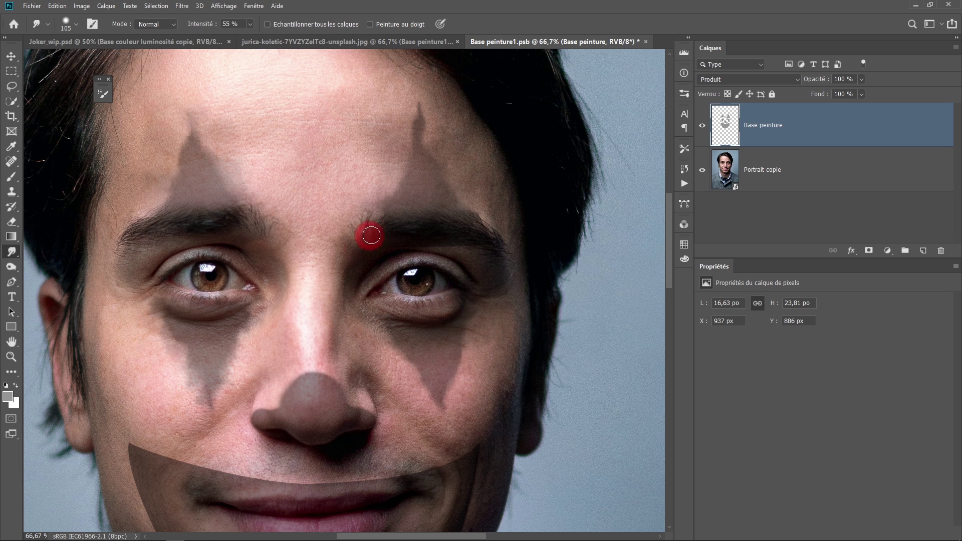
scroll(369, 232, down, 5)
mouse_move(455, 275)
mouse_down()
mouse_move(146, 275)
mouse_move(478, 408)
mouse_up()
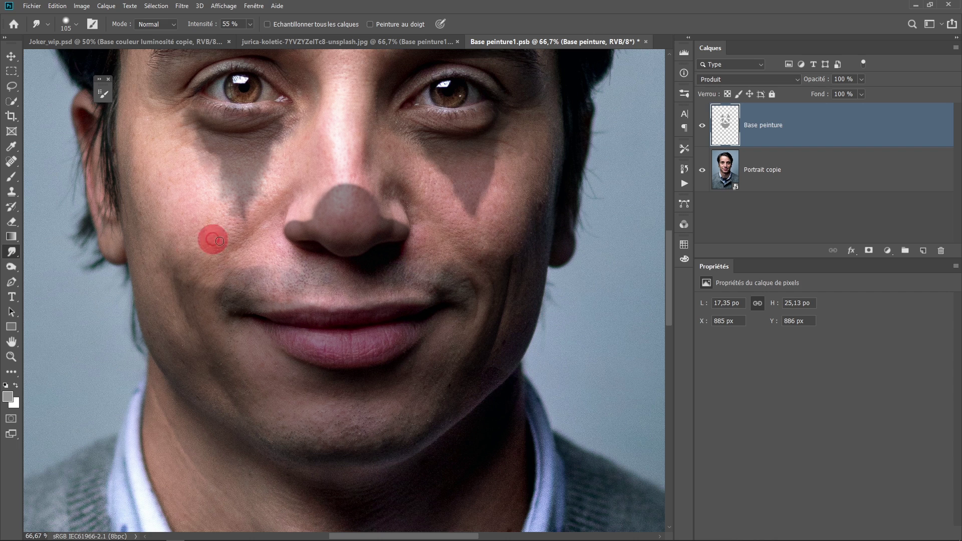
drag(451, 216, 441, 321)
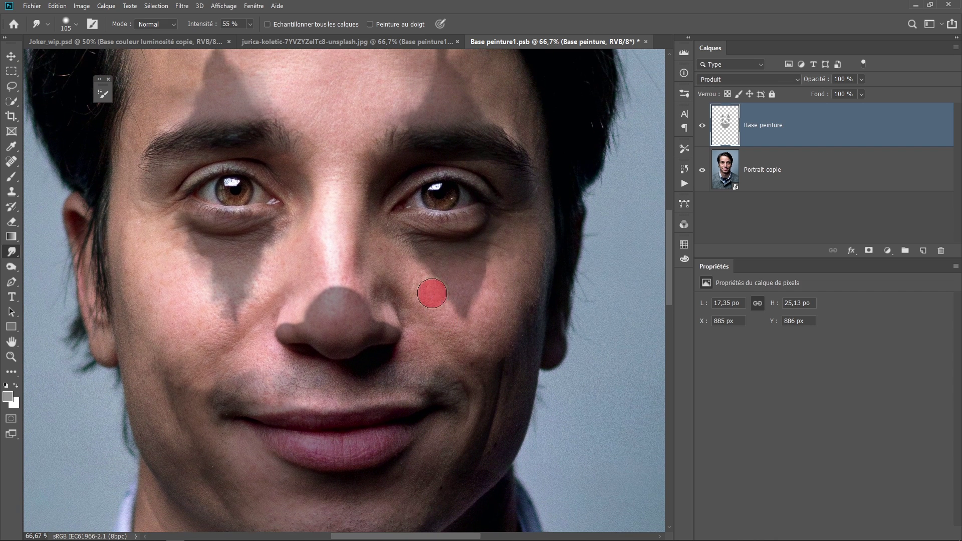
Hide Portrait copie, smudge the eye triangle and mouth's right edge soft, and save the .psb
click(703, 176)
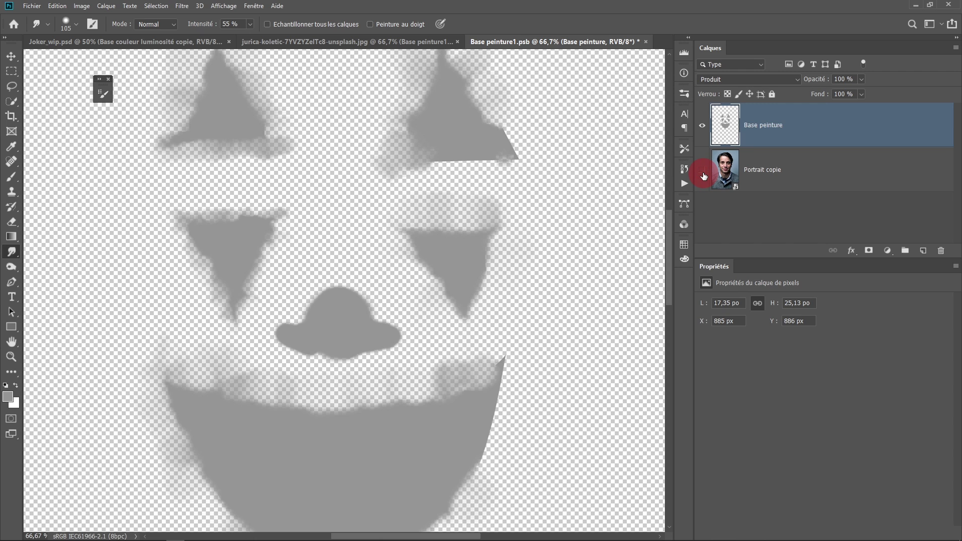
drag(540, 339, 518, 221)
drag(526, 181, 507, 226)
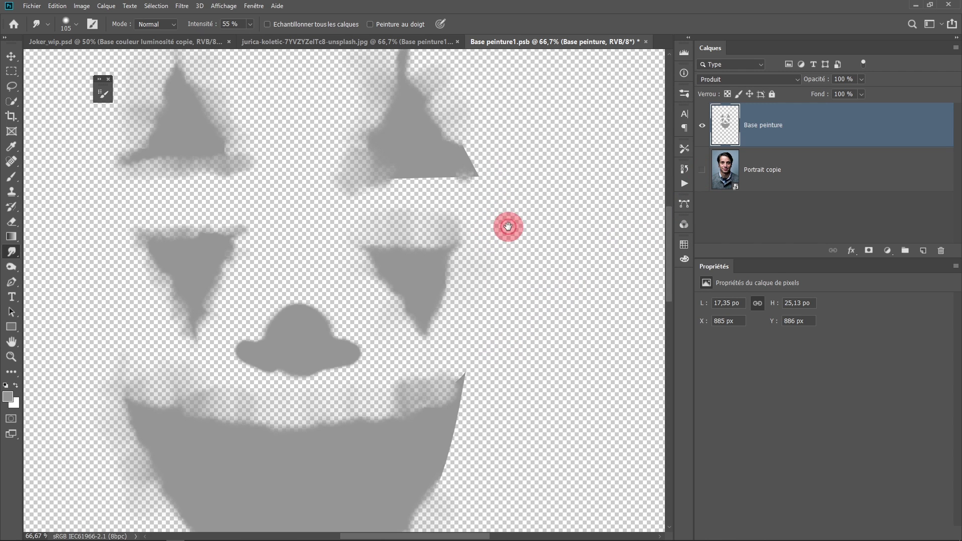
mouse_move(478, 156)
mouse_down()
mouse_move(456, 191)
mouse_move(388, 187)
mouse_up()
drag(485, 351, 461, 461)
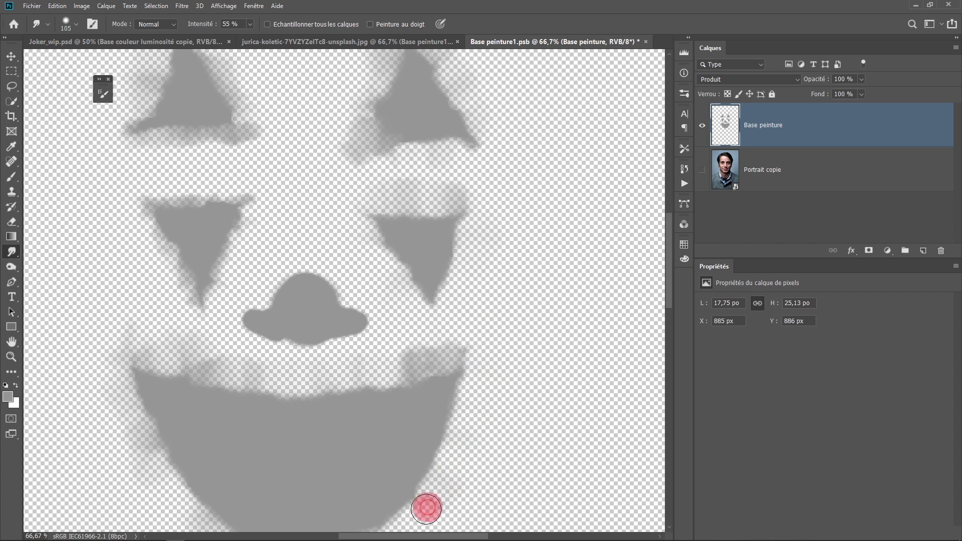
mouse_move(426, 509)
mouse_down()
mouse_move(493, 419)
mouse_move(493, 454)
mouse_up()
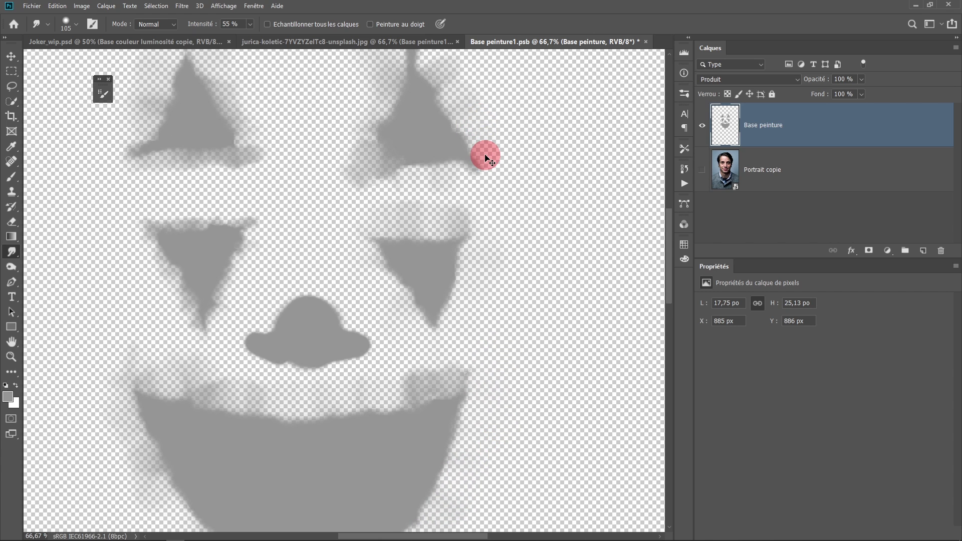
key(ctrl+s)
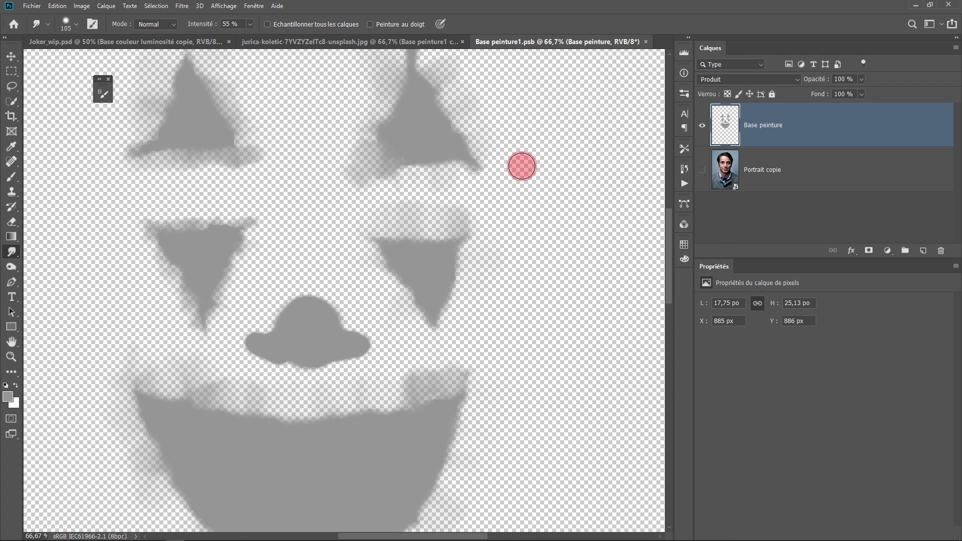
Return to the jurica-koletic portrait and zoom around the face to review the softened paint
click(317, 45)
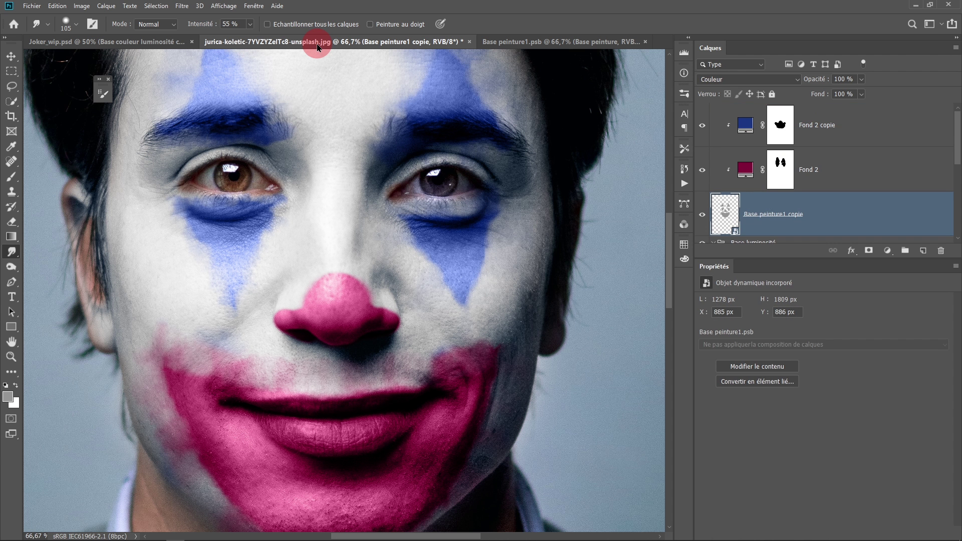
scroll(438, 210, down, 3)
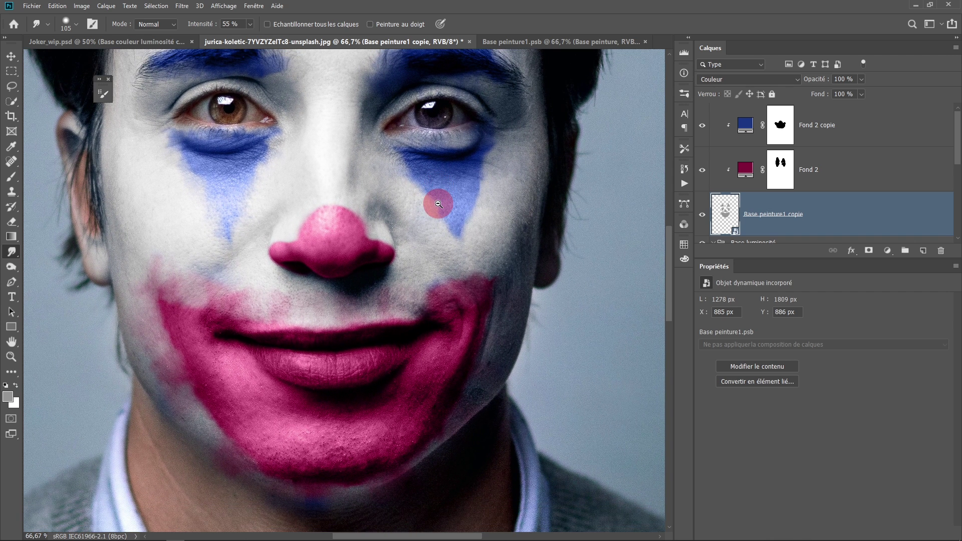
alt+click(438, 204)
drag(437, 230, 430, 318)
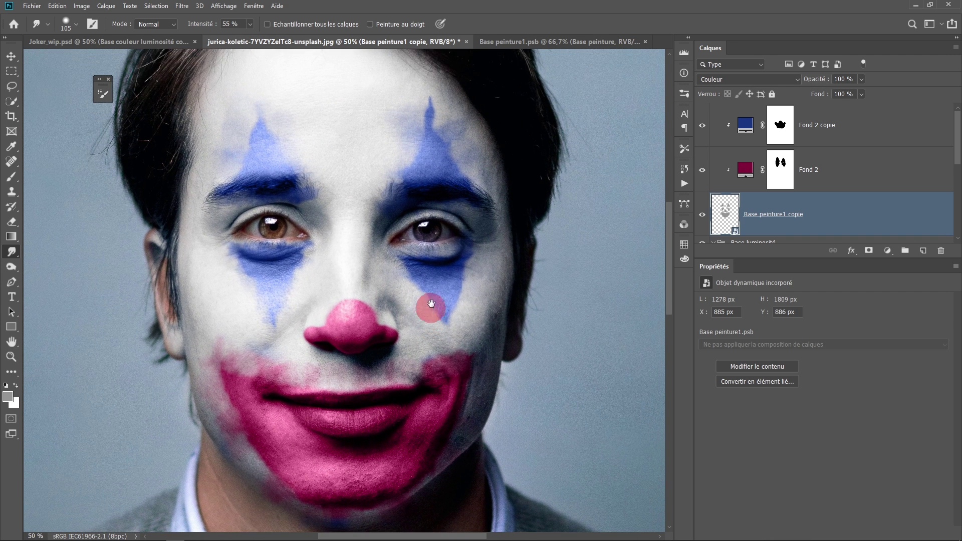
ctrl+click(444, 193)
scroll(295, 220, down, 2)
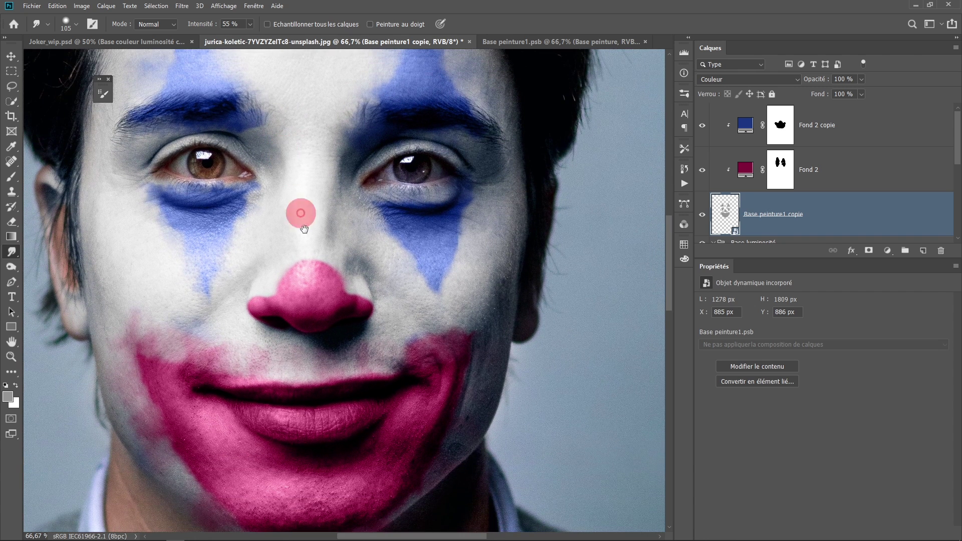
scroll(301, 213, down, 3)
scroll(326, 221, down, 3)
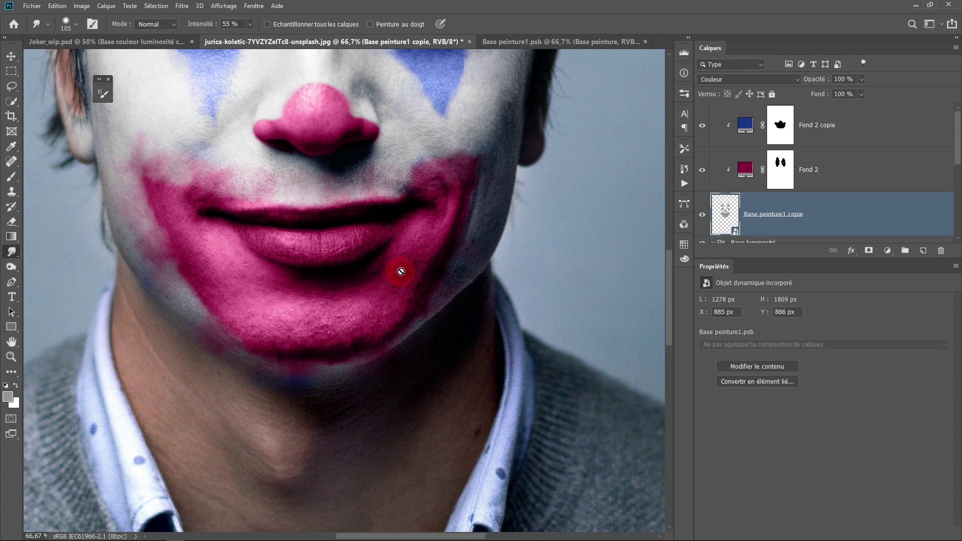
Select the Fond 2 copie layer mask of the blue makeup
click(781, 129)
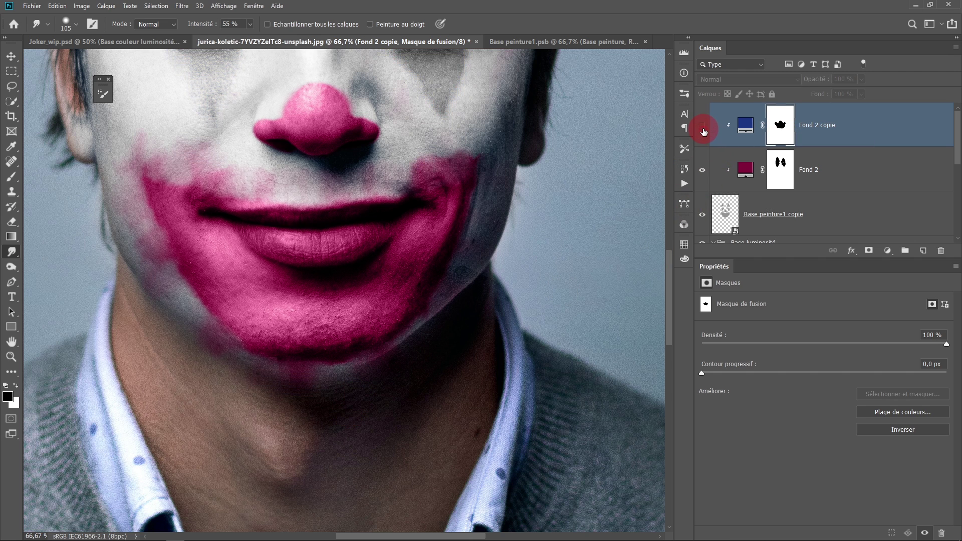
click(776, 130)
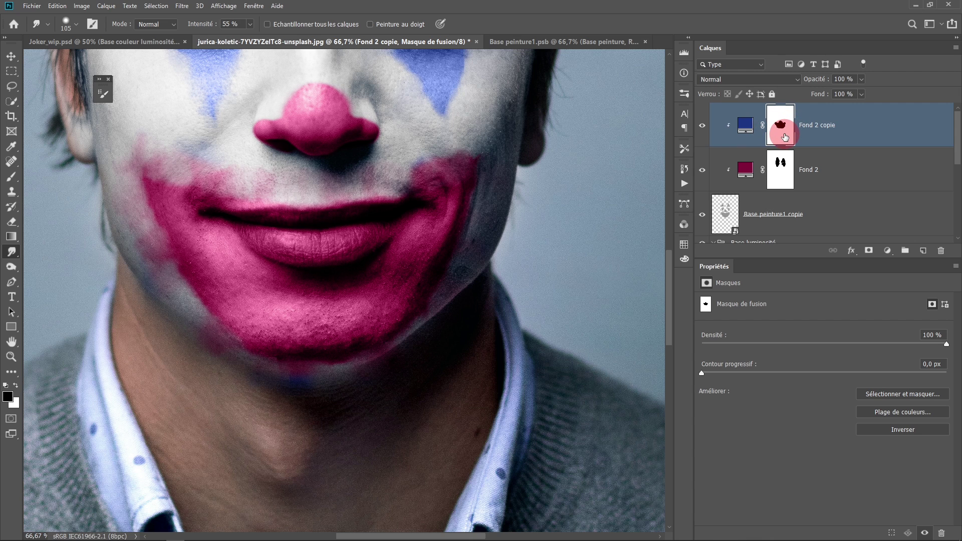
click(749, 132)
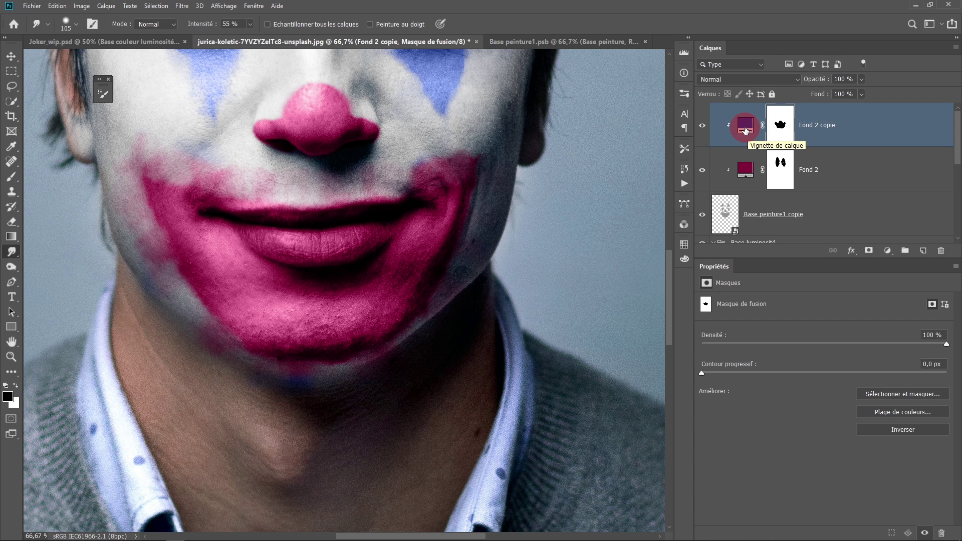
Choose the hard round Mécanique nette 16 pixels brush and enlarge it to about 178 px
click(10, 178)
click(75, 24)
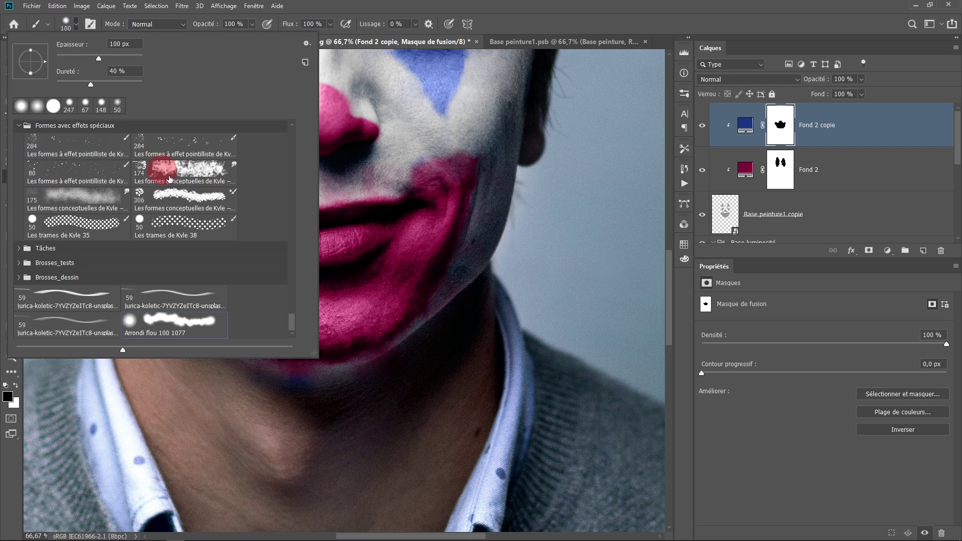
drag(292, 304, 290, 132)
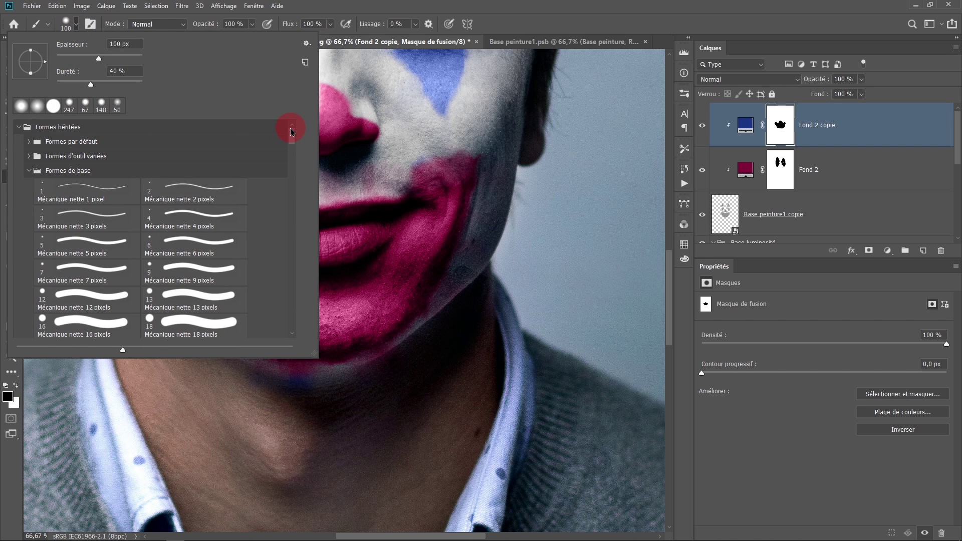
click(93, 326)
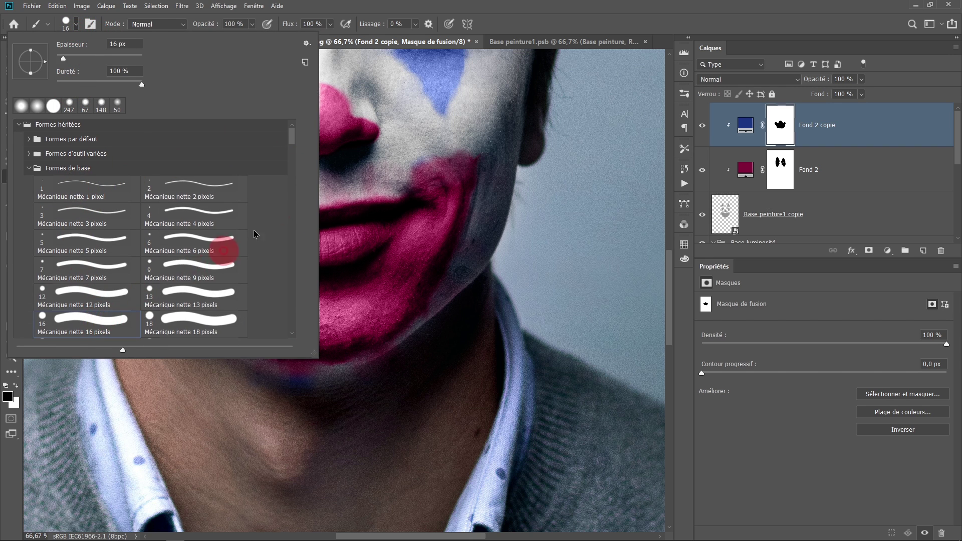
key(Return)
drag(290, 400, 228, 400)
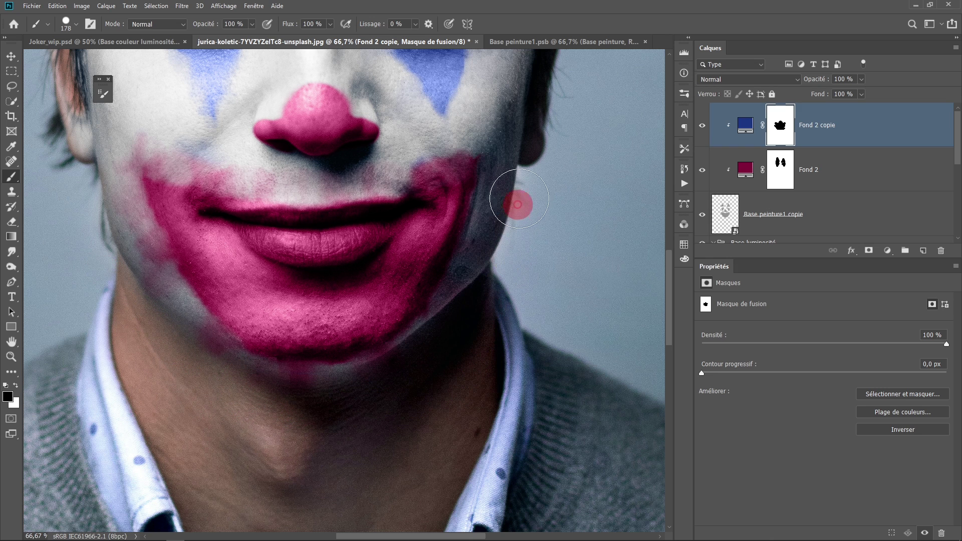
Scroll down the Layers panel toward the original Portrait layer at the bottom
scroll(500, 325, down, 1)
scroll(425, 225, up, 3)
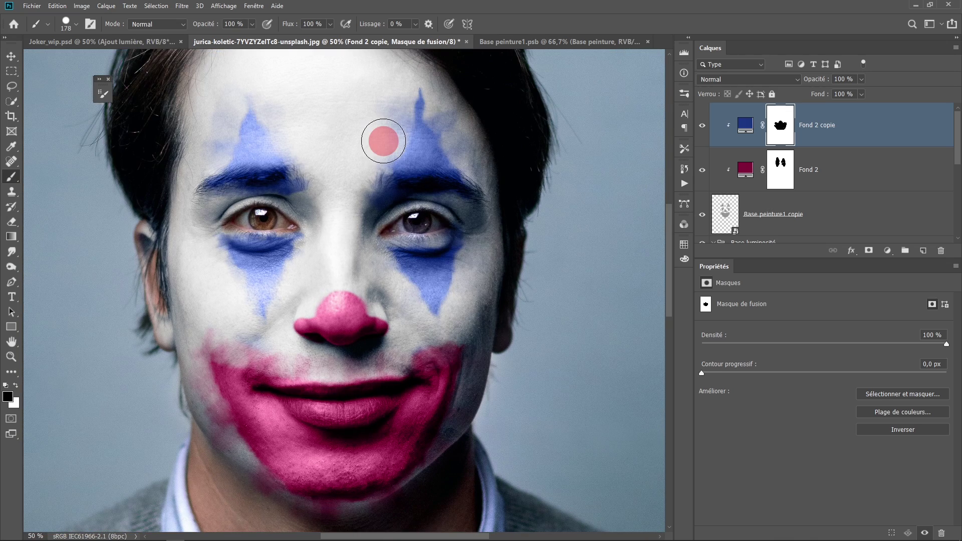
scroll(383, 141, down, 1)
scroll(397, 221, down, 1)
scroll(369, 340, up, 1)
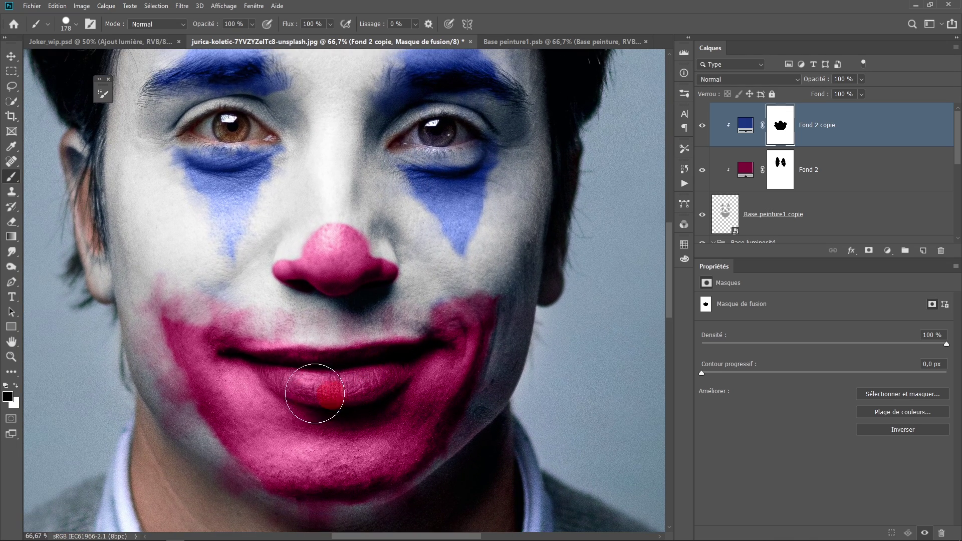
drag(352, 251, 336, 352)
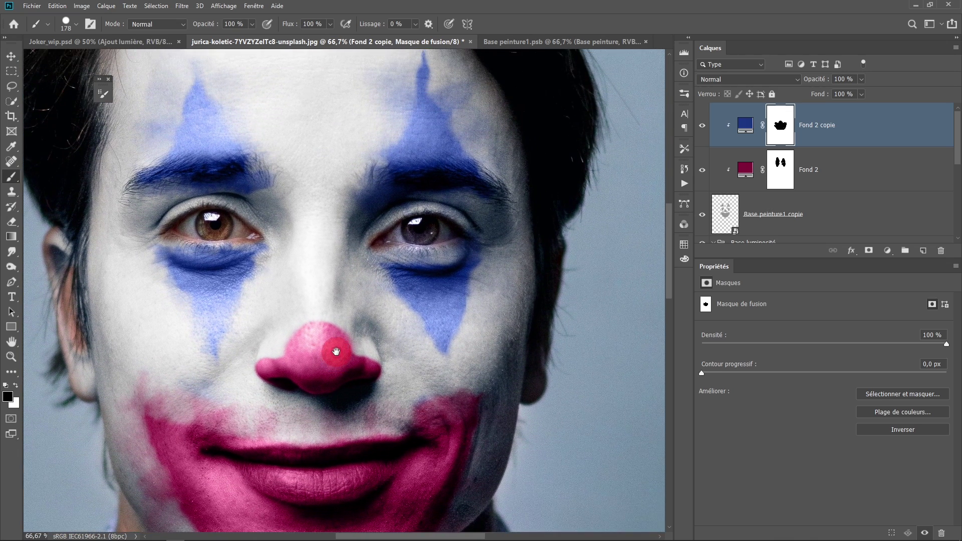
scroll(371, 250, down, 1)
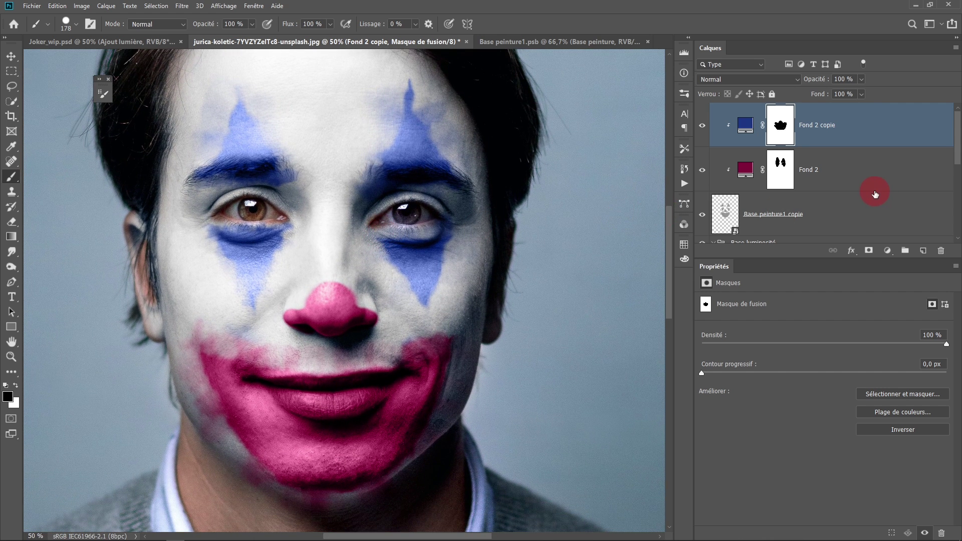
scroll(881, 191, down, 3)
scroll(877, 189, up, 1)
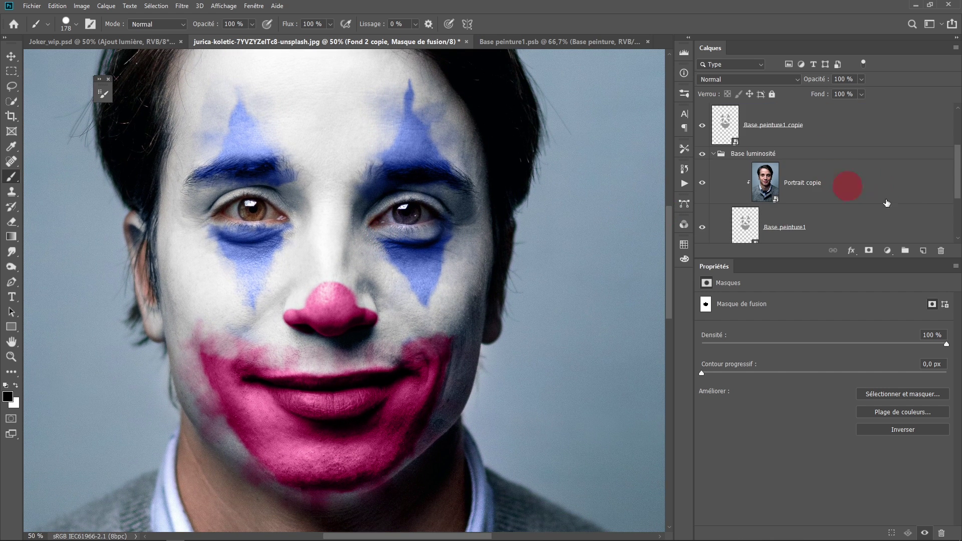
scroll(853, 182, down, 2)
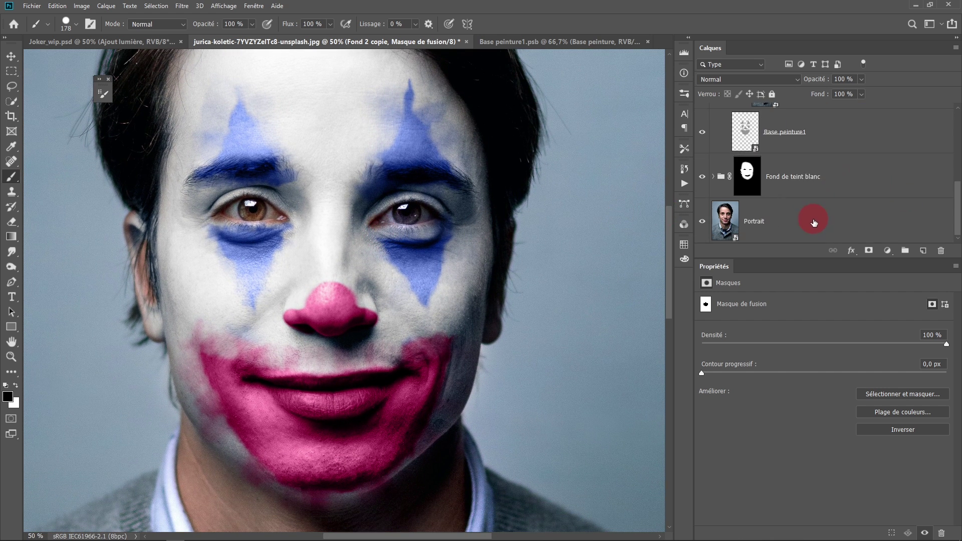
Duplicate the Portrait layer and bring the copy to the top of the stack
click(830, 220)
drag(838, 219, 922, 249)
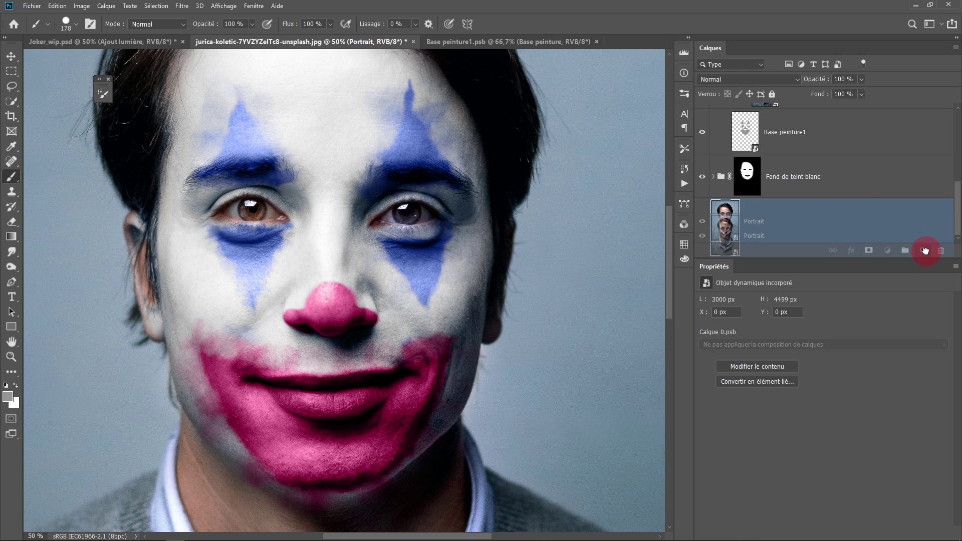
drag(926, 250, 925, 251)
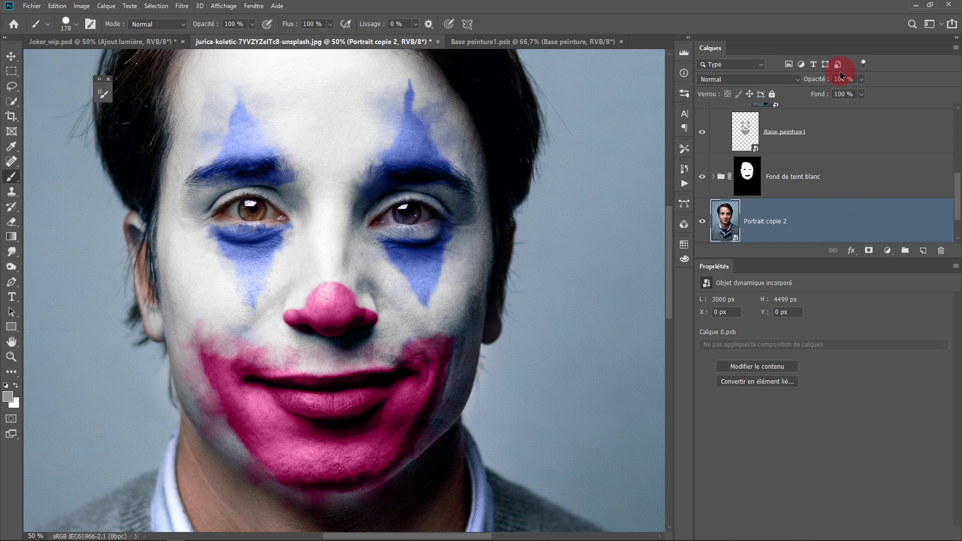
click(111, 9)
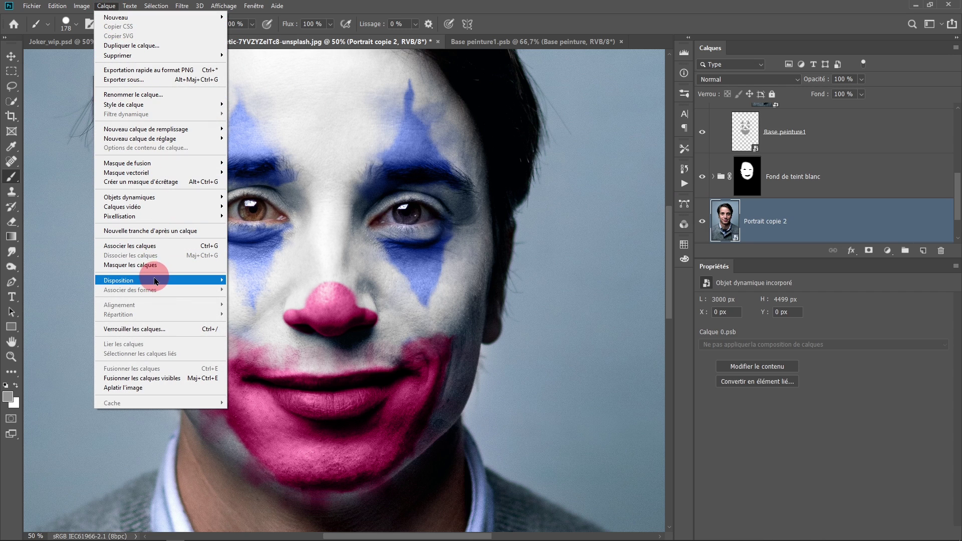
mouse_move(158, 279)
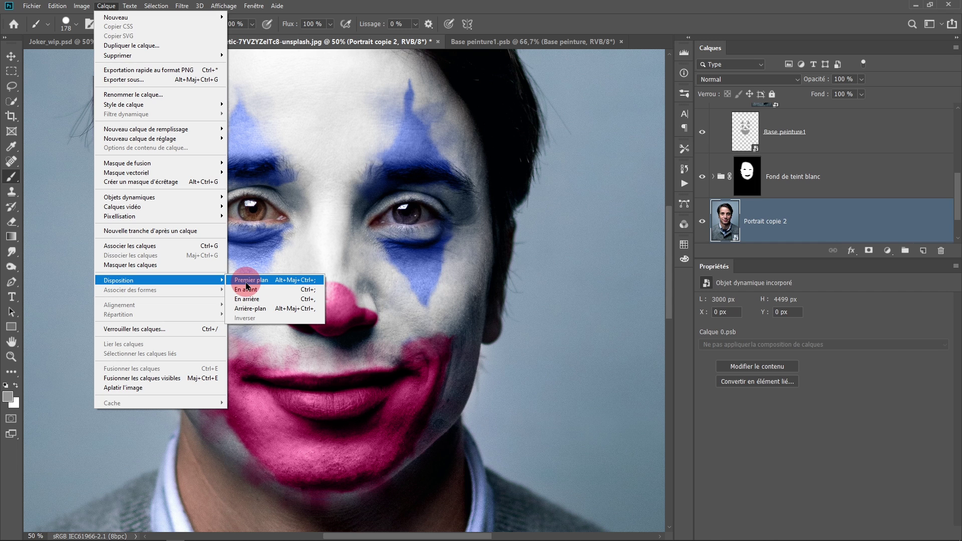
click(246, 284)
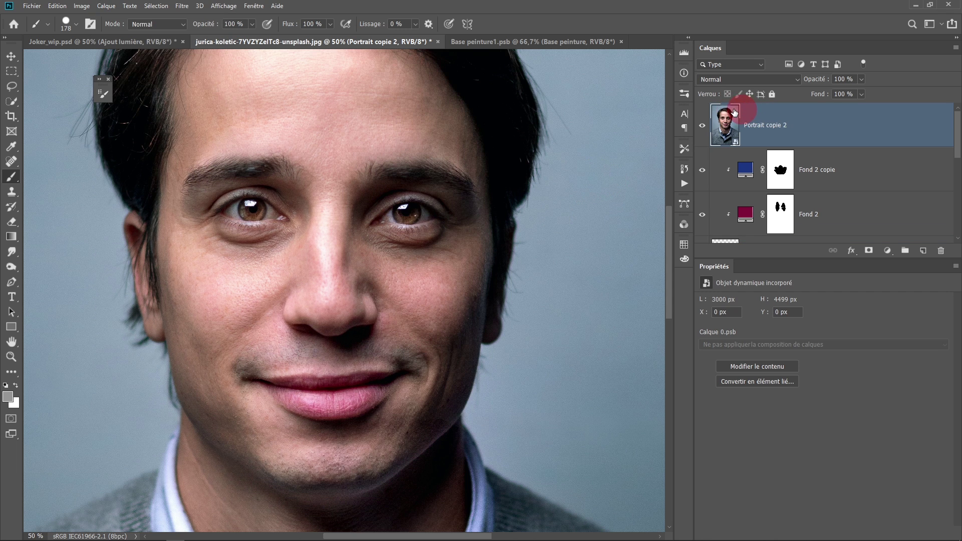
Set the portrait copy's blend mode to Luminosité and toggle it to compare
click(724, 80)
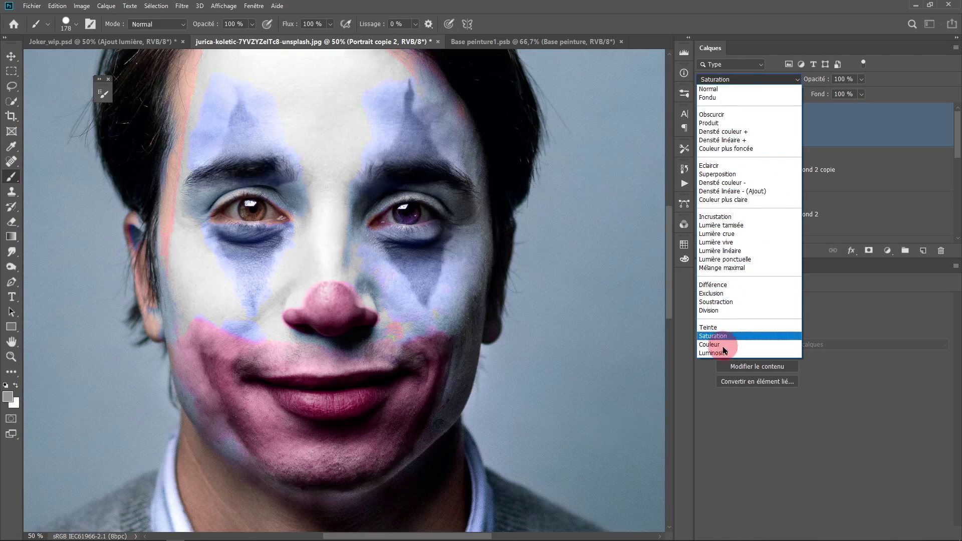
click(724, 354)
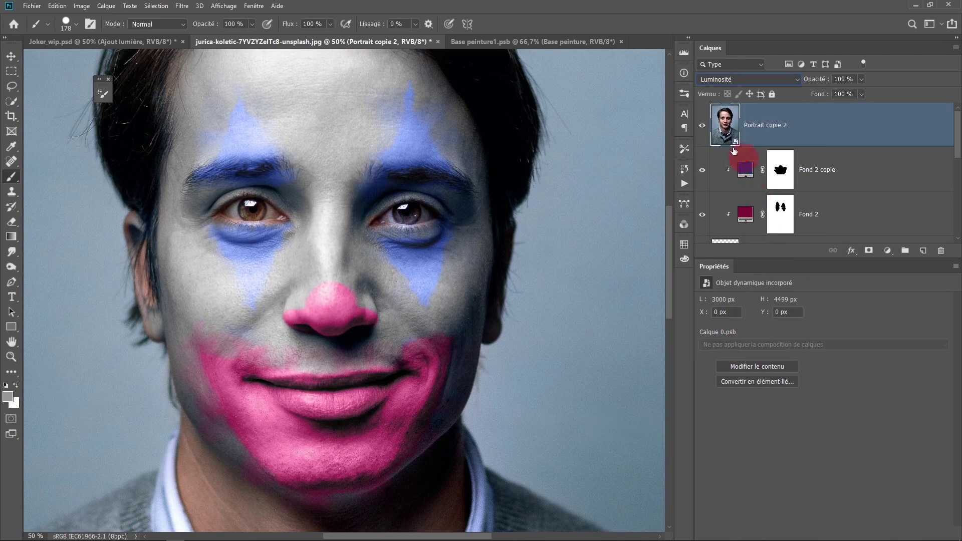
click(743, 160)
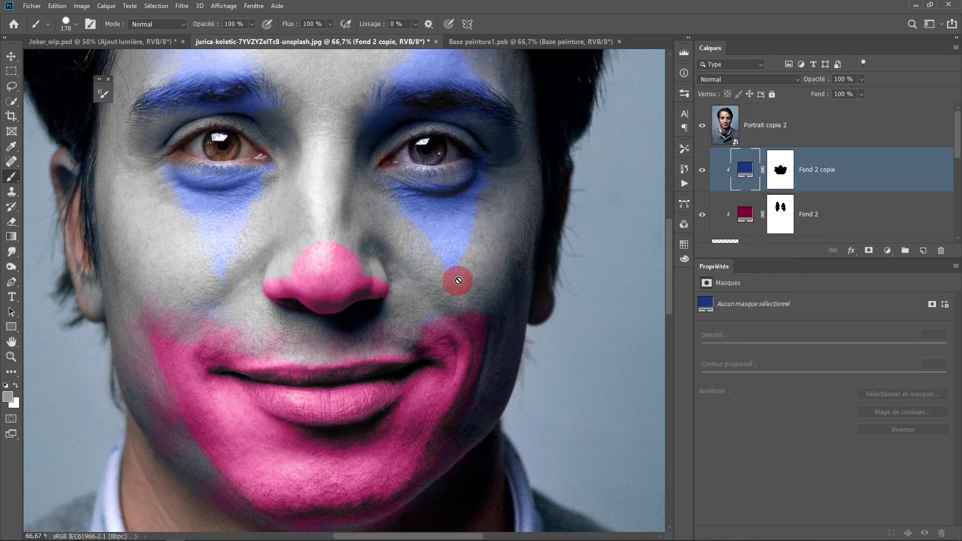
click(700, 127)
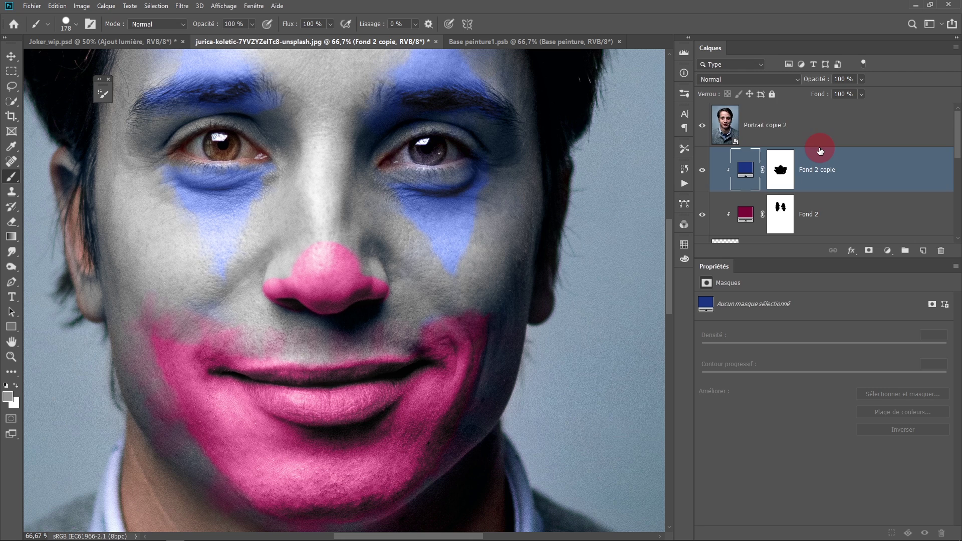
Copy Base peinture1 copie to the top of the stack and set it to Luminosité
scroll(801, 190, down, 1)
click(769, 215)
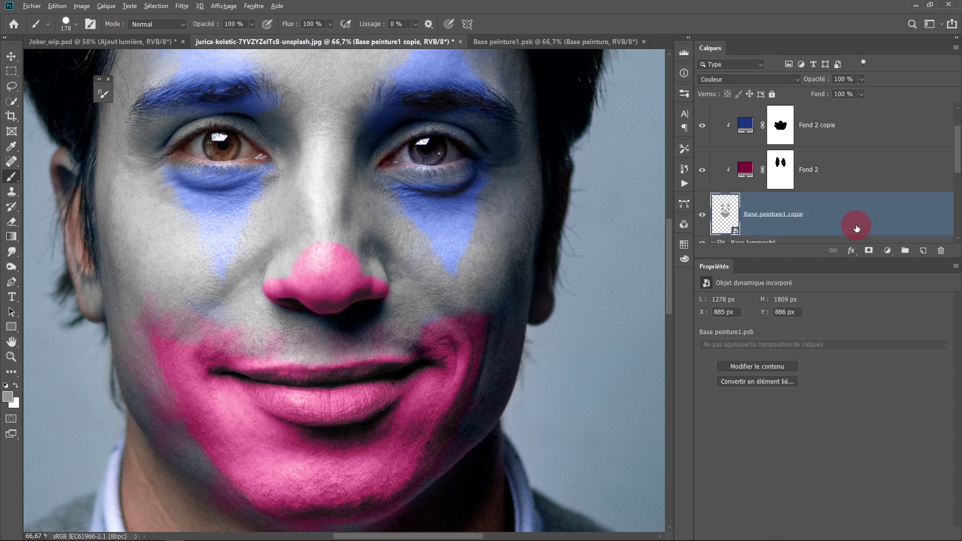
drag(857, 228, 857, 111)
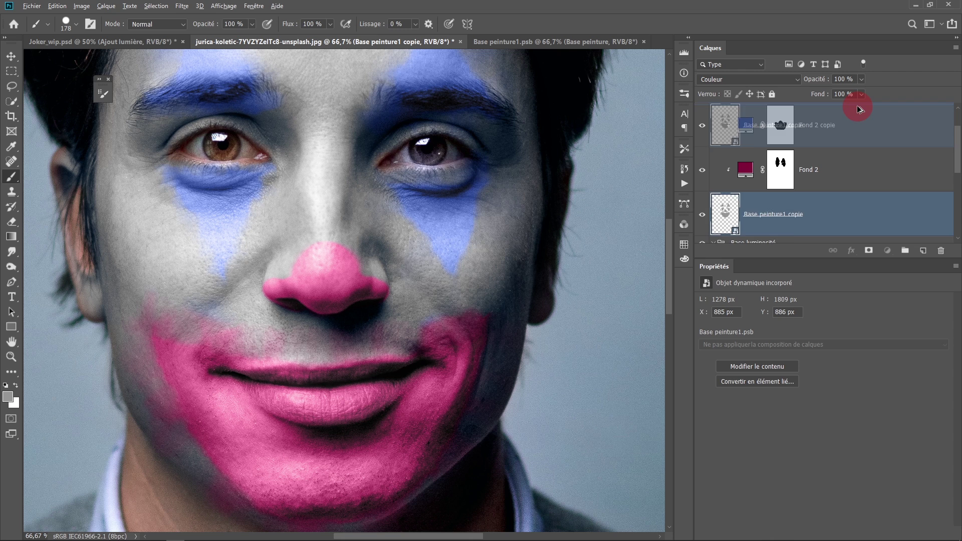
drag(855, 106, 856, 105)
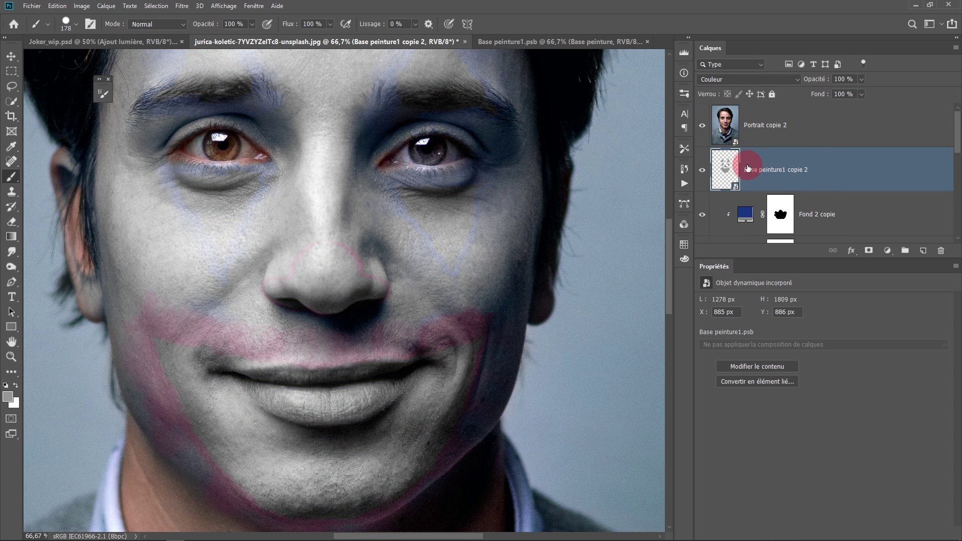
click(727, 79)
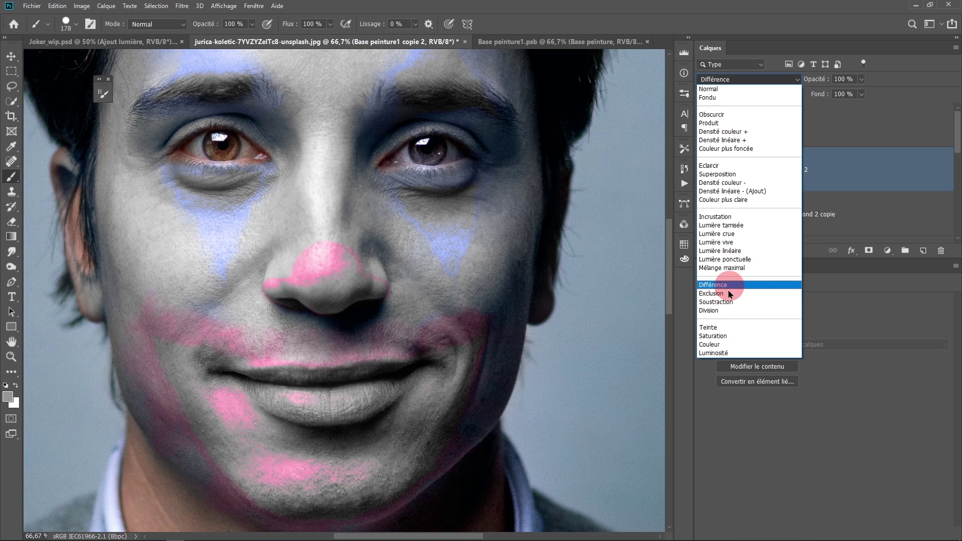
click(719, 353)
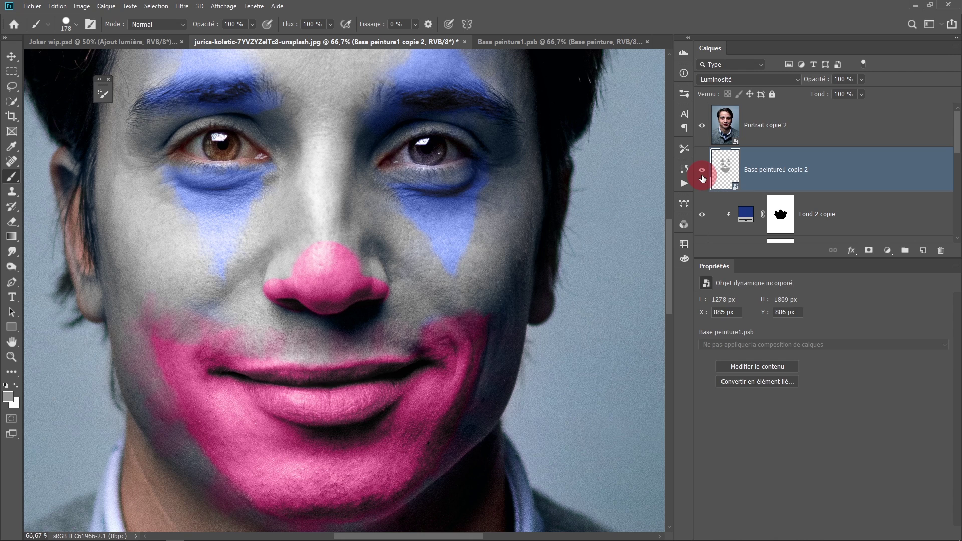
Clip Portrait copie 2 onto the paint copy and toggle visibility to compare results
click(810, 140)
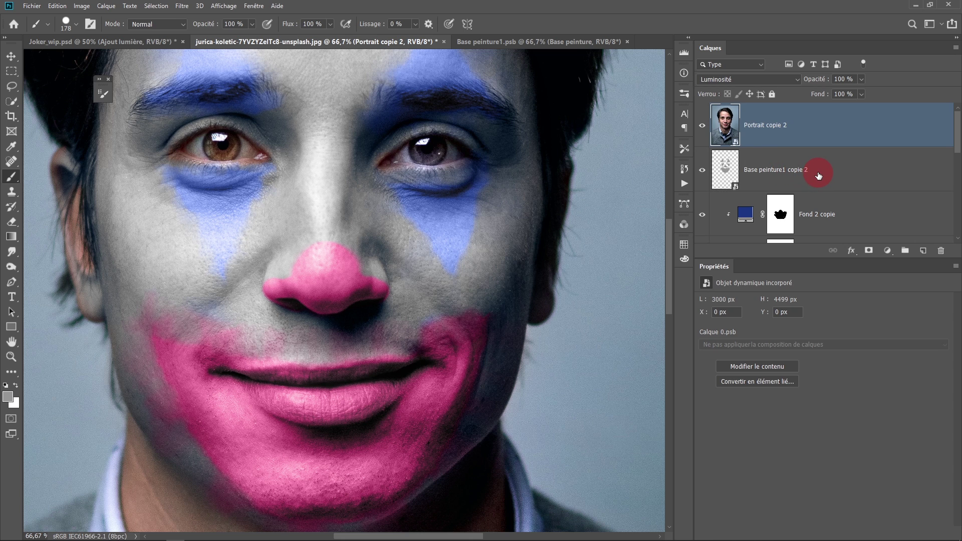
alt+click(814, 146)
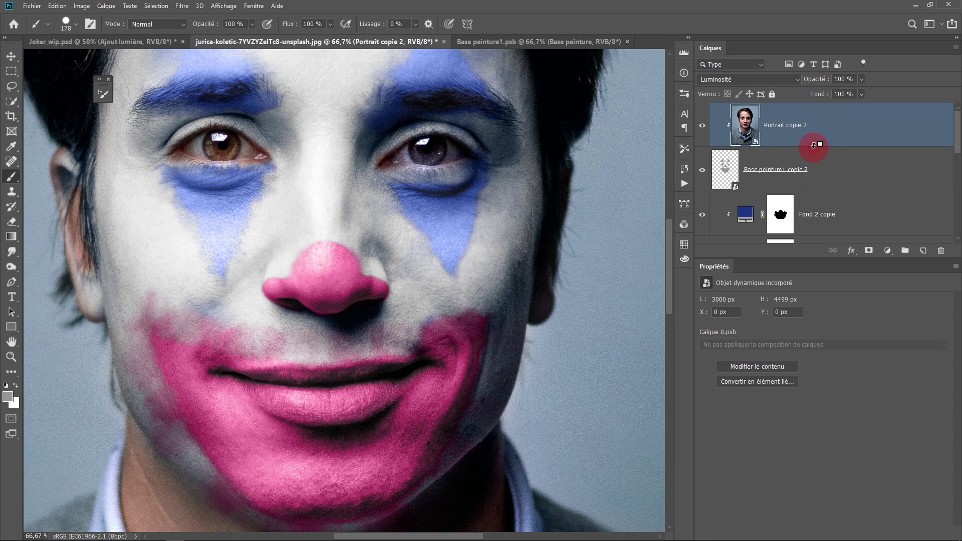
click(702, 125)
click(702, 126)
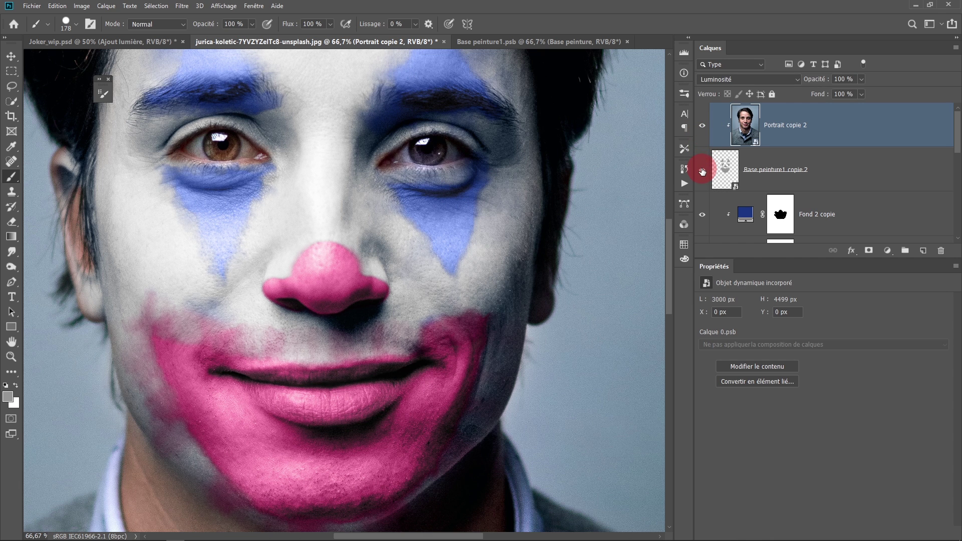
click(702, 170)
click(702, 171)
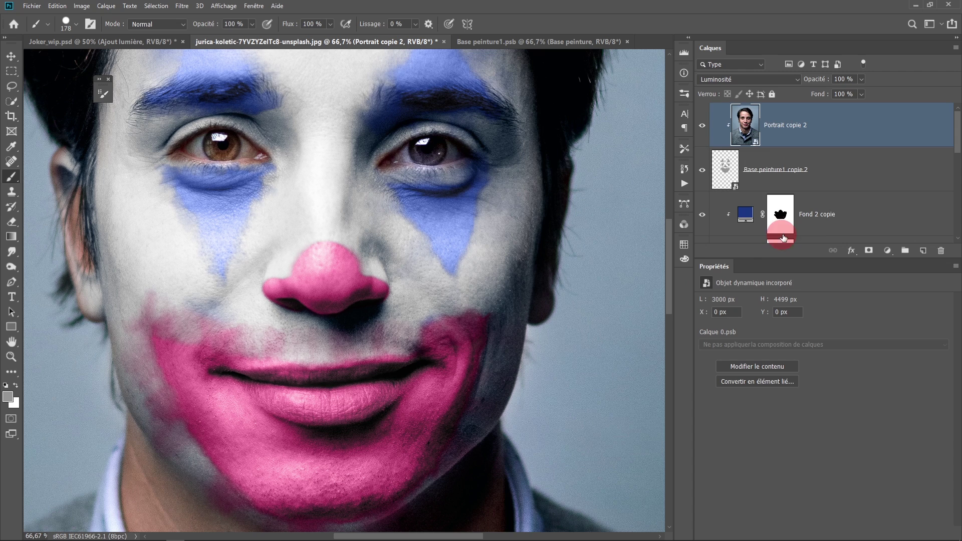
click(836, 178)
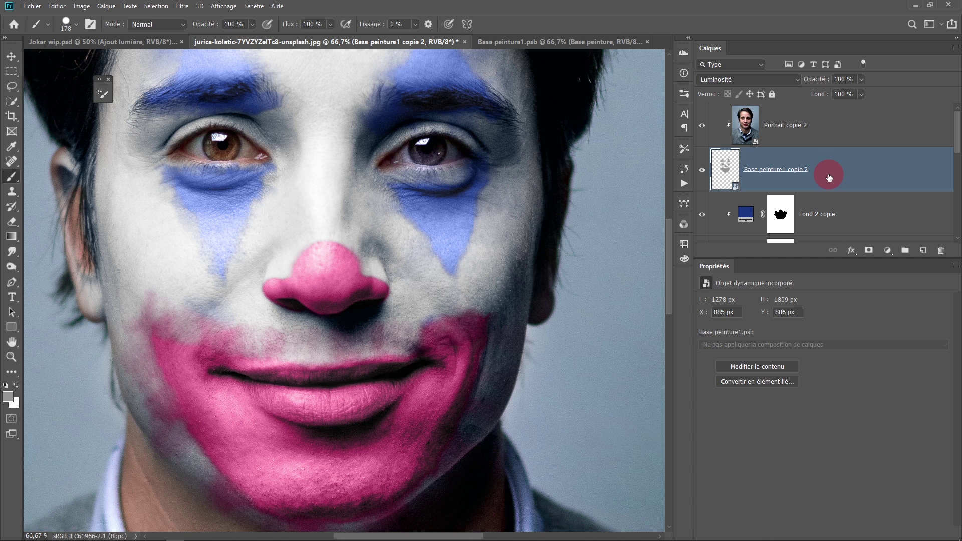
In the paint copy's Blending Options, split the Underlying Layer black slider so dark skin shows through
double_click(829, 178)
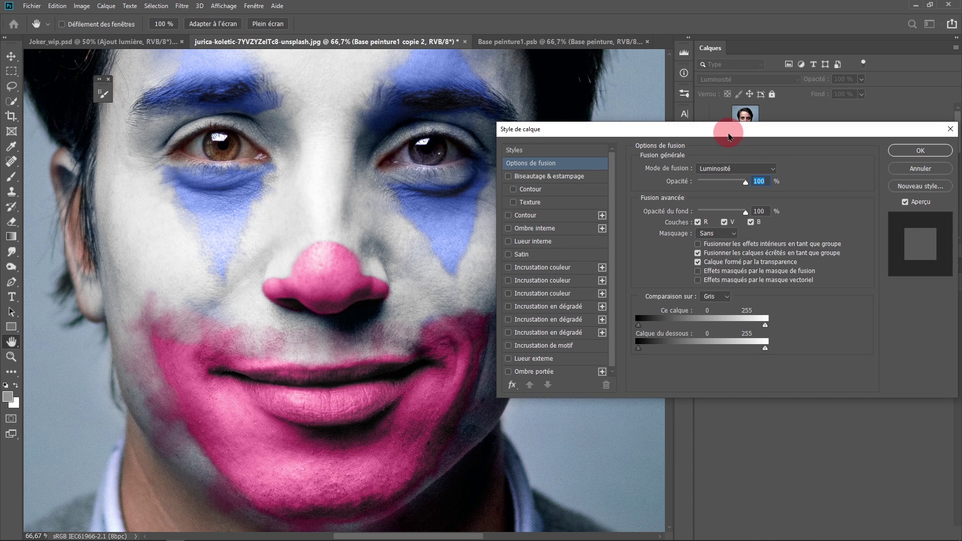
drag(714, 128, 649, 114)
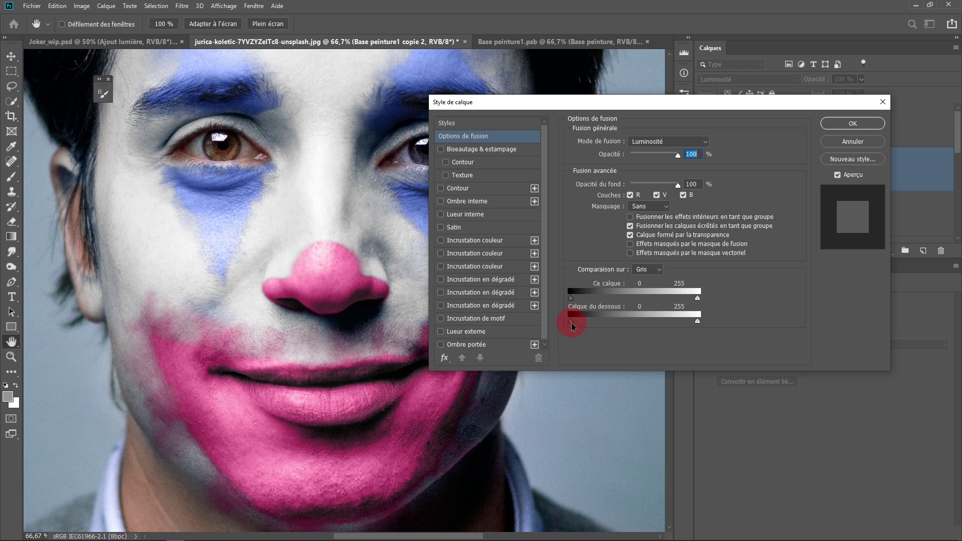
drag(574, 326, 621, 322)
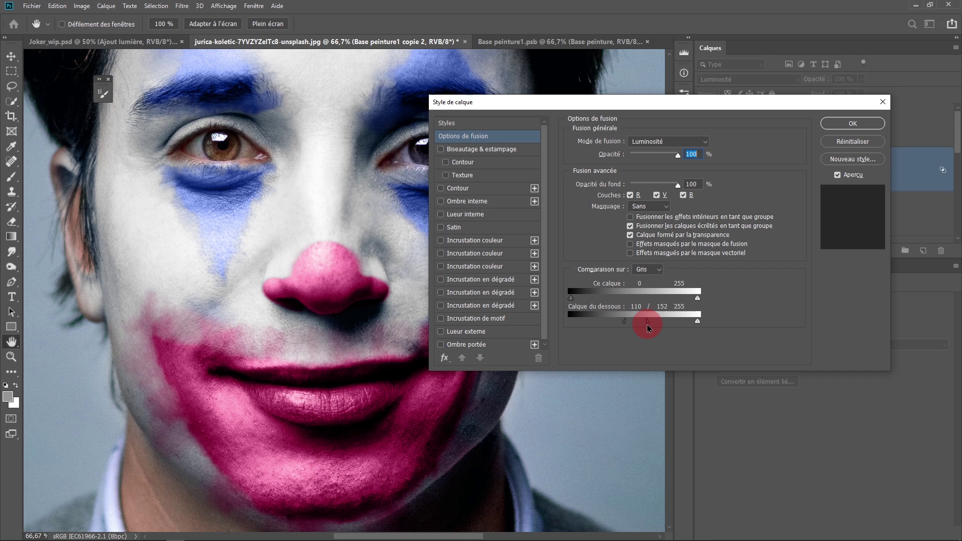
mouse_move(646, 328)
mouse_down()
mouse_move(630, 325)
mouse_move(644, 328)
mouse_up()
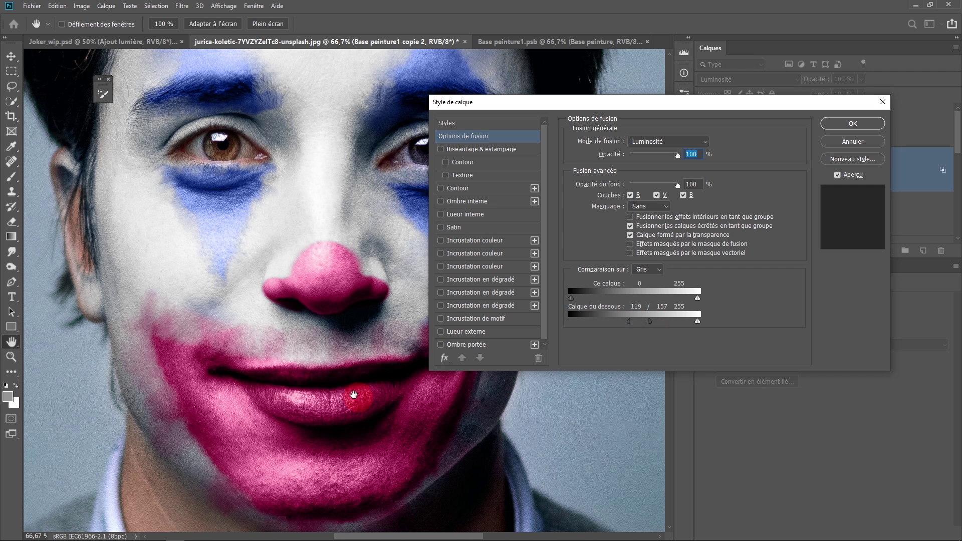
click(841, 126)
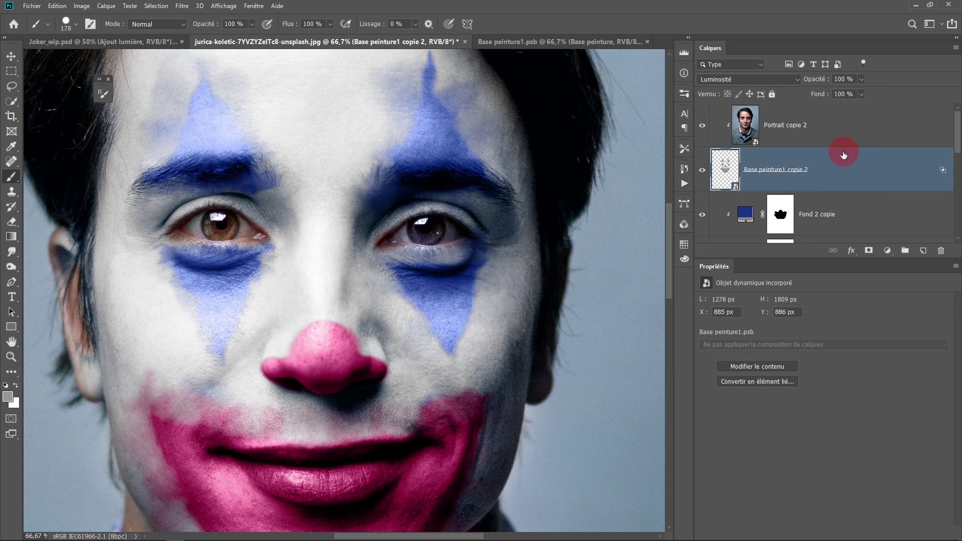
Group the two luminosity layers, including Portrait copie 2, into a group named Luminosité
shift+click(841, 139)
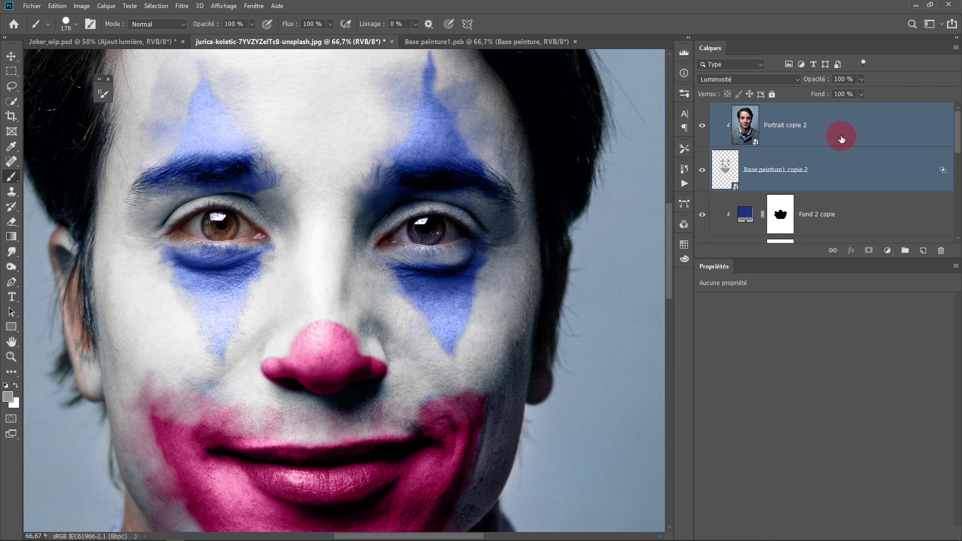
key(ctrl+g)
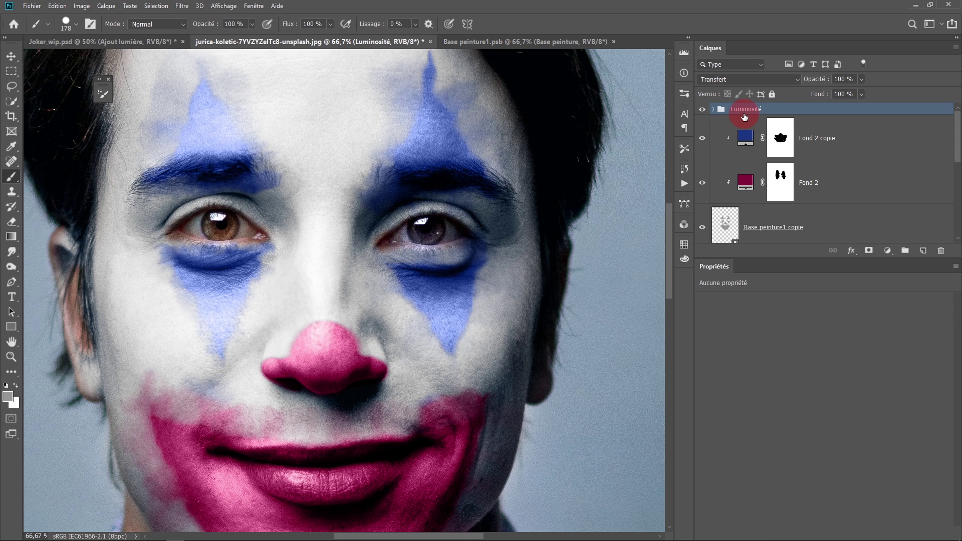
text(Luminosité)
Group Fond 2 copie, Fond 2 and Base peinture1 copie into a Couleurs group
click(882, 151)
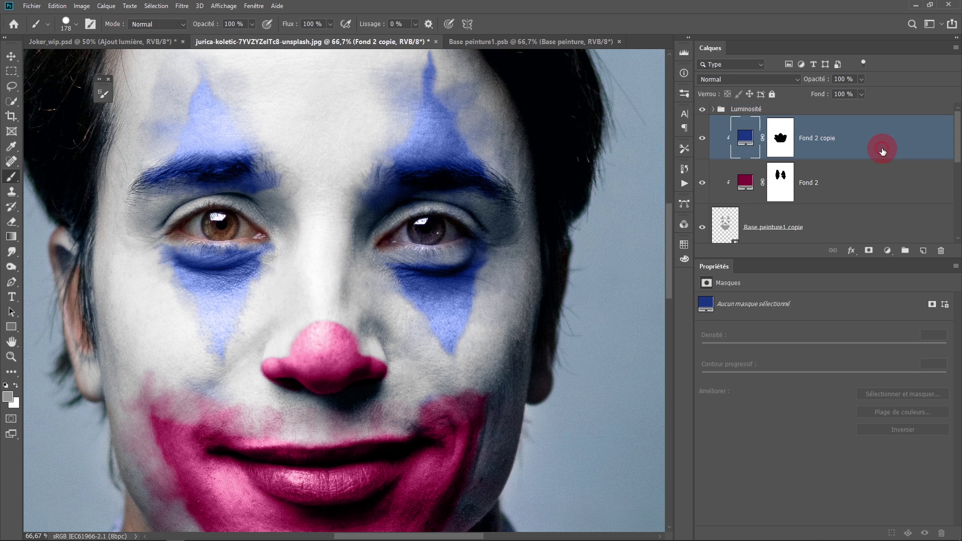
shift+click(859, 189)
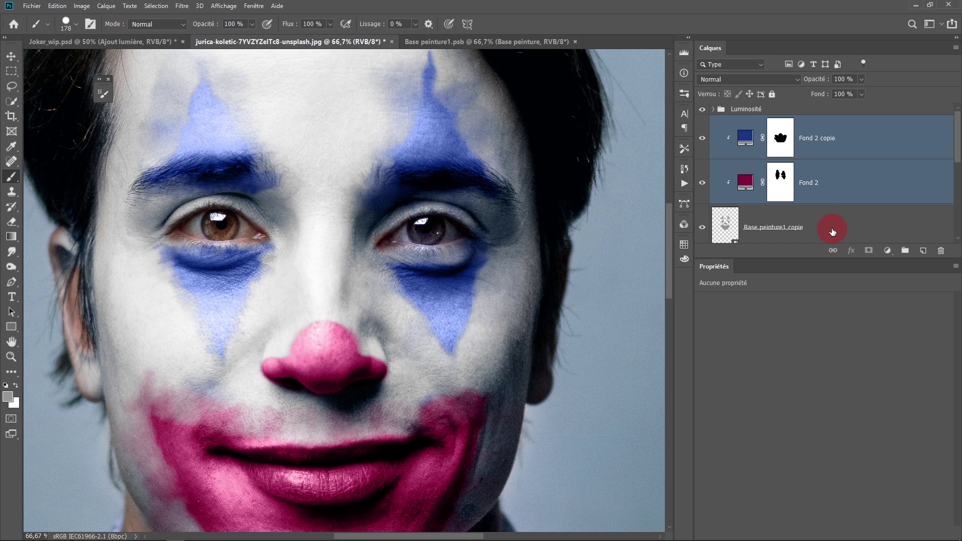
shift+click(832, 231)
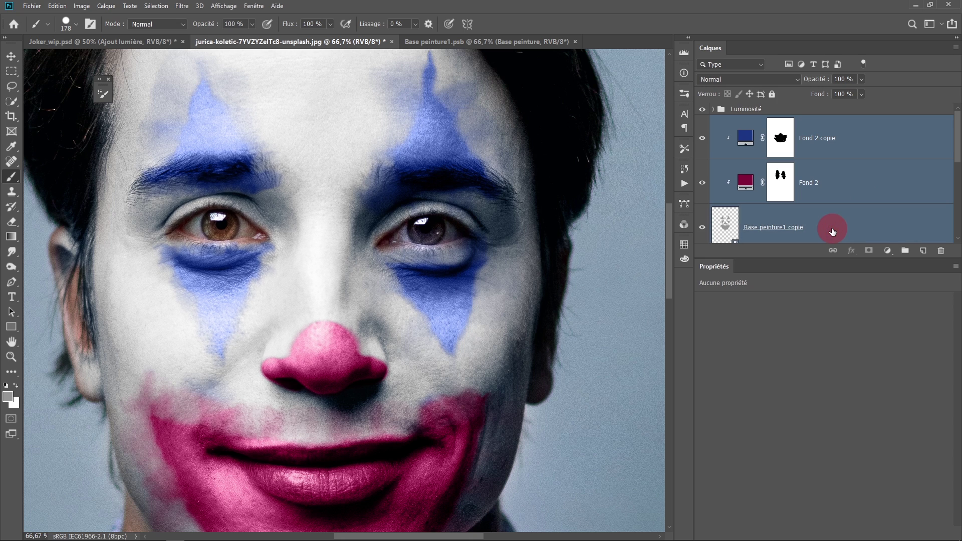
key(ctrl+g)
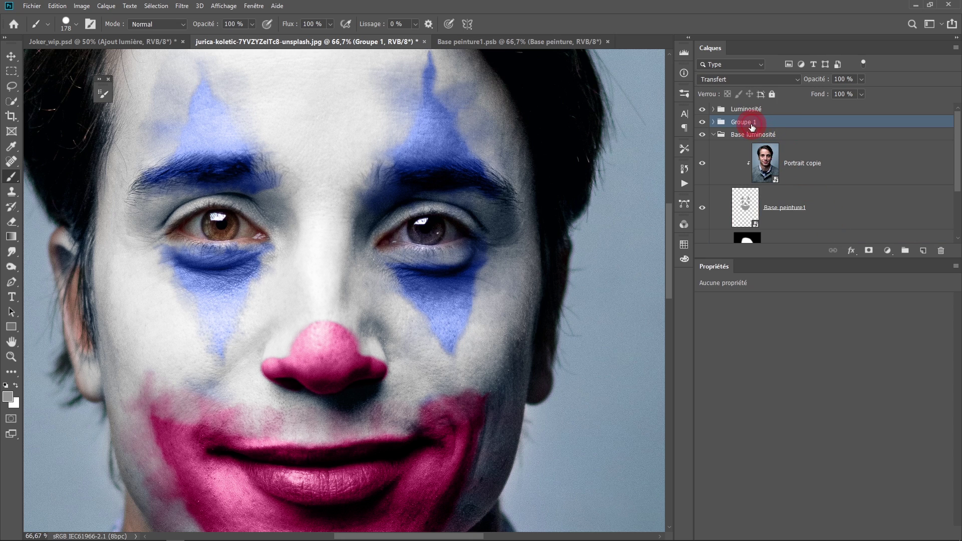
text(Couleurs)
key(Return)
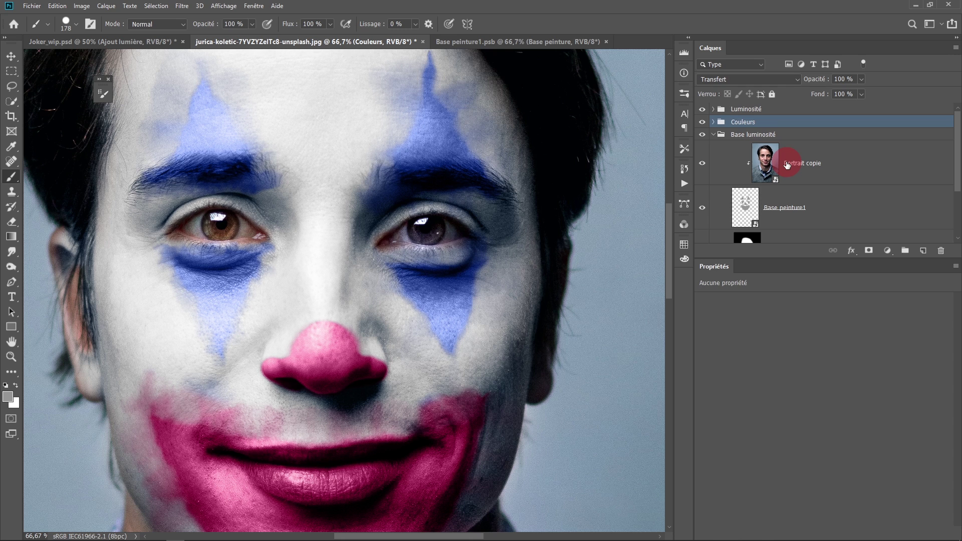
Collapse Base luminosité and toggle foundation, base luminosity, Couleurs and Luminosité visibility to compare
click(715, 138)
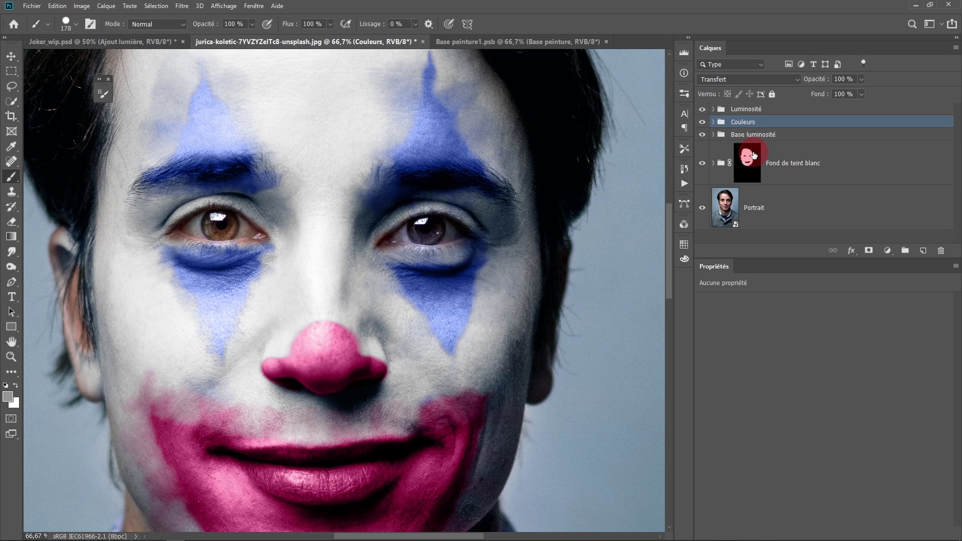
click(702, 164)
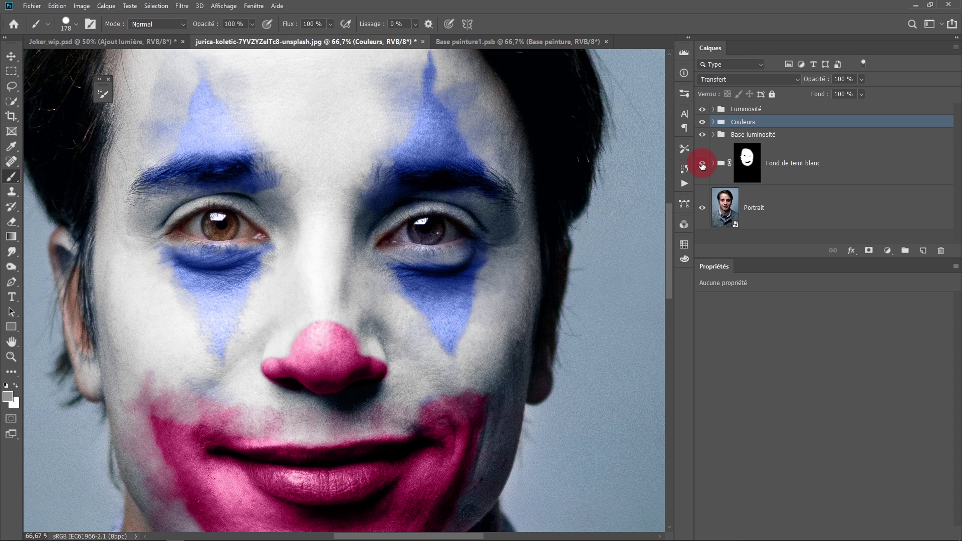
click(702, 164)
click(701, 136)
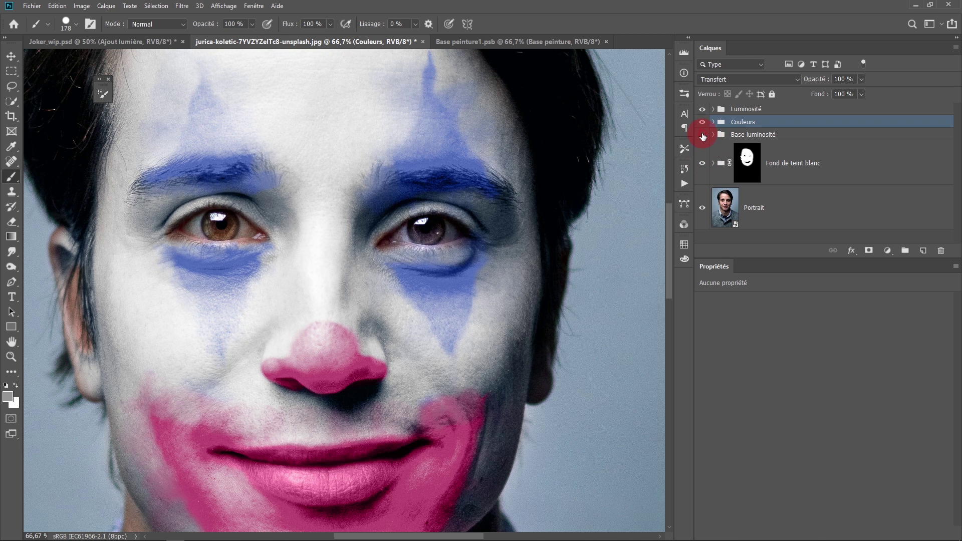
click(702, 135)
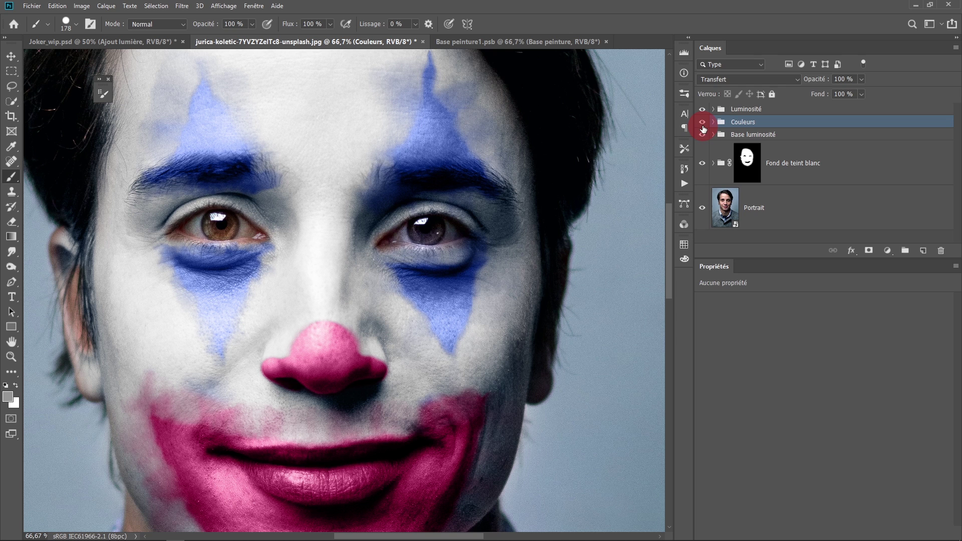
click(703, 122)
click(703, 109)
Turn Luminosité back on, then show Portrait copie in Base peinture1.psb
click(703, 110)
scroll(476, 248, down, 1)
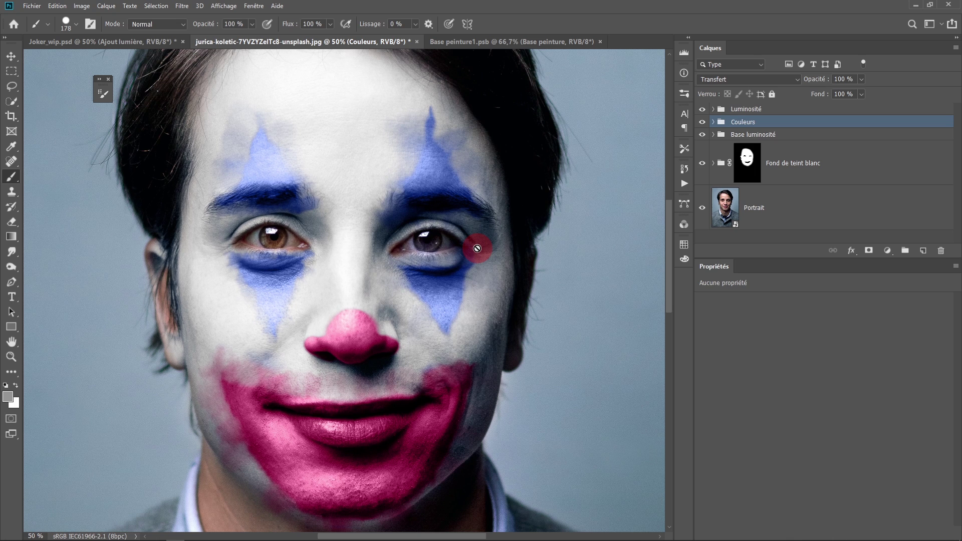
click(469, 46)
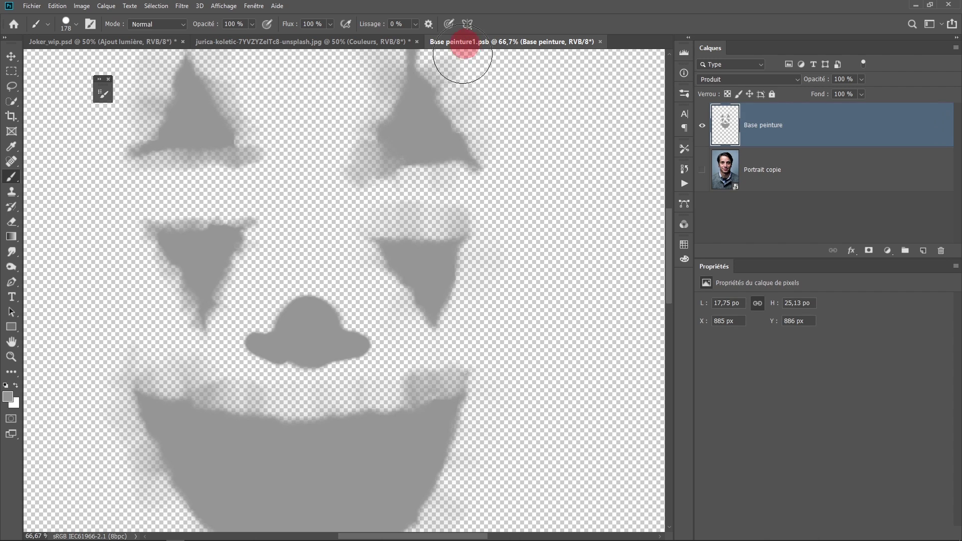
click(702, 170)
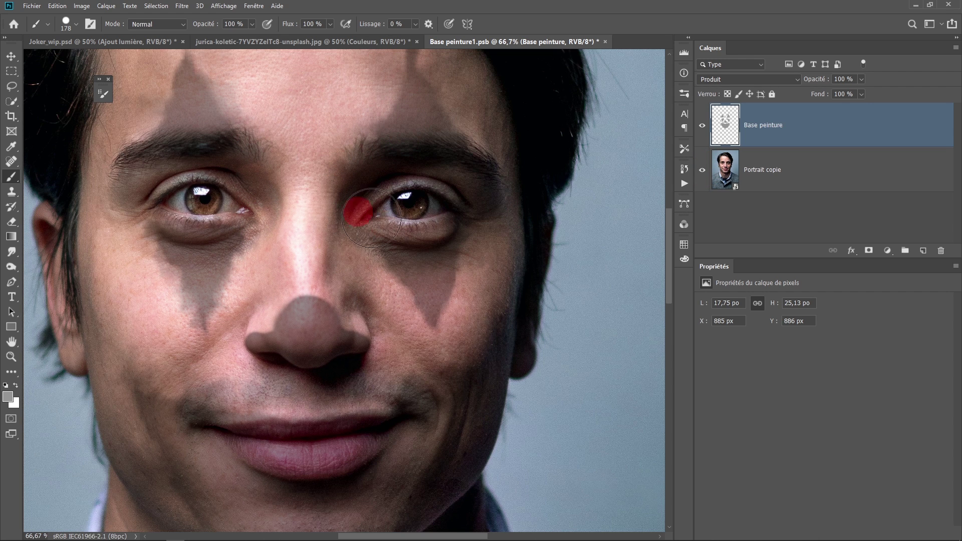
Paint a grey band over the upper lip and from the mouth corner down the jaw
scroll(396, 295, down, 1)
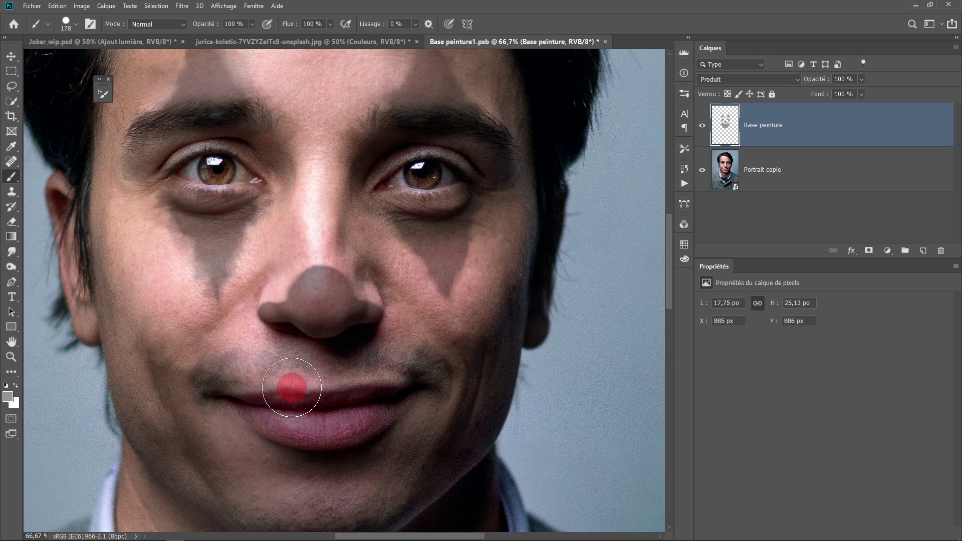
mouse_move(248, 401)
mouse_down()
mouse_move(304, 400)
mouse_move(205, 397)
mouse_move(398, 398)
mouse_move(462, 370)
mouse_move(402, 441)
mouse_move(481, 363)
mouse_up()
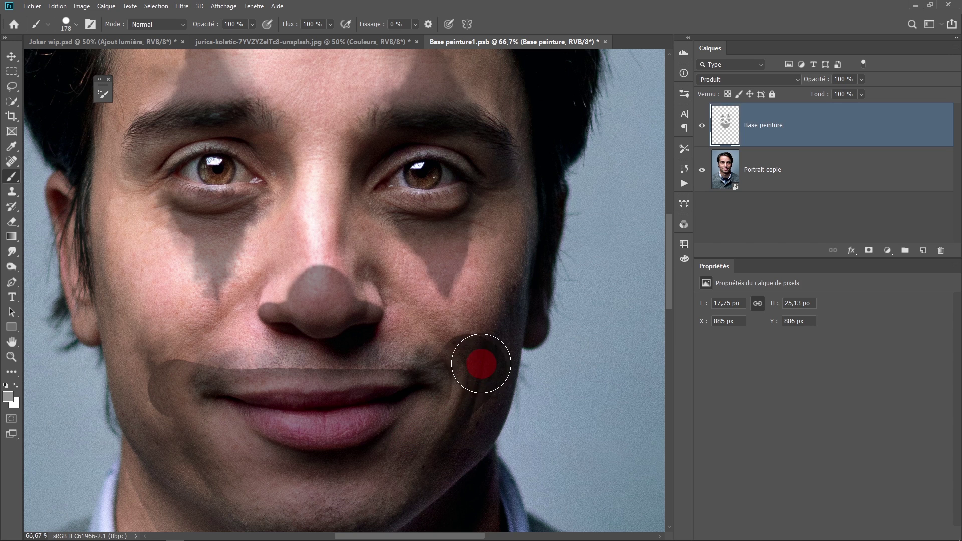
drag(154, 365, 172, 386)
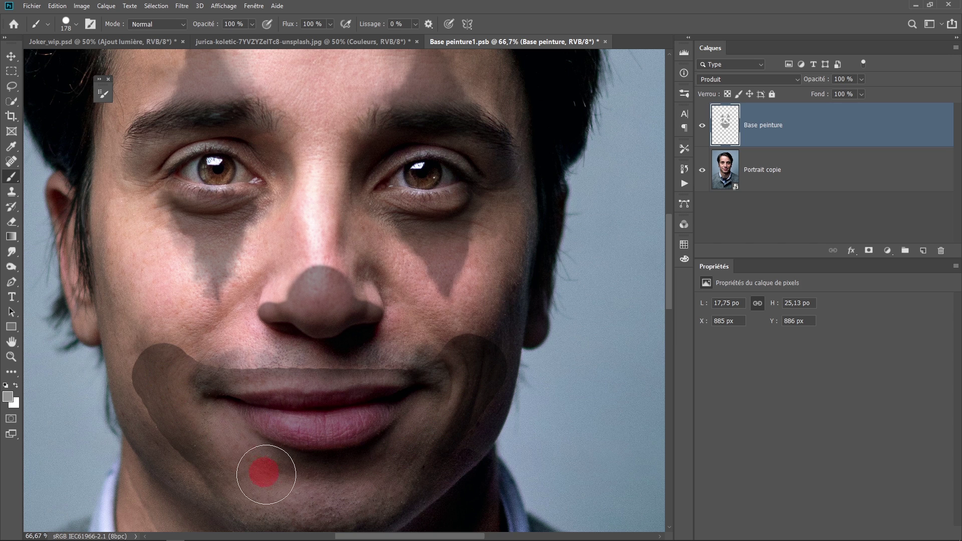
click(11, 251)
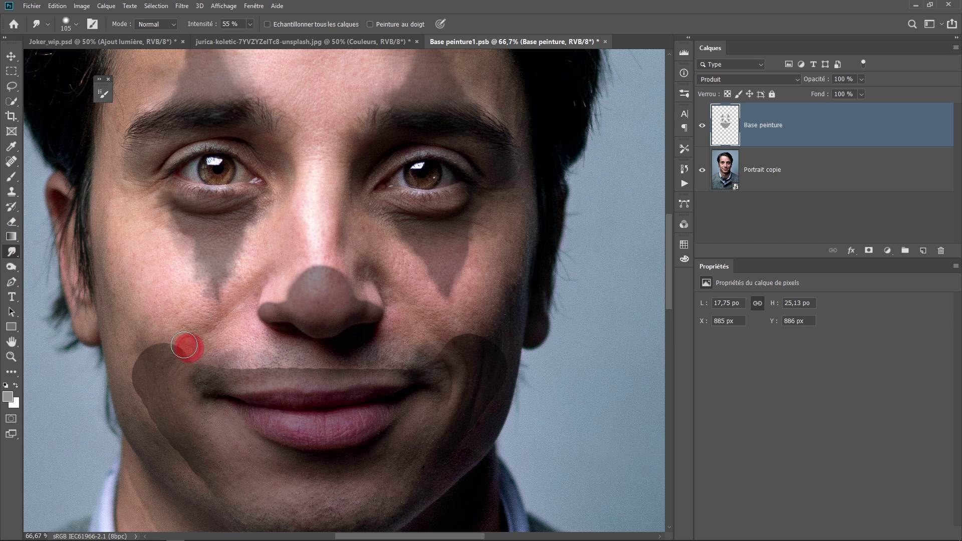
Smudge the left mouth corner and cheek paint using a soft round brush
mouse_move(184, 346)
mouse_down()
mouse_move(175, 339)
mouse_move(128, 375)
mouse_move(189, 472)
mouse_move(183, 360)
mouse_move(254, 348)
mouse_move(230, 354)
mouse_move(418, 344)
mouse_move(250, 356)
mouse_move(366, 359)
mouse_move(315, 359)
mouse_move(324, 348)
mouse_move(433, 339)
mouse_move(460, 326)
mouse_move(506, 344)
mouse_move(521, 332)
mouse_move(515, 383)
mouse_move(507, 326)
mouse_move(305, 365)
mouse_move(164, 341)
mouse_up()
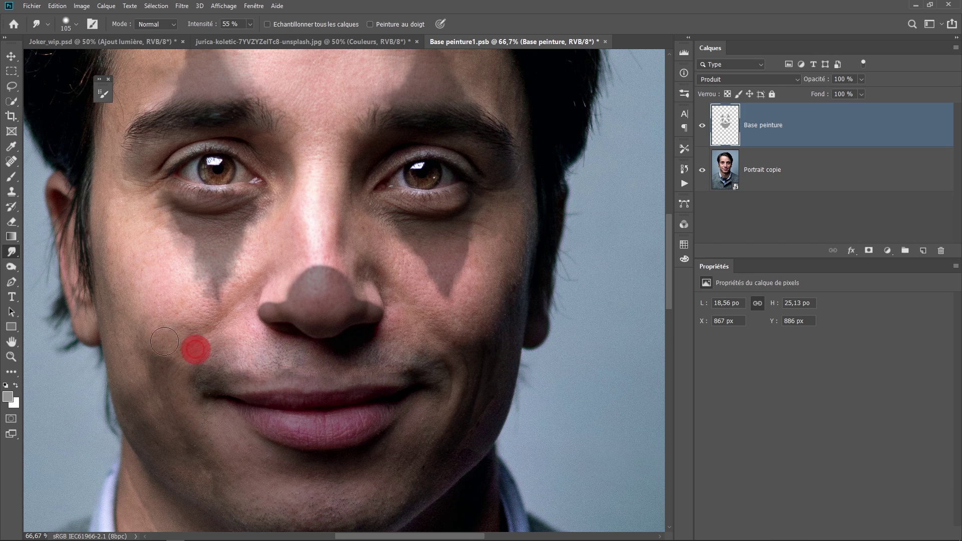
click(66, 24)
click(67, 106)
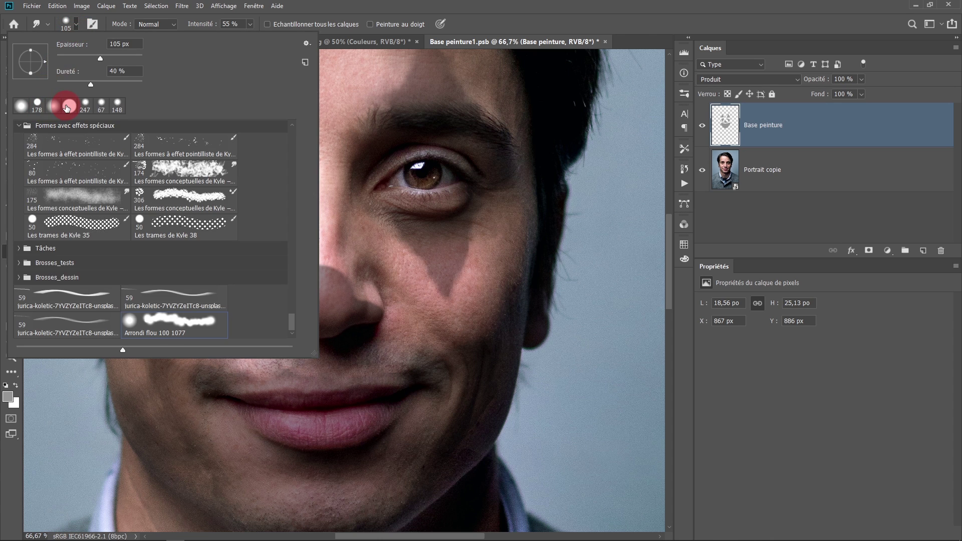
click(345, 7)
mouse_move(144, 341)
mouse_down()
mouse_move(162, 362)
mouse_move(138, 392)
mouse_move(156, 493)
mouse_move(145, 438)
mouse_move(116, 419)
mouse_move(127, 391)
mouse_move(126, 432)
mouse_up()
click(722, 174)
Hide the portrait, smear the lower-left cheek paint at 89% strength, and save the file
click(701, 174)
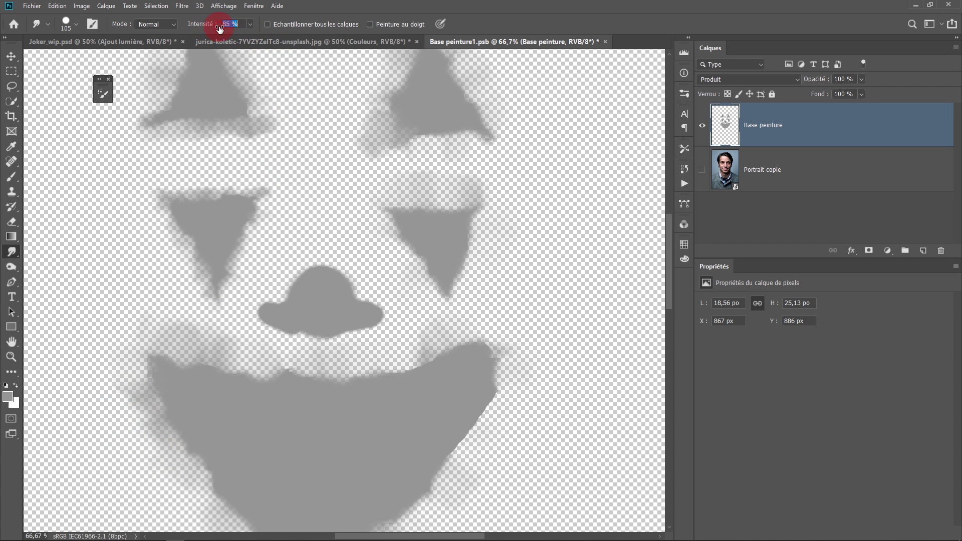
drag(220, 29, 222, 28)
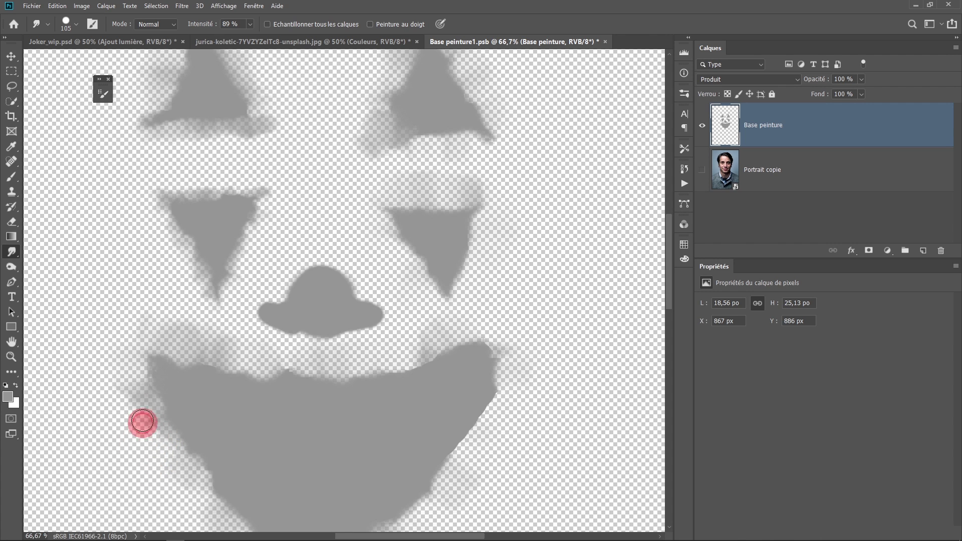
mouse_move(142, 420)
mouse_down()
mouse_move(129, 395)
mouse_move(146, 470)
mouse_move(182, 486)
mouse_move(119, 430)
mouse_move(116, 382)
mouse_move(167, 324)
mouse_move(186, 335)
mouse_move(182, 345)
mouse_move(223, 328)
mouse_move(209, 350)
mouse_move(178, 344)
mouse_move(251, 348)
mouse_move(260, 221)
mouse_move(456, 198)
mouse_move(378, 125)
mouse_move(333, 130)
mouse_move(355, 161)
mouse_up()
drag(505, 112, 473, 142)
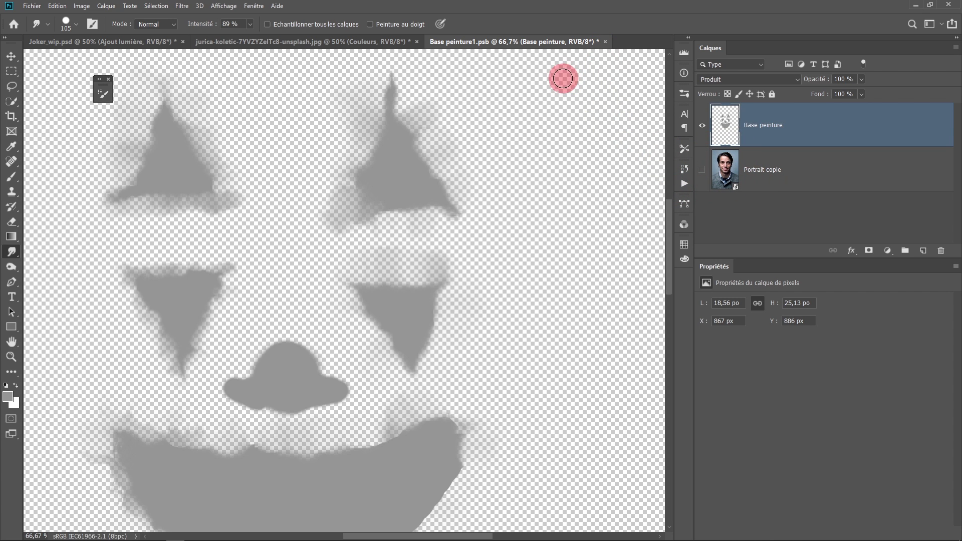
key(ctrl+s)
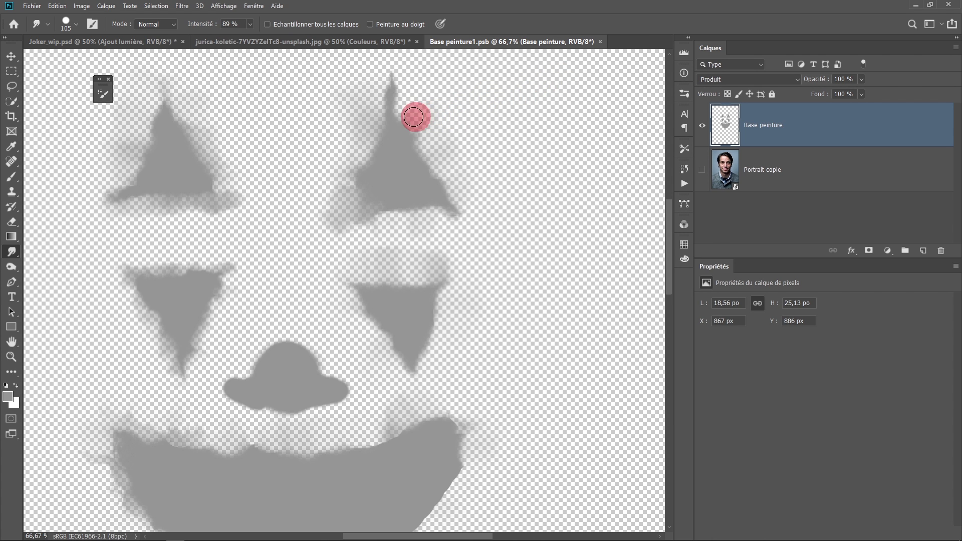
click(306, 42)
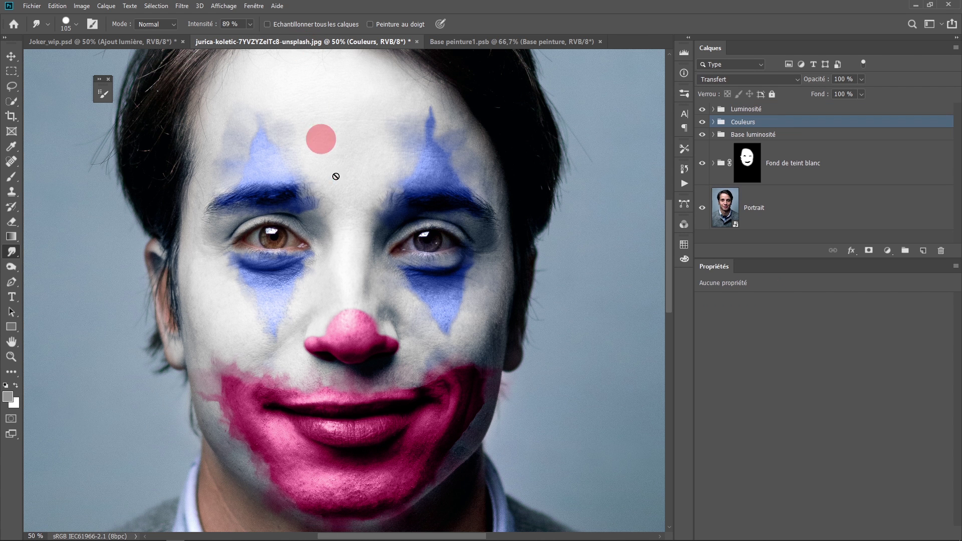
scroll(288, 392, up, 2)
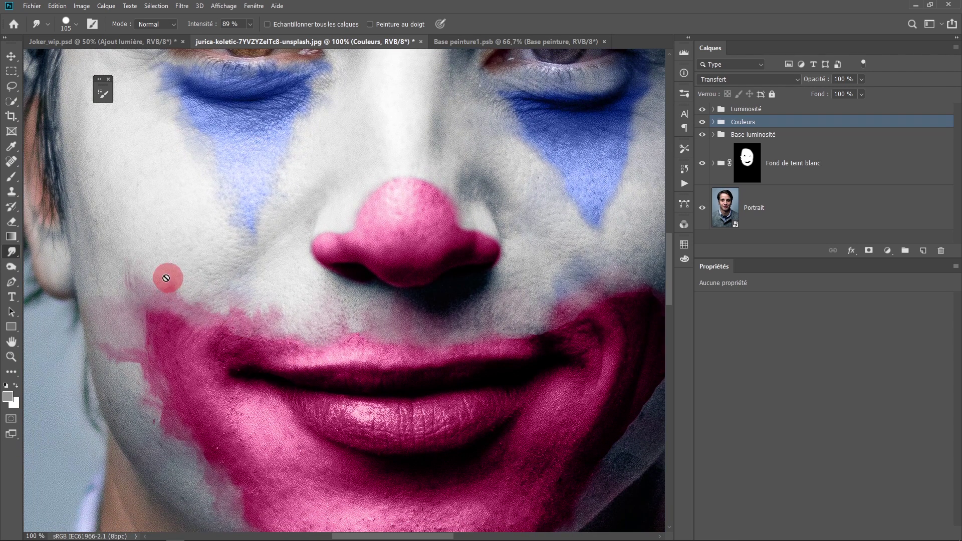
drag(206, 402, 209, 345)
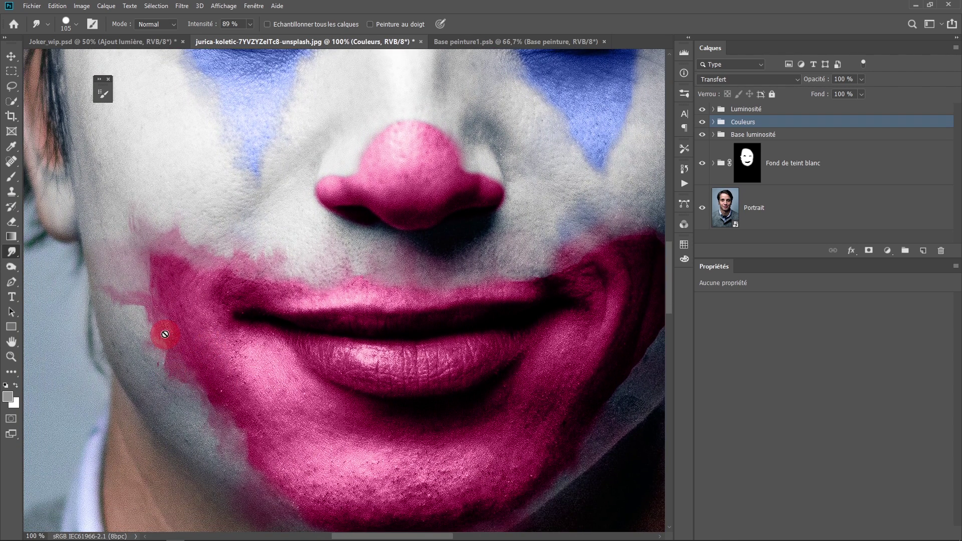
drag(339, 282, 243, 309)
drag(401, 268, 341, 343)
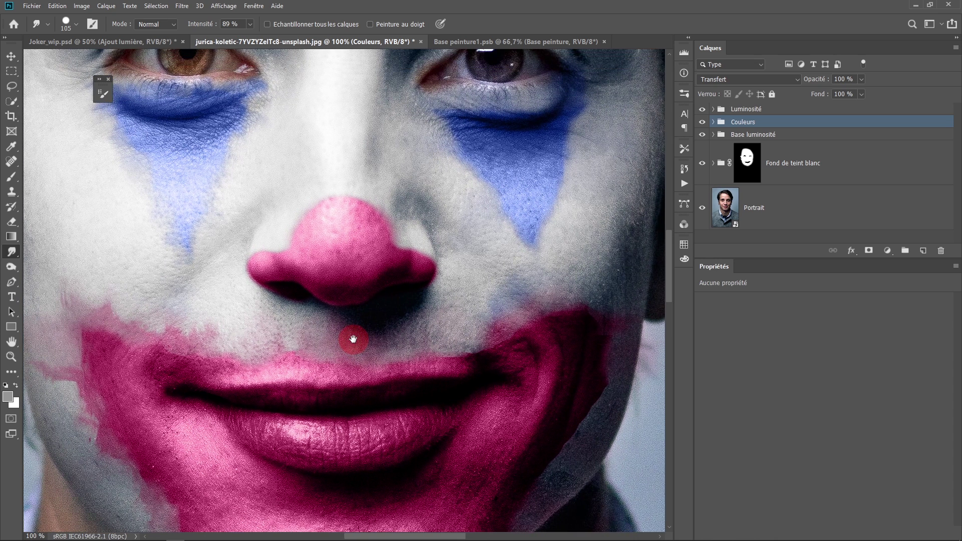
click(481, 41)
mouse_move(262, 380)
mouse_down()
mouse_move(219, 367)
mouse_move(440, 349)
mouse_move(172, 365)
mouse_move(271, 385)
mouse_up()
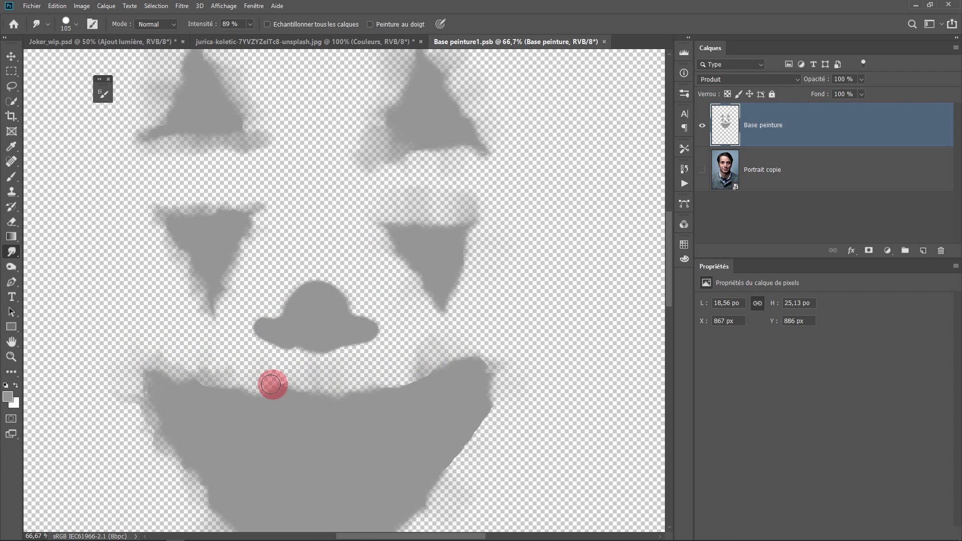
scroll(269, 385, up, 1)
drag(107, 343, 186, 315)
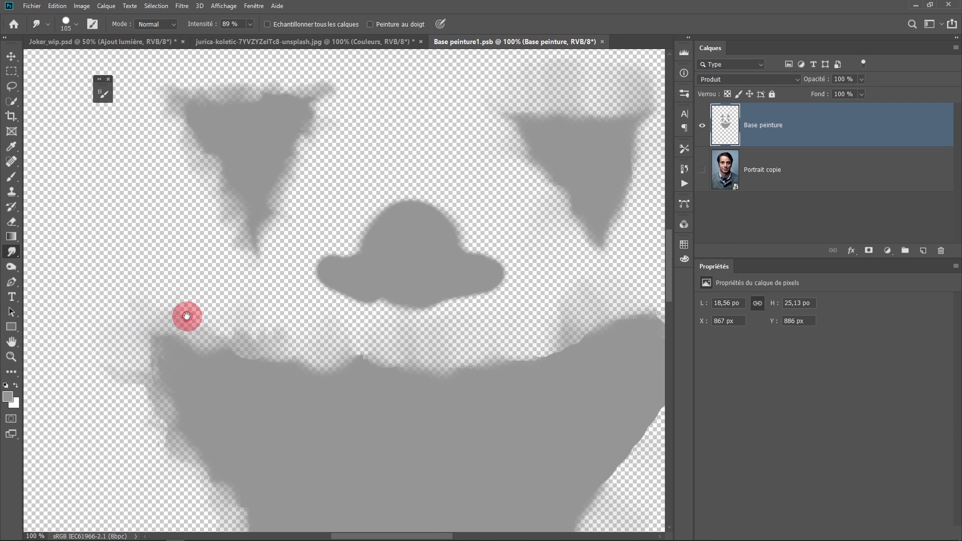
scroll(436, 354, right, 3)
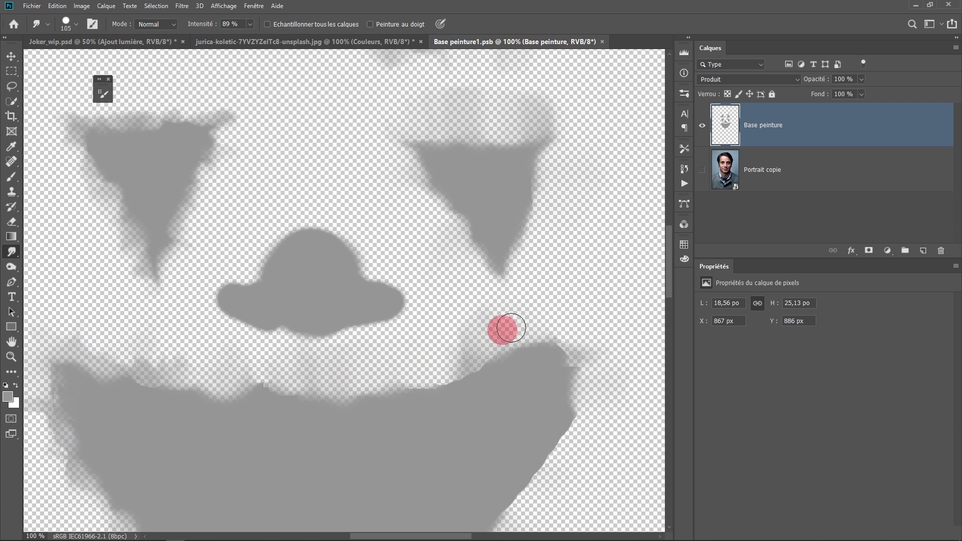
scroll(543, 305, up, 2)
scroll(373, 215, up, 2)
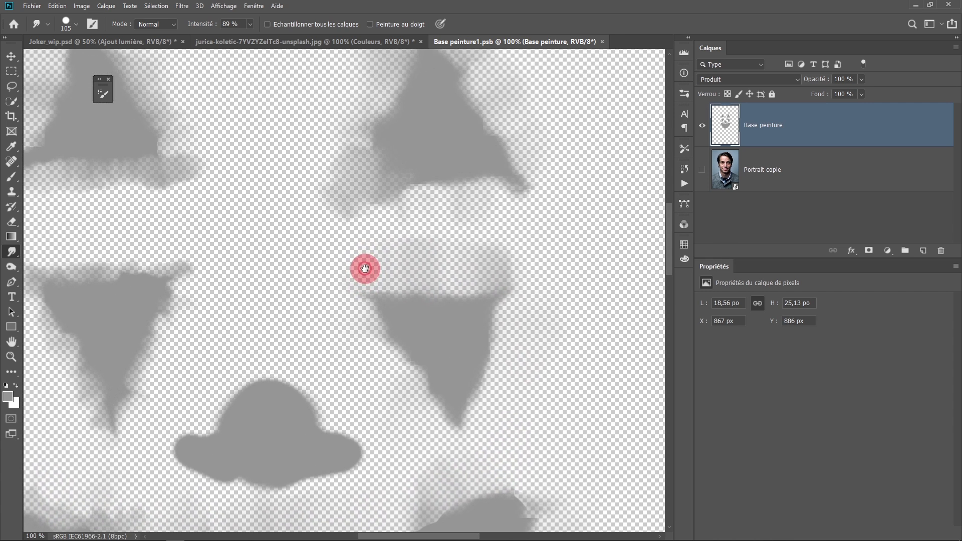
click(279, 43)
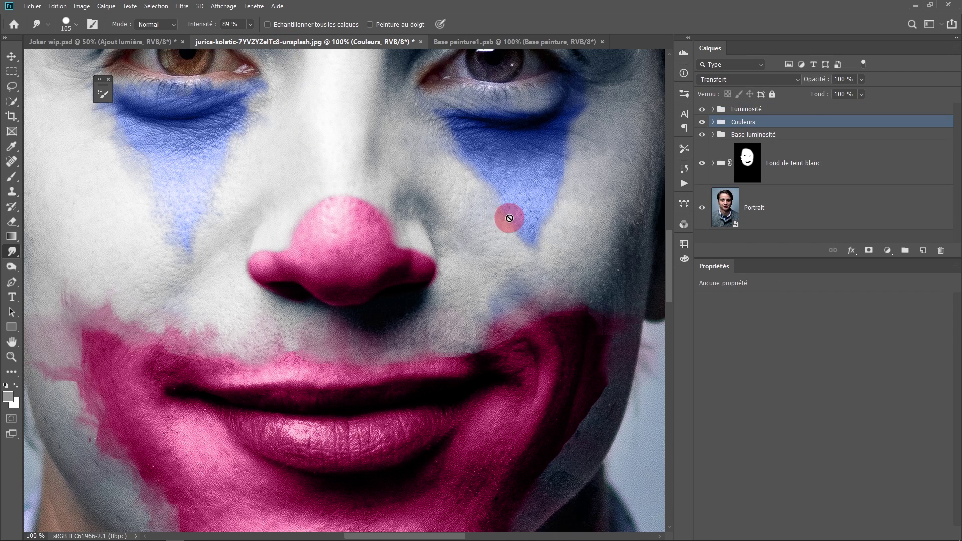
key(ctrl+minus)
key(ctrl+minus)
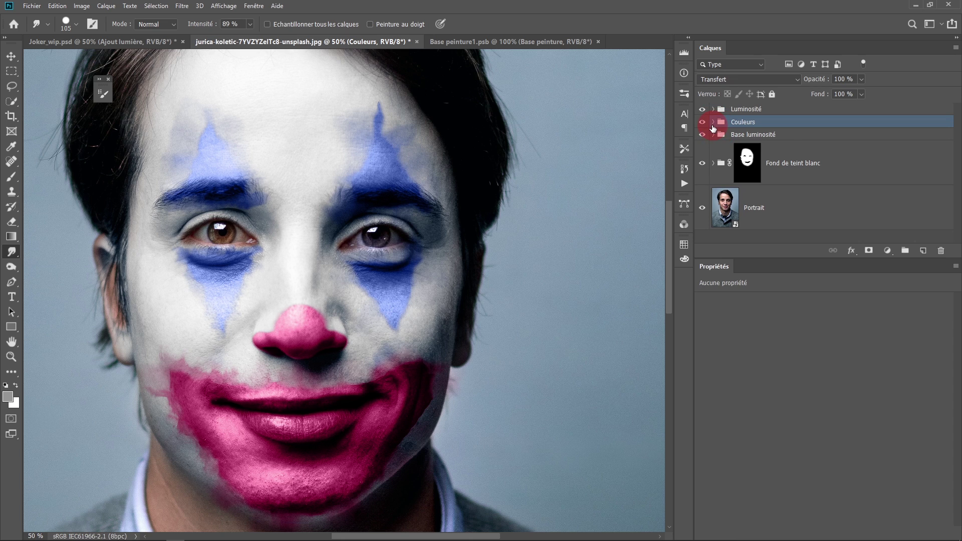
Change the Fond 2 copie eye-triangle fill colour to a brighter blue
click(712, 124)
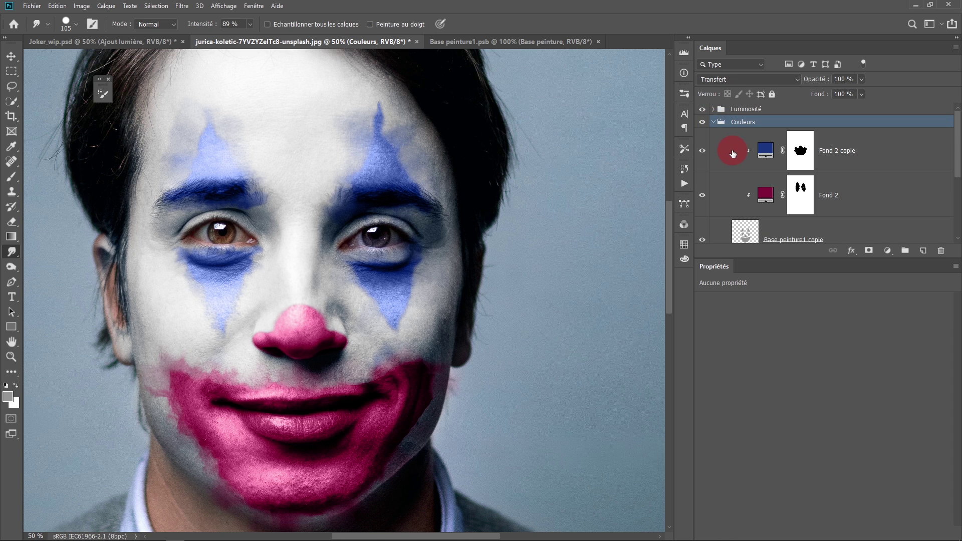
double_click(765, 151)
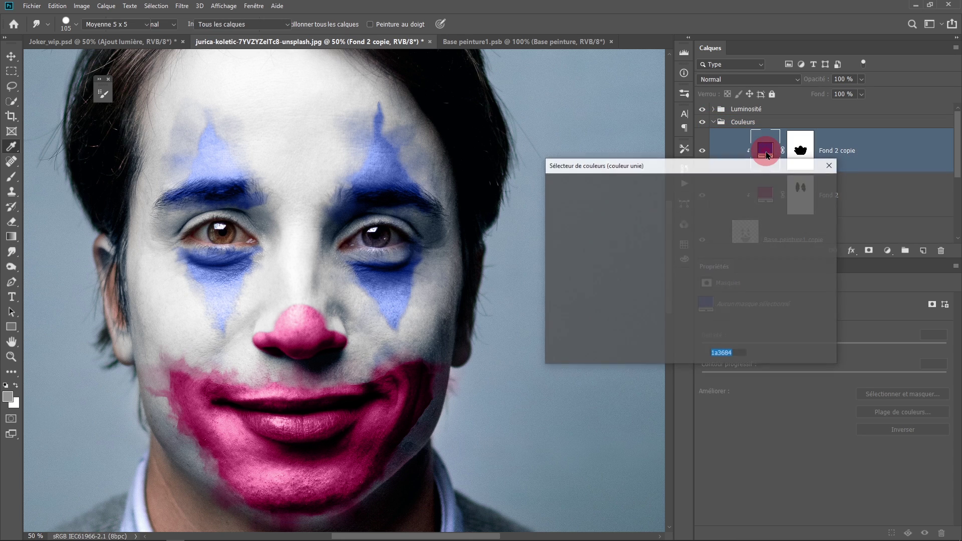
mouse_move(652, 250)
mouse_down()
mouse_move(670, 242)
mouse_move(579, 291)
mouse_up()
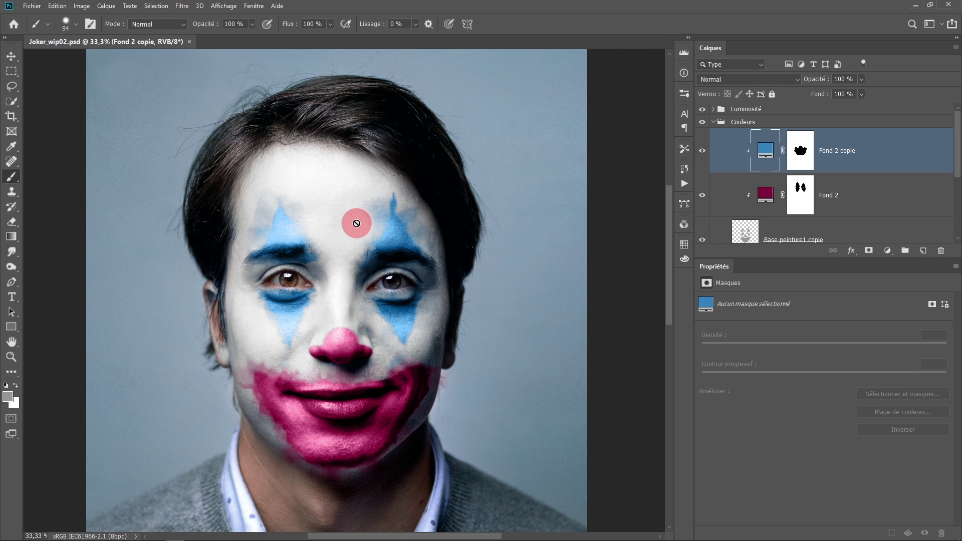
Paint black on the blue fill's mask to remove the blue from the right eyeball
click(10, 58)
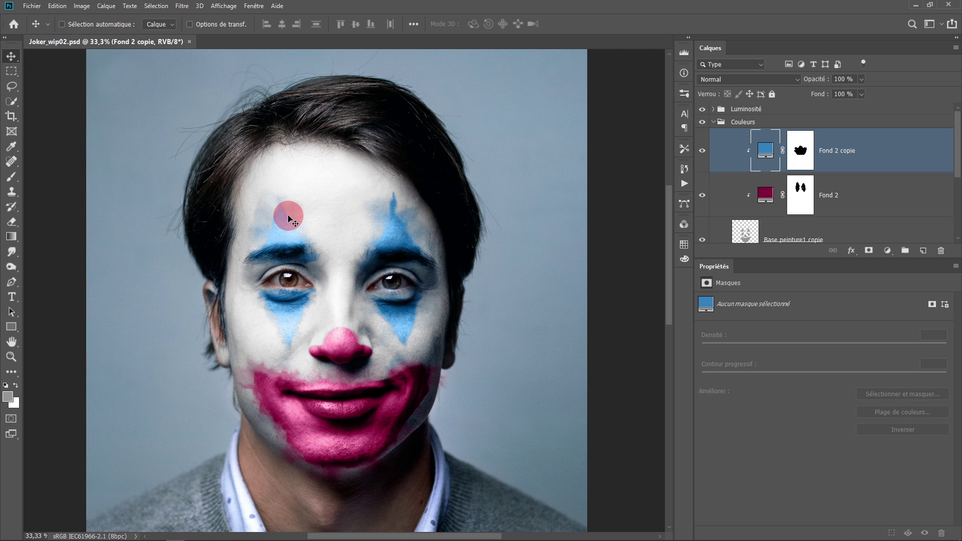
drag(299, 219, 328, 203)
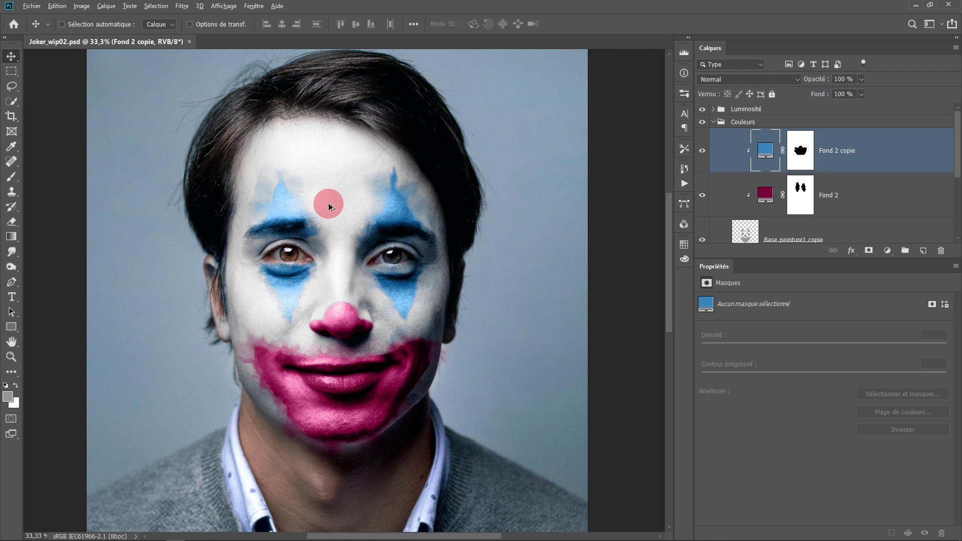
scroll(358, 230, up, 2)
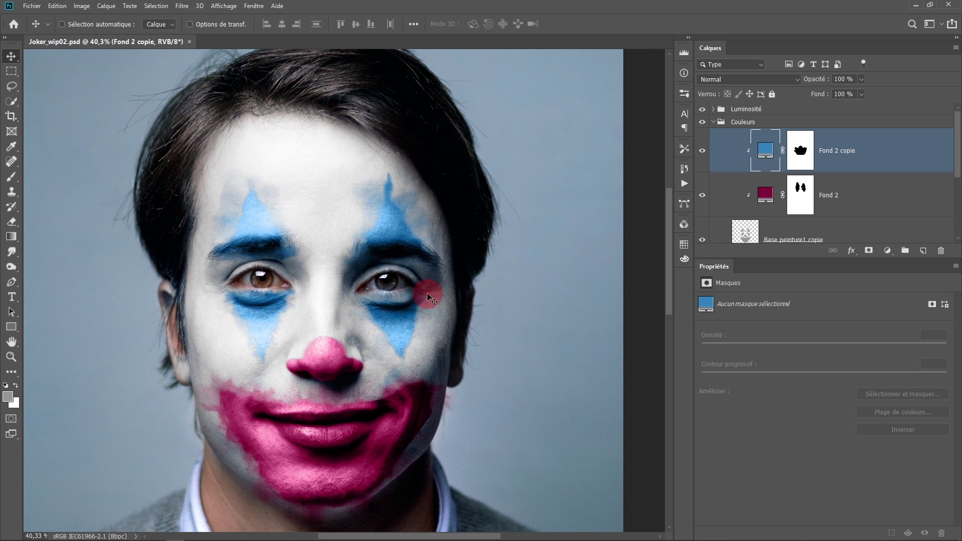
scroll(430, 298, up, 3)
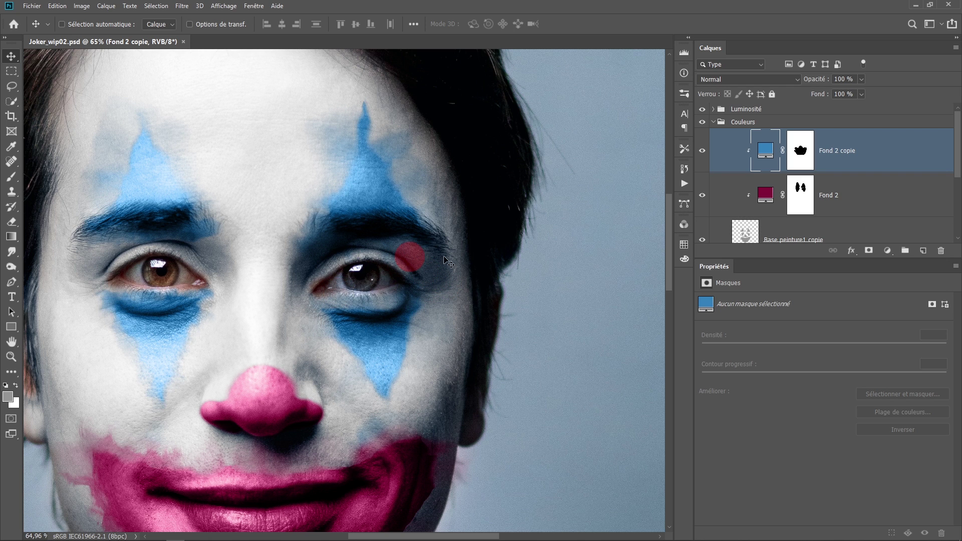
click(814, 158)
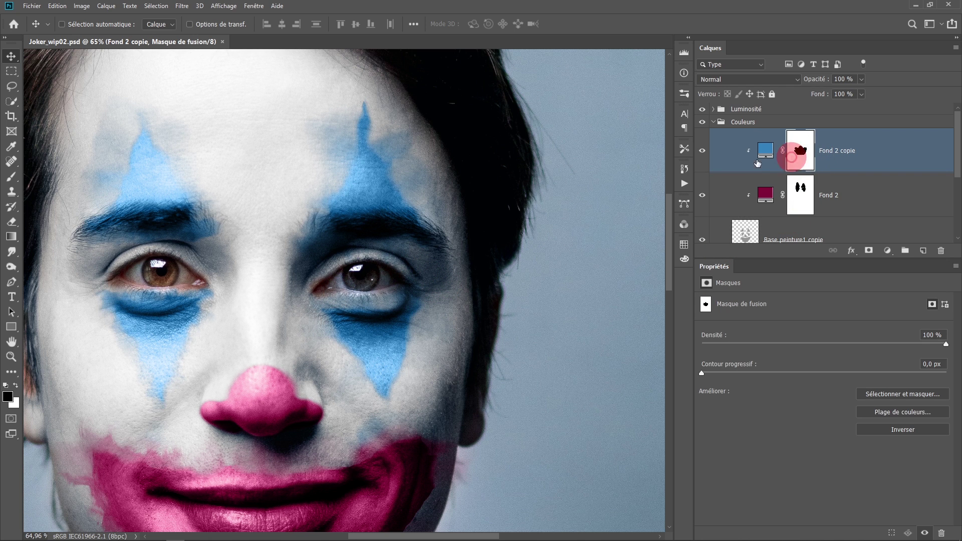
click(11, 176)
scroll(375, 280, up, 3)
key(x)
mouse_move(326, 225)
mouse_down()
mouse_move(234, 252)
mouse_move(448, 253)
mouse_move(383, 271)
mouse_move(442, 299)
mouse_up()
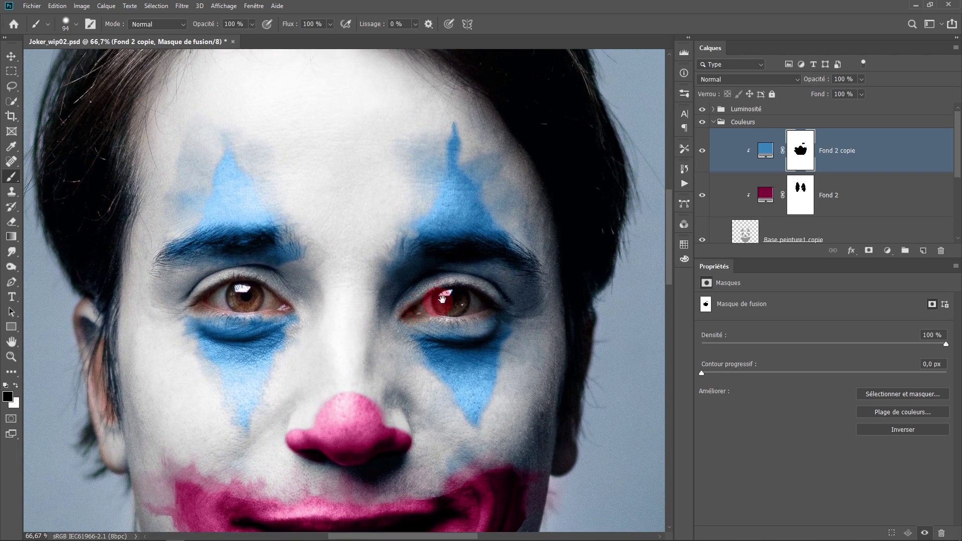
In Base peinture1, show the portrait and smudge the forehead peaks at 77% strength
click(713, 124)
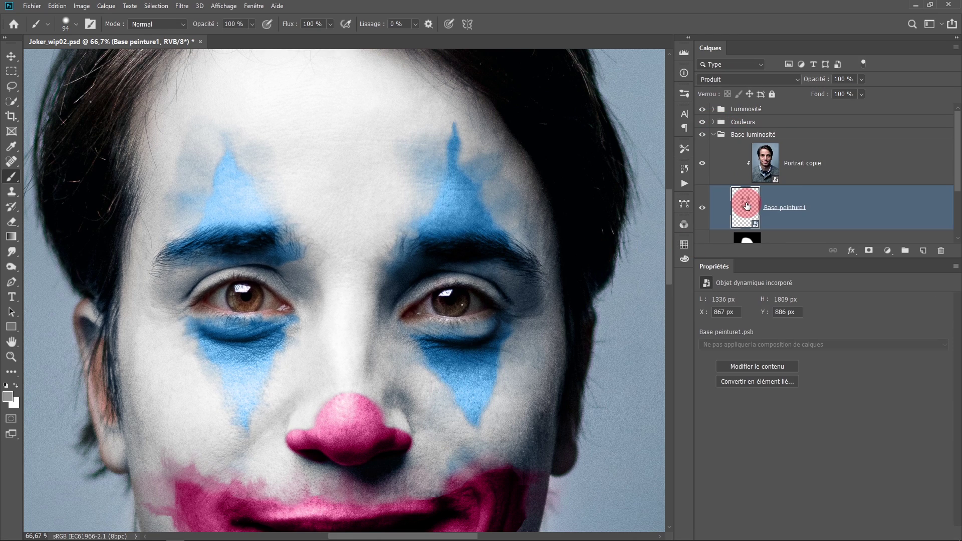
double_click(740, 204)
click(702, 169)
click(86, 23)
click(275, 189)
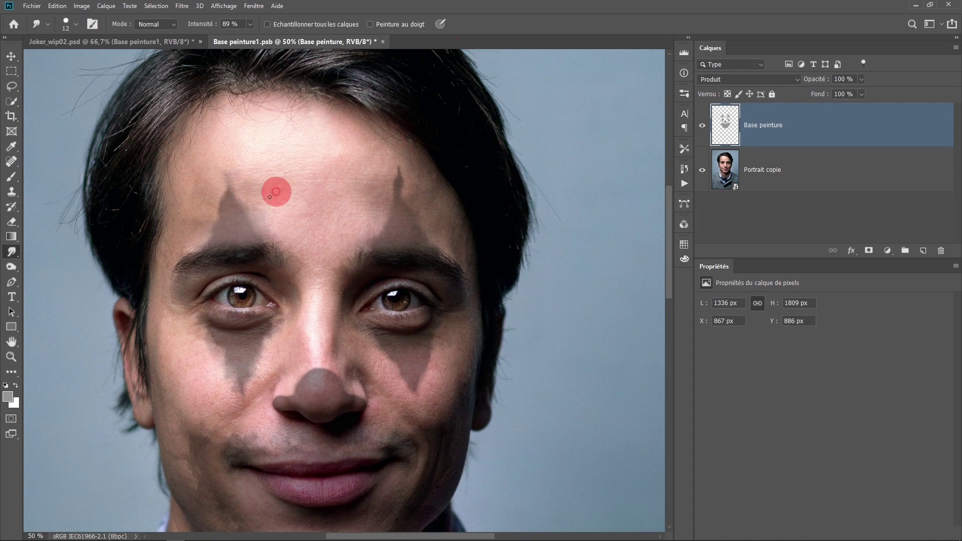
scroll(275, 221, up, 1)
mouse_move(275, 220)
mouse_down()
mouse_move(221, 187)
mouse_move(205, 220)
mouse_up()
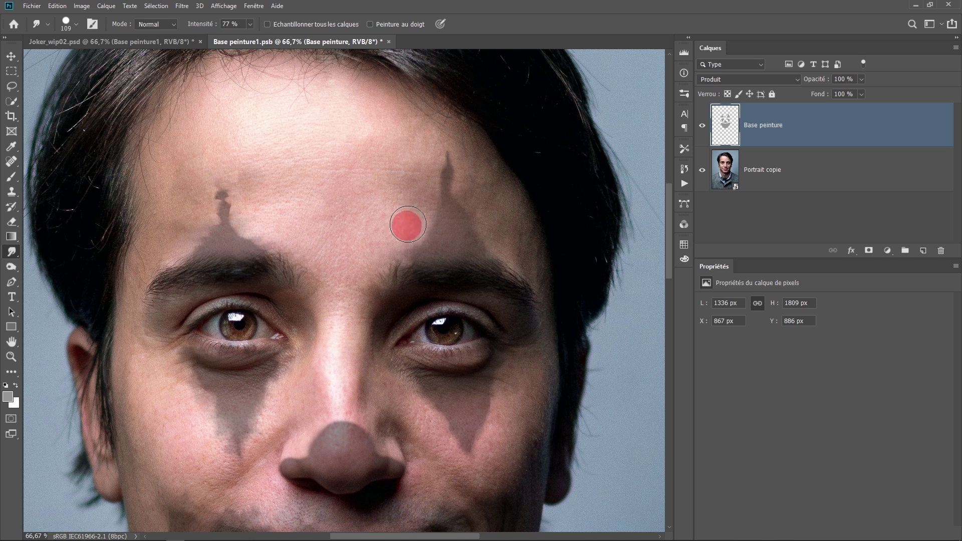
mouse_move(401, 221)
mouse_down()
mouse_move(487, 236)
mouse_move(419, 207)
mouse_up()
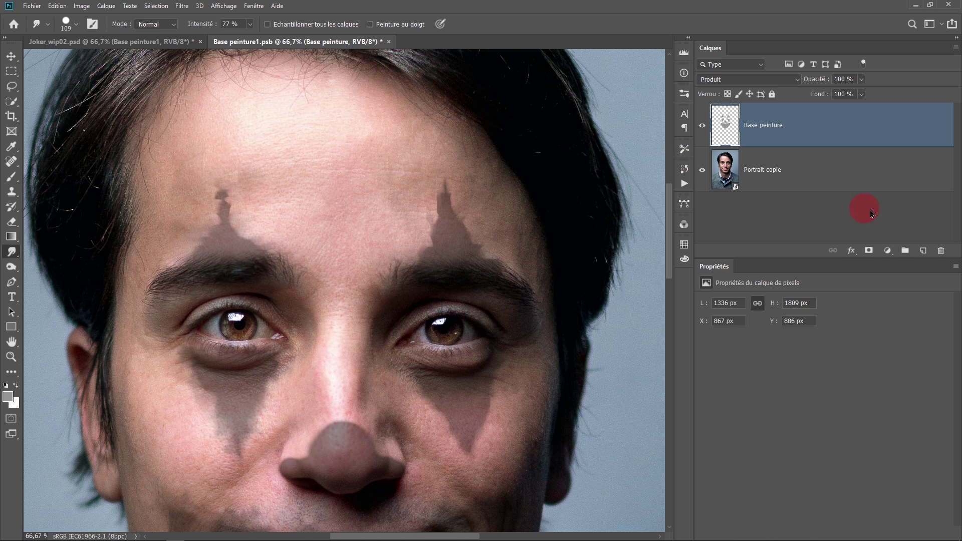
Paint grey brow strokes on a new Produit layer and smudge them into wispy shapes
click(922, 251)
key(b)
drag(378, 158, 447, 158)
click(748, 79)
click(715, 126)
mouse_move(190, 159)
mouse_down()
mouse_move(270, 159)
mouse_move(251, 181)
mouse_move(187, 163)
mouse_up()
key(r)
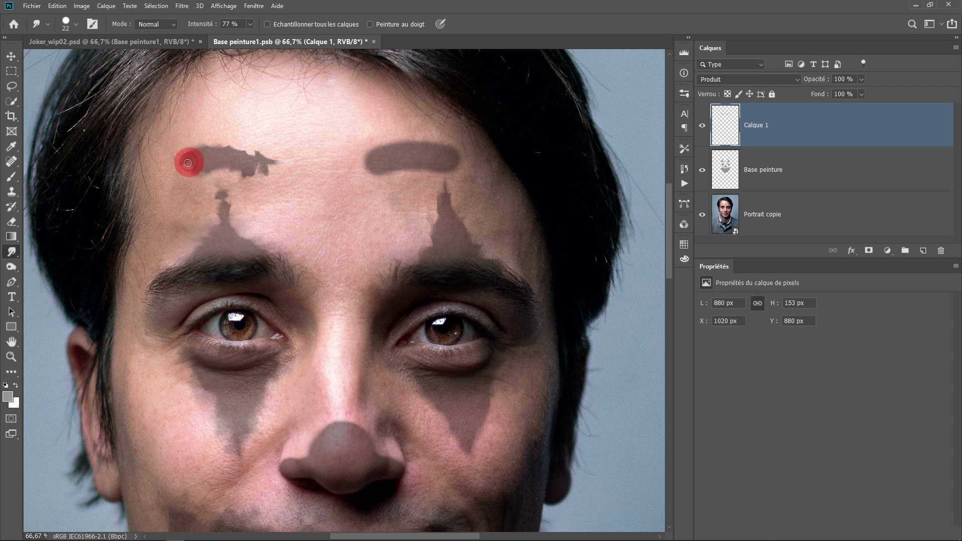
key(bracketright)
key(bracketright)
key(bracketright)
mouse_move(361, 143)
mouse_down()
mouse_move(400, 134)
mouse_move(402, 178)
mouse_move(443, 159)
mouse_up()
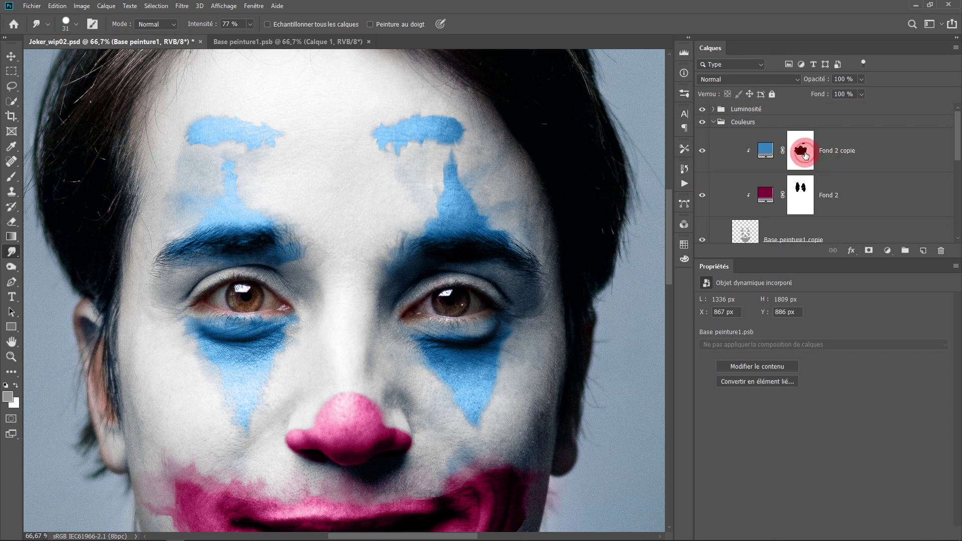
Mask the blue off the eyebrows and paint white on the pink mask to make them pink
drag(280, 139, 451, 118)
key(alt+bracketleft)
key(x)
mouse_move(240, 133)
mouse_down()
mouse_move(369, 123)
mouse_move(451, 130)
mouse_up()
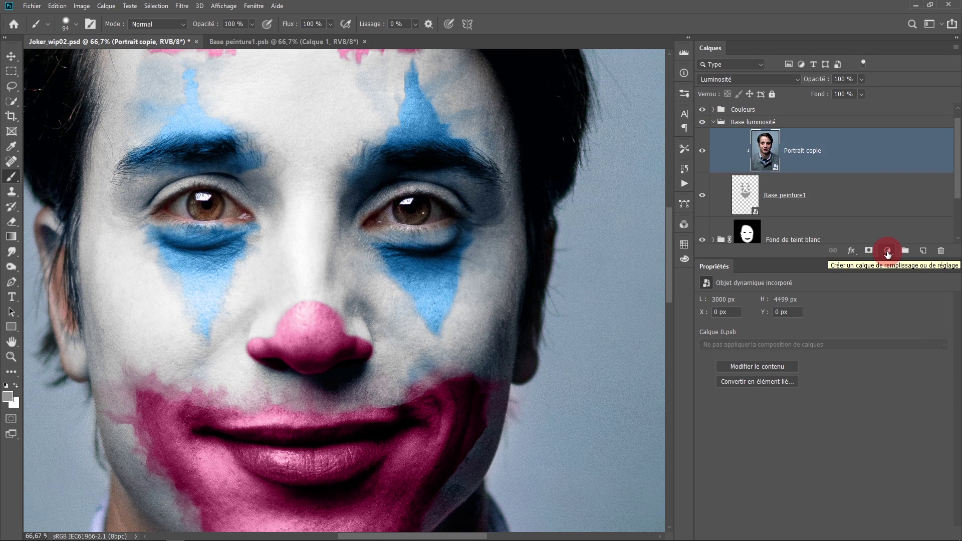
Add a Courbes layer clipped to Portrait copie, white point lowered to about 207, midpoint pulled down
click(888, 251)
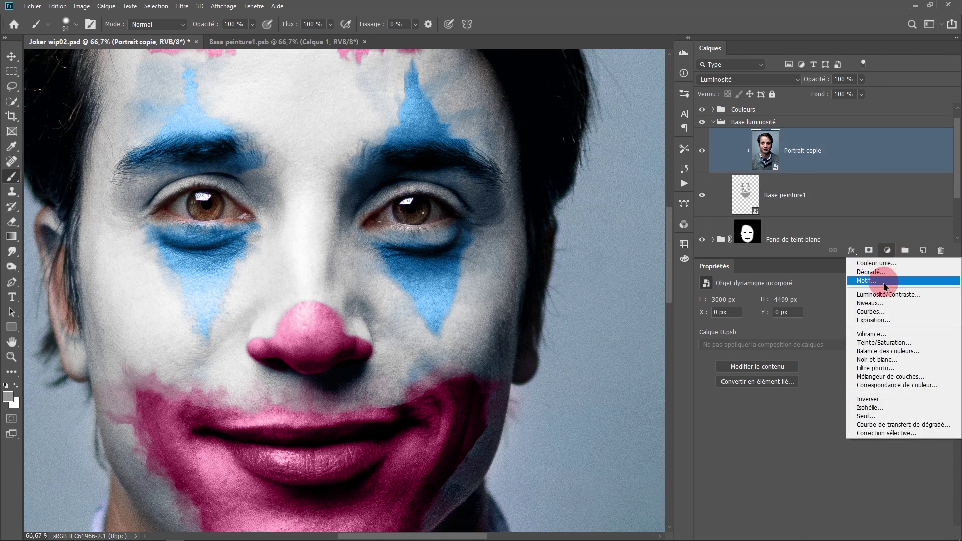
click(883, 312)
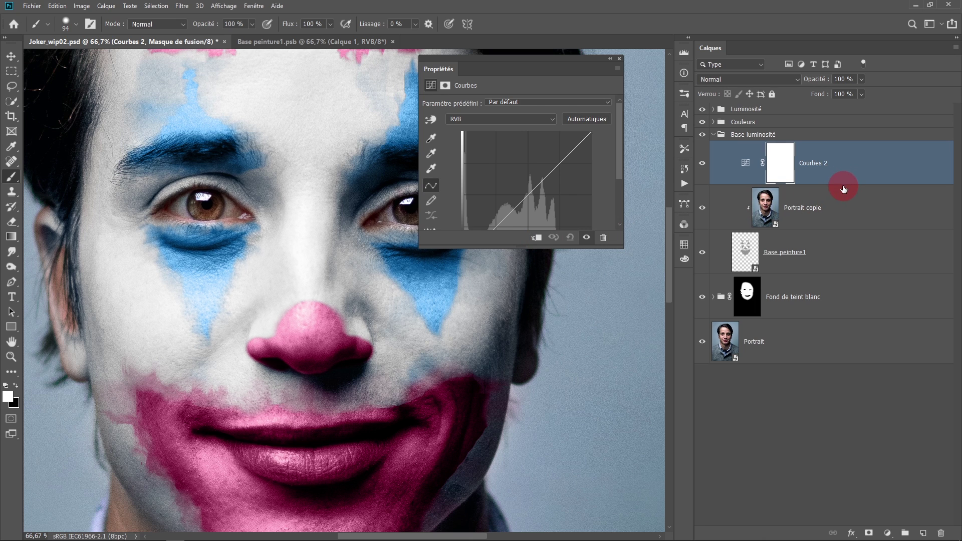
click(535, 239)
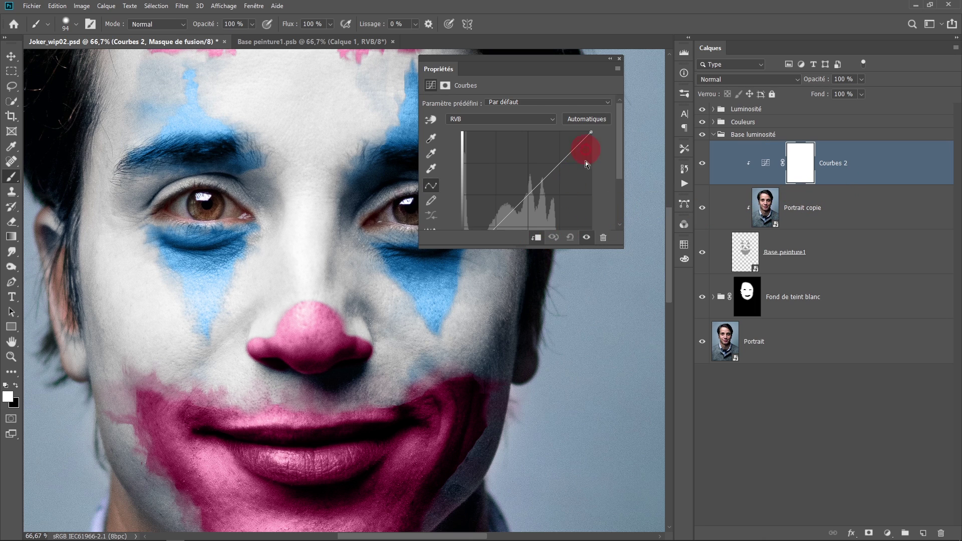
drag(579, 247, 593, 312)
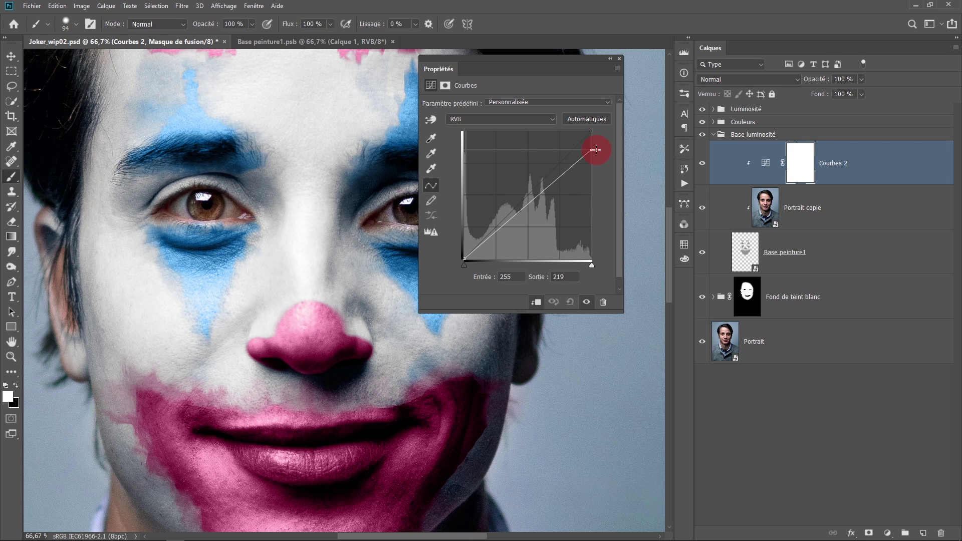
drag(595, 150, 598, 156)
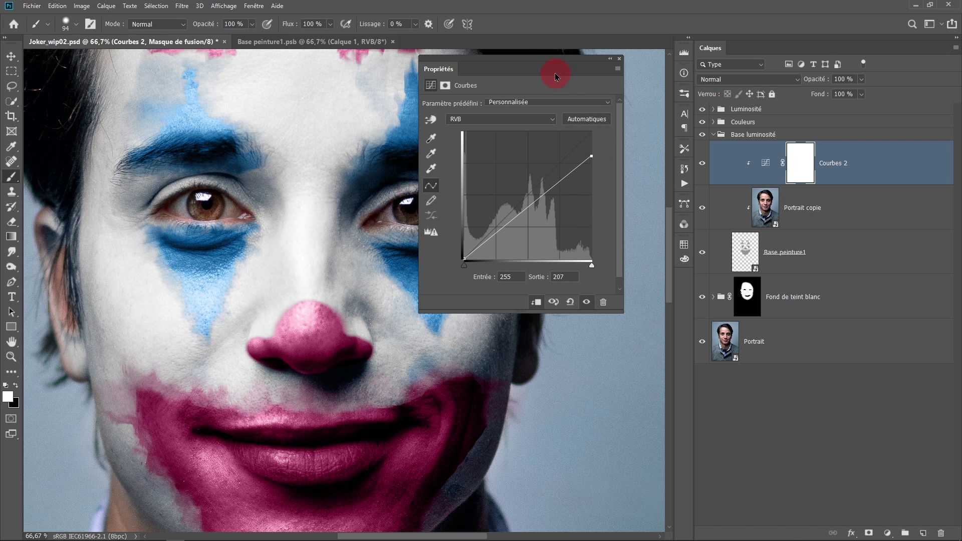
drag(555, 76, 599, 120)
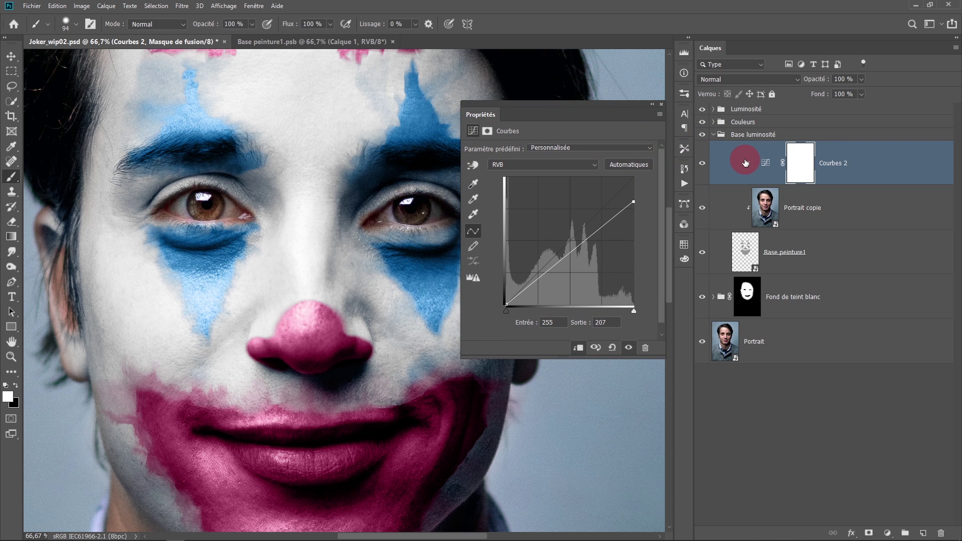
drag(537, 110, 571, 134)
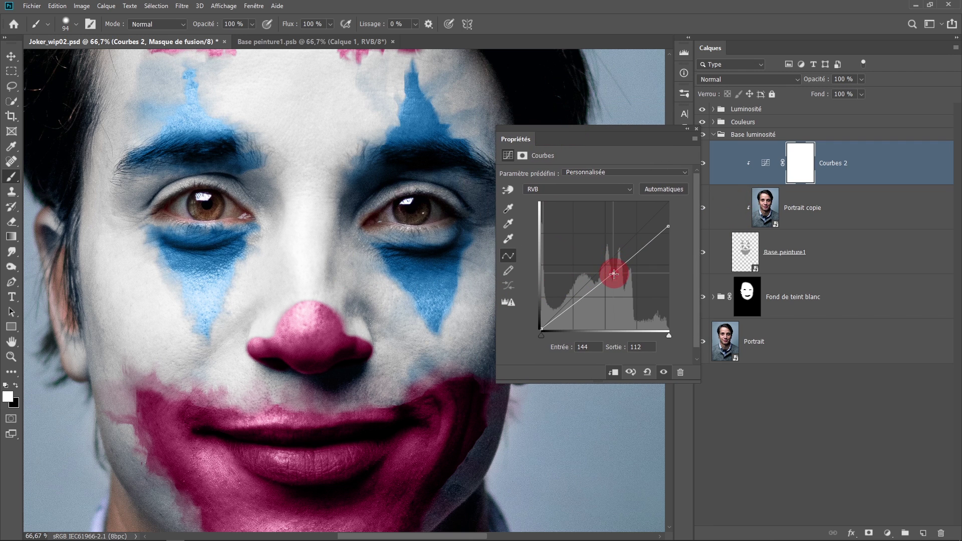
drag(614, 274, 614, 277)
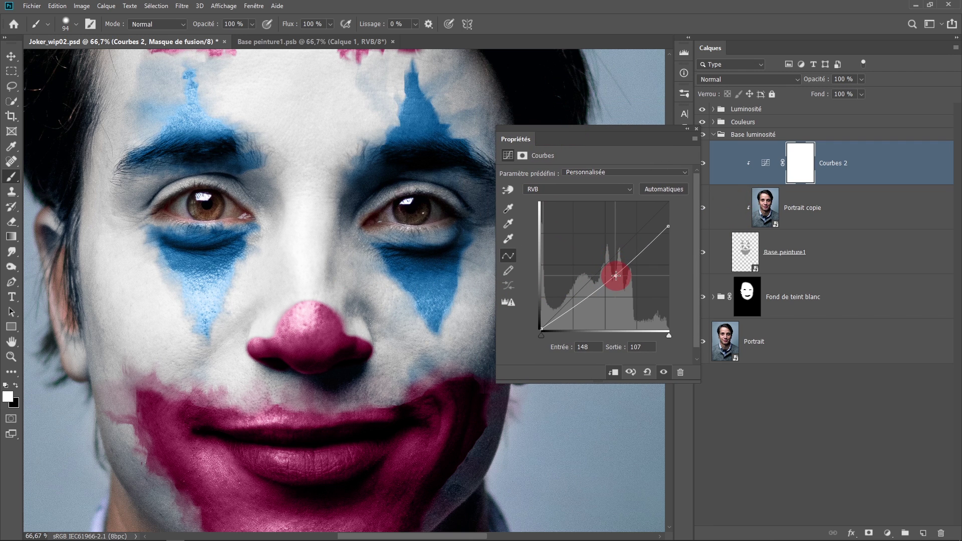
click(697, 131)
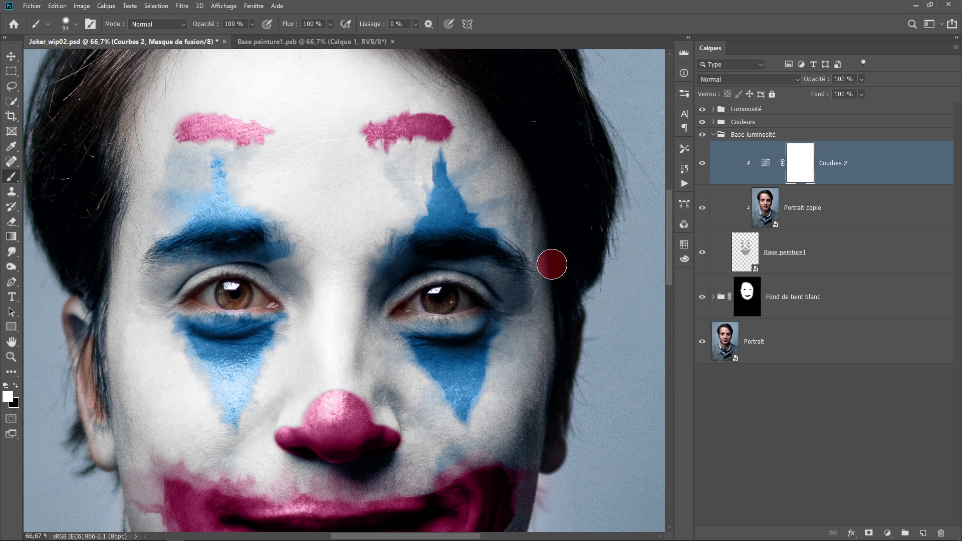
In Base peinture1, show the portrait and erase stray paint at the left brow edge on Base peinture
click(322, 40)
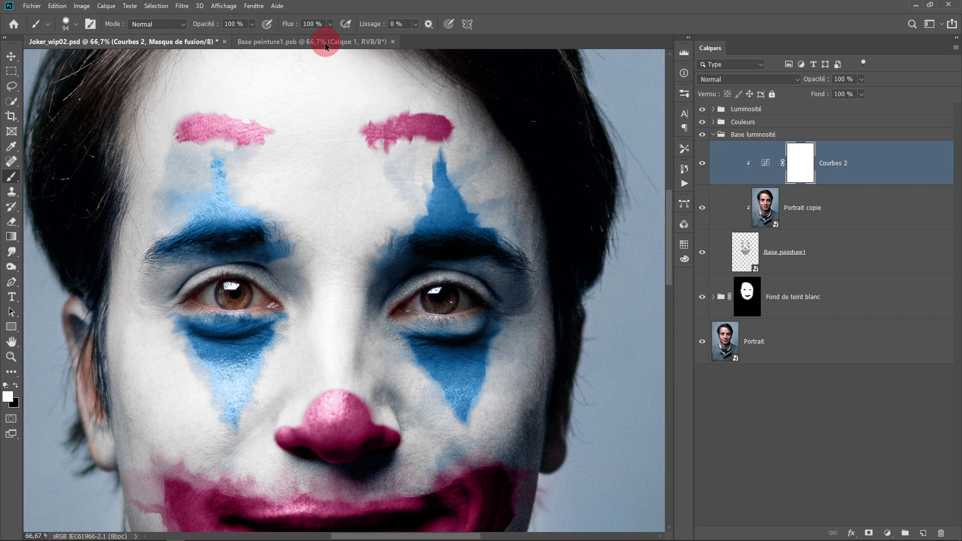
ctrl+click(509, 238)
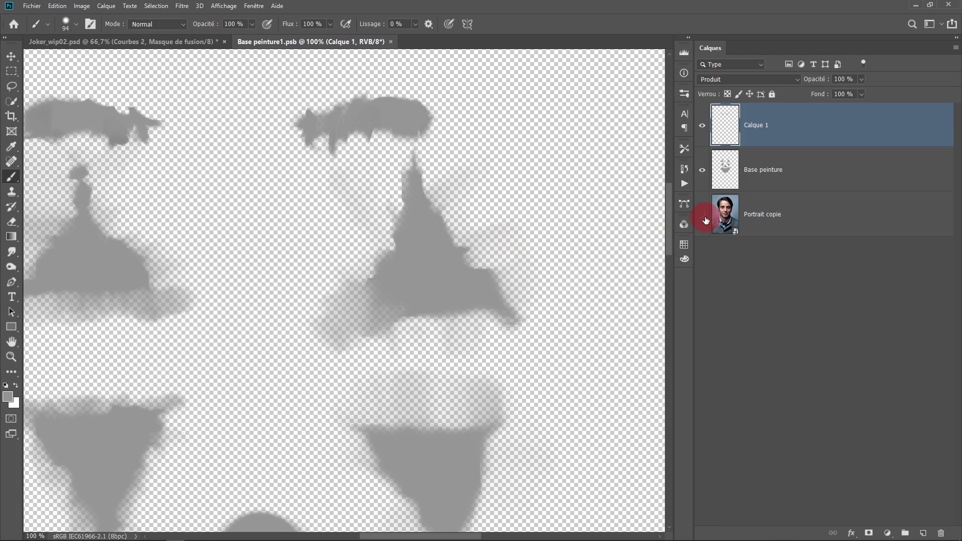
click(702, 215)
click(760, 171)
click(11, 222)
scroll(128, 198, left, 3)
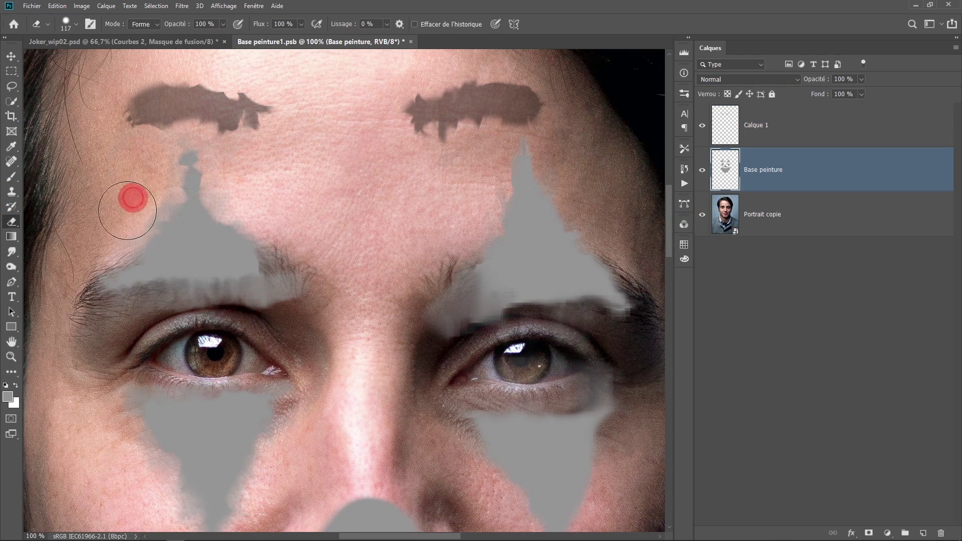
scroll(315, 281, up, 2)
scroll(339, 391, down, 5)
scroll(463, 236, up, 3)
key(alt+shift+m)
click(702, 215)
alt+scroll(231, 143, up, 3)
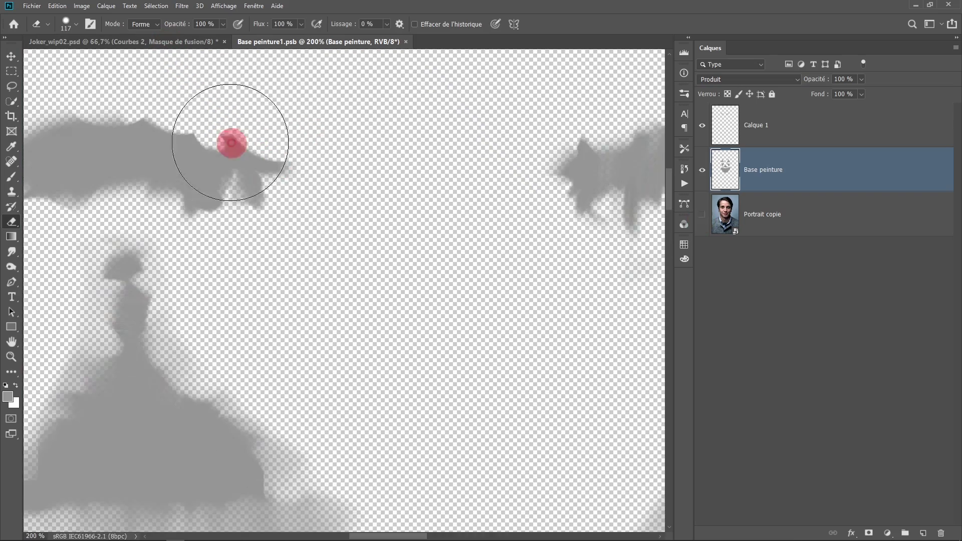
Adjust the smudge brush, check the brows in the composite, and save the paint document
key(alt+])
scroll(215, 144, up, 2)
key(r)
right_click(172, 310)
double_click(172, 310)
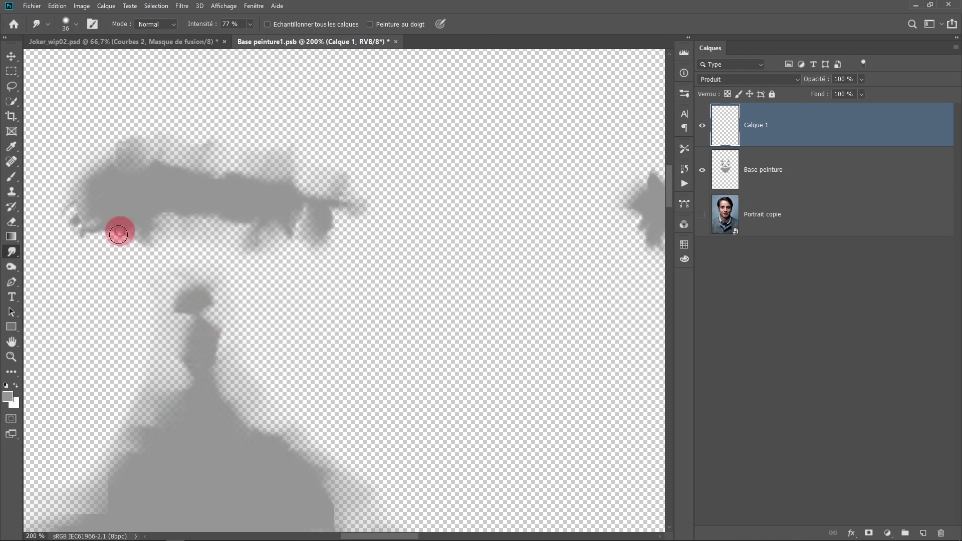
alt+scroll(119, 233, down, 3)
click(161, 41)
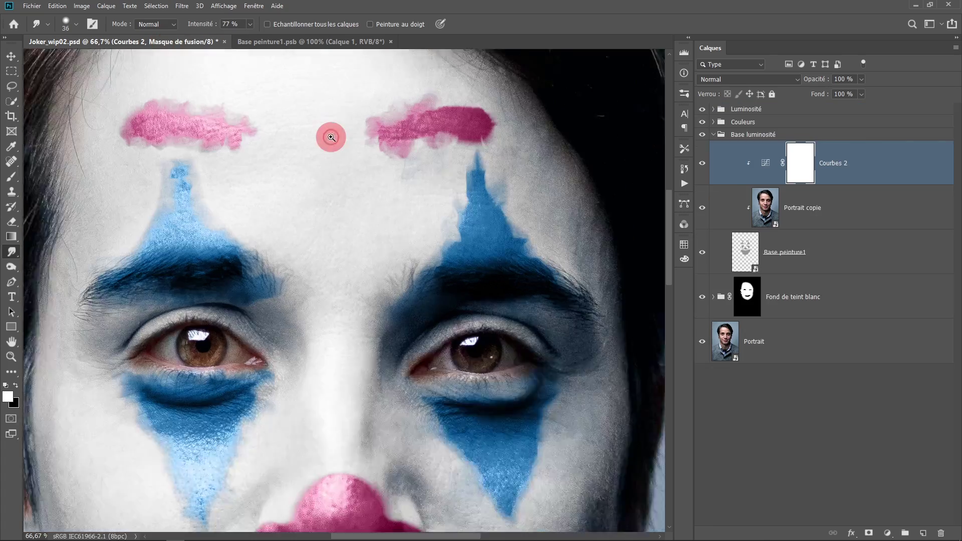
alt+scroll(331, 136, down, 2)
click(301, 41)
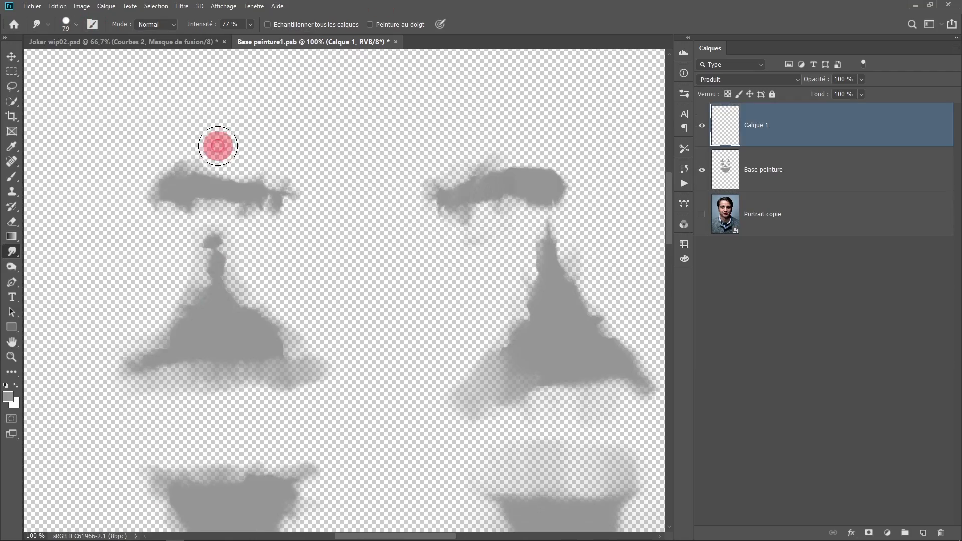
key(alt+[)
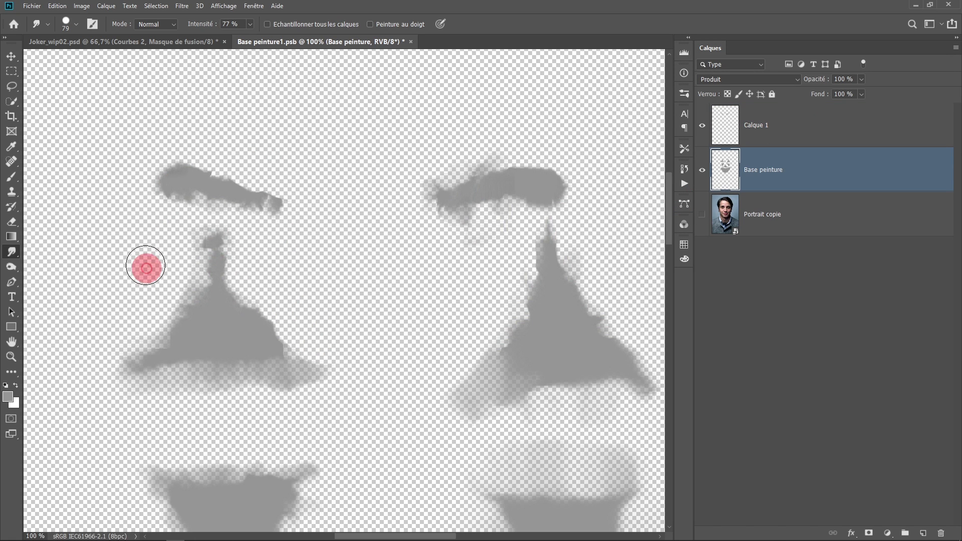
key(alt+])
key(alt+[)
key(ctrl+s)
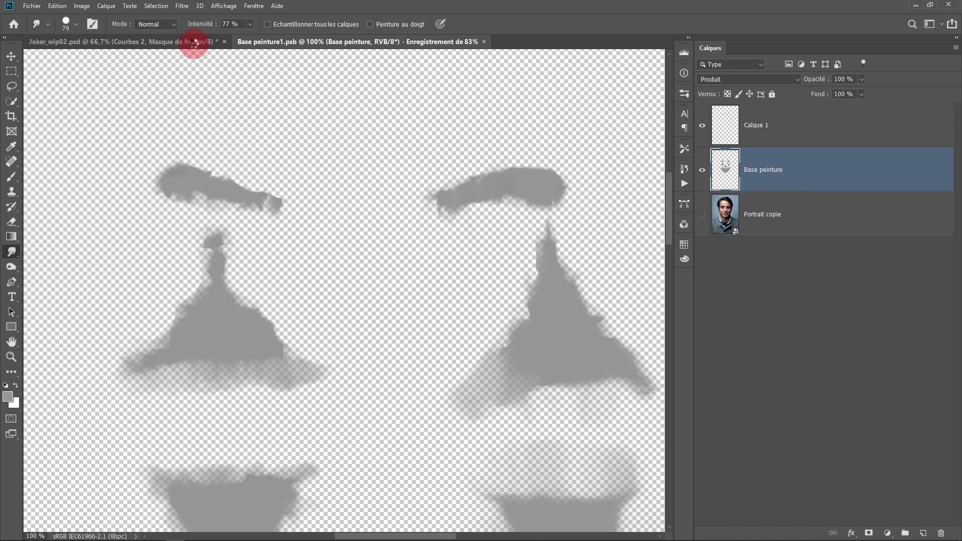
Smudge the inner end of the right eyebrow on the Calque 1 layer
click(195, 41)
key(ctrl+Tab)
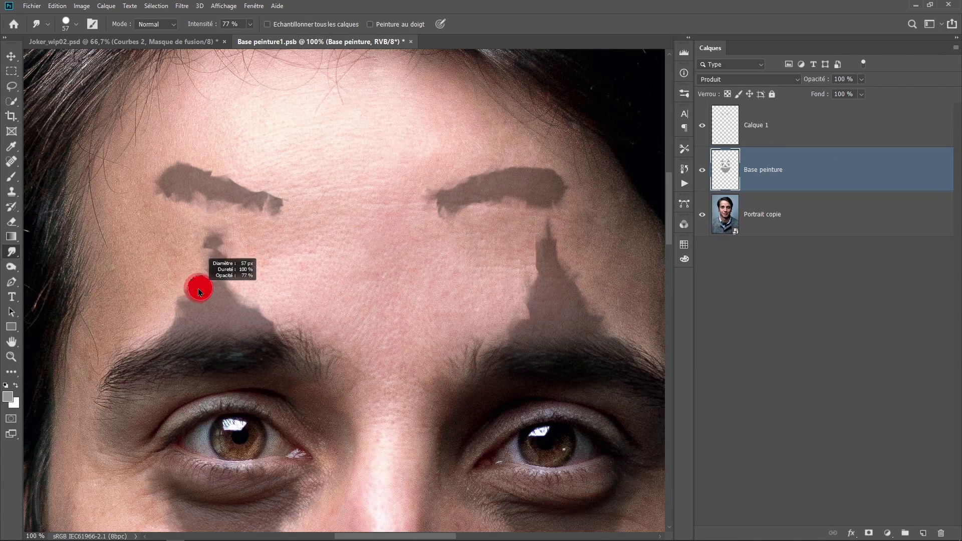
key(alt+])
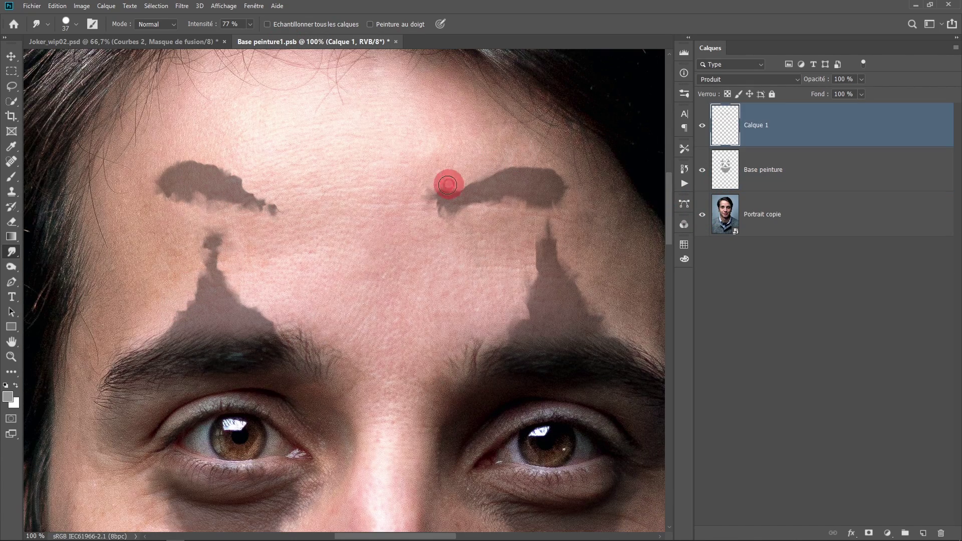
drag(447, 185, 485, 215)
Zoom out over the whole face with Portrait copie shown and selected
click(702, 215)
key(ctrl+Tab)
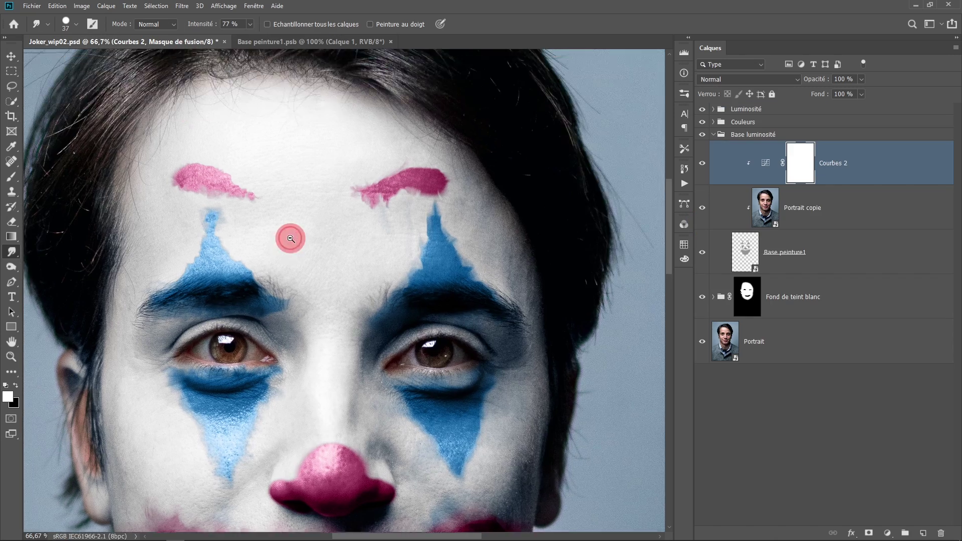
key(ctrl+minus)
key(ctrl+minus)
click(271, 42)
key(ctrl+minus)
key(ctrl+minus)
drag(385, 220, 383, 205)
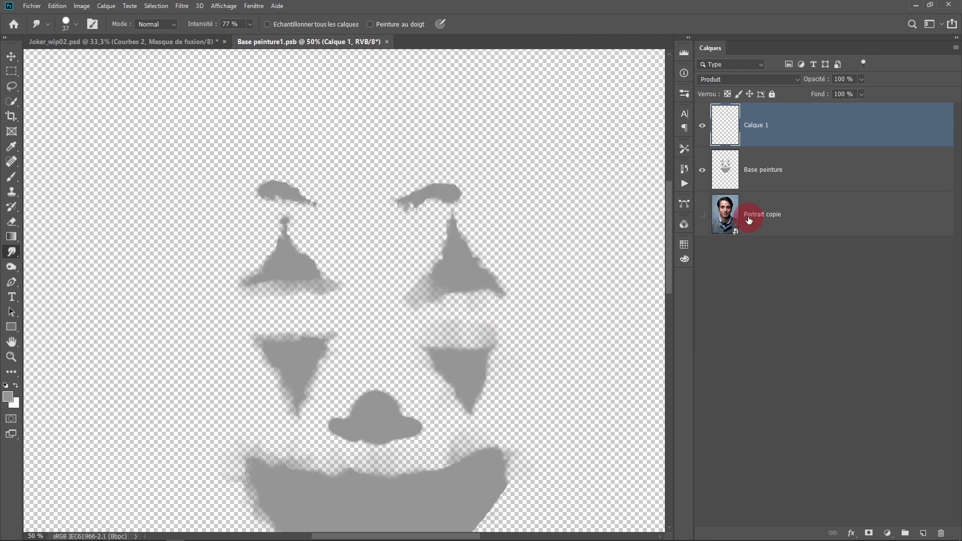
click(701, 214)
drag(481, 185, 469, 228)
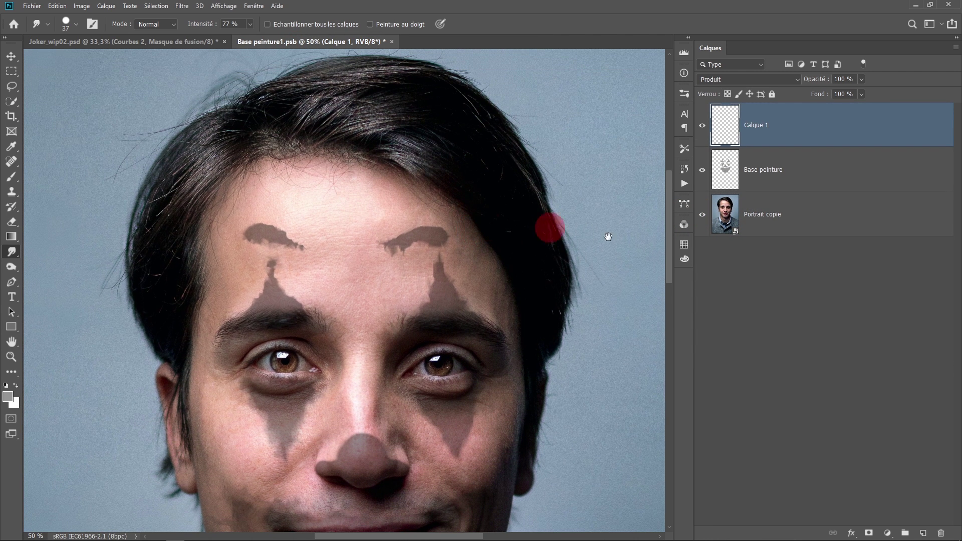
click(820, 227)
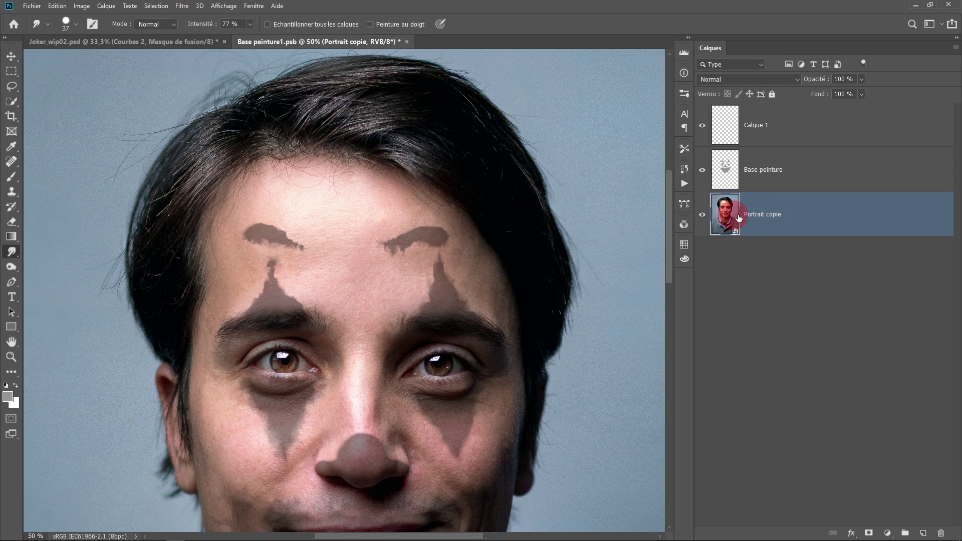
alt+click(471, 220)
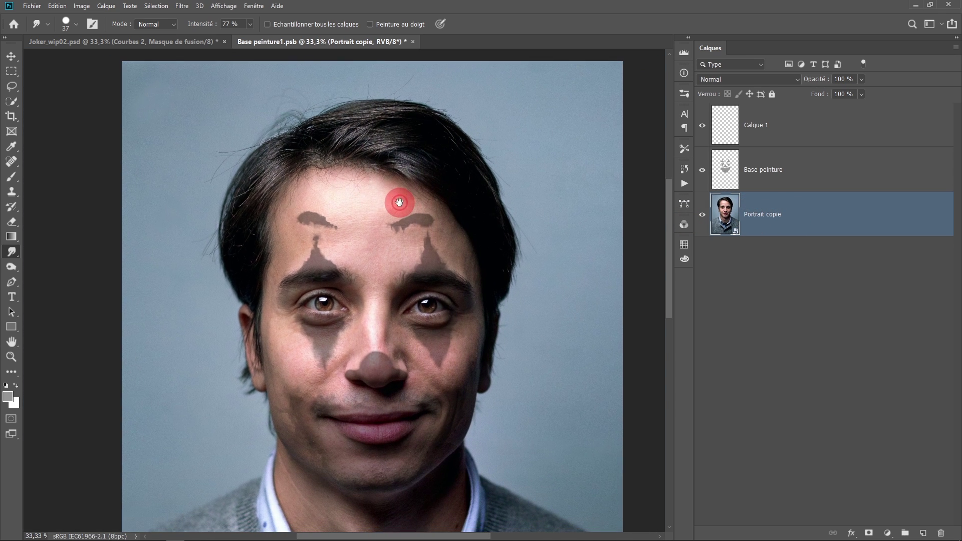
Quick-select the hair on both sides of the head, shrinking the brush for detail
click(11, 103)
drag(246, 291, 245, 238)
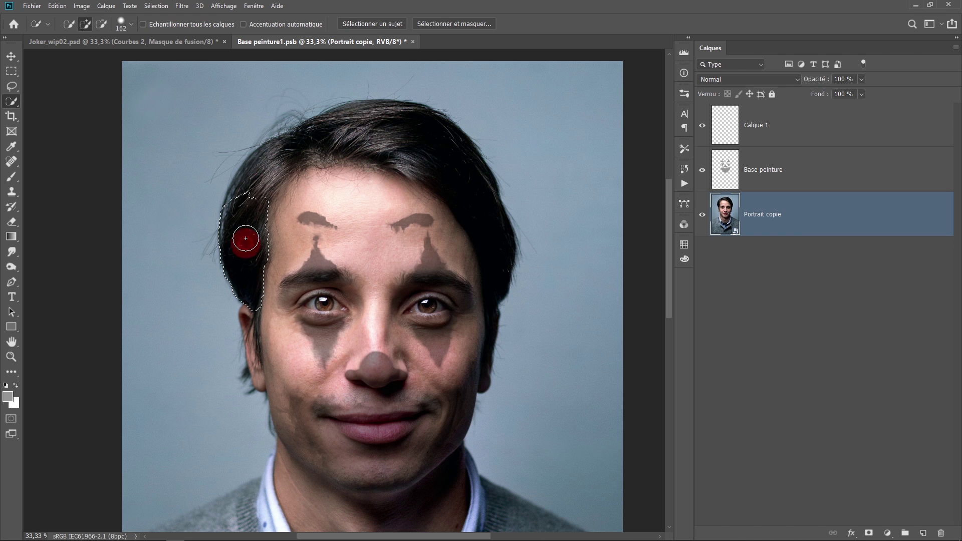
drag(408, 134, 472, 199)
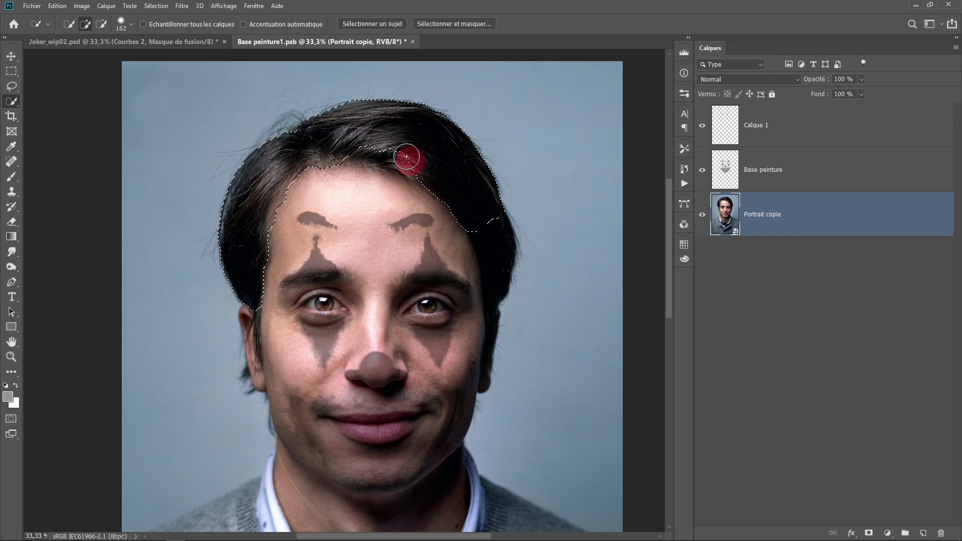
mouse_move(334, 151)
mouse_down()
mouse_move(485, 209)
mouse_move(496, 255)
mouse_up()
scroll(494, 280, up, 1)
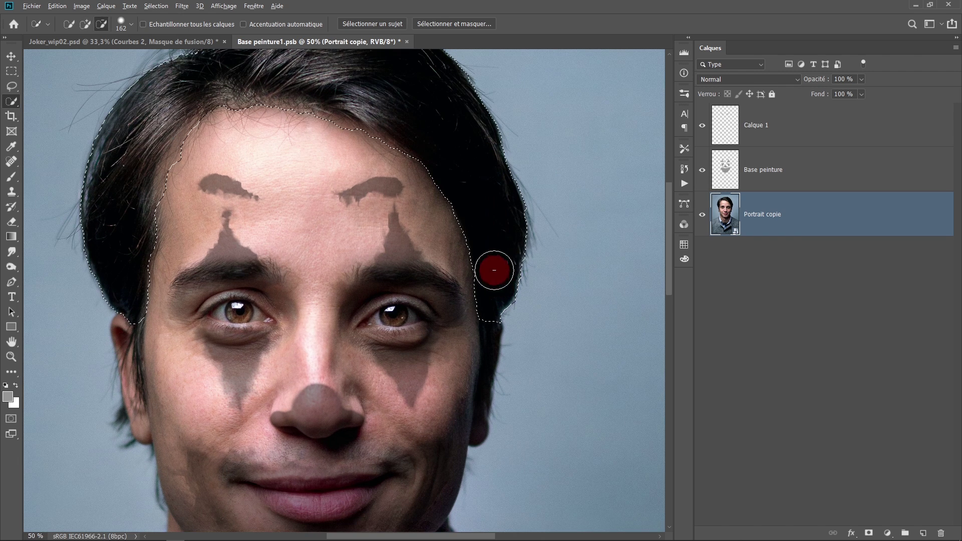
key(bracketleft)
key(bracketleft)
key(bracketleft)
drag(197, 213, 185, 237)
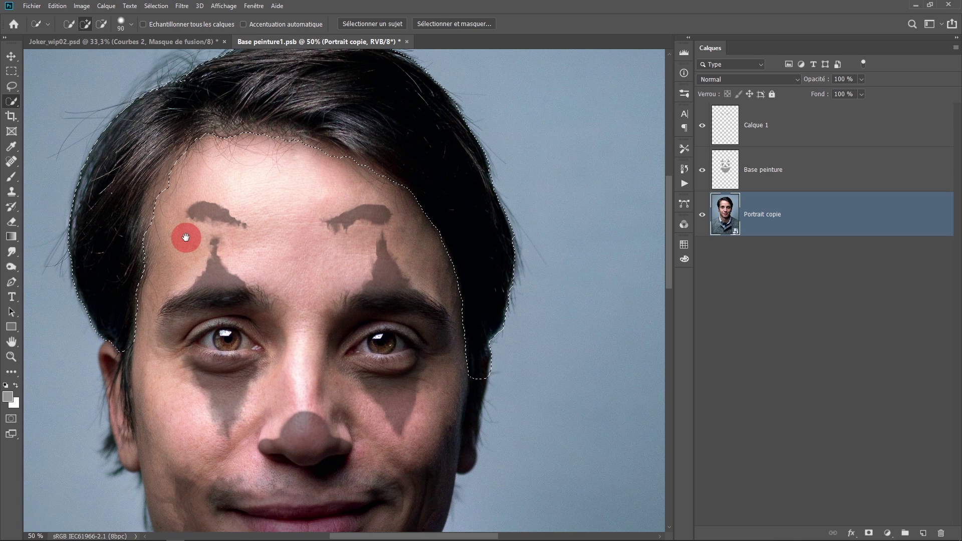
In Sélectionner et masquer, preview as Pelure d'oignon, refine the hair edges and output a selection
click(460, 24)
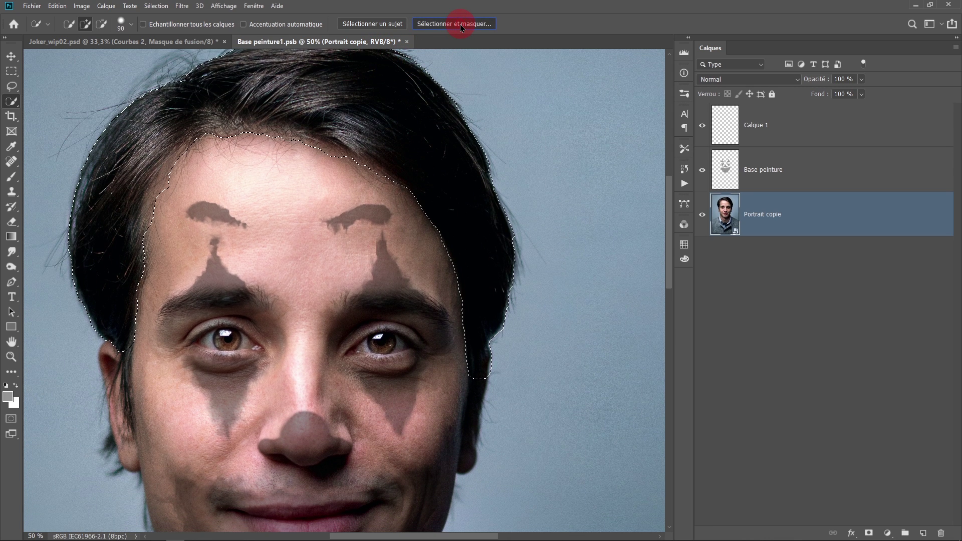
drag(391, 126, 390, 205)
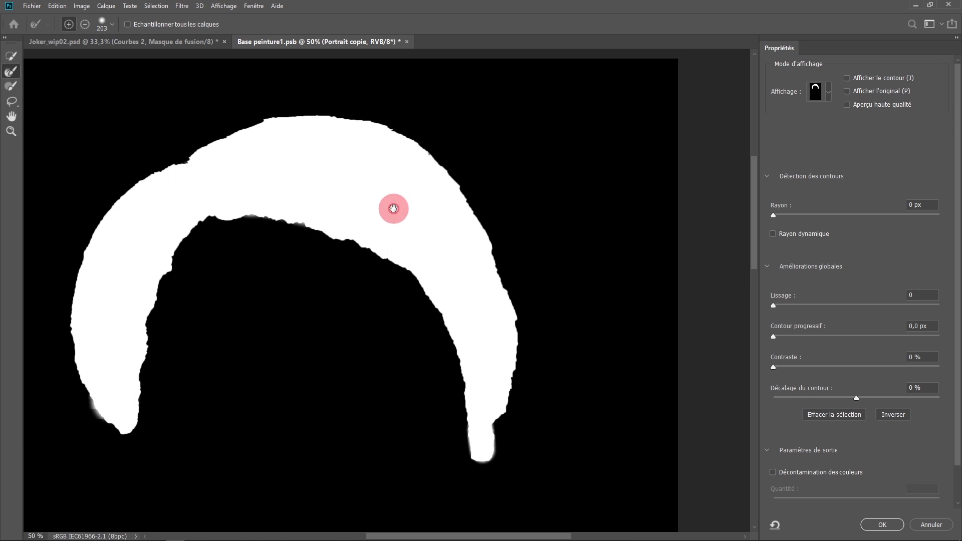
click(819, 98)
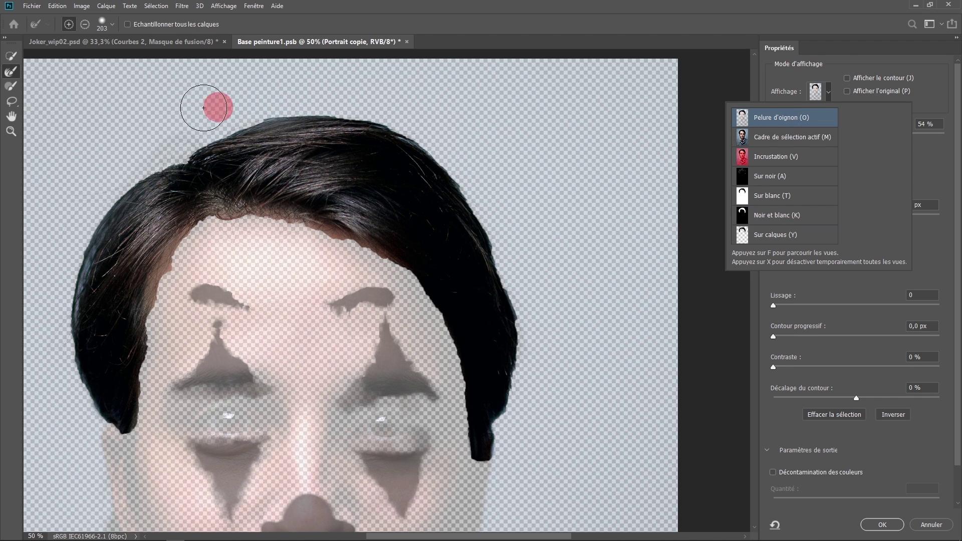
click(17, 77)
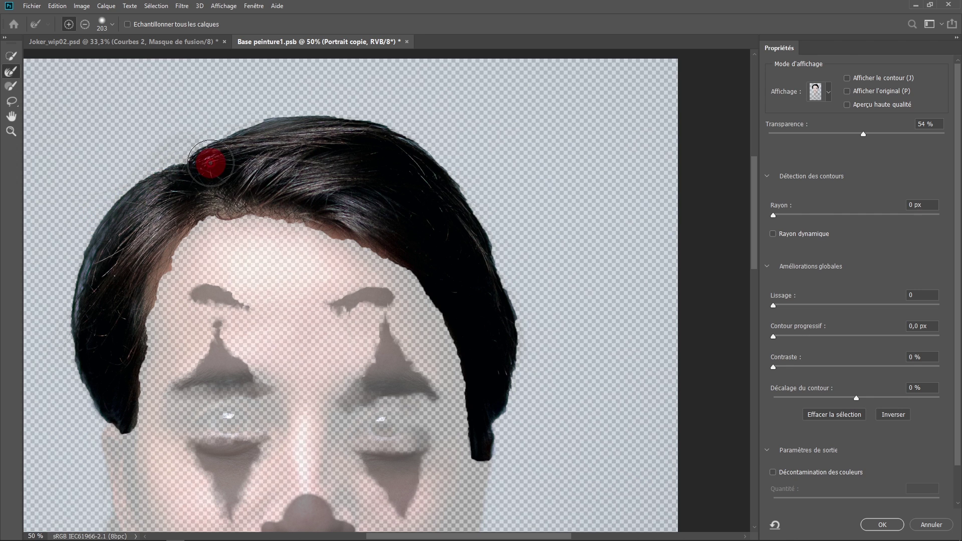
drag(214, 161, 220, 166)
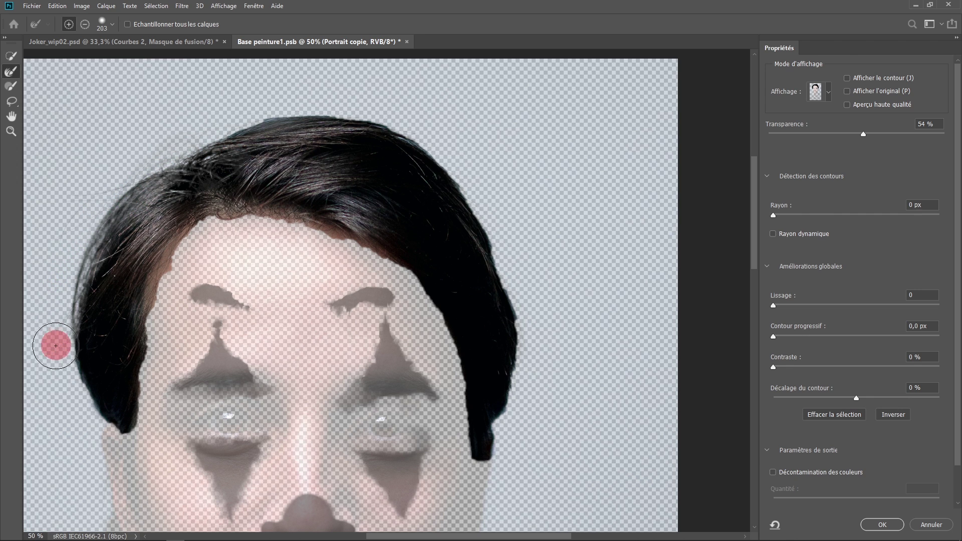
drag(66, 397, 254, 203)
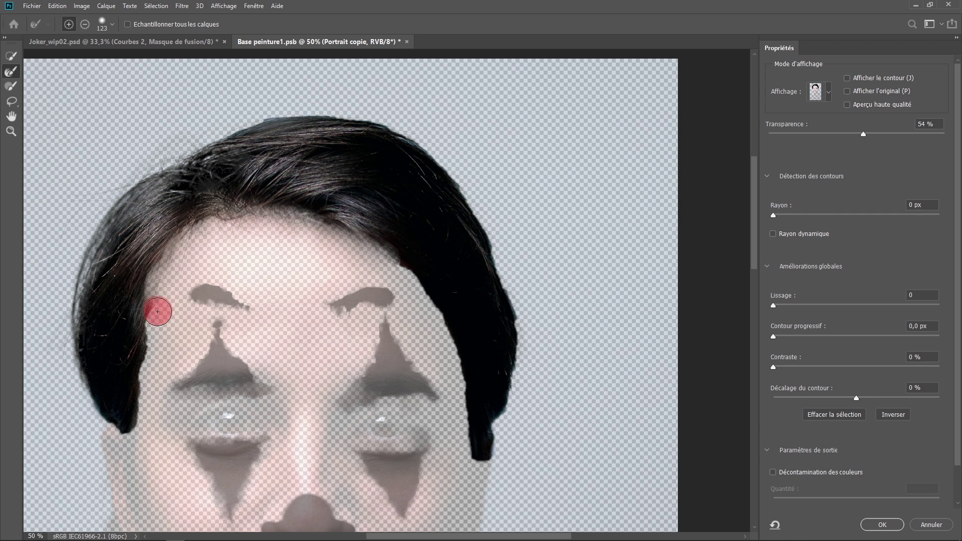
mouse_move(466, 440)
mouse_down()
mouse_move(134, 168)
mouse_move(107, 441)
mouse_move(122, 460)
mouse_up()
scroll(848, 323, down, 1)
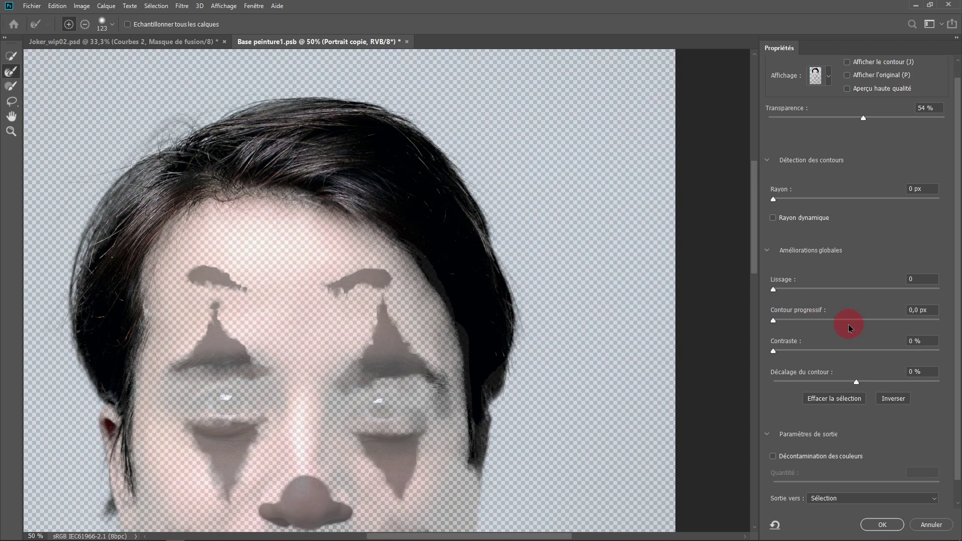
scroll(852, 361, down, 1)
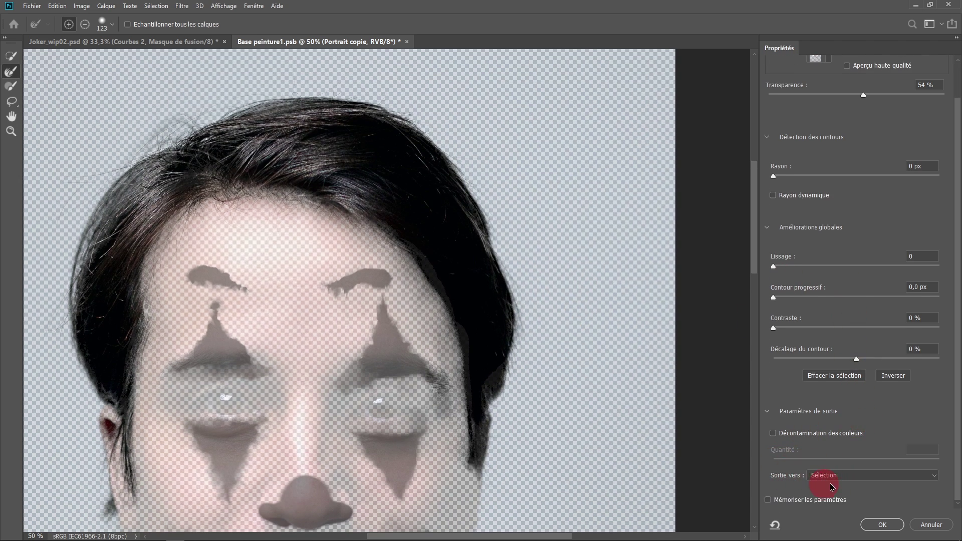
click(882, 524)
Store the current hair selection as a channel named 'cheveux'
click(156, 6)
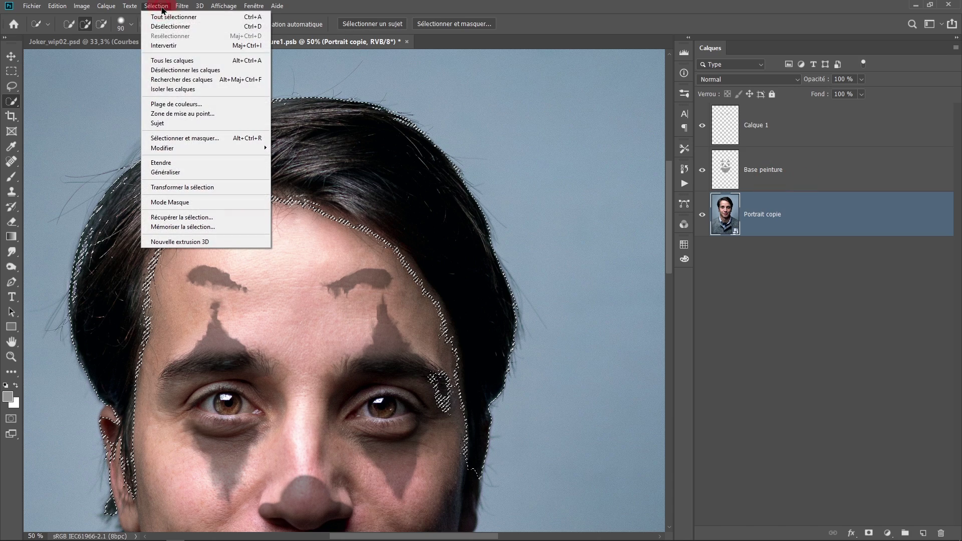
click(191, 226)
text(chve)
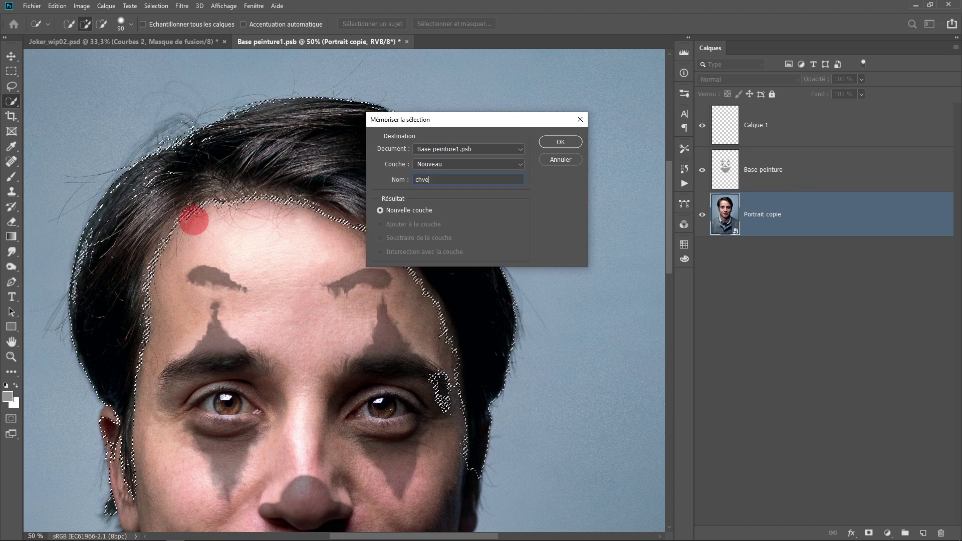
click(420, 180)
text(cheveux)
key(Return)
Add a grey solid-colour fill layer above Calque 1, masked to the hair
click(816, 125)
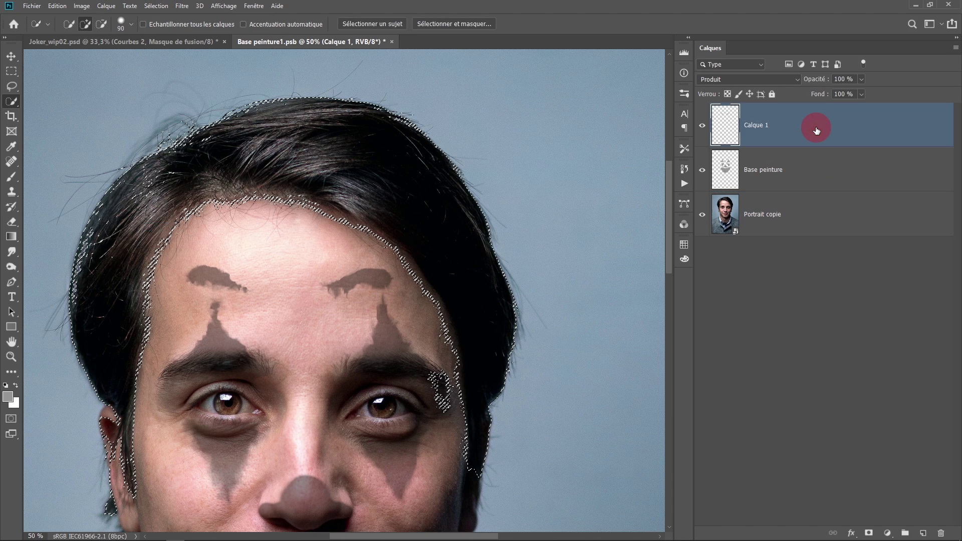
click(887, 533)
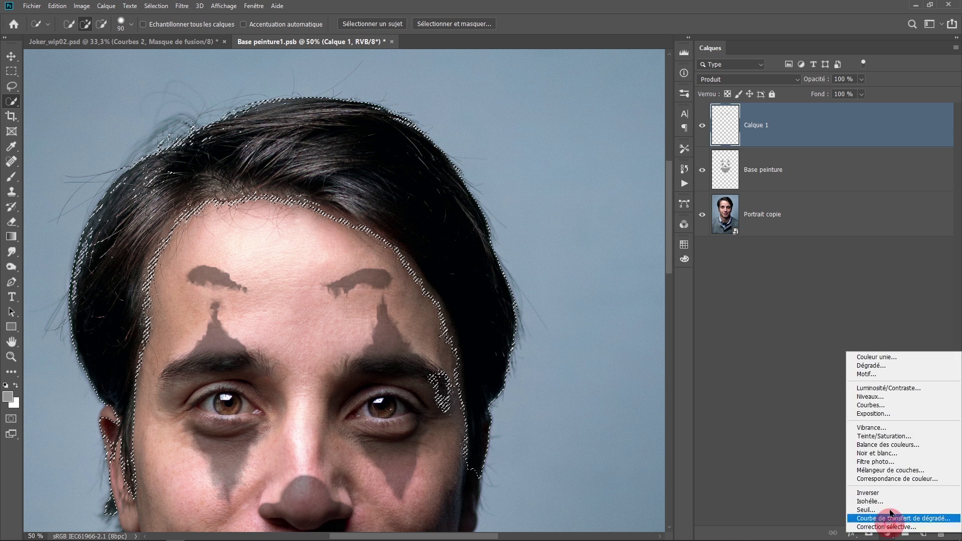
click(892, 360)
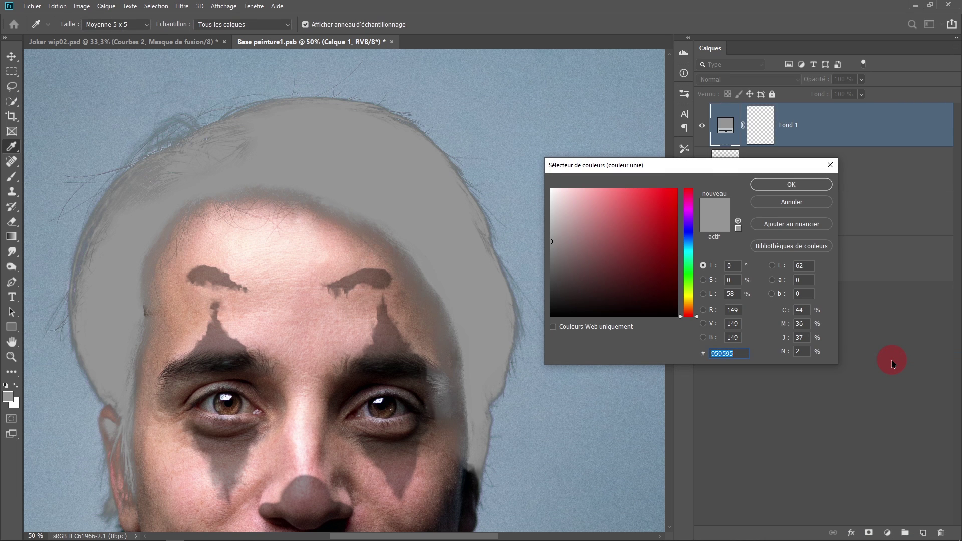
click(790, 185)
key(w)
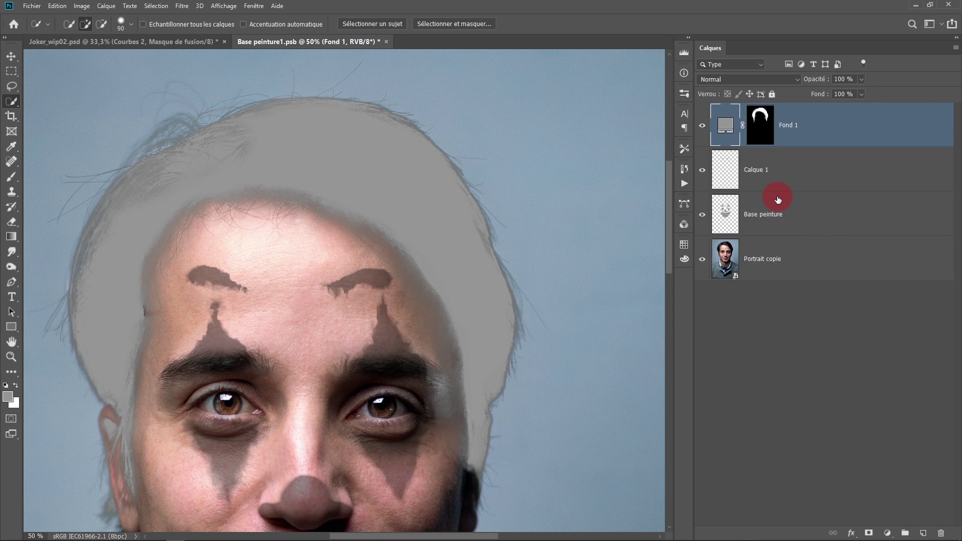
drag(546, 251, 568, 167)
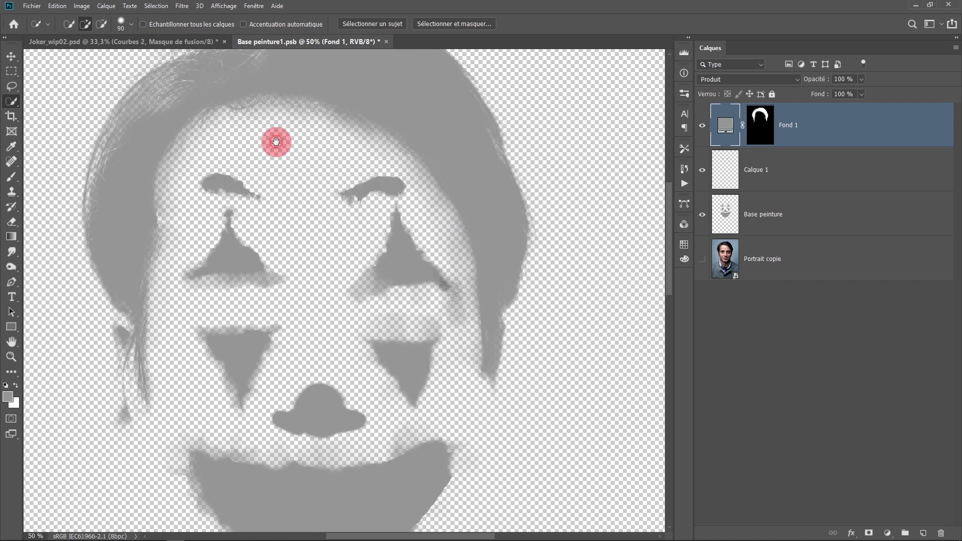
drag(276, 142, 268, 185)
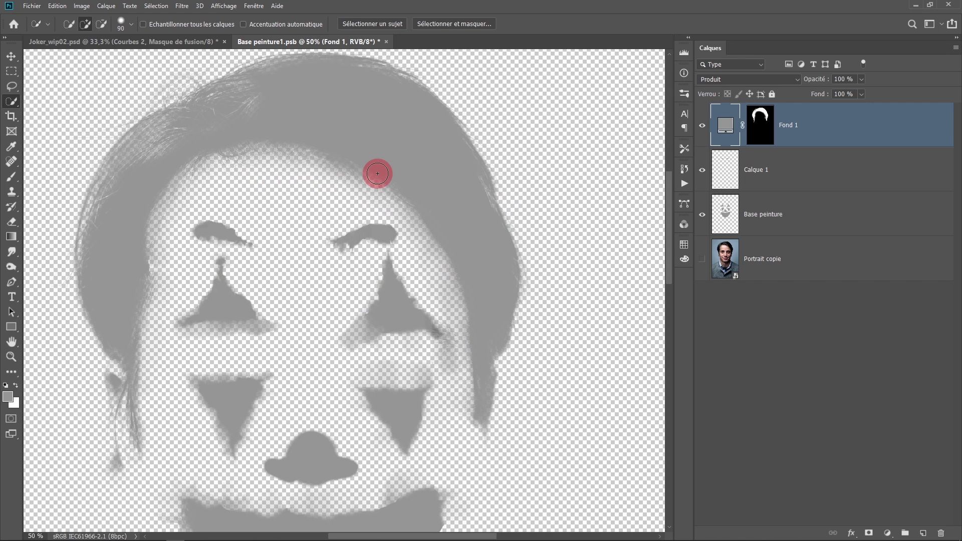
Save, then in Joker_wip02 duplicate Fond 2 copie as Fond 2 copie 2 and target its mask
key(ctrl+s)
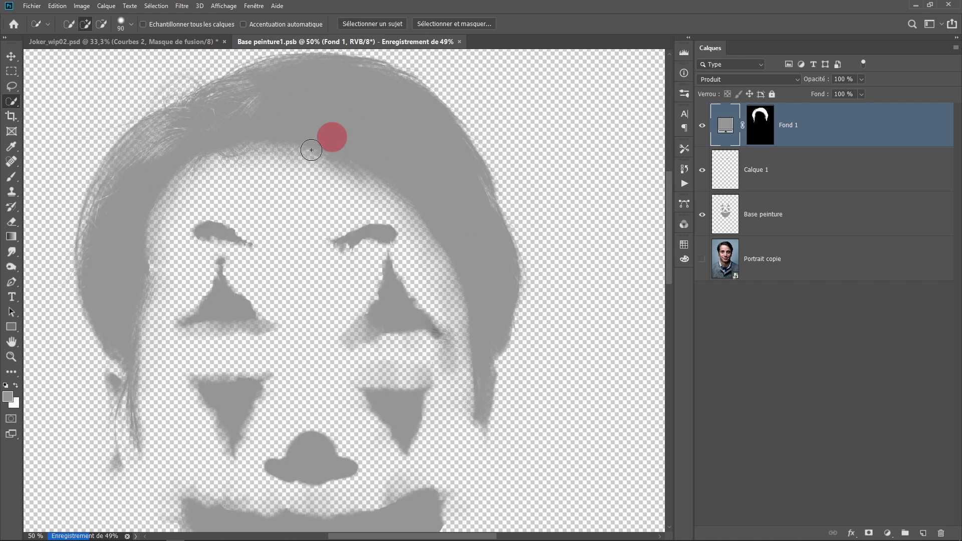
click(138, 44)
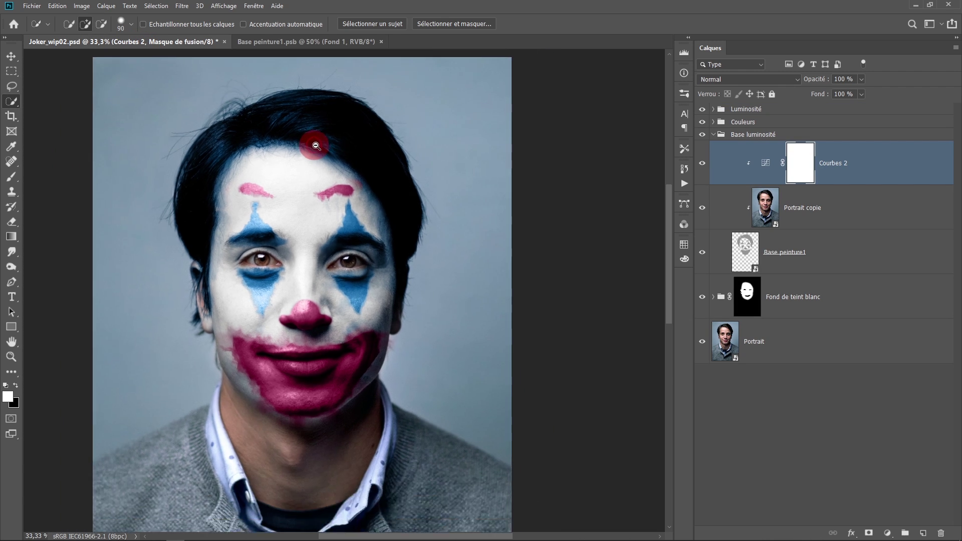
ctrl+click(310, 144)
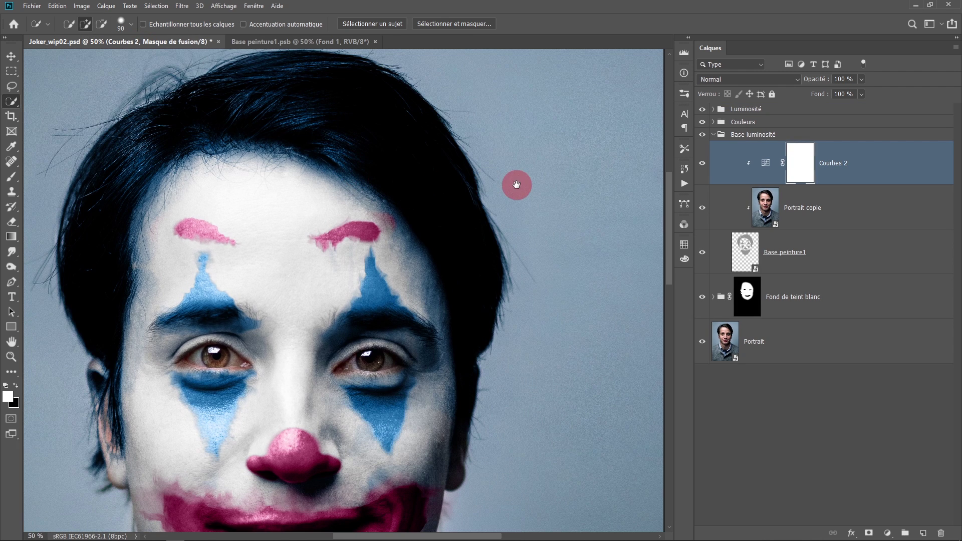
click(713, 109)
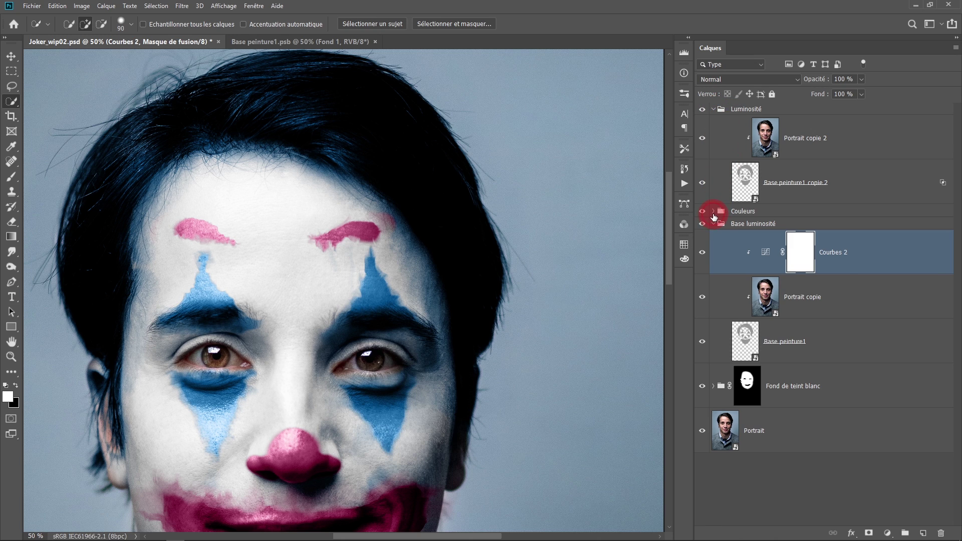
click(714, 211)
mouse_move(715, 235)
mouse_down()
mouse_move(872, 238)
mouse_move(851, 259)
mouse_up()
click(801, 241)
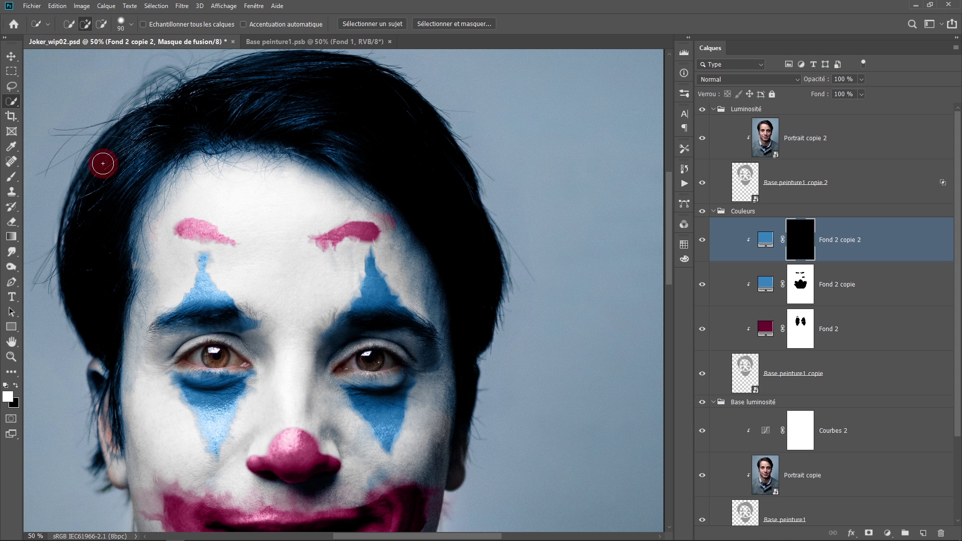
Load the face paint pixels as a selection and lasso out the face, leaving only the hair
click(11, 176)
click(724, 194)
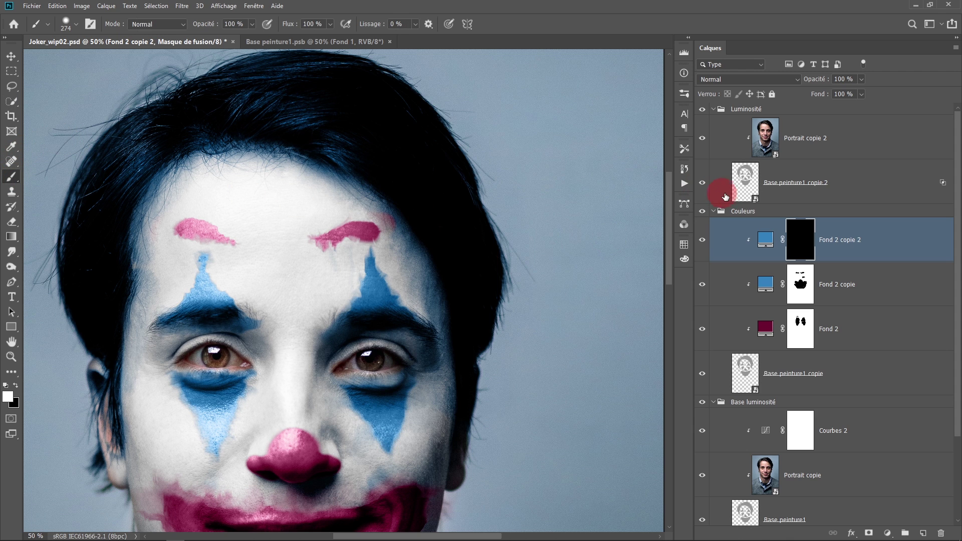
ctrl+click(743, 189)
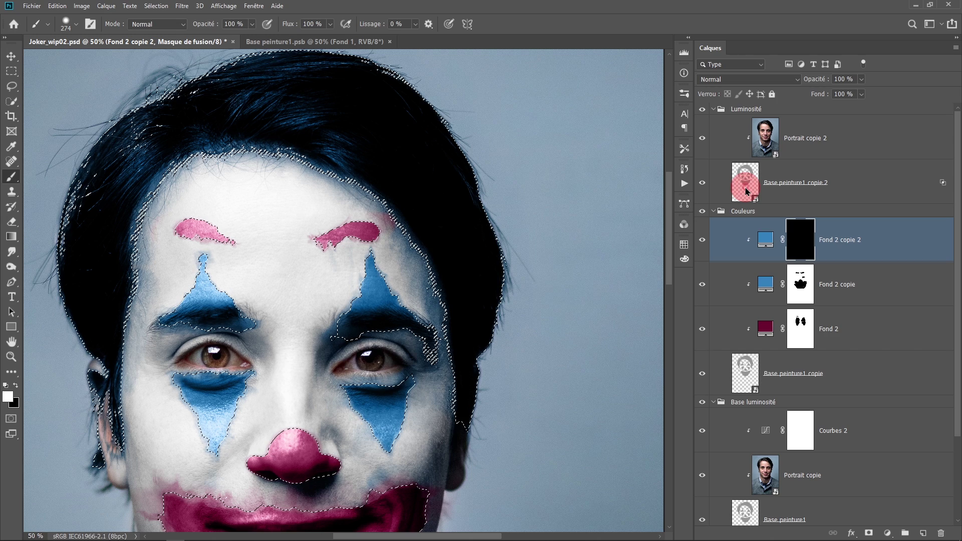
drag(301, 253, 322, 183)
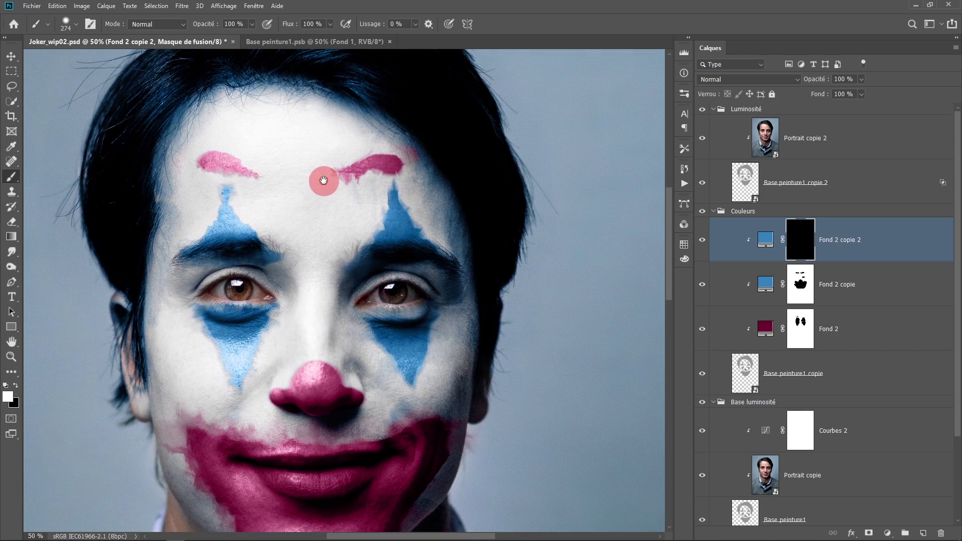
click(12, 86)
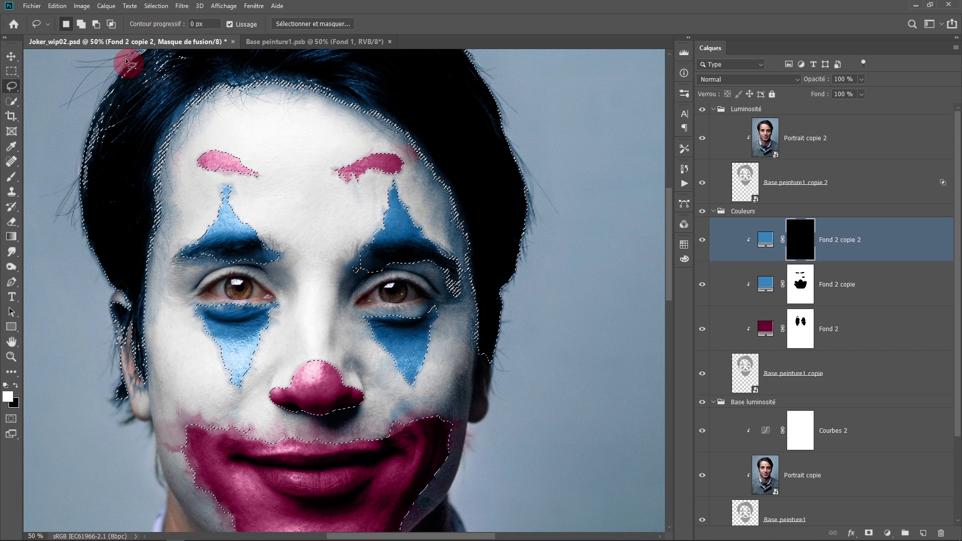
click(95, 25)
mouse_move(280, 156)
mouse_down()
mouse_move(186, 192)
mouse_move(165, 236)
mouse_move(193, 337)
mouse_move(181, 408)
mouse_move(203, 525)
mouse_move(232, 145)
mouse_up()
scroll(339, 286, down, 2)
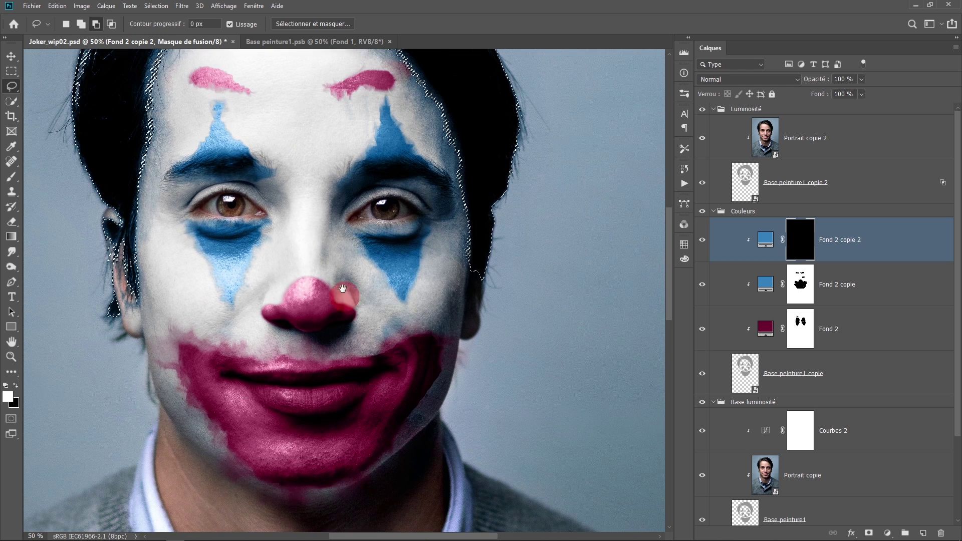
scroll(339, 286, up, 4)
Sample the blue makeup as Fond 2 copie 2's colour and fill its mask with the hair selection
click(765, 241)
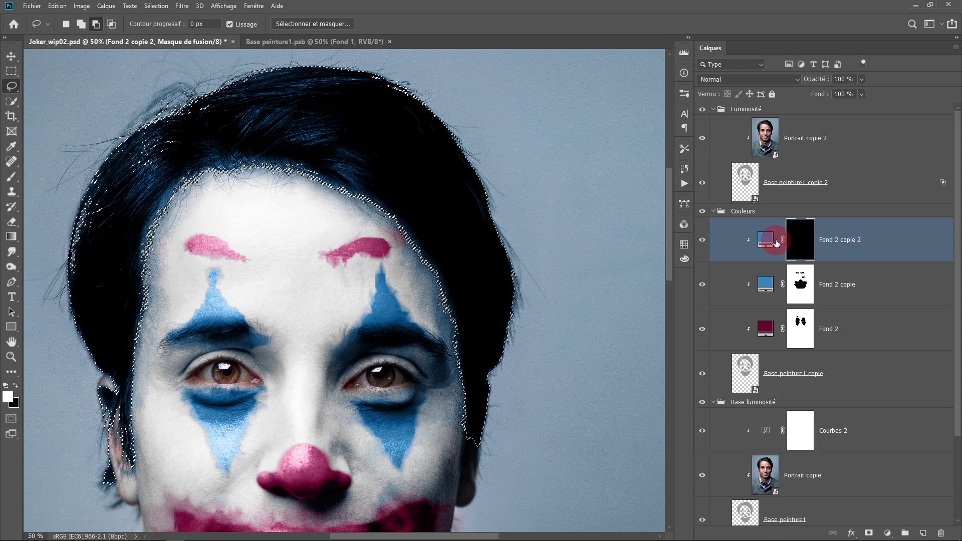
click(379, 281)
key(alt+BackSpace)
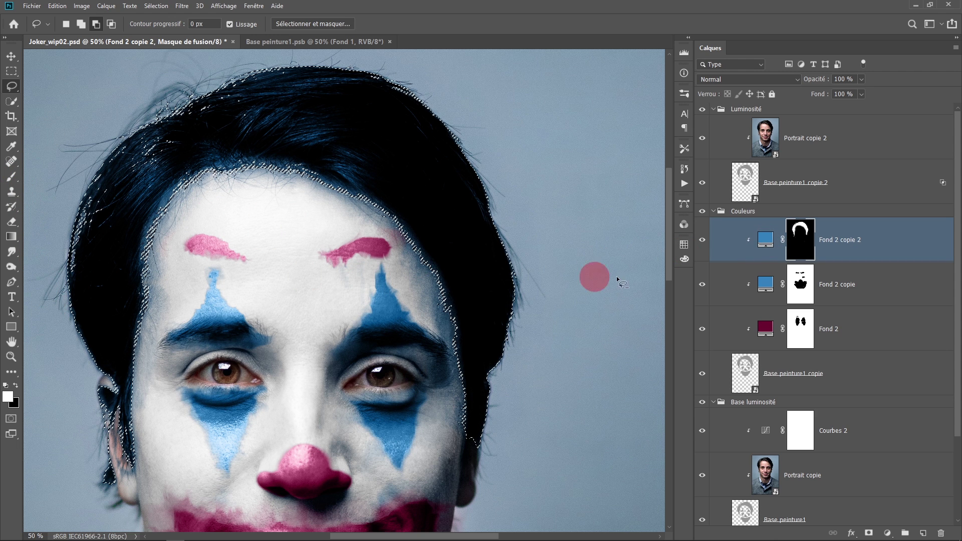
key(ctrl+d)
Recolour the Fond 2 copie 2 hair fill to green #33bc36
double_click(761, 249)
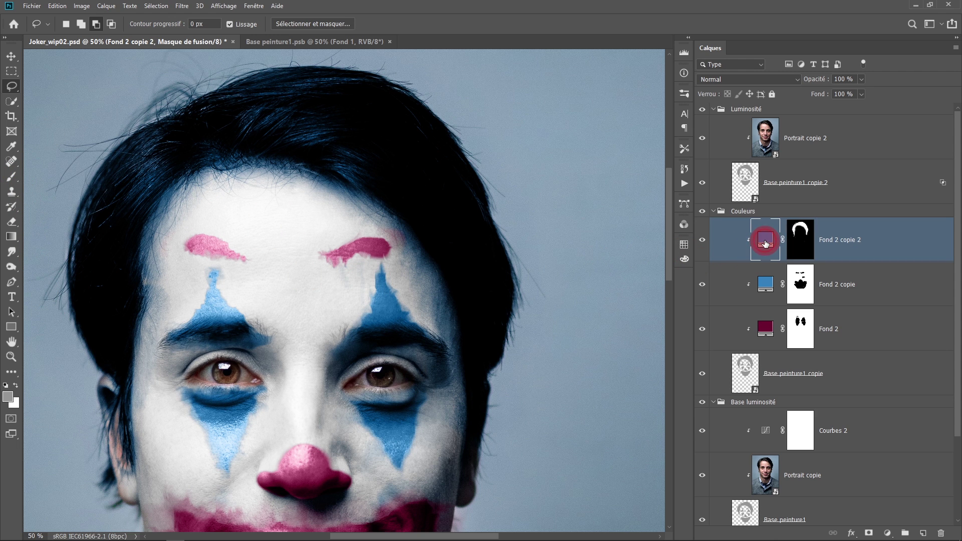
drag(689, 242, 689, 273)
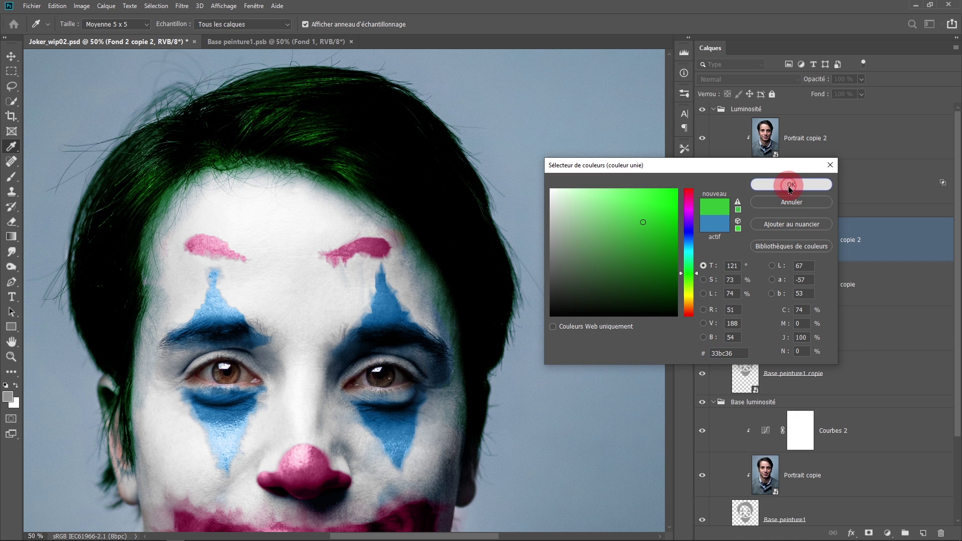
click(764, 185)
alt+click(381, 225)
mouse_move(382, 225)
mouse_down()
mouse_move(394, 202)
mouse_move(401, 223)
mouse_up()
ctrl+click(394, 213)
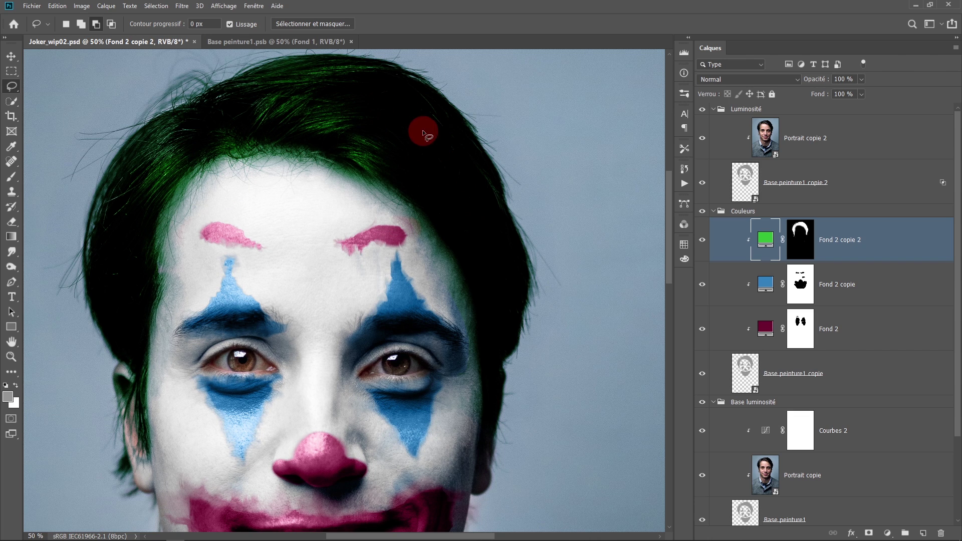
Zoom out and toggle Courbes 2 off and on to compare the makeup
click(703, 141)
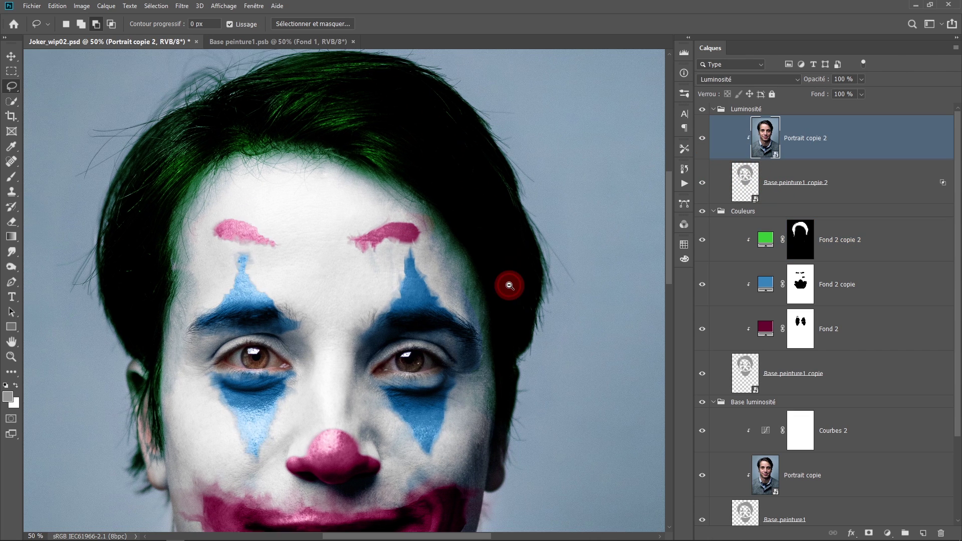
key(ctrl+minus)
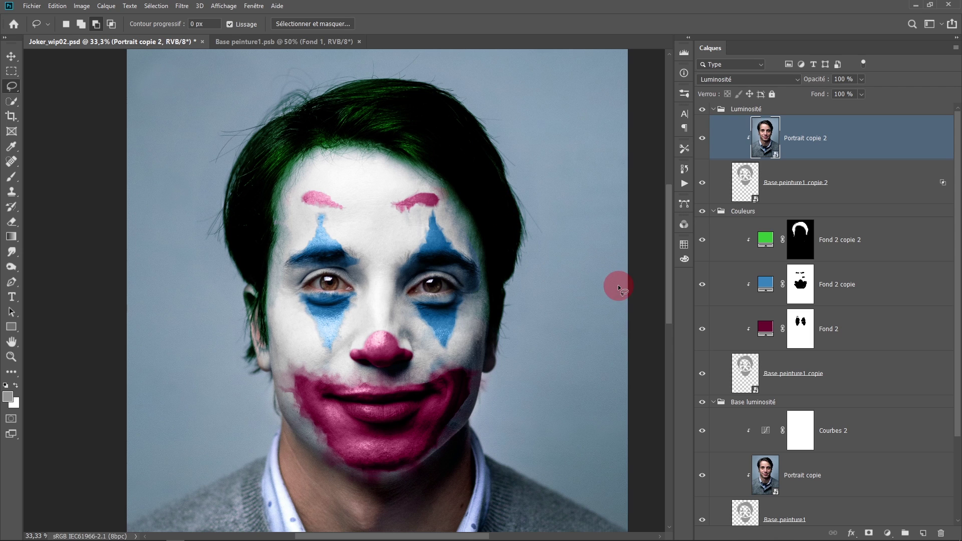
scroll(730, 316, down, 1)
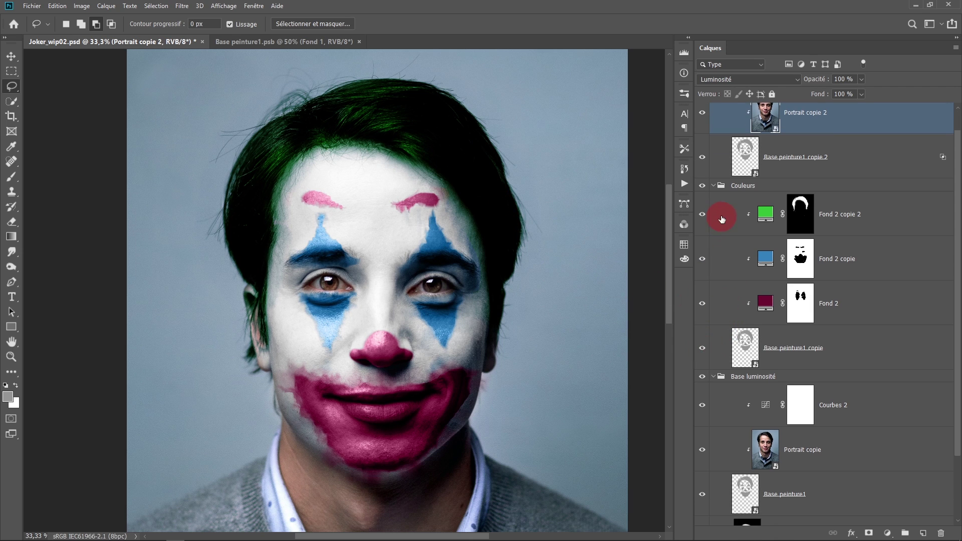
scroll(736, 396, down, 2)
scroll(740, 382, down, 1)
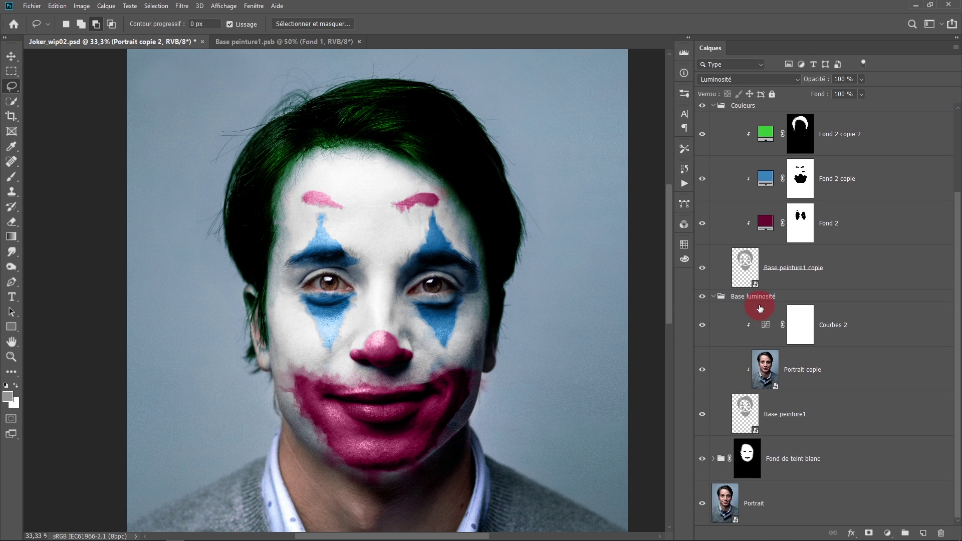
click(702, 326)
click(702, 327)
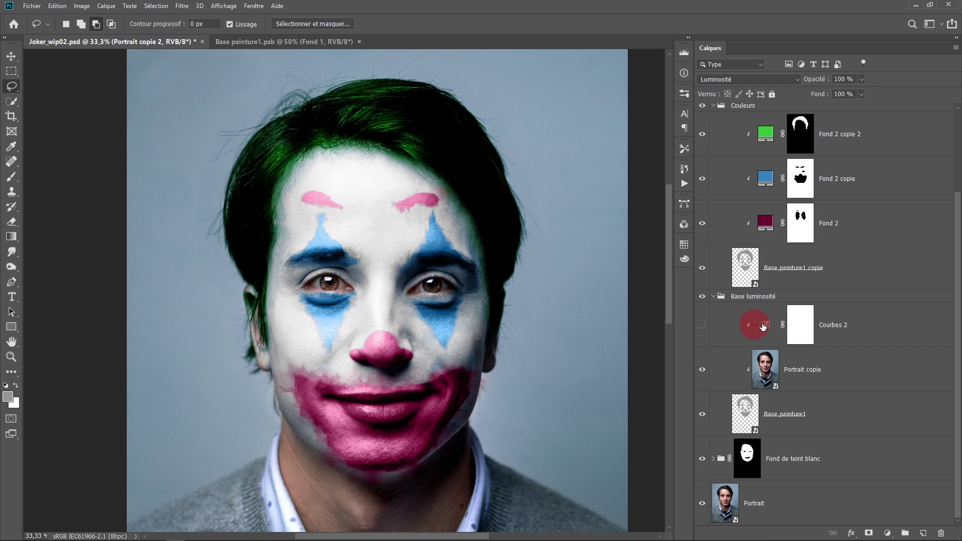
click(702, 327)
Target the Courbes 2 mask with the Brush tool and black as foreground
click(800, 330)
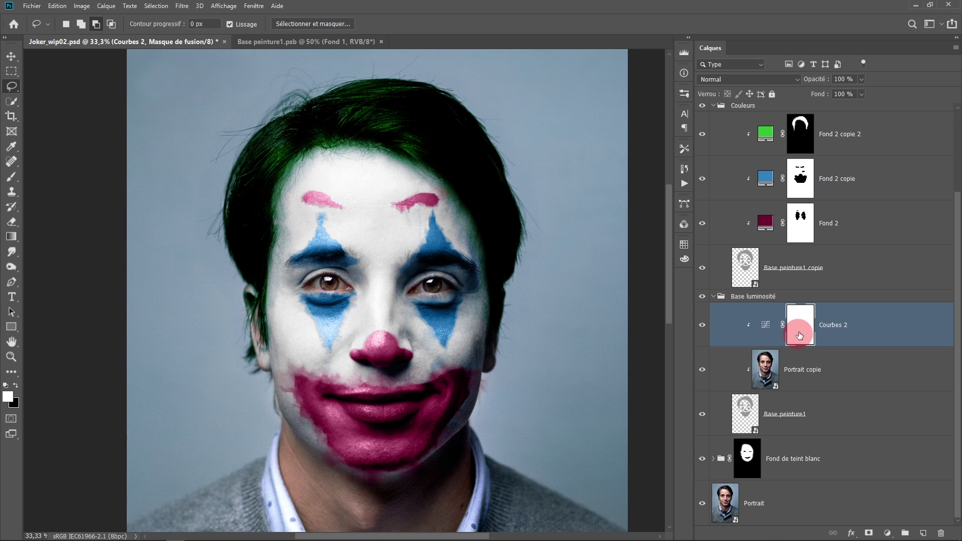
click(11, 176)
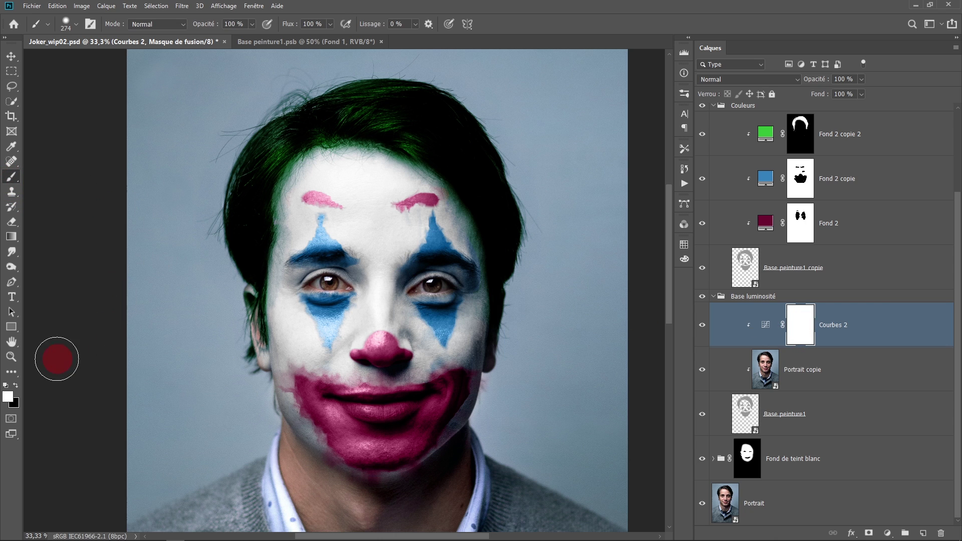
click(15, 385)
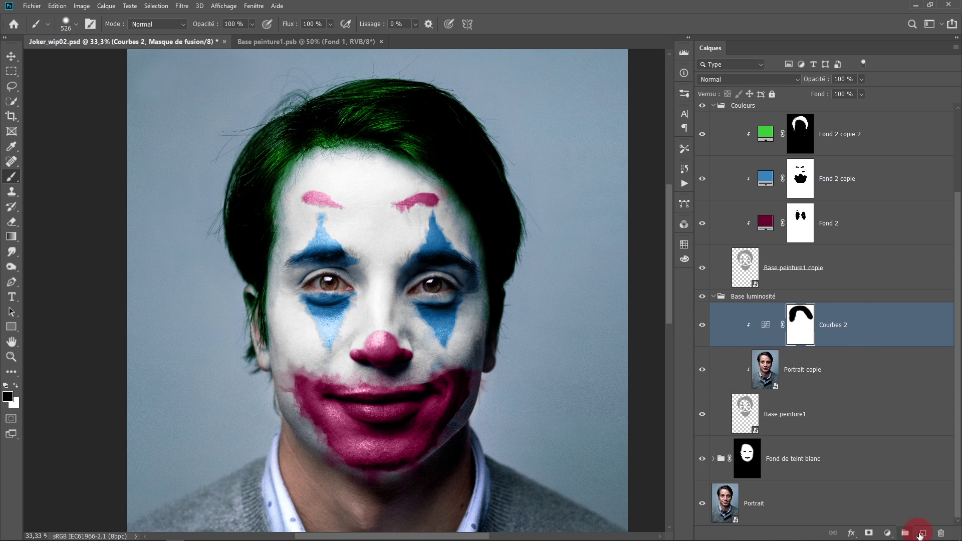
Add a Curves adjustment, raising a midpoint and lifting the black point to brighten the portrait
click(923, 533)
click(613, 370)
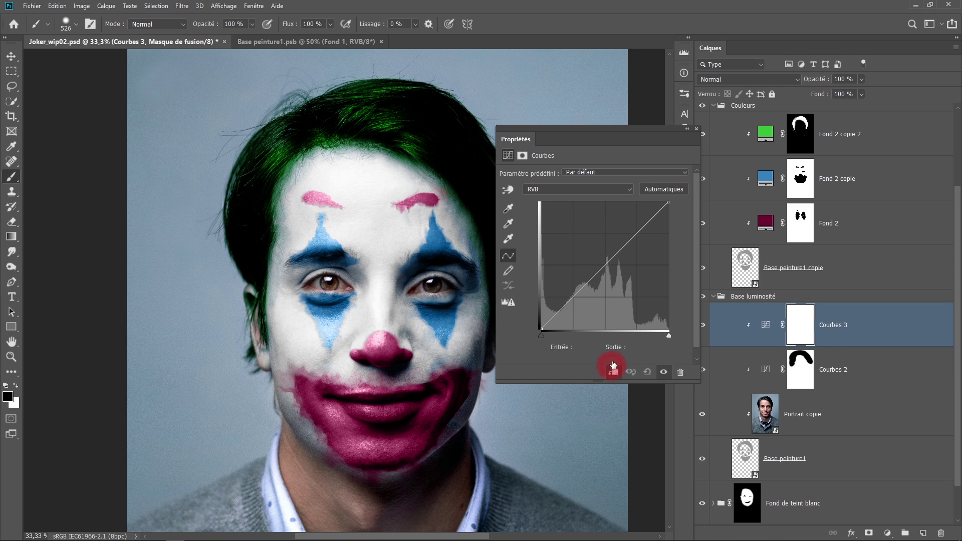
mouse_move(602, 270)
mouse_down()
mouse_move(580, 243)
mouse_move(593, 253)
mouse_up()
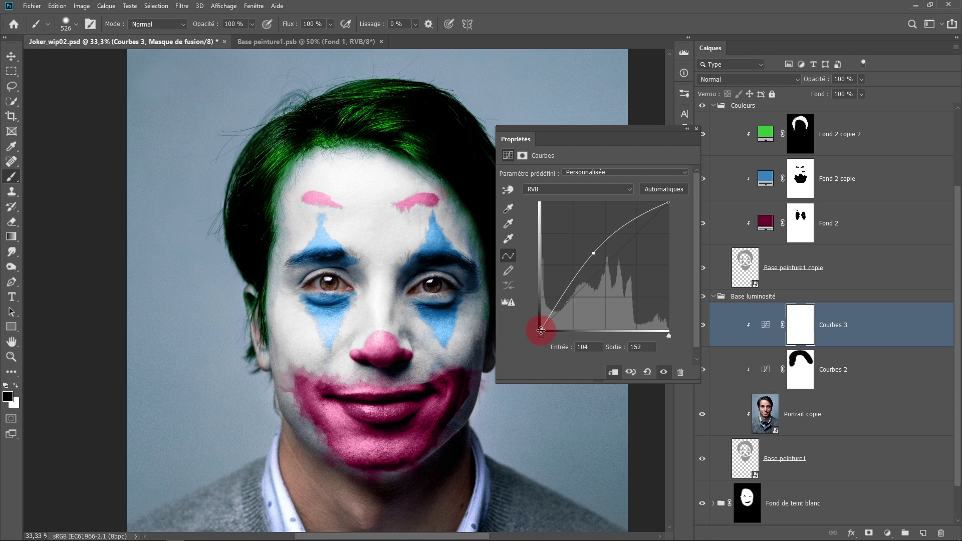
mouse_move(543, 327)
mouse_down()
mouse_move(522, 254)
mouse_move(522, 288)
mouse_up()
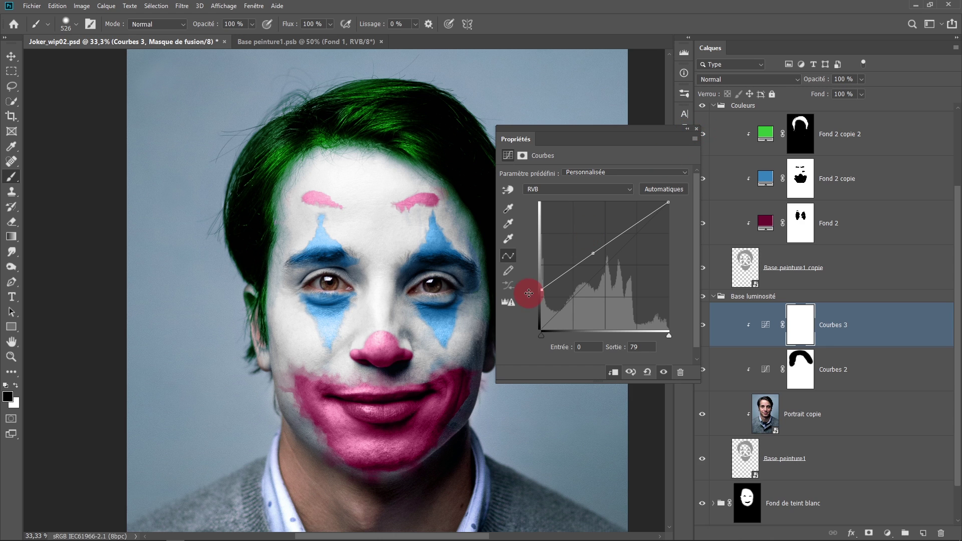
click(696, 129)
Paint black on the Courbes 3 mask to keep the brightening off the mouth
click(702, 325)
click(702, 326)
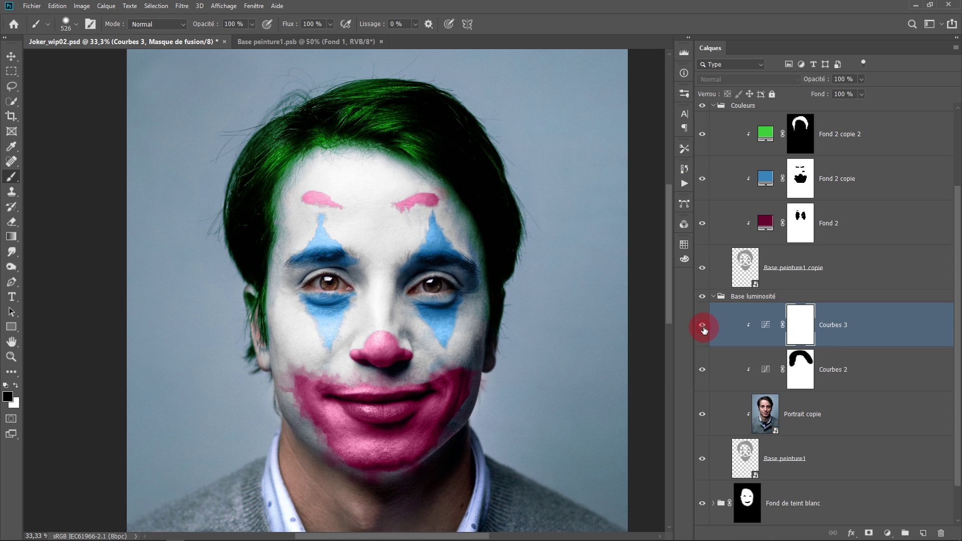
click(702, 326)
click(702, 326)
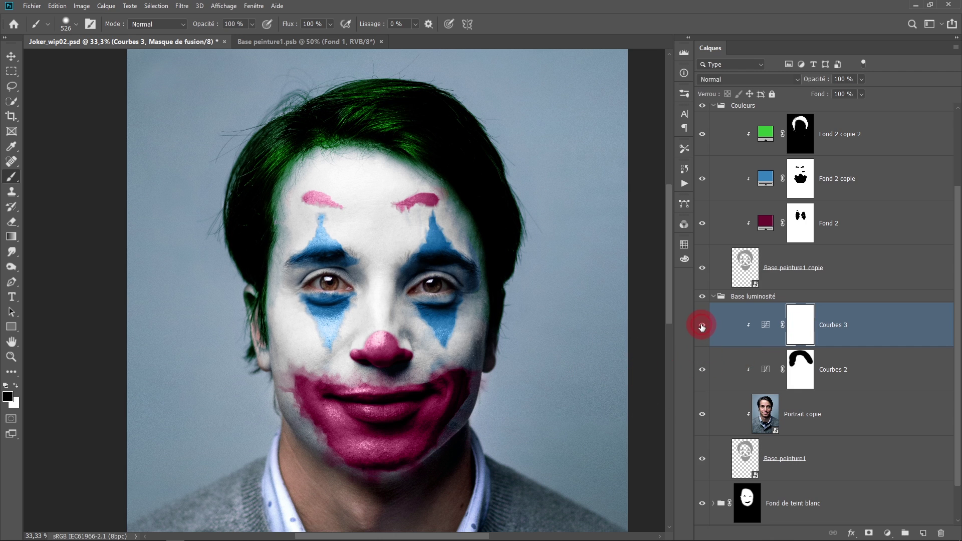
click(794, 346)
mouse_move(399, 379)
mouse_down()
mouse_move(354, 324)
mouse_move(396, 326)
mouse_up()
Paint black on the green hair fill's mask along the forehead hairline
click(861, 266)
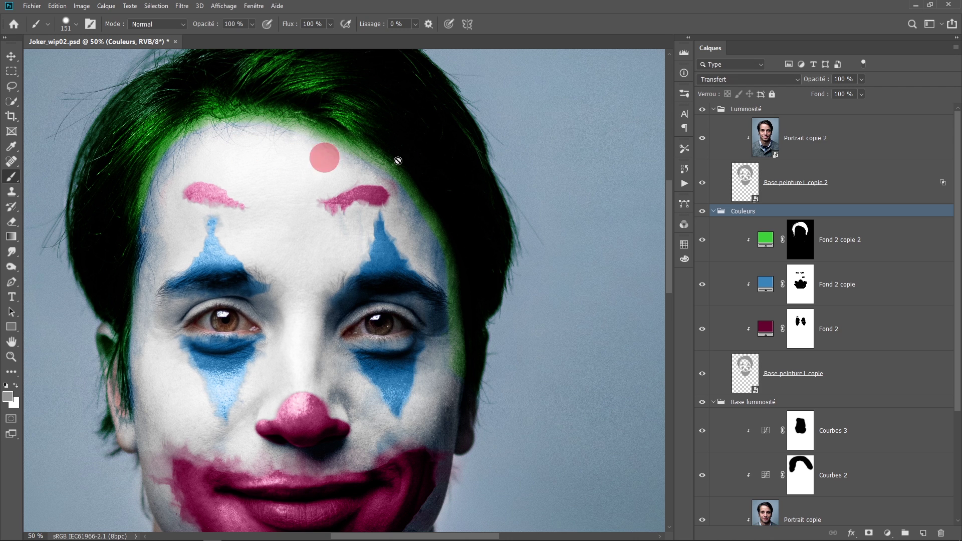
click(799, 246)
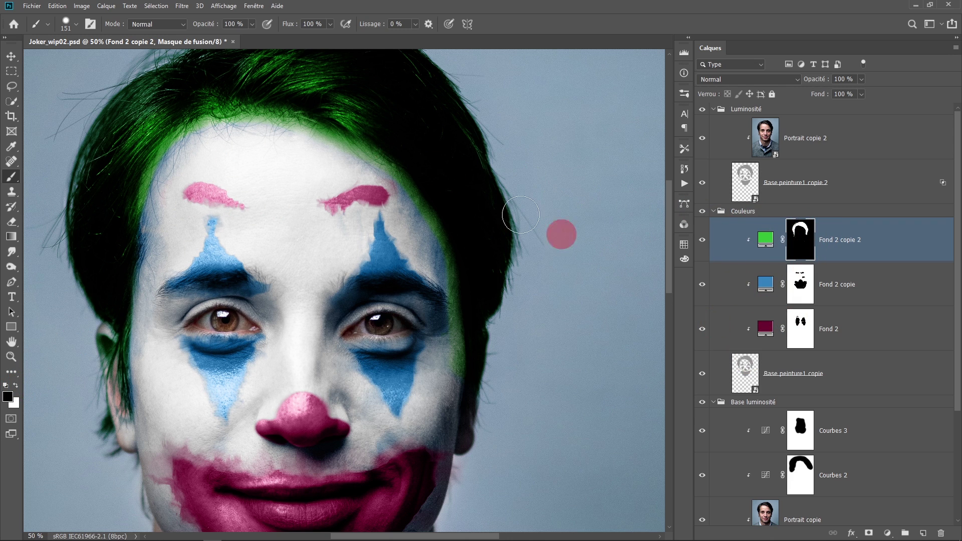
mouse_move(341, 159)
mouse_down()
mouse_move(271, 133)
mouse_move(176, 159)
mouse_up()
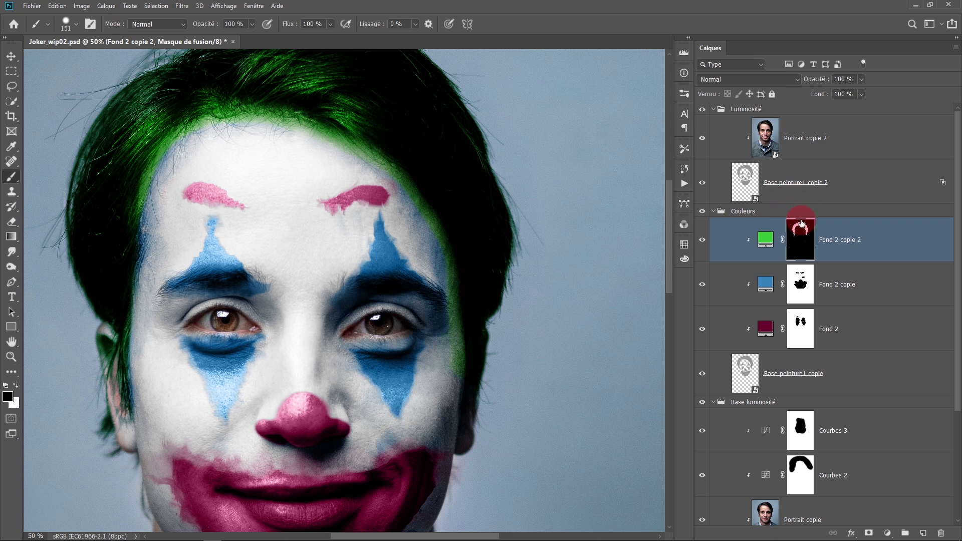
click(768, 215)
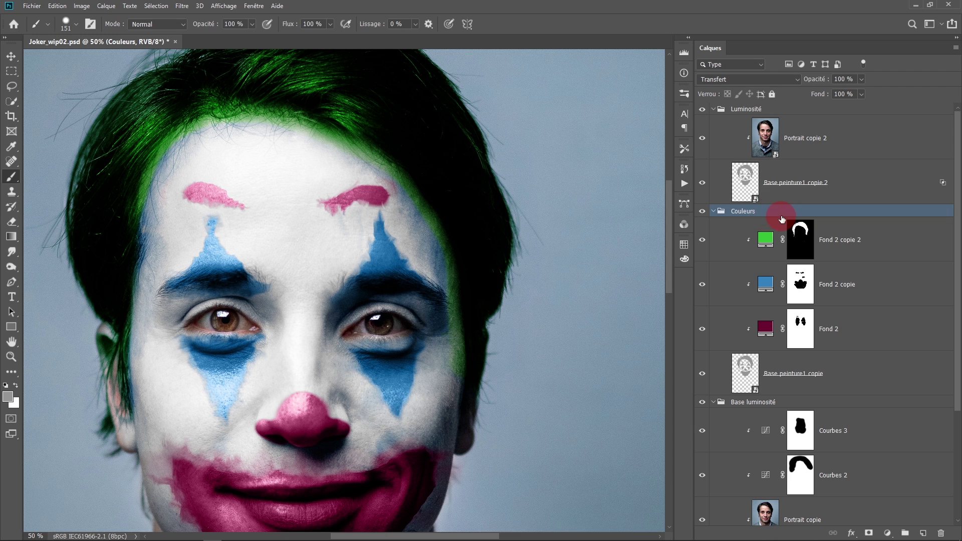
Add a mask to the Couleurs group and paint it black with a soft brush along the hairline and right temple
click(868, 535)
key(d)
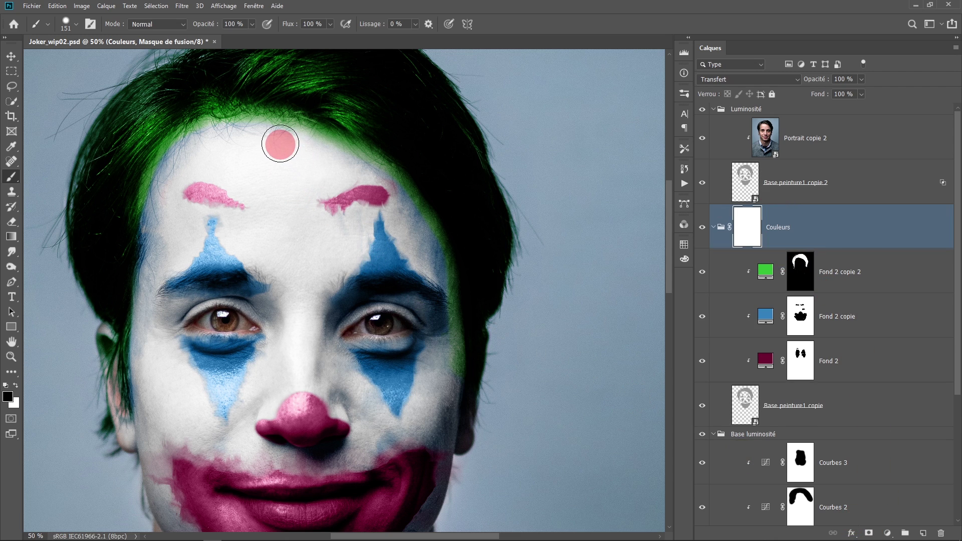
drag(282, 162, 261, 8)
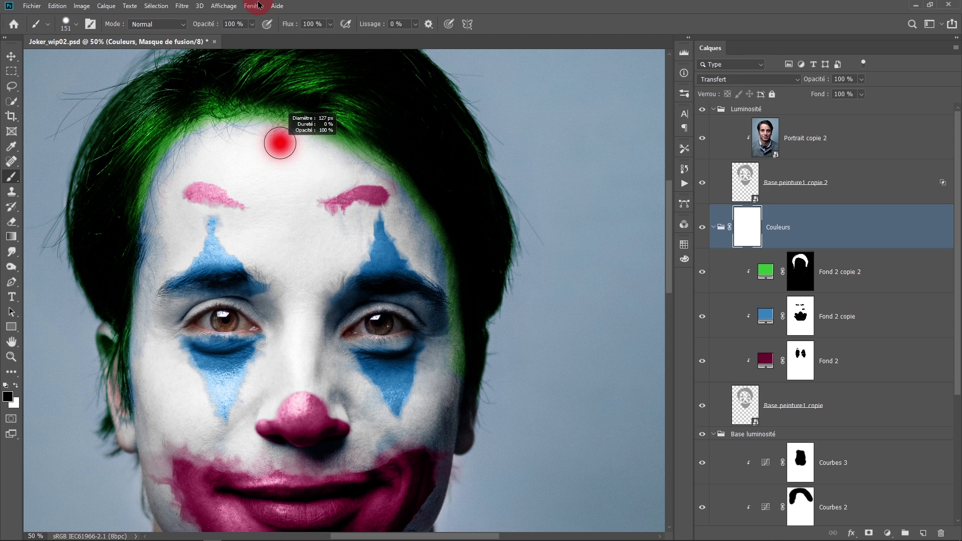
drag(240, 114, 271, 129)
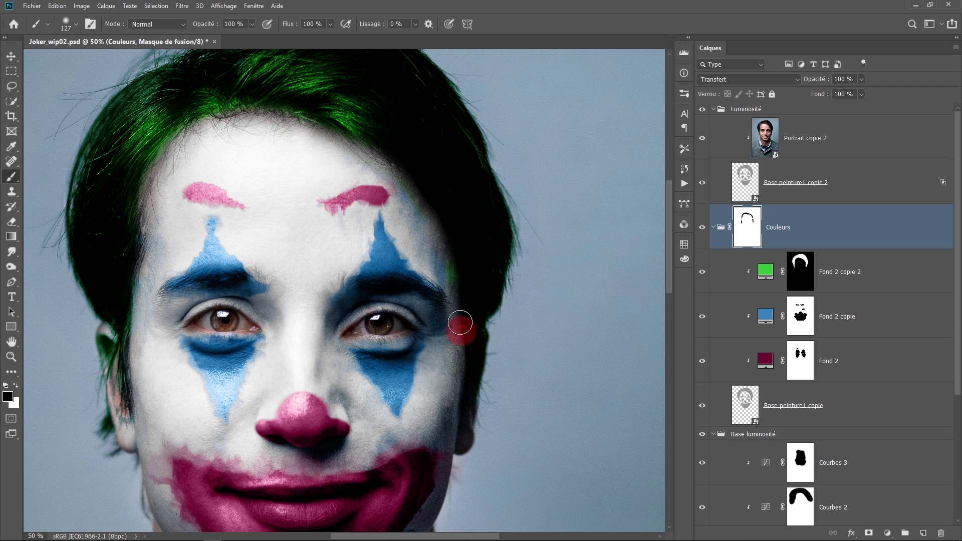
drag(466, 308, 469, 392)
key(ctrl+minus)
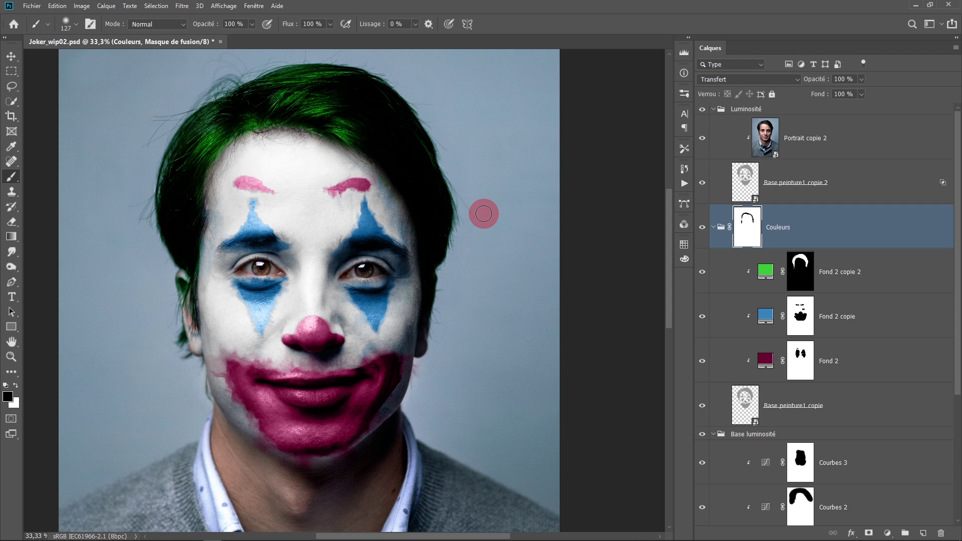
mouse_move(502, 199)
mouse_down()
mouse_move(340, 123)
mouse_move(243, 252)
mouse_up()
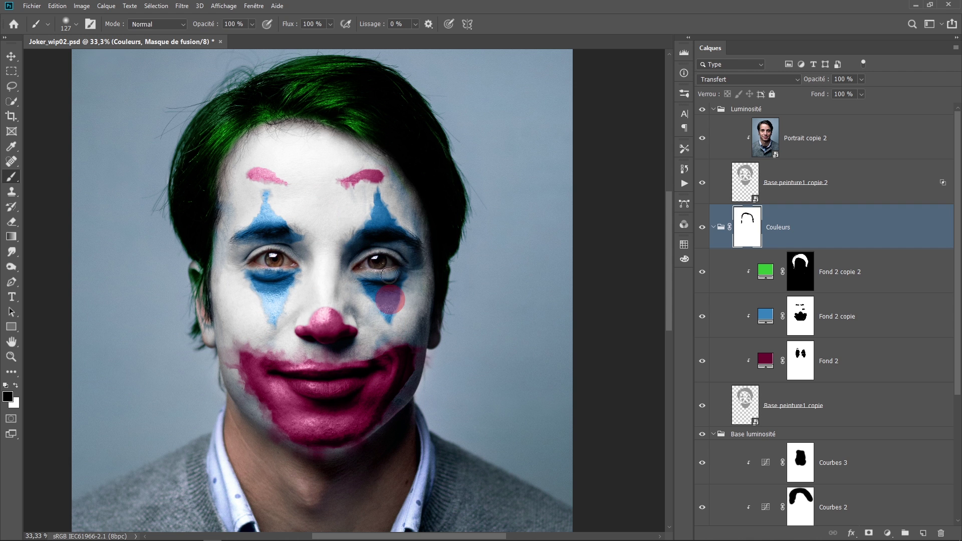
mouse_move(244, 253)
mouse_down()
mouse_move(387, 309)
mouse_move(419, 441)
mouse_move(351, 206)
mouse_up()
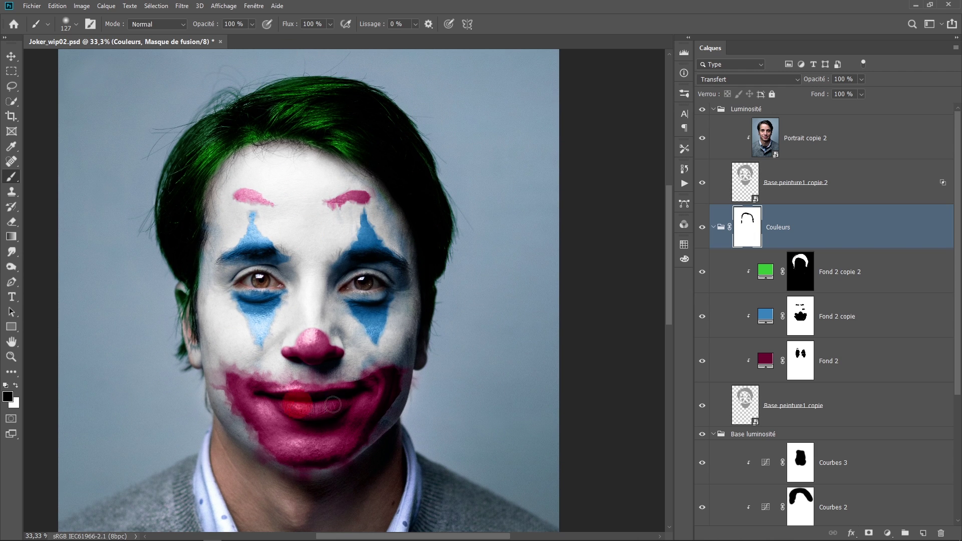